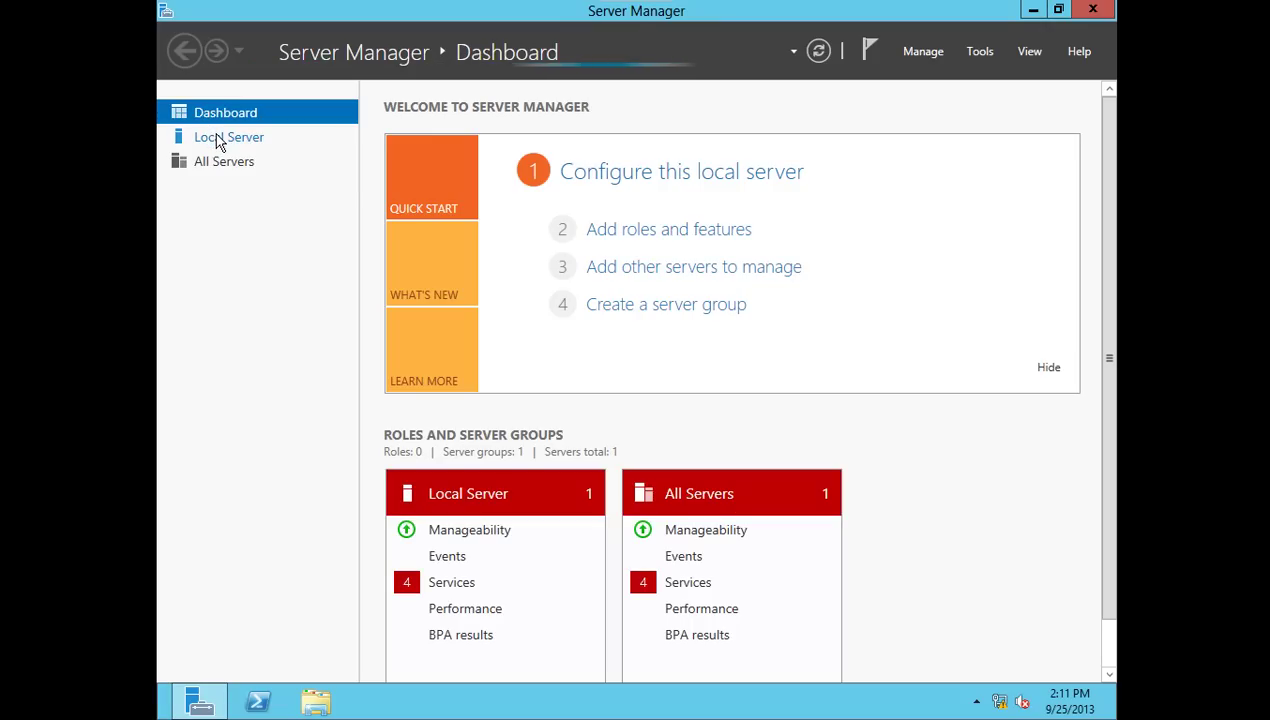
Start a role-based Add Roles and Features install with the local server as destination.
click(219, 138)
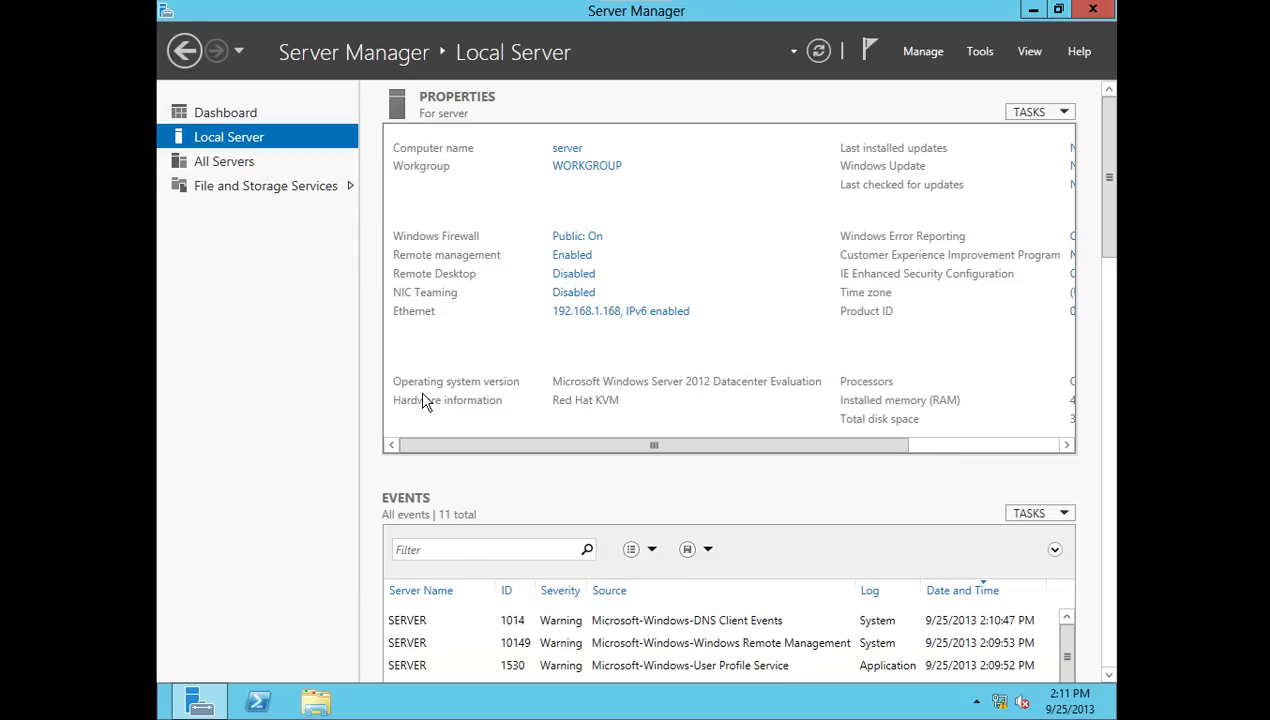
click(918, 56)
click(927, 77)
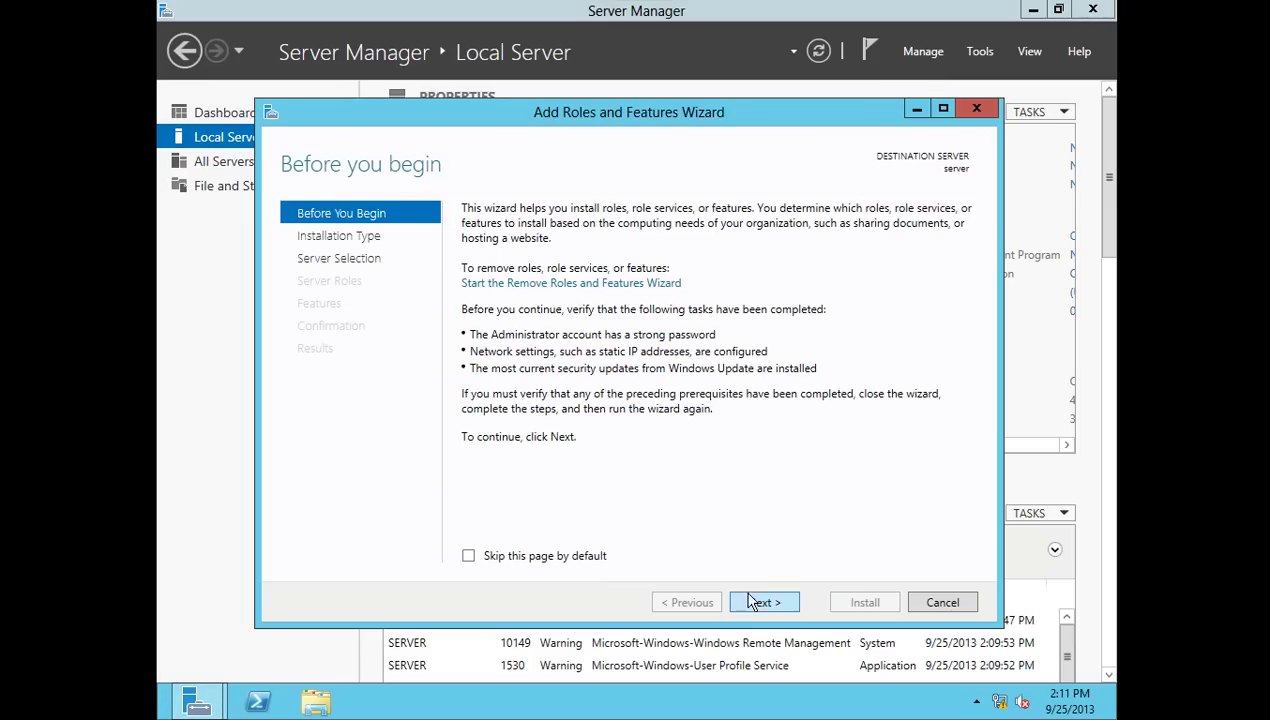
click(774, 604)
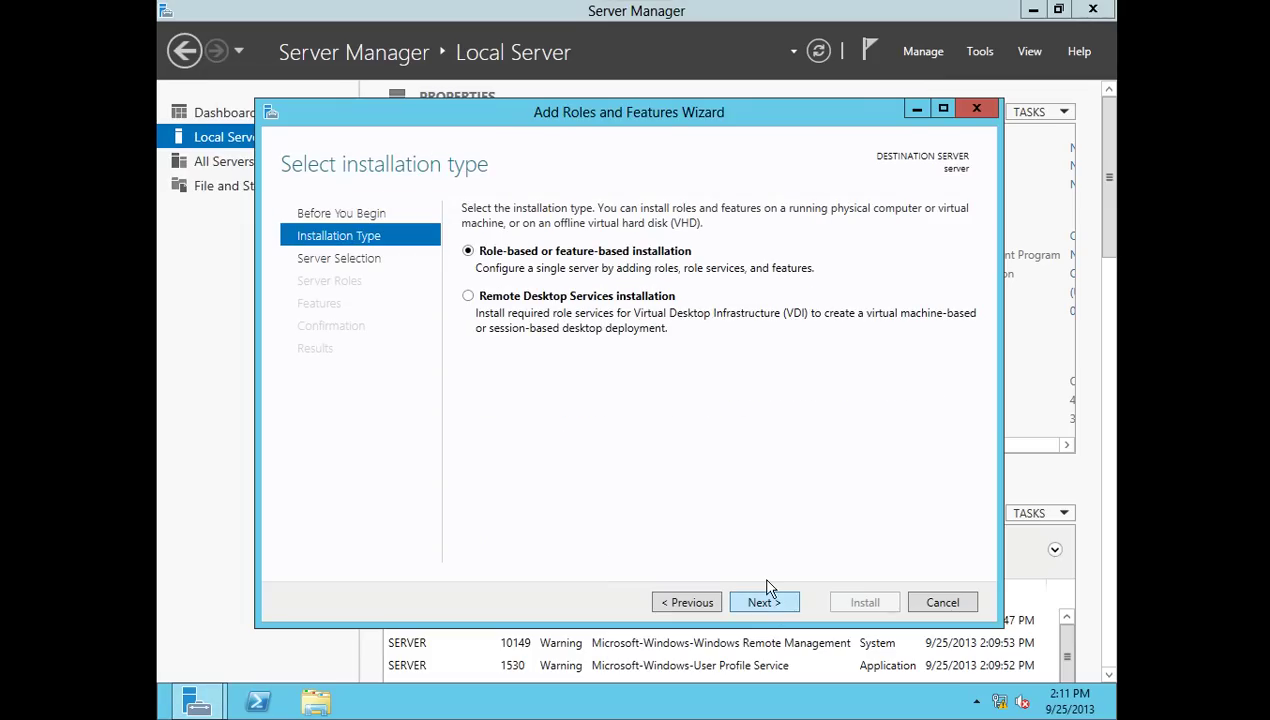
click(757, 601)
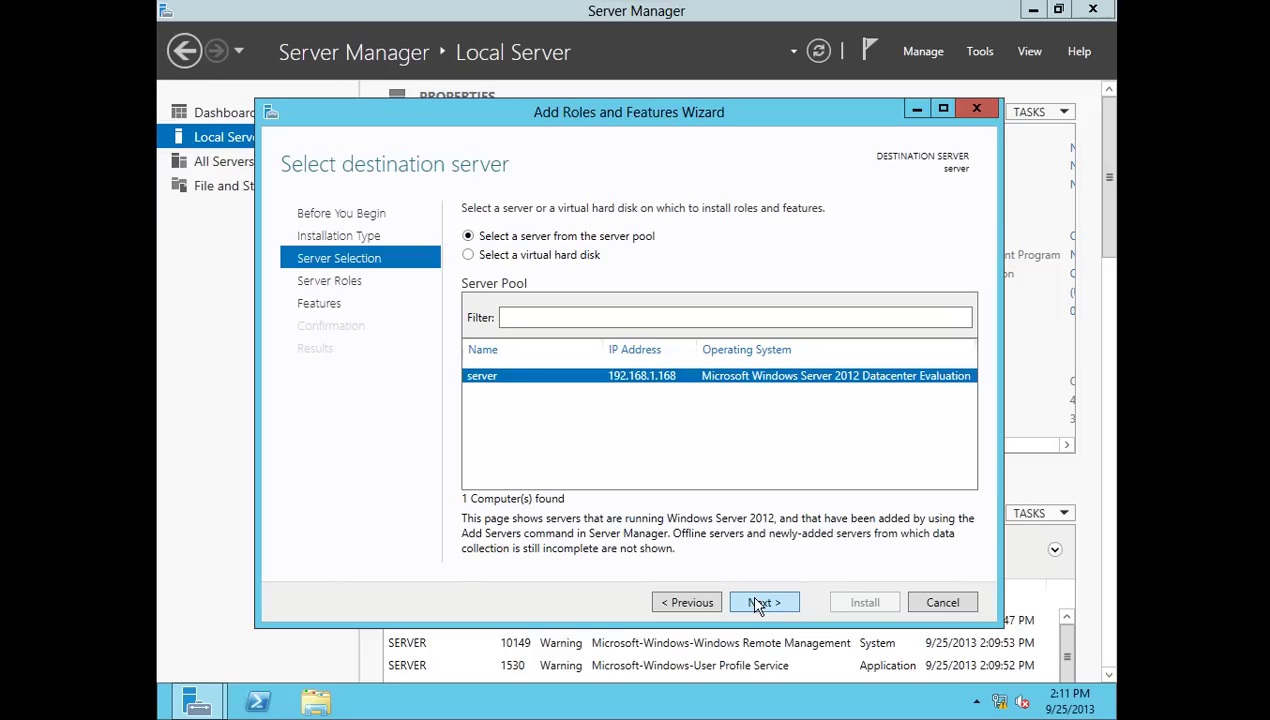
click(757, 605)
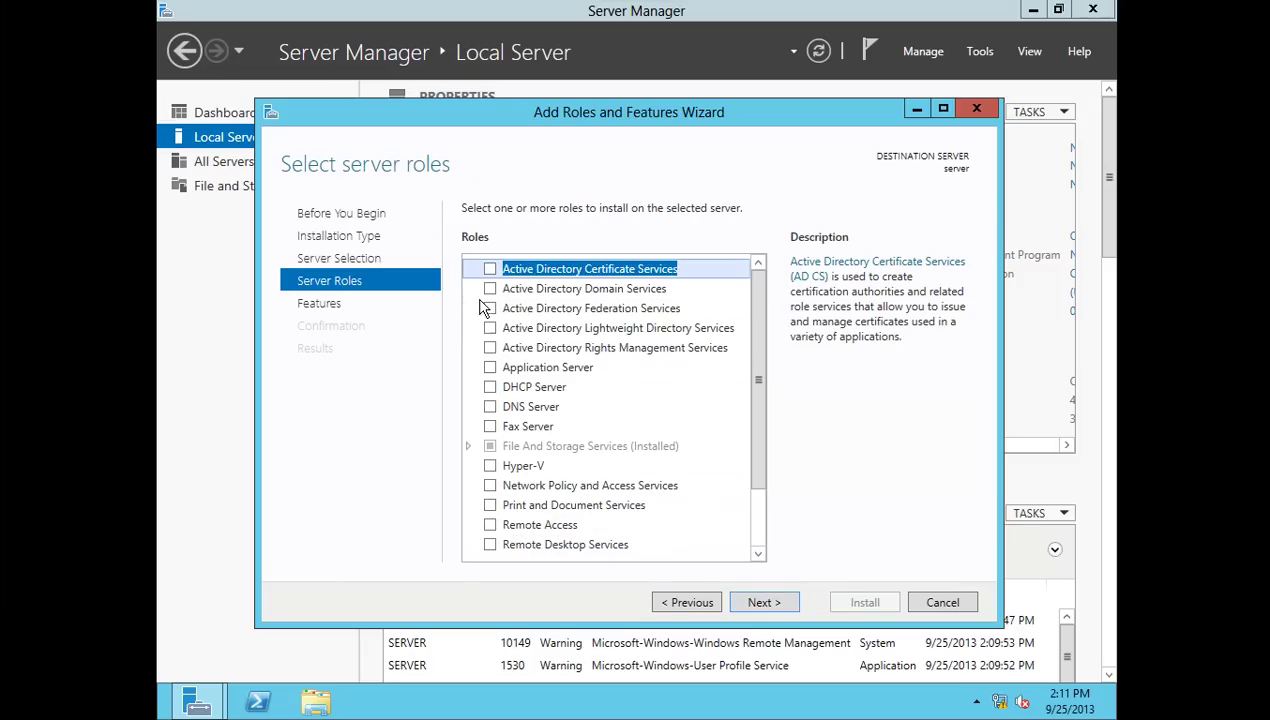
Select Active Directory Domain Services with its management features and advance to Confirmation.
click(489, 289)
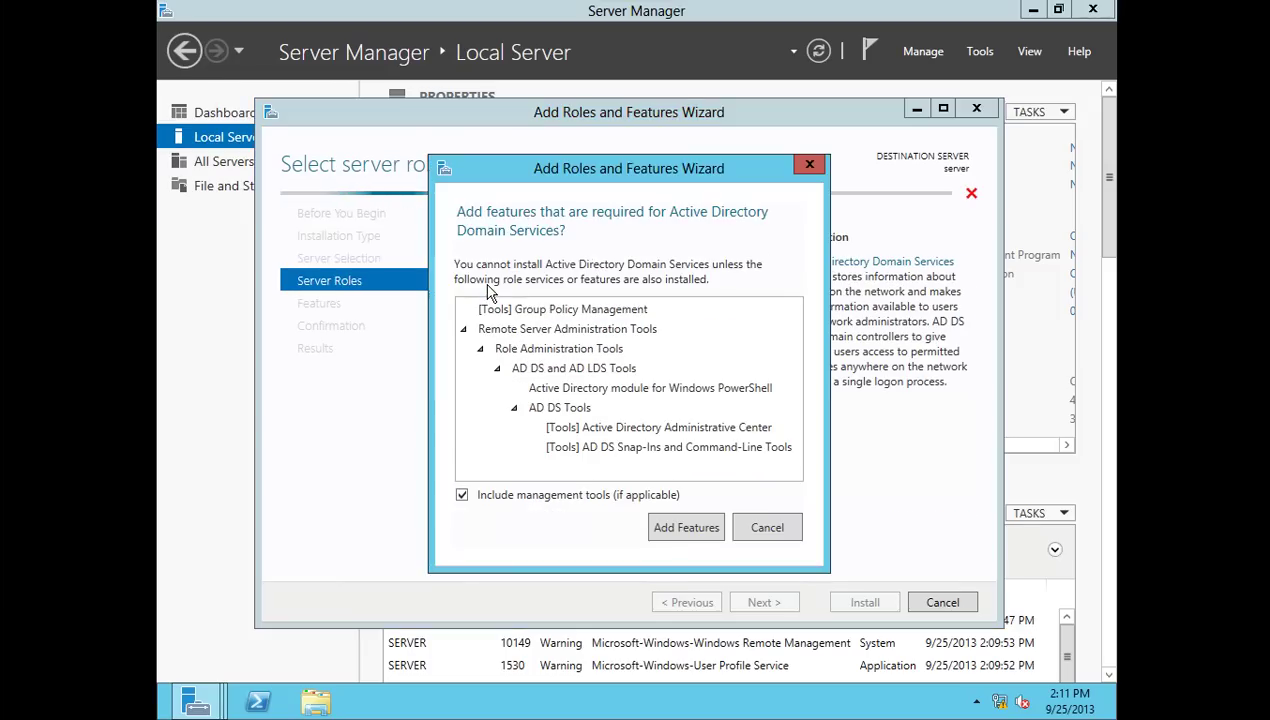
click(660, 530)
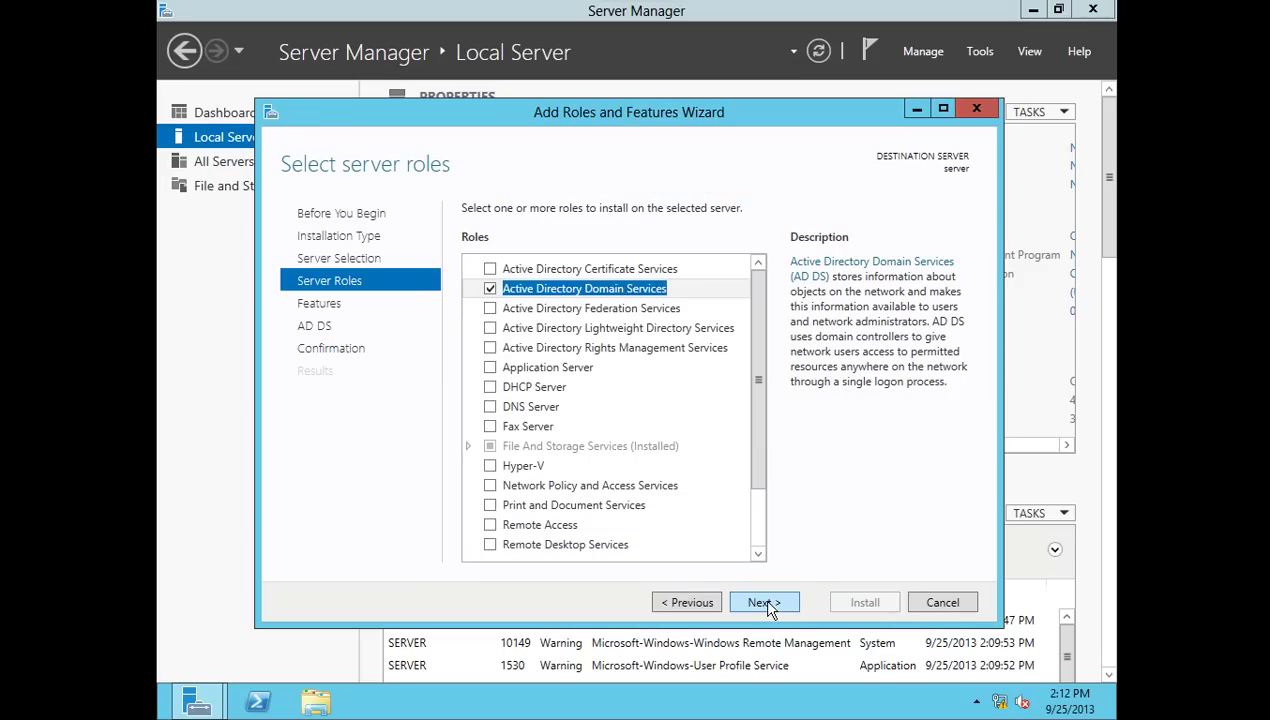
click(765, 603)
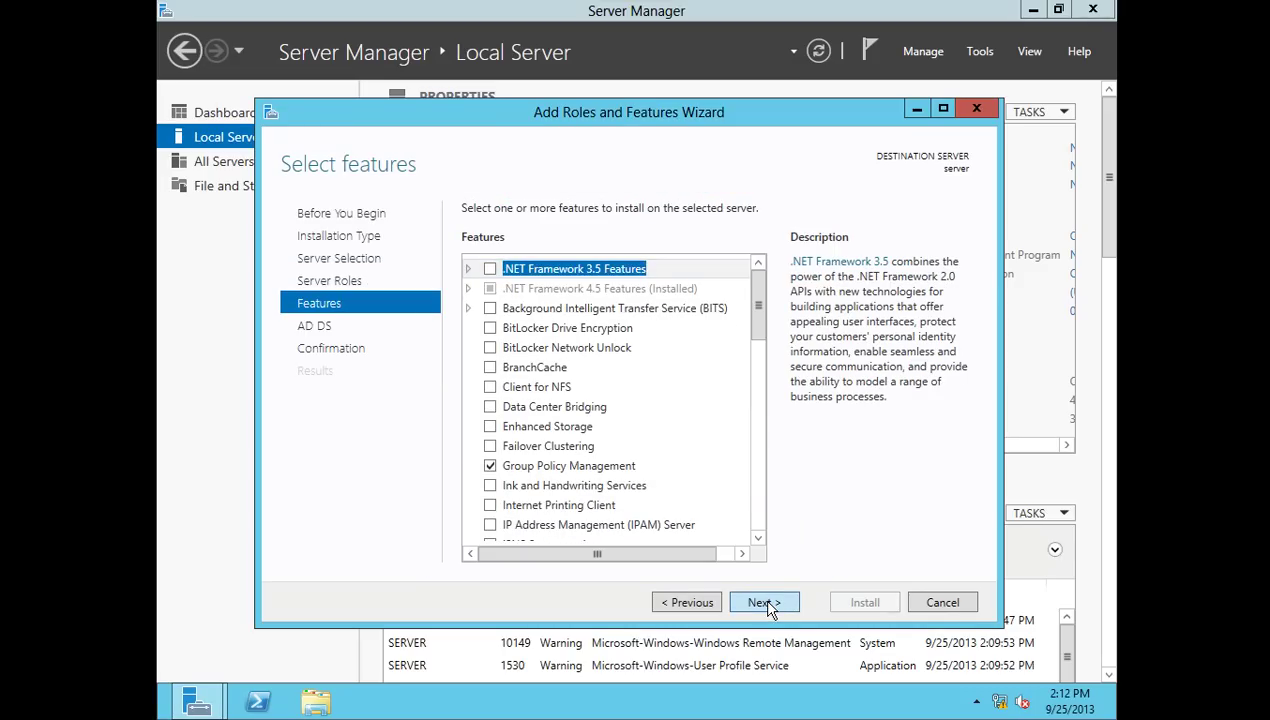
click(765, 603)
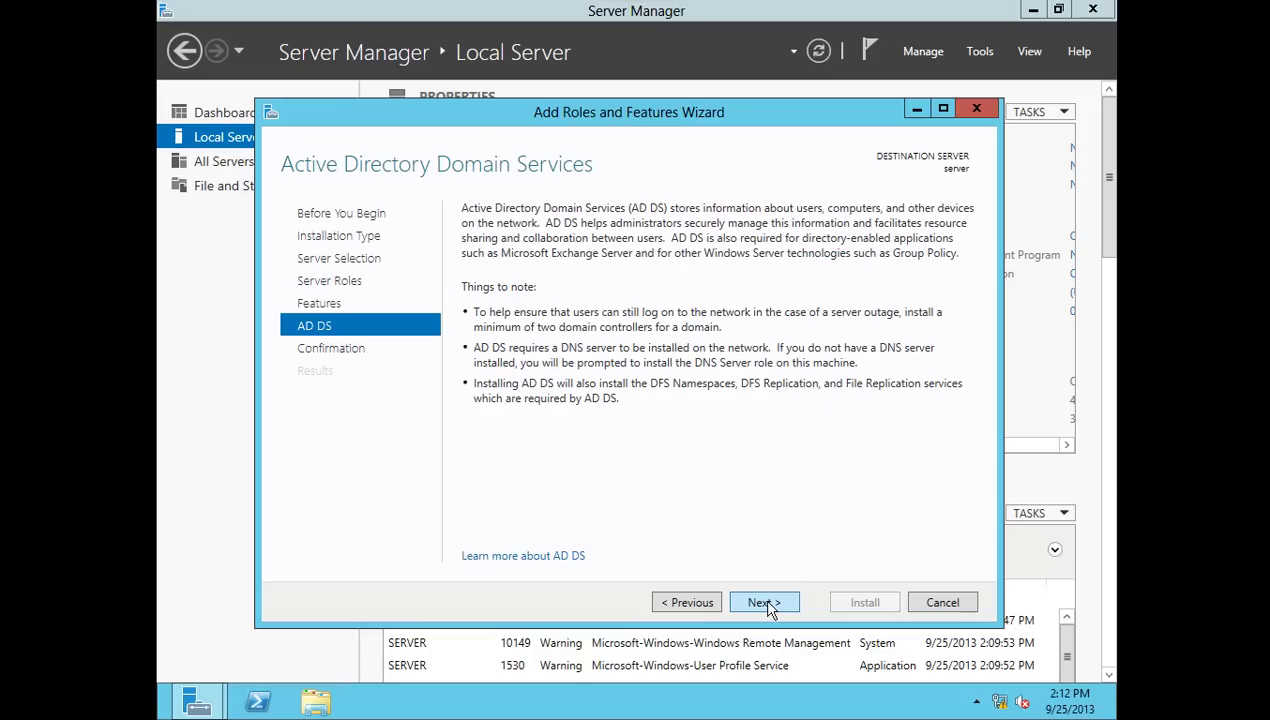
click(765, 603)
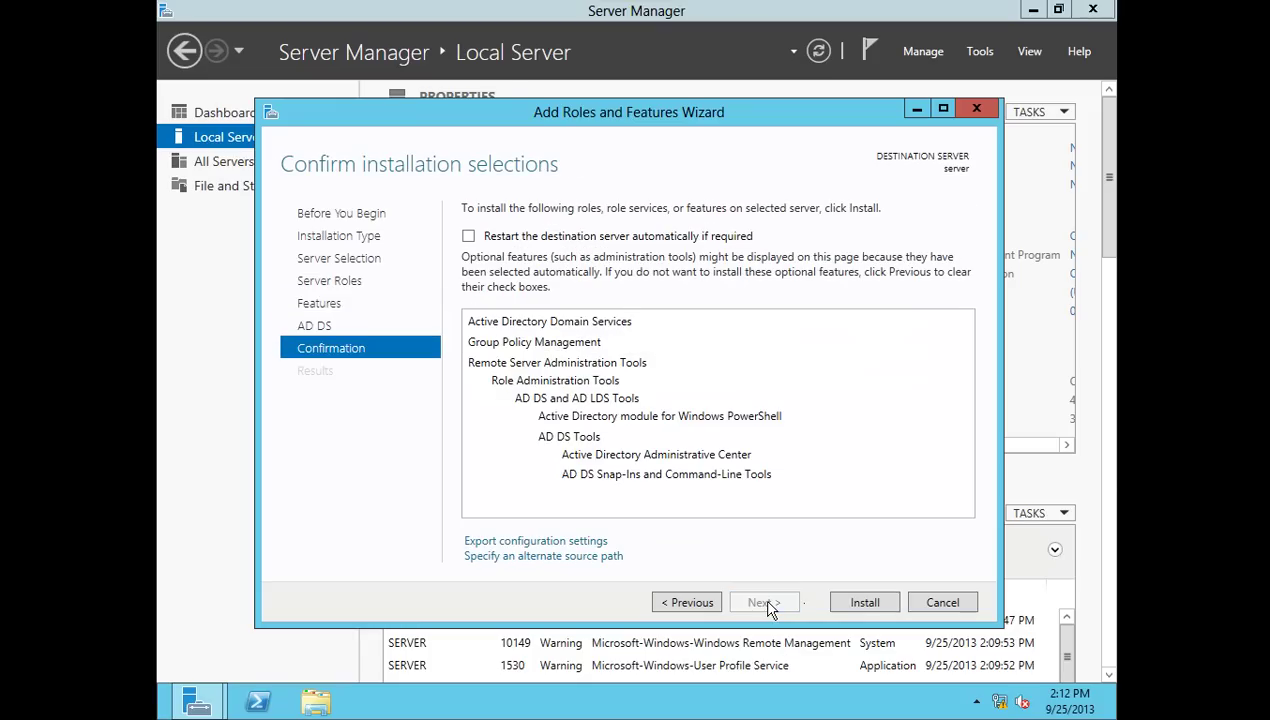
Install the Active Directory Domain Services role and wait for it to succeed.
click(863, 606)
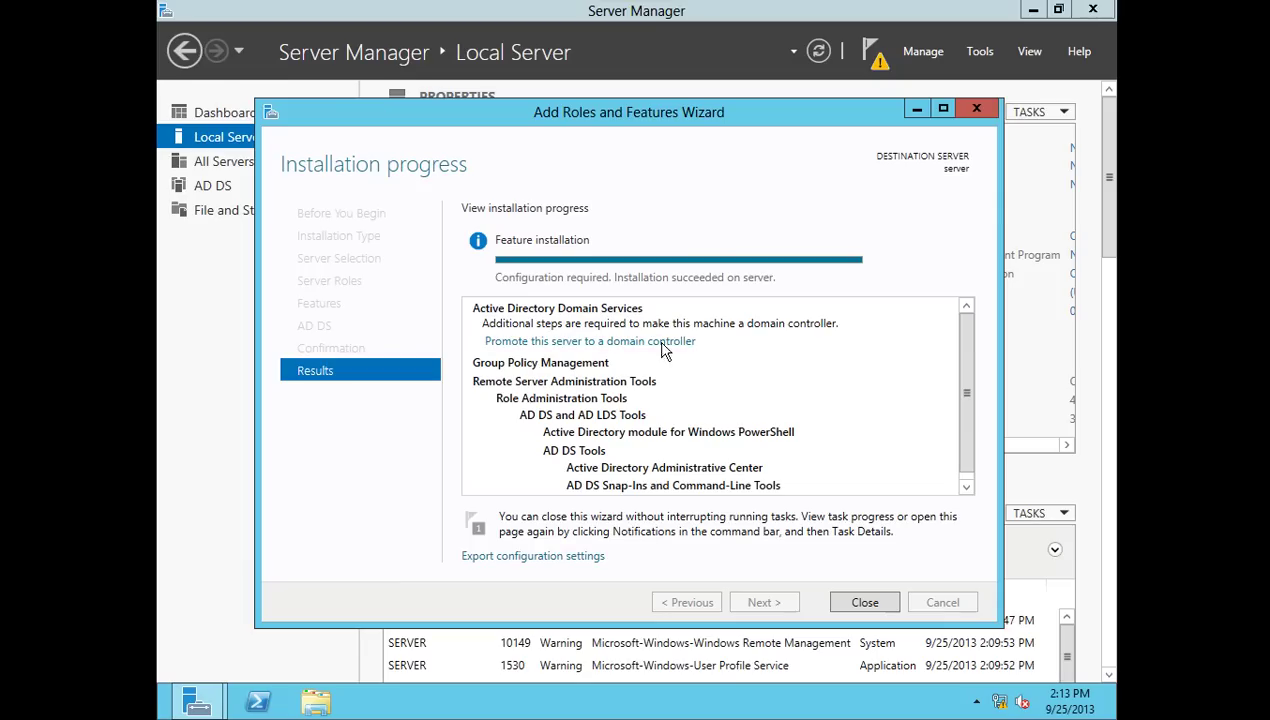
Begin promotion as a new forest with root domain example.com.
click(553, 343)
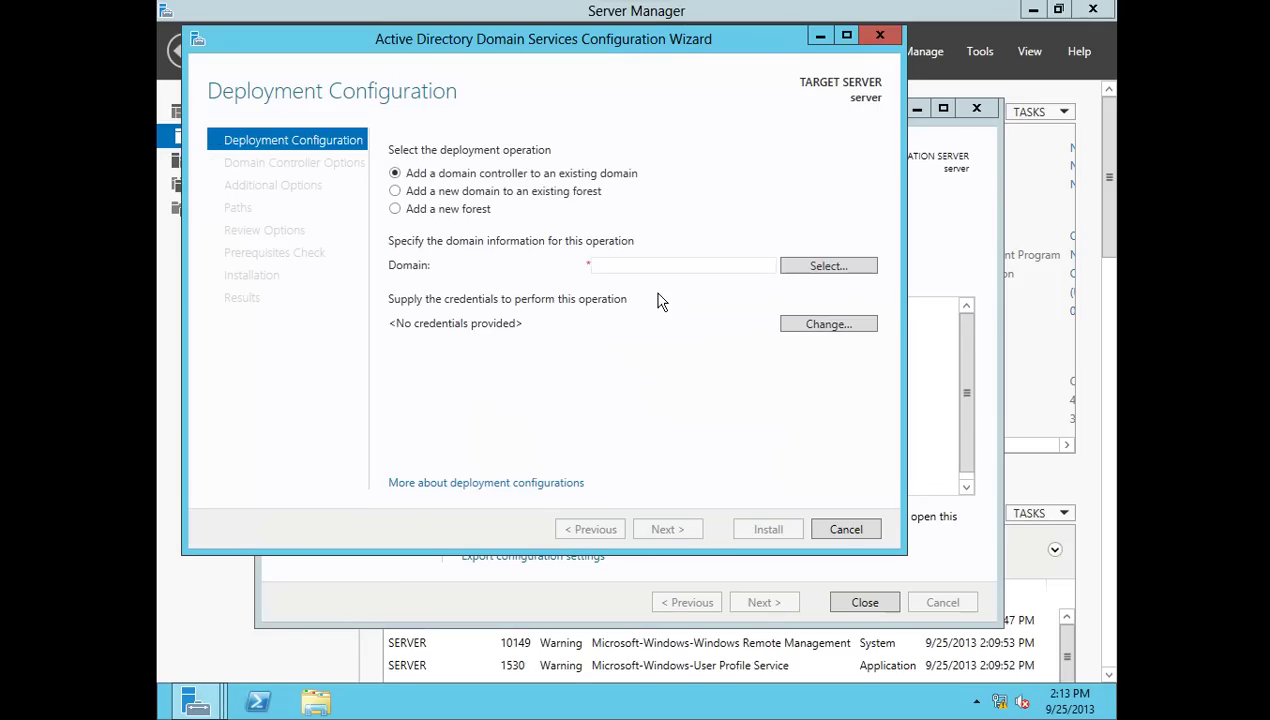
click(395, 210)
click(597, 265)
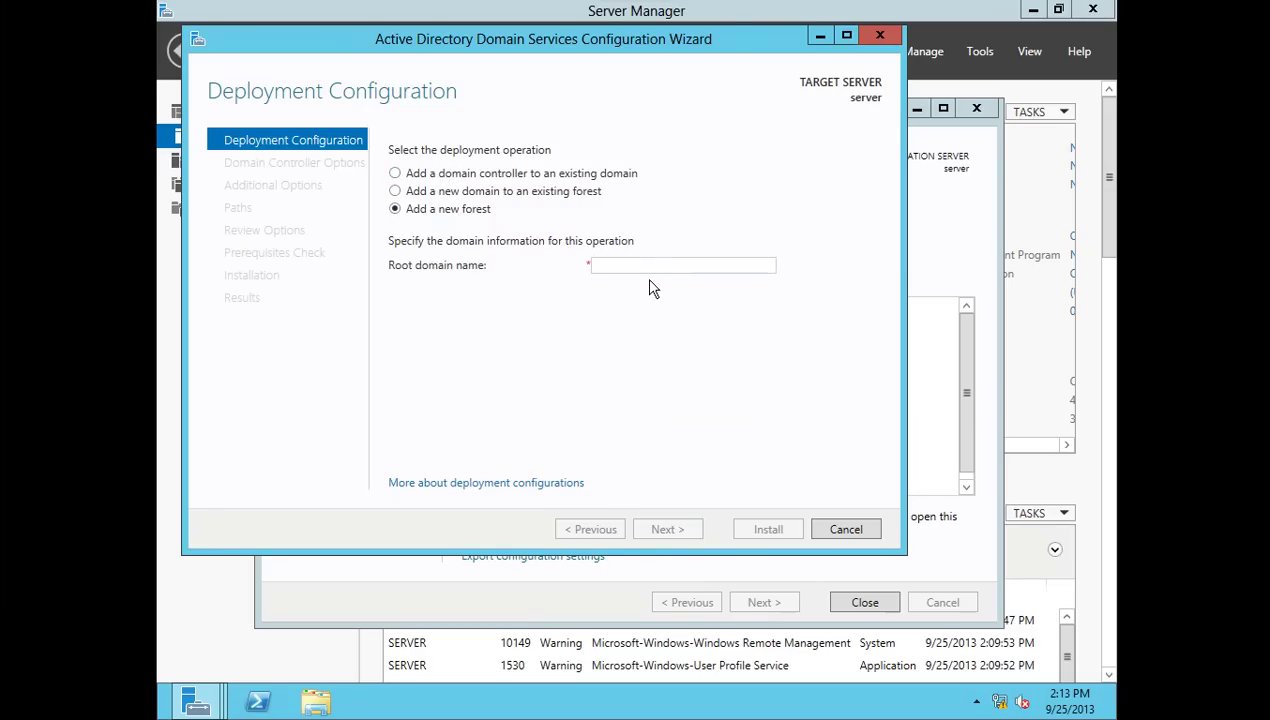
text(example.com)
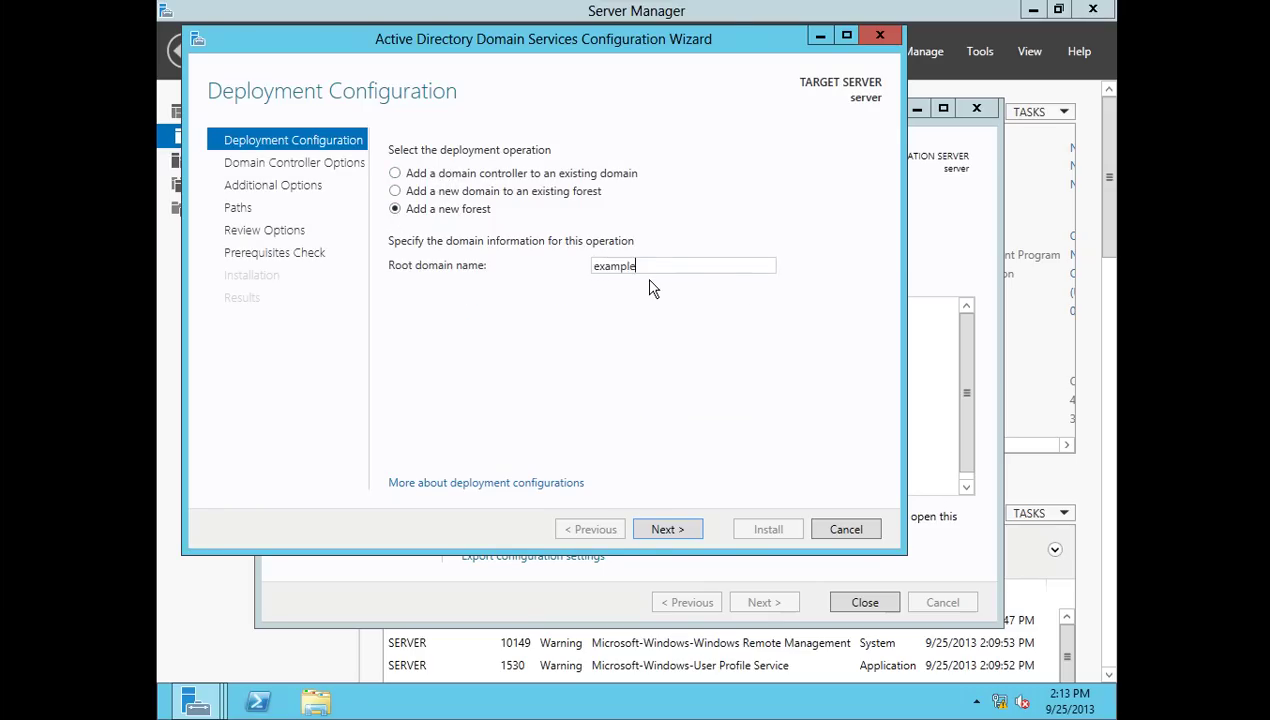
click(669, 531)
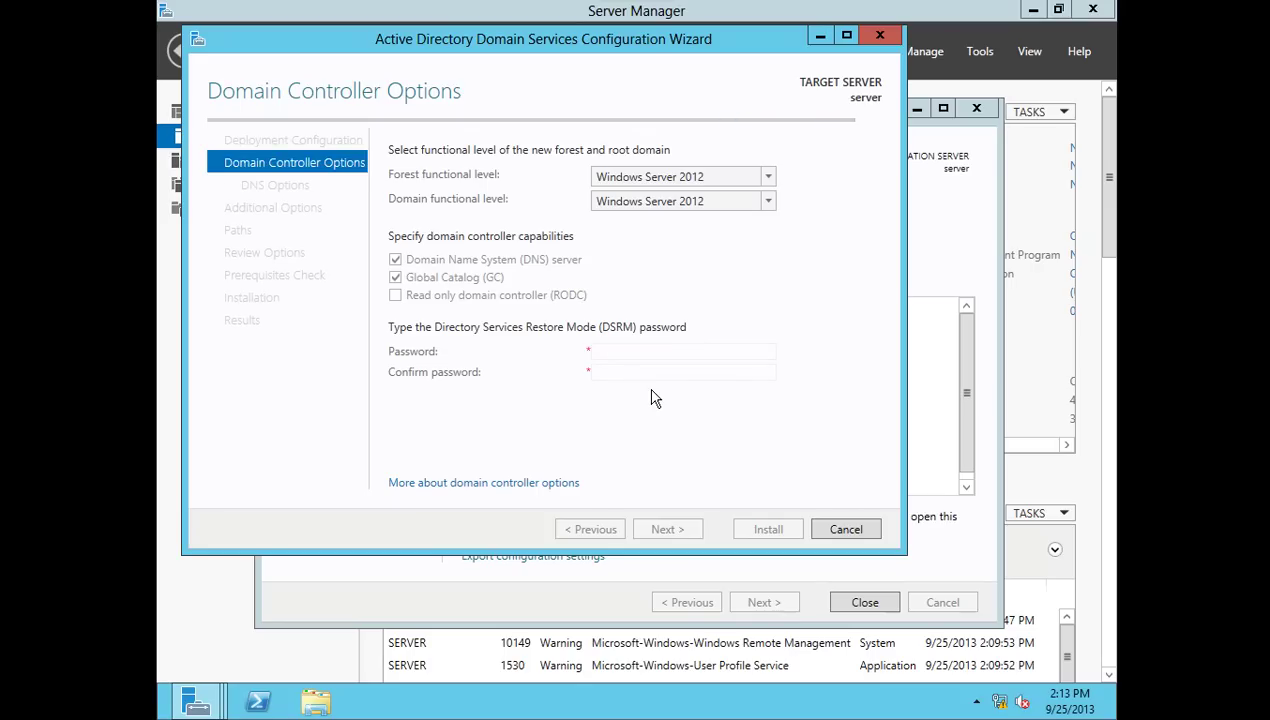
Enter and confirm the Directory Services Restore Mode password.
click(634, 354)
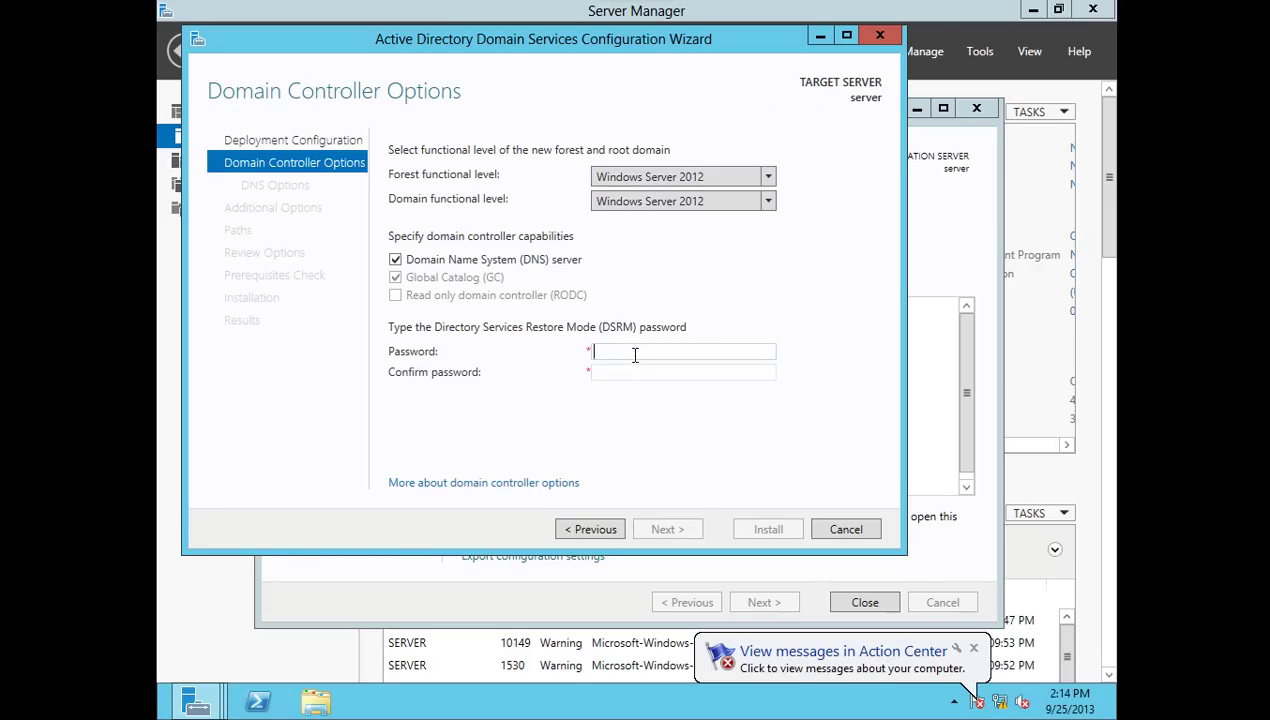
text(*****)
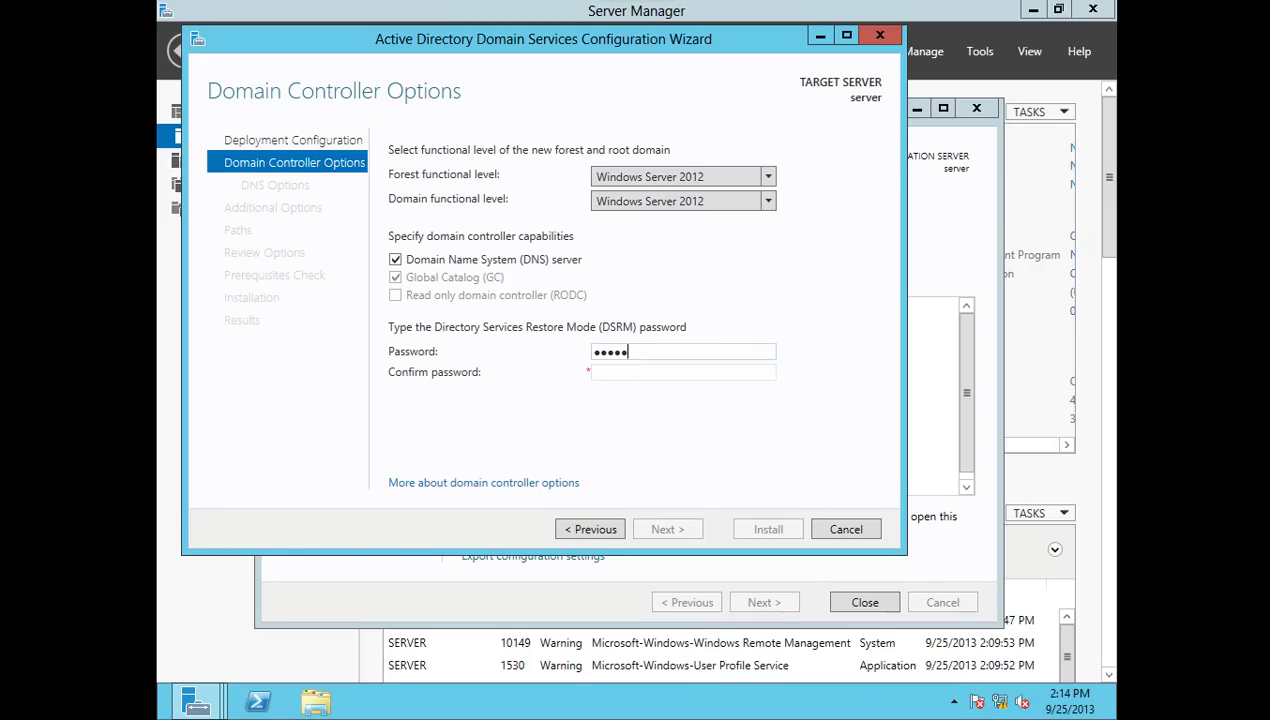
text(*****)
key(Tab)
text(********)
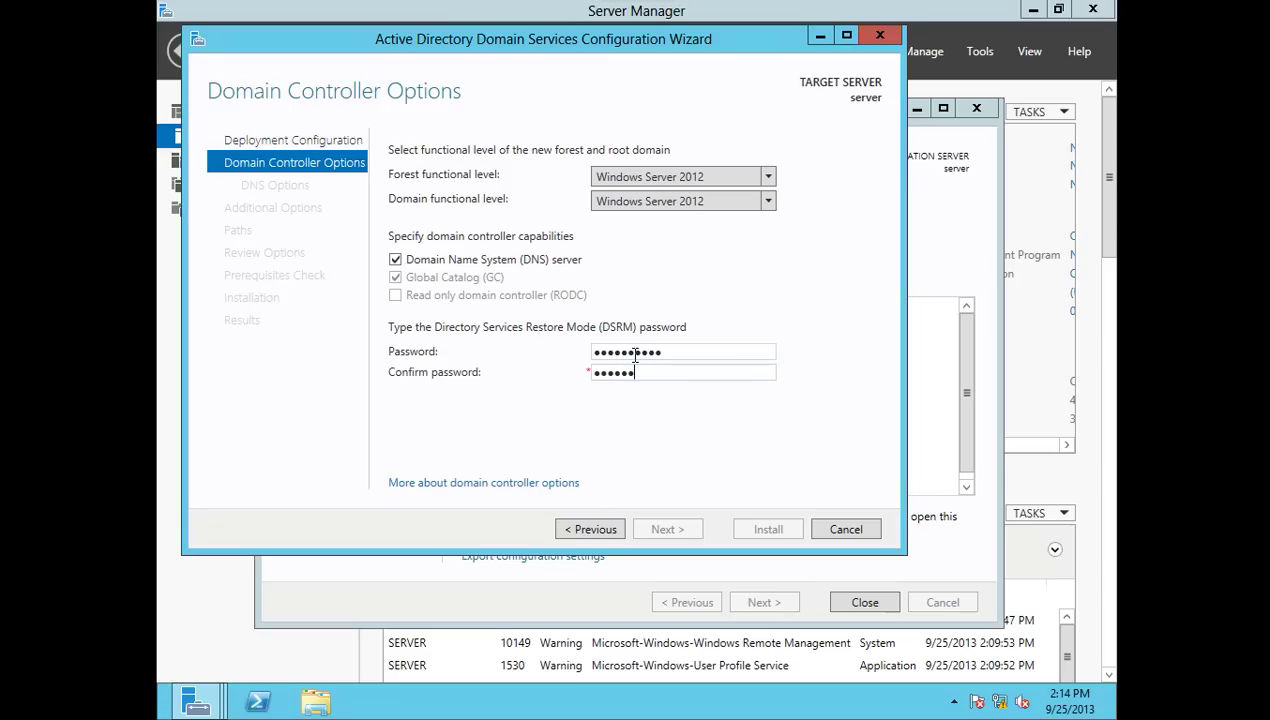
text(**)
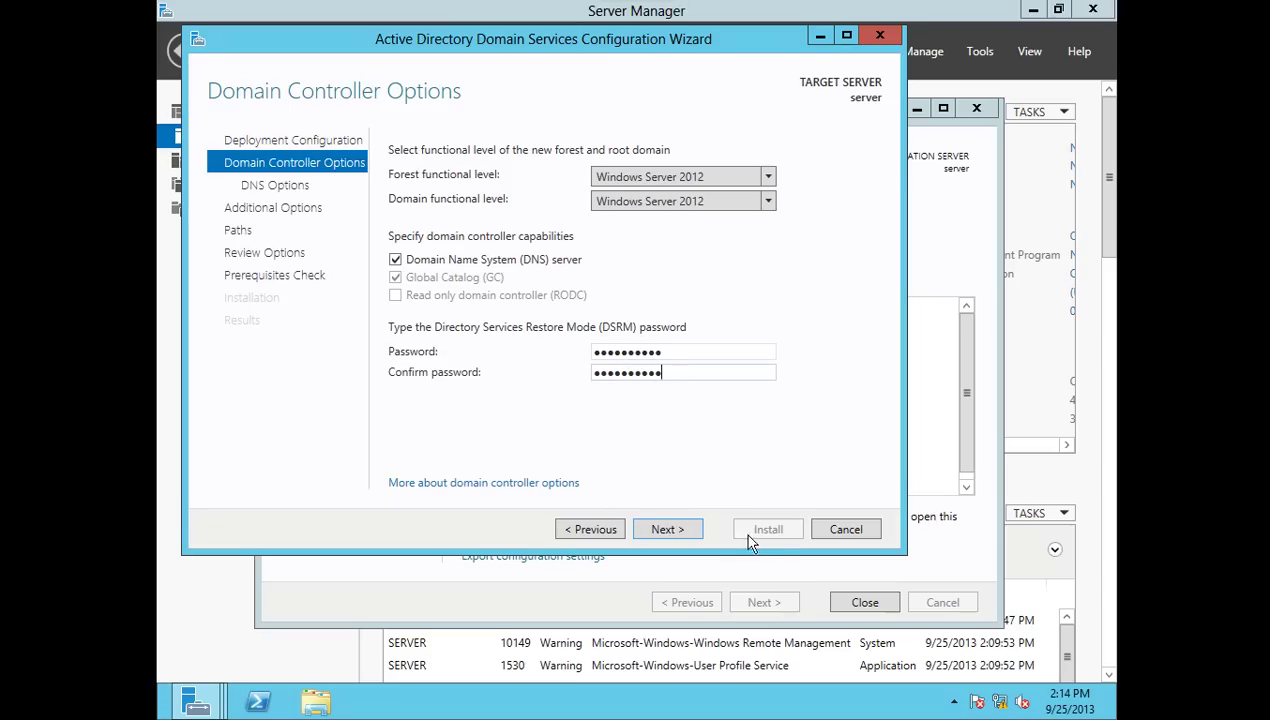
click(667, 529)
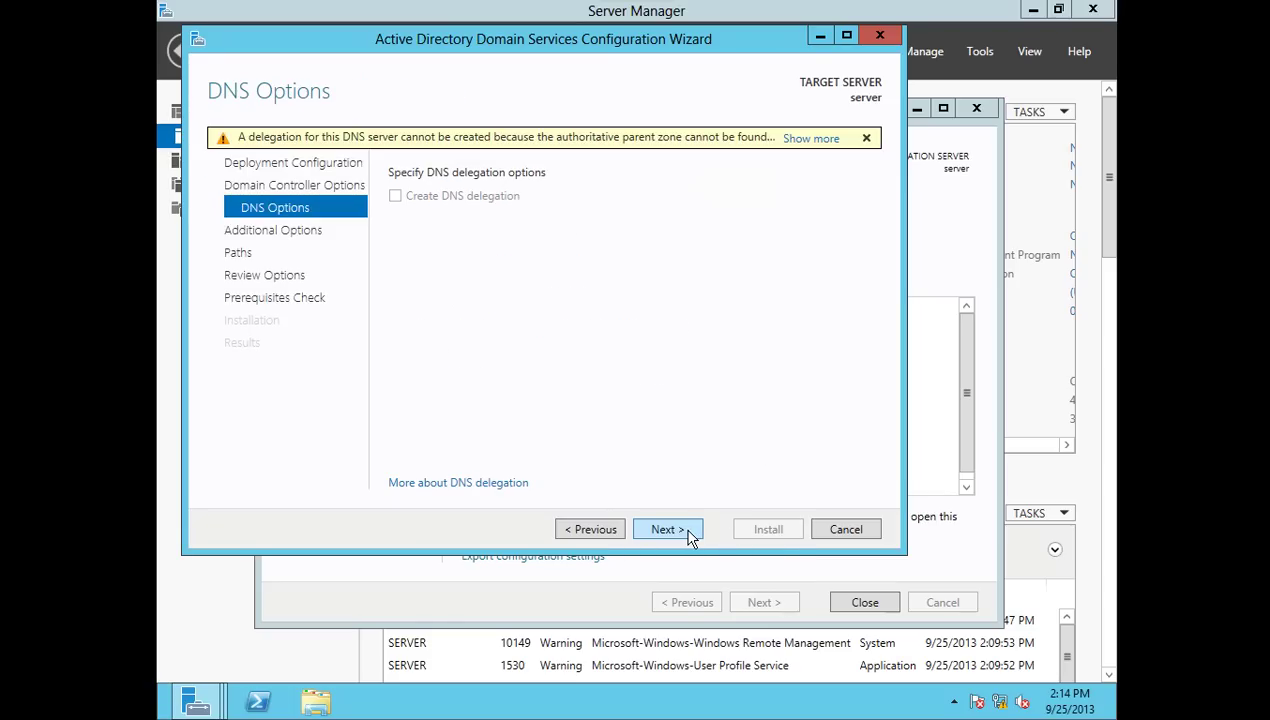
Accept NetBIOS name EXAMPLE and default paths, then review the passed prerequisite checks.
click(667, 529)
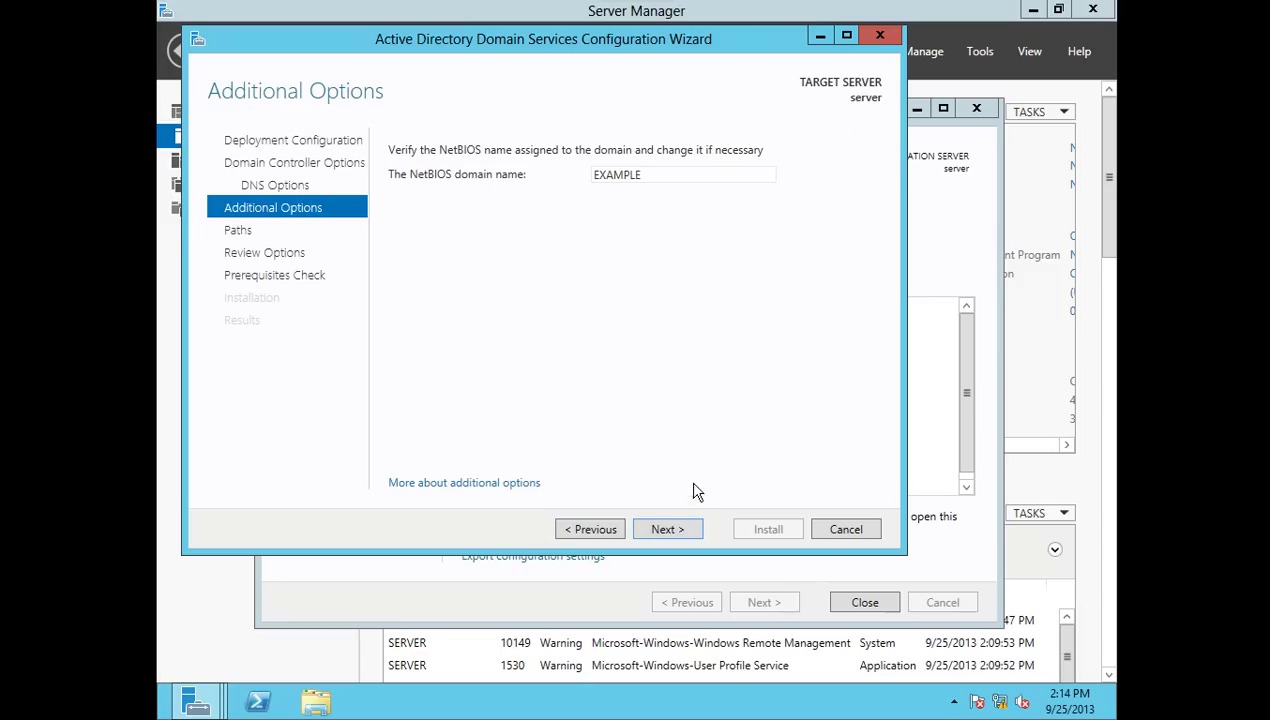
click(680, 533)
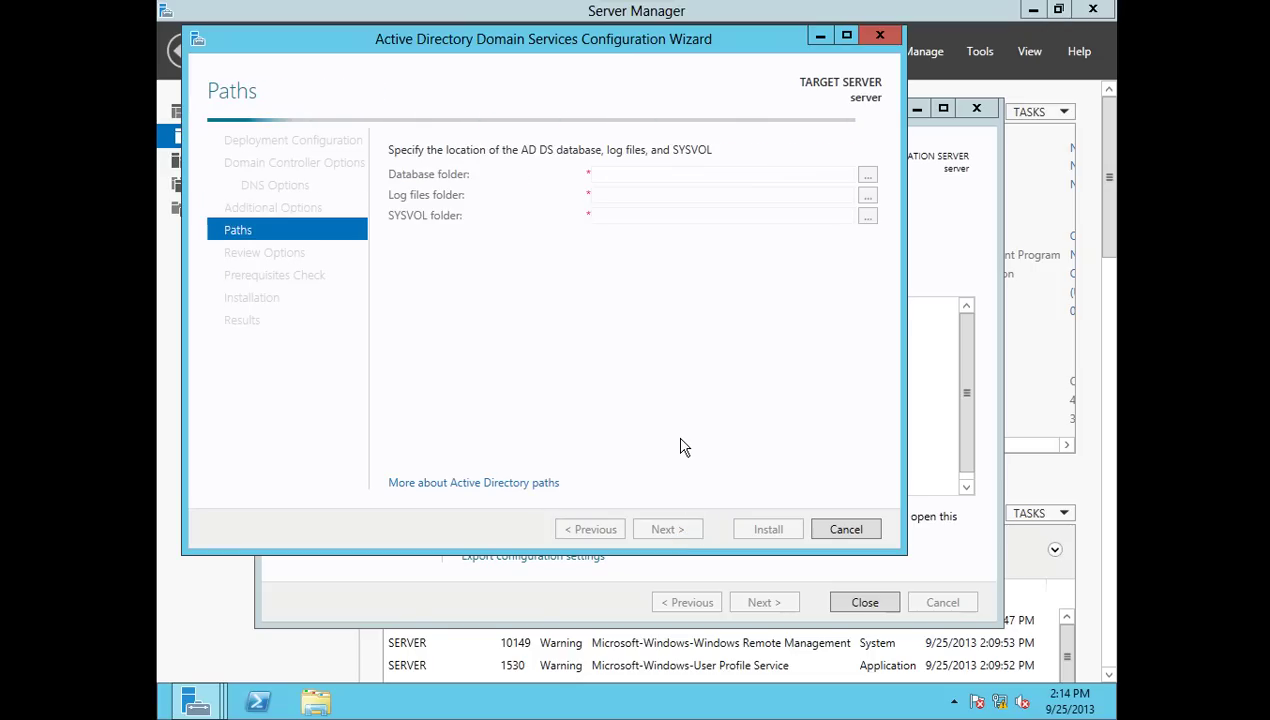
click(677, 529)
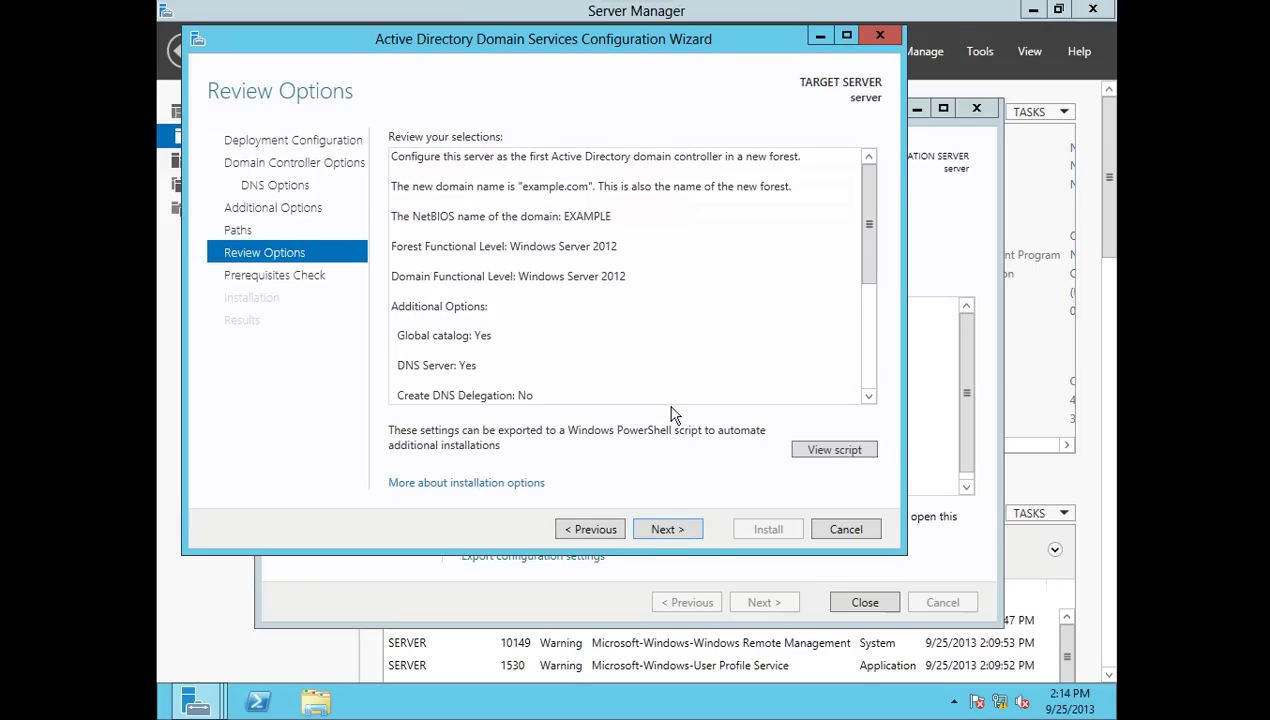
click(674, 537)
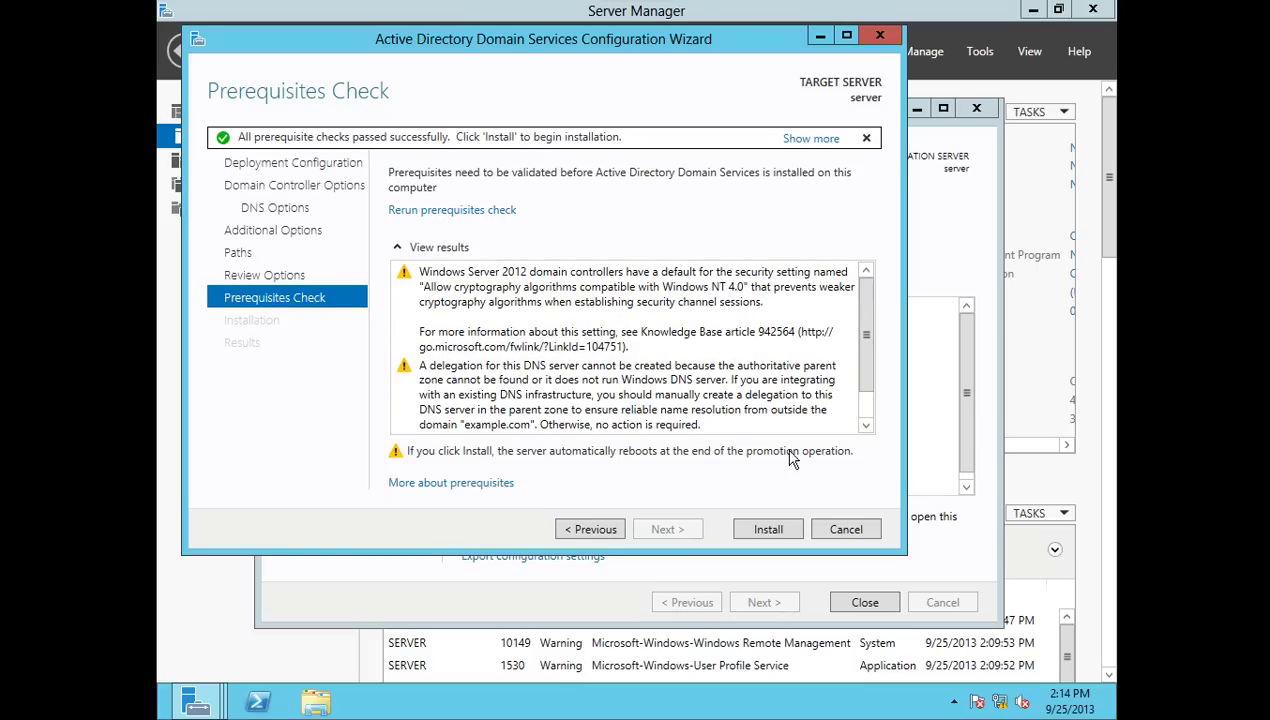
drag(868, 330, 860, 394)
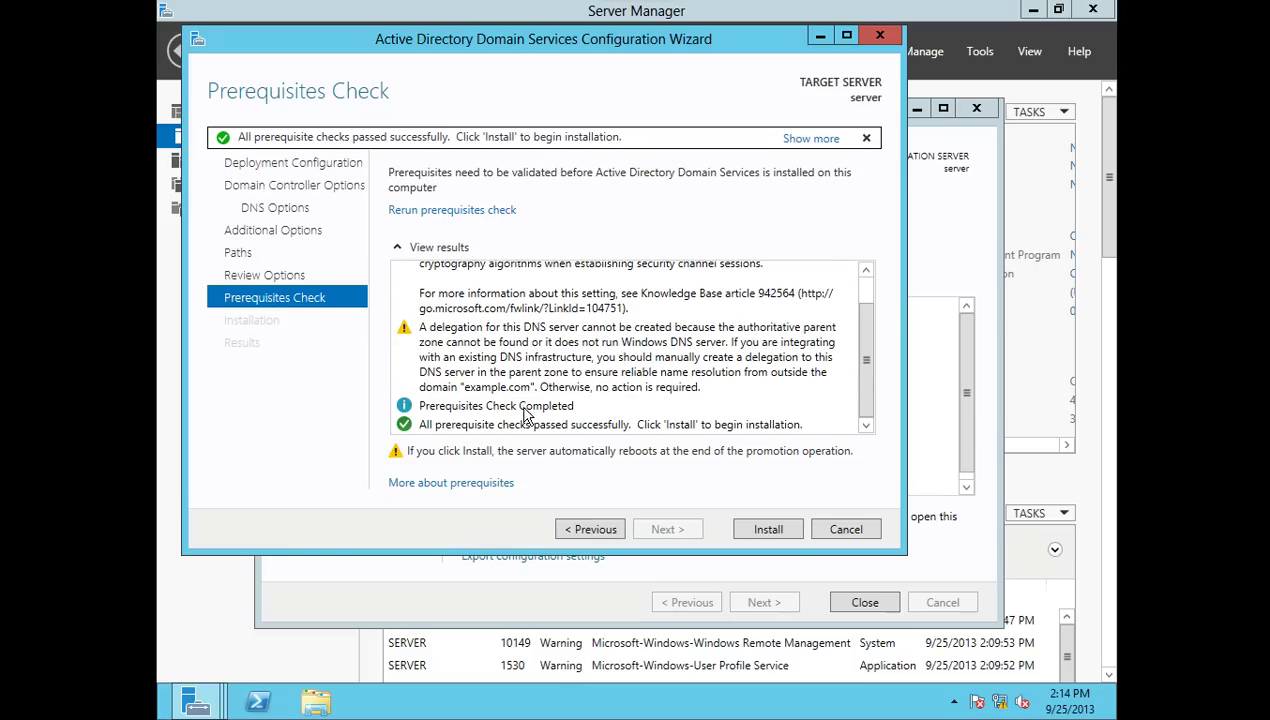
Install the domain controller promotion and dismiss the restart sign-off notice.
click(763, 530)
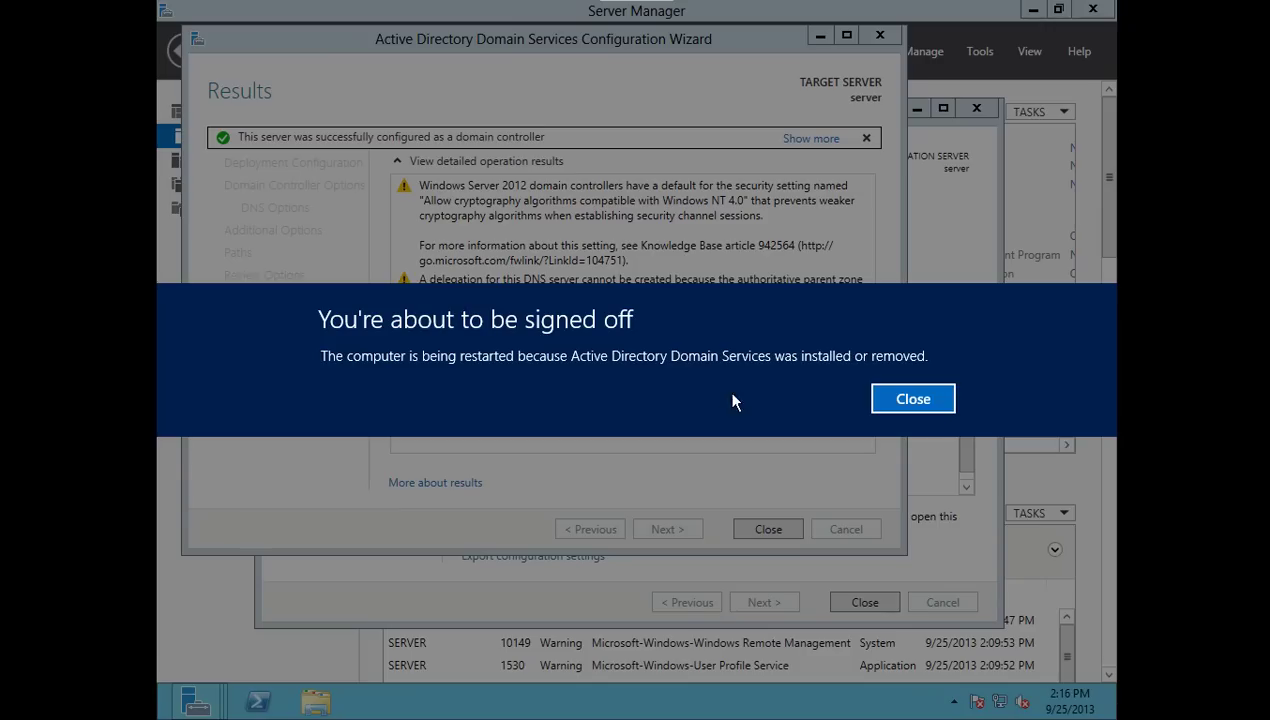
click(900, 399)
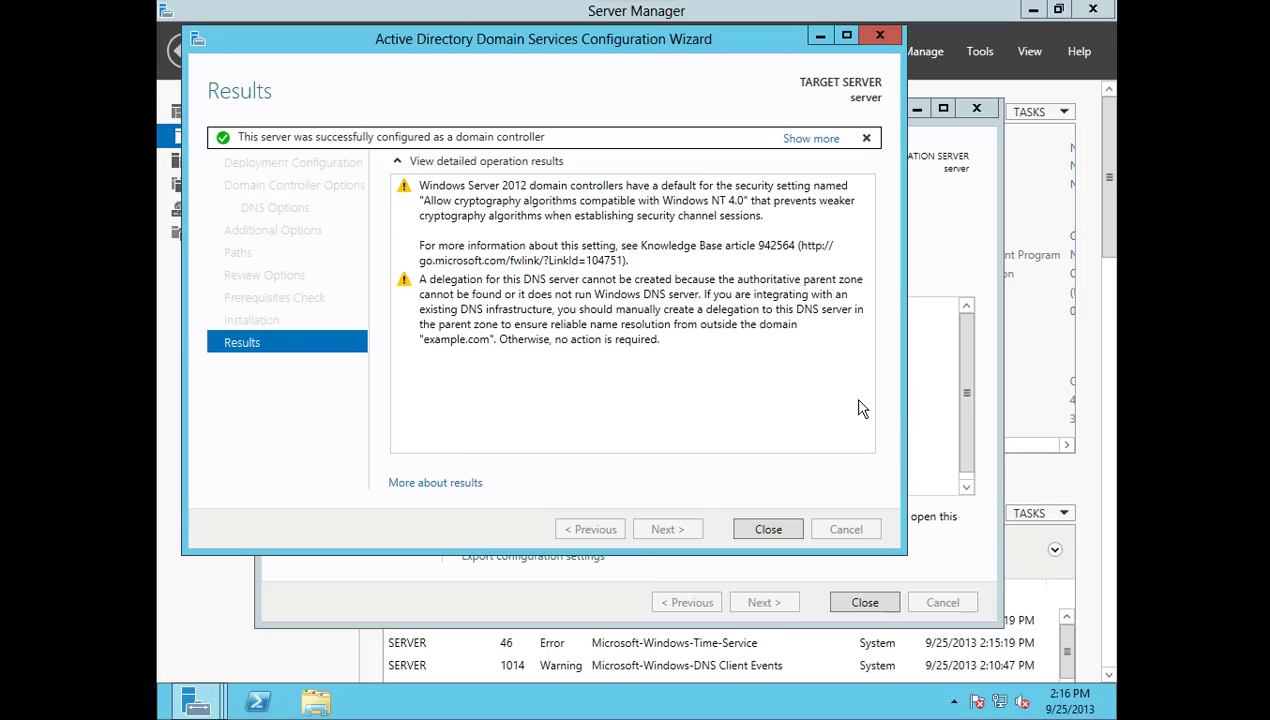
Close the AD DS Configuration and Add Roles and Features wizards.
click(790, 528)
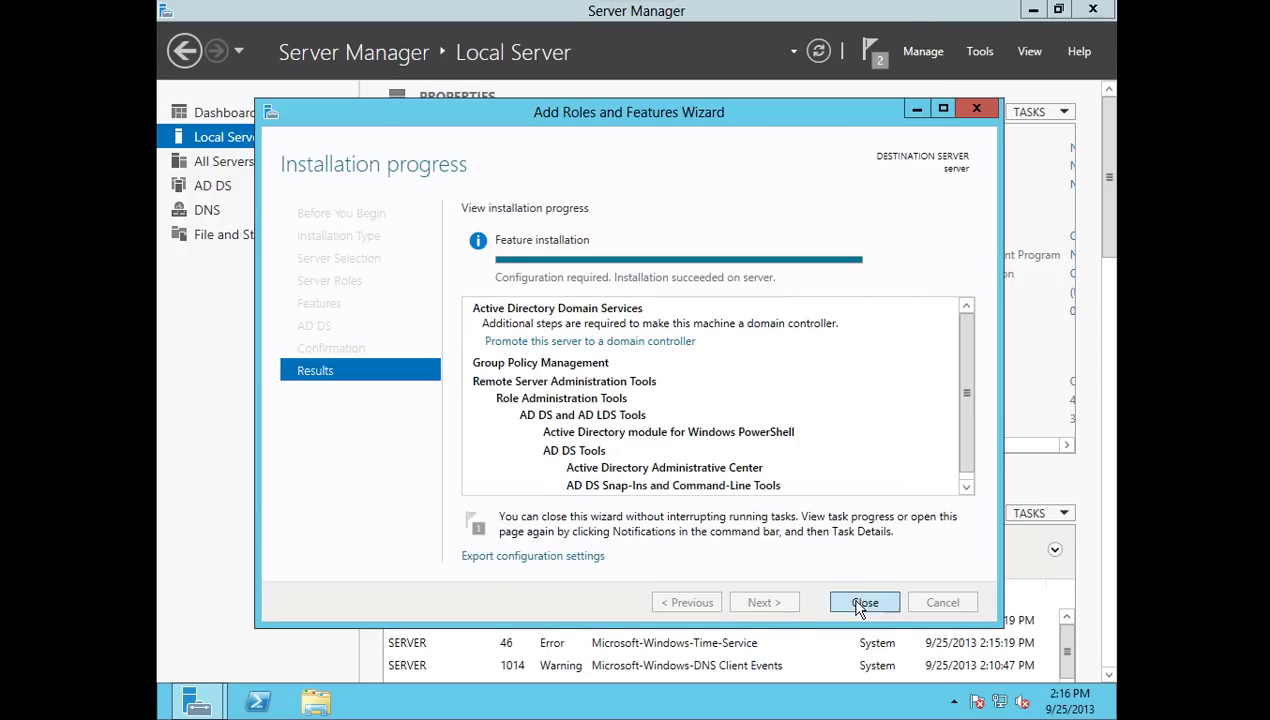
click(850, 600)
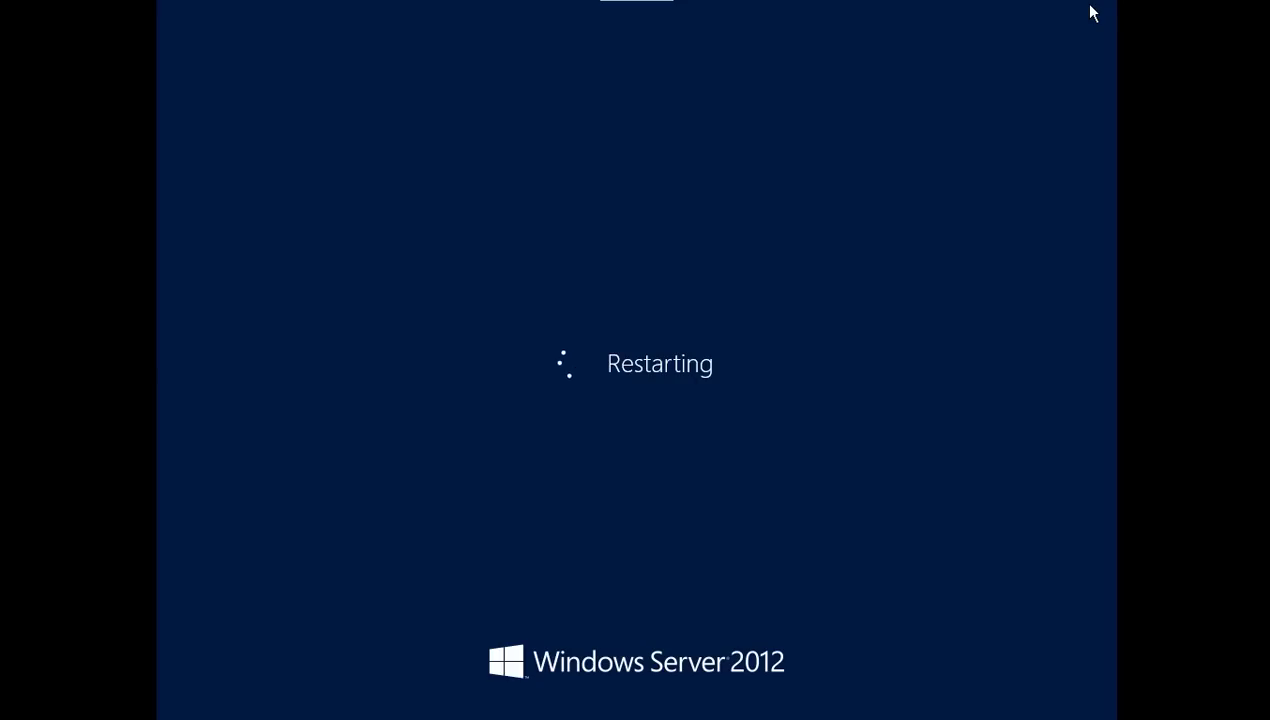
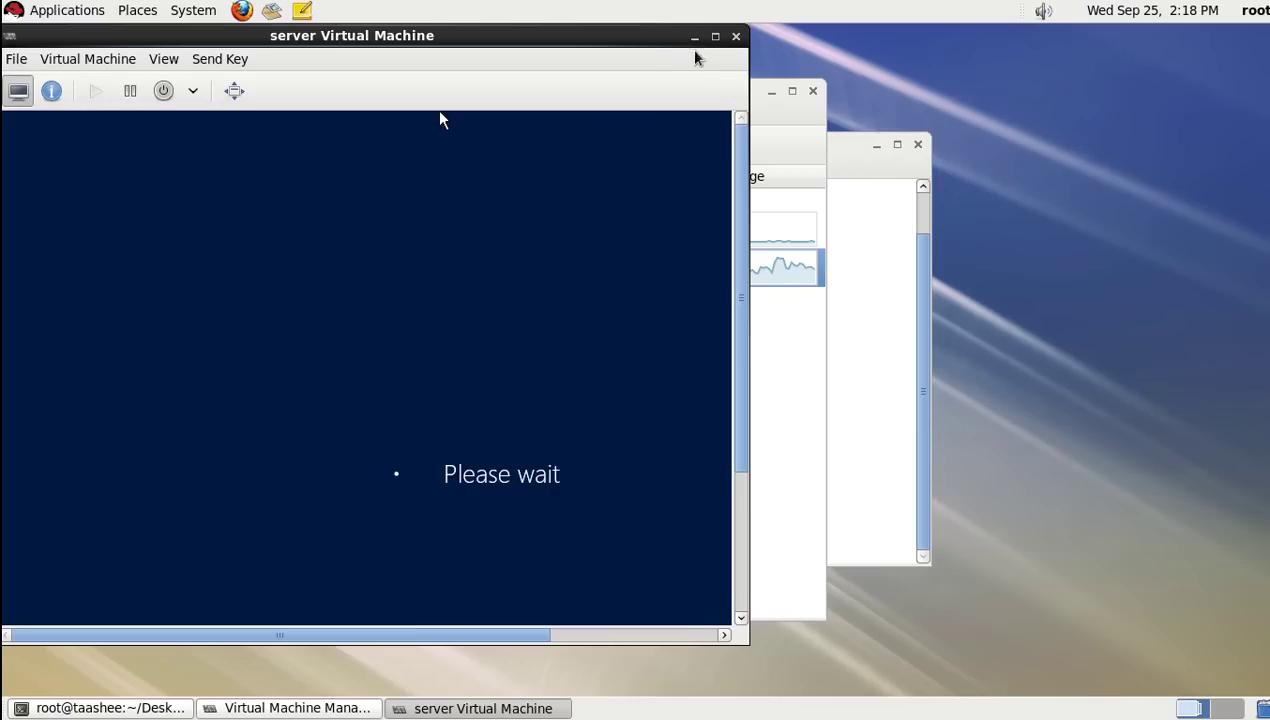
Open the client VM's console and switch it to full screen.
double_click(398, 235)
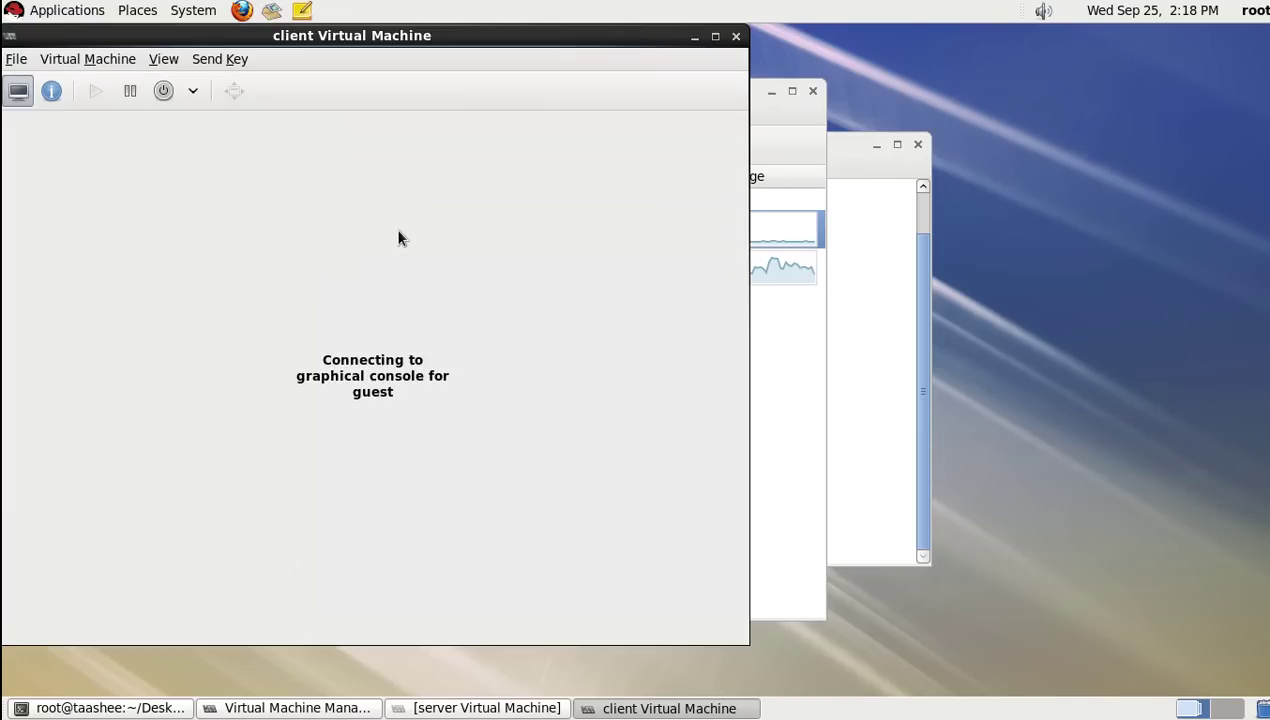
click(163, 59)
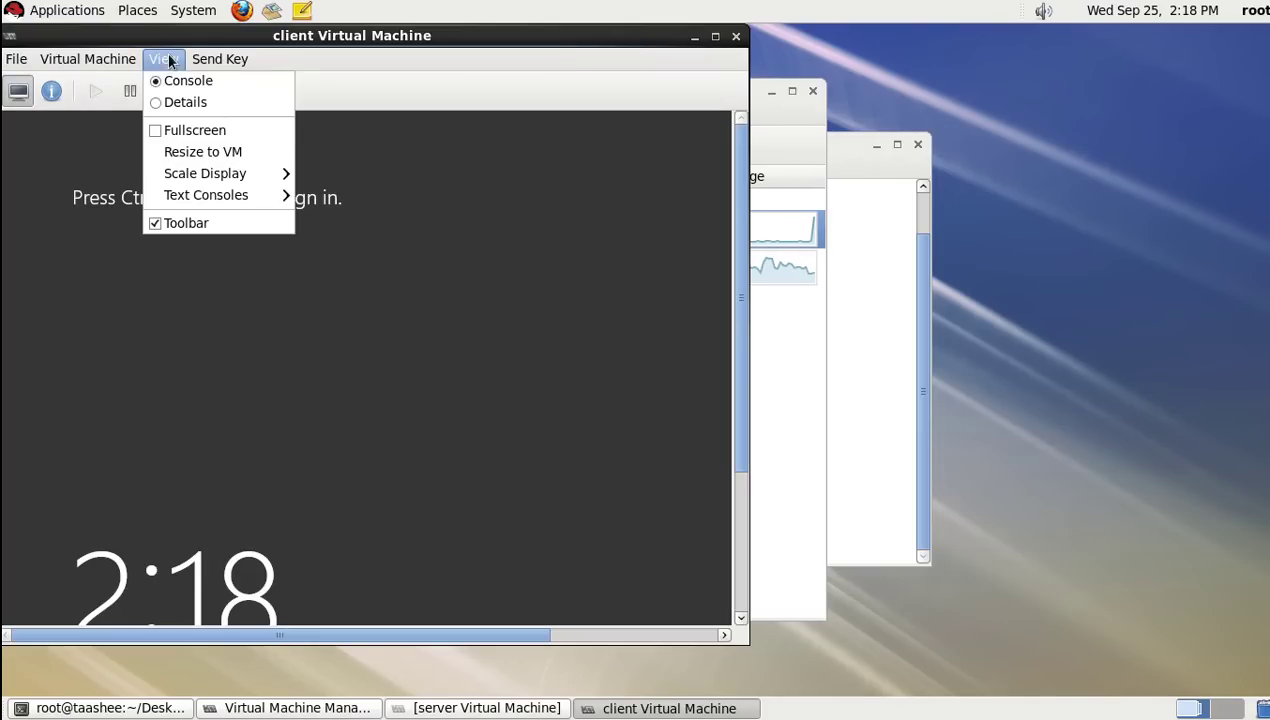
click(180, 128)
Send Ctrl+Alt+Delete and sign in with the Administrator password.
click(653, 17)
click(657, 72)
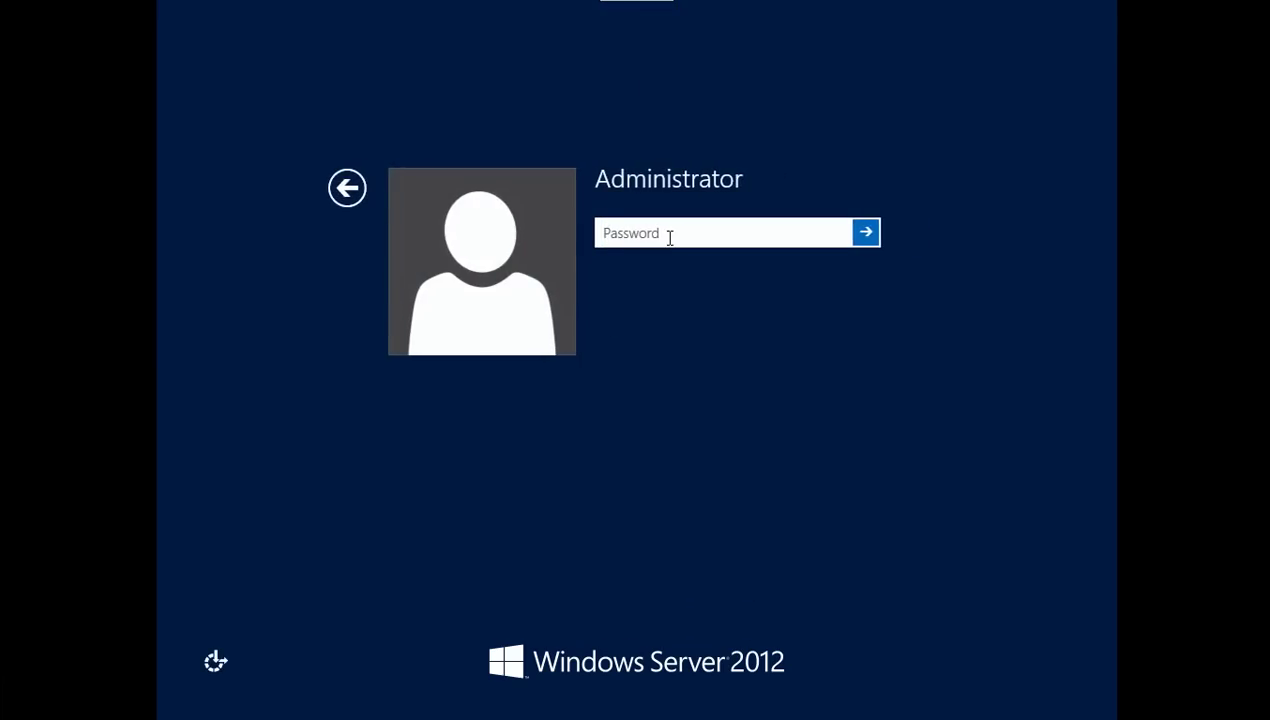
text(••••••••••)
key(Return)
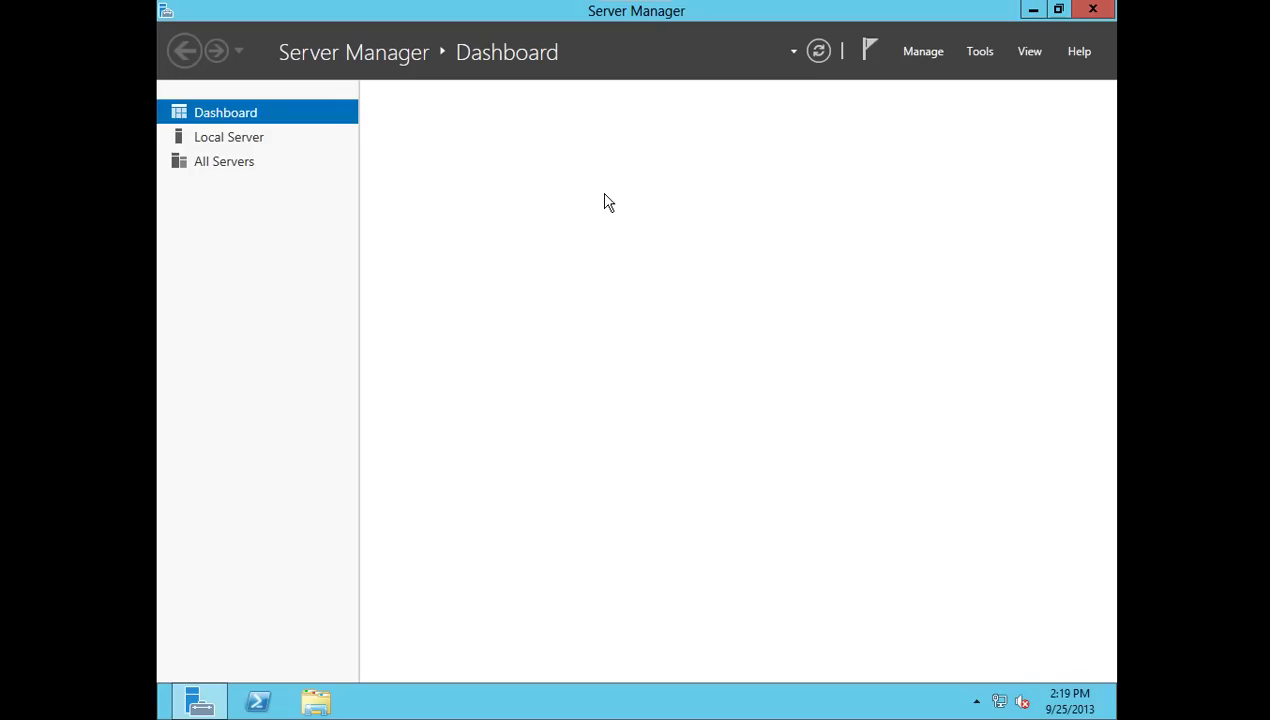
Rename the computer to 'client' in System Properties and choose Restart Later.
click(250, 139)
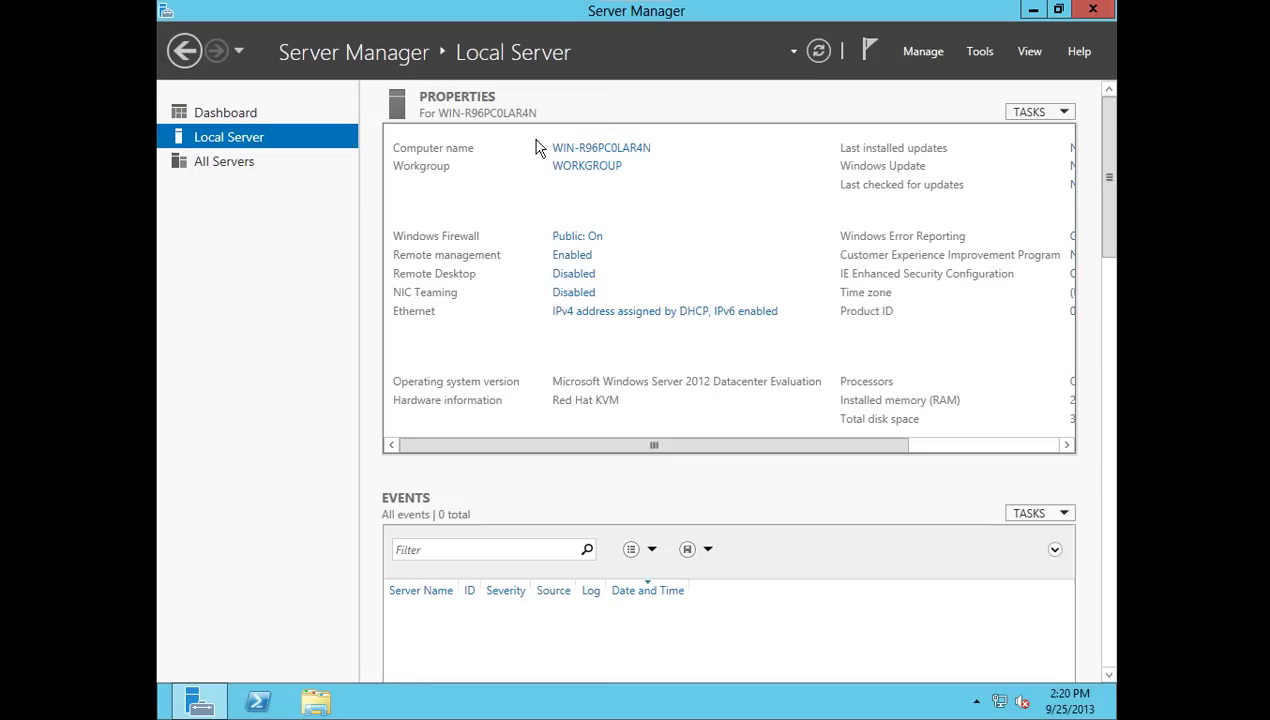
click(638, 150)
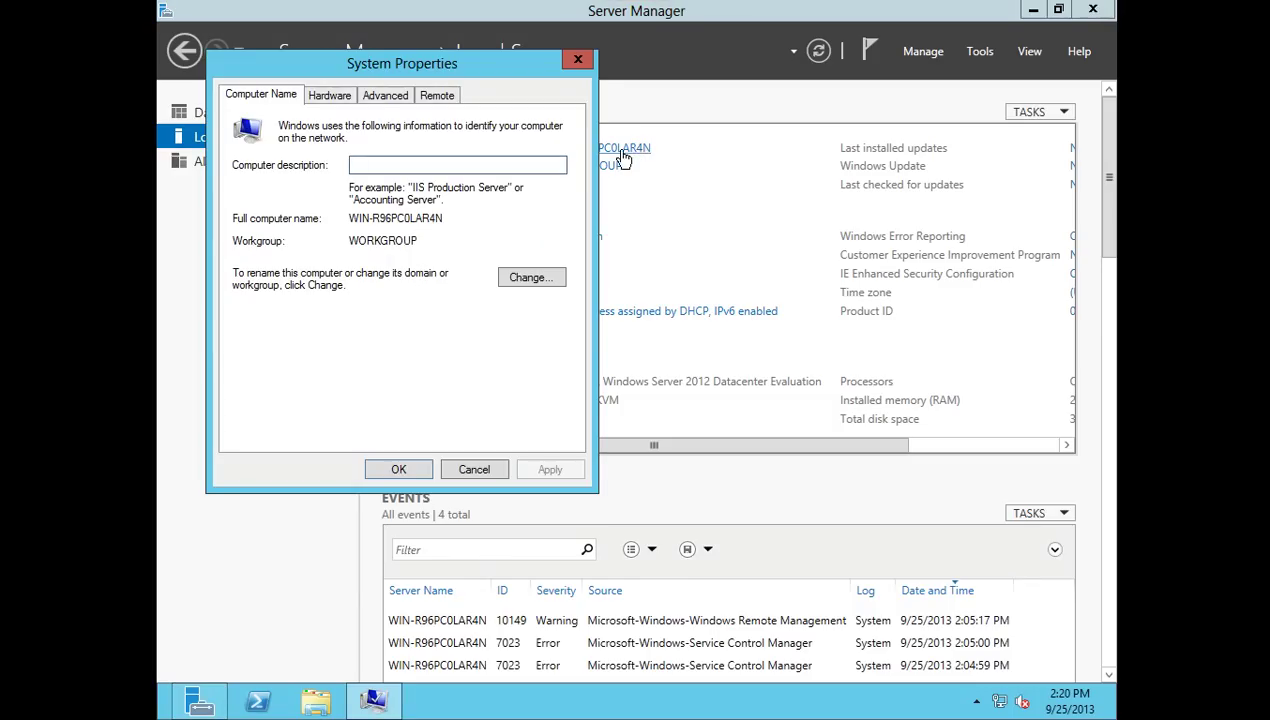
click(529, 280)
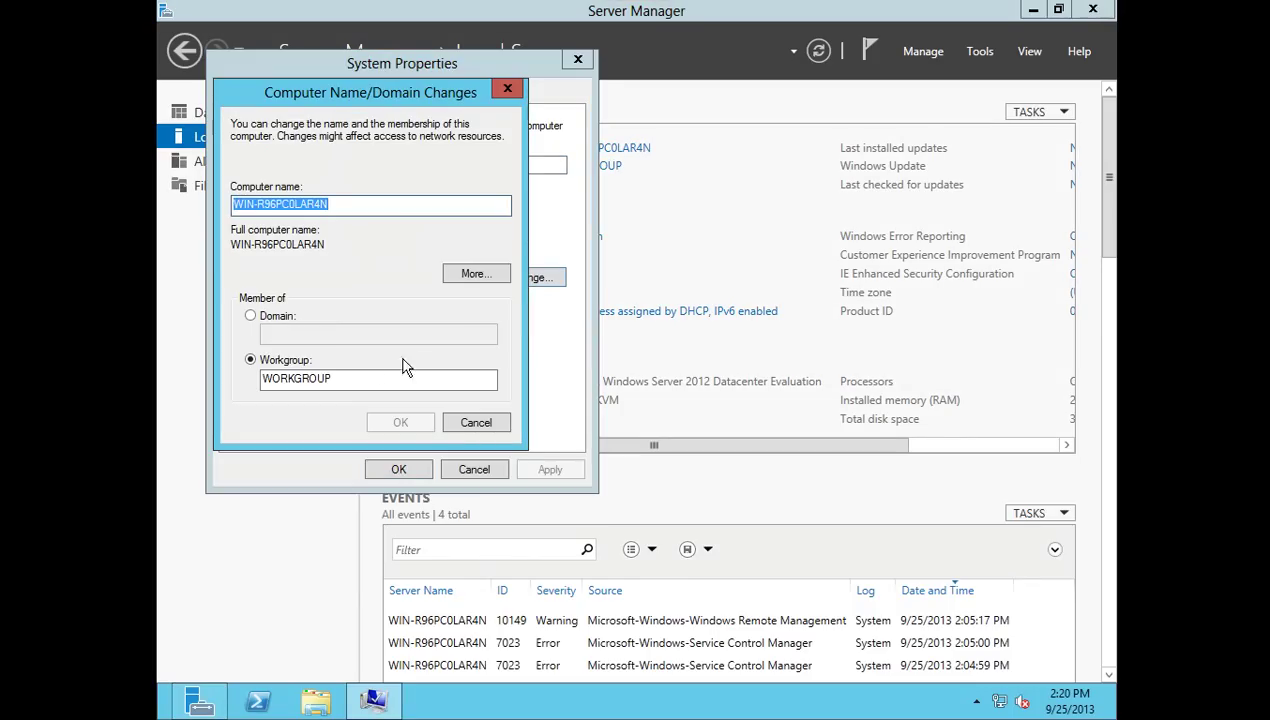
text(client)
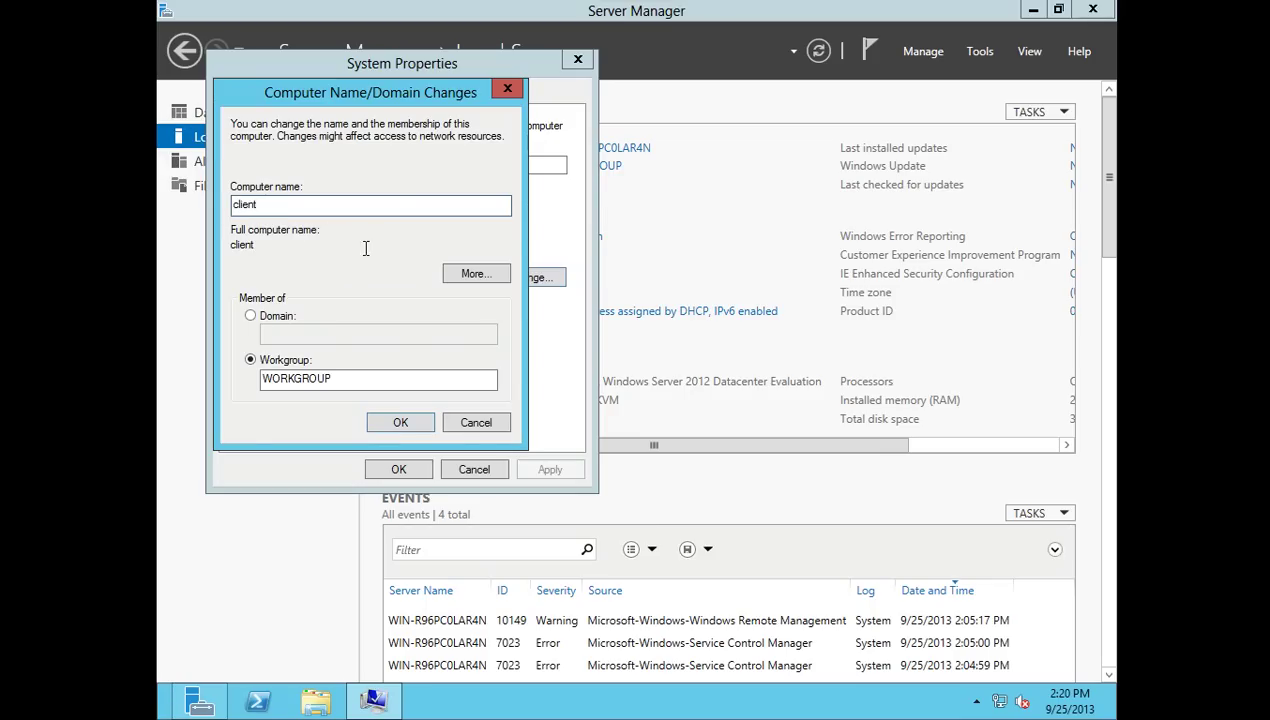
click(405, 424)
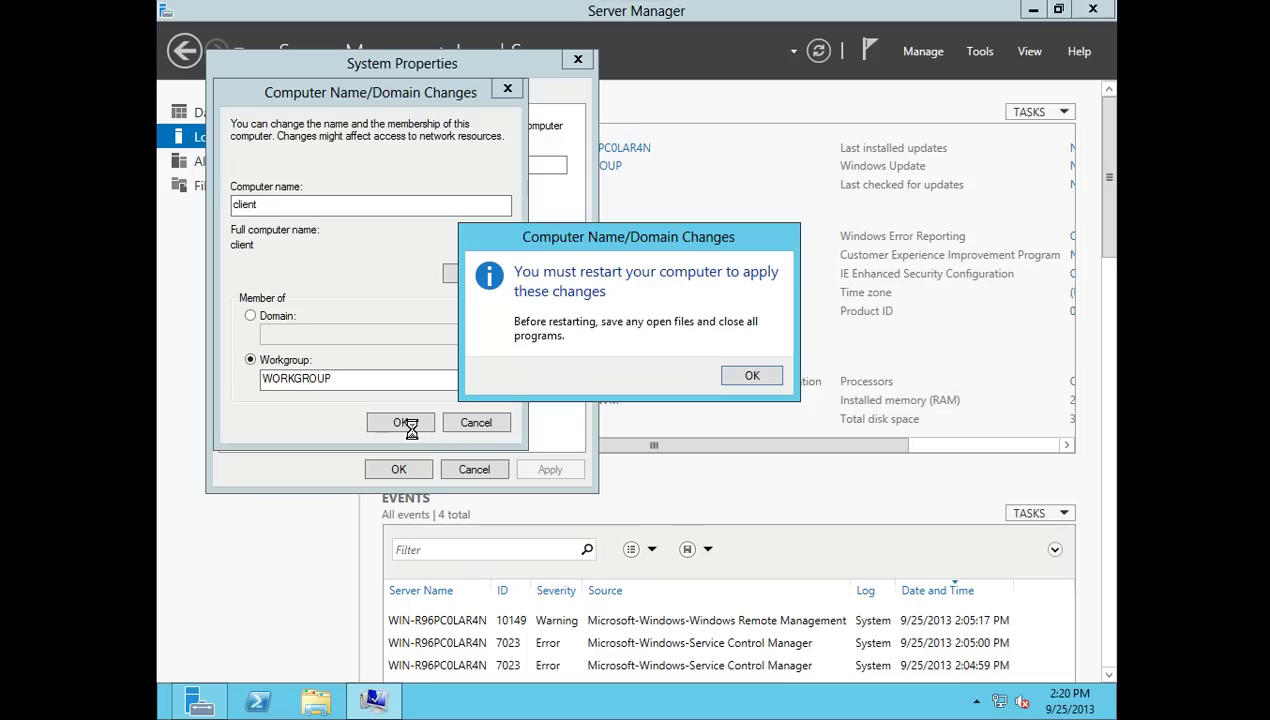
click(751, 374)
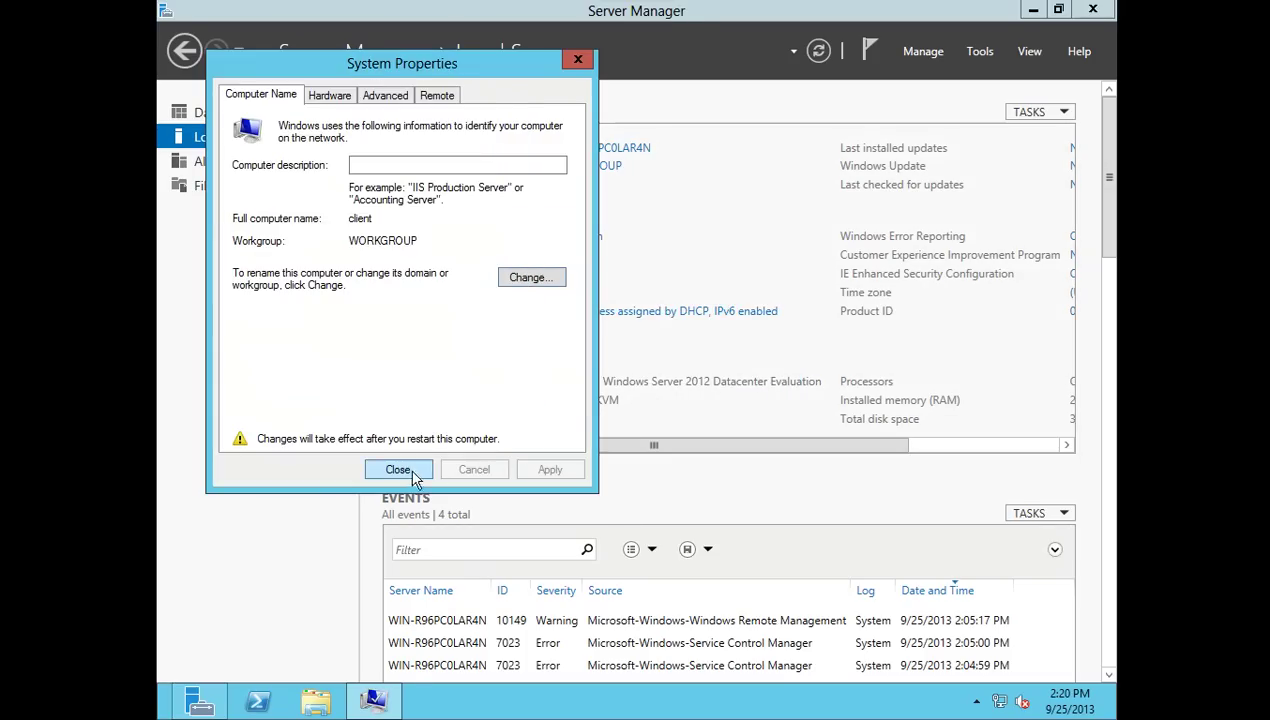
click(398, 469)
click(725, 368)
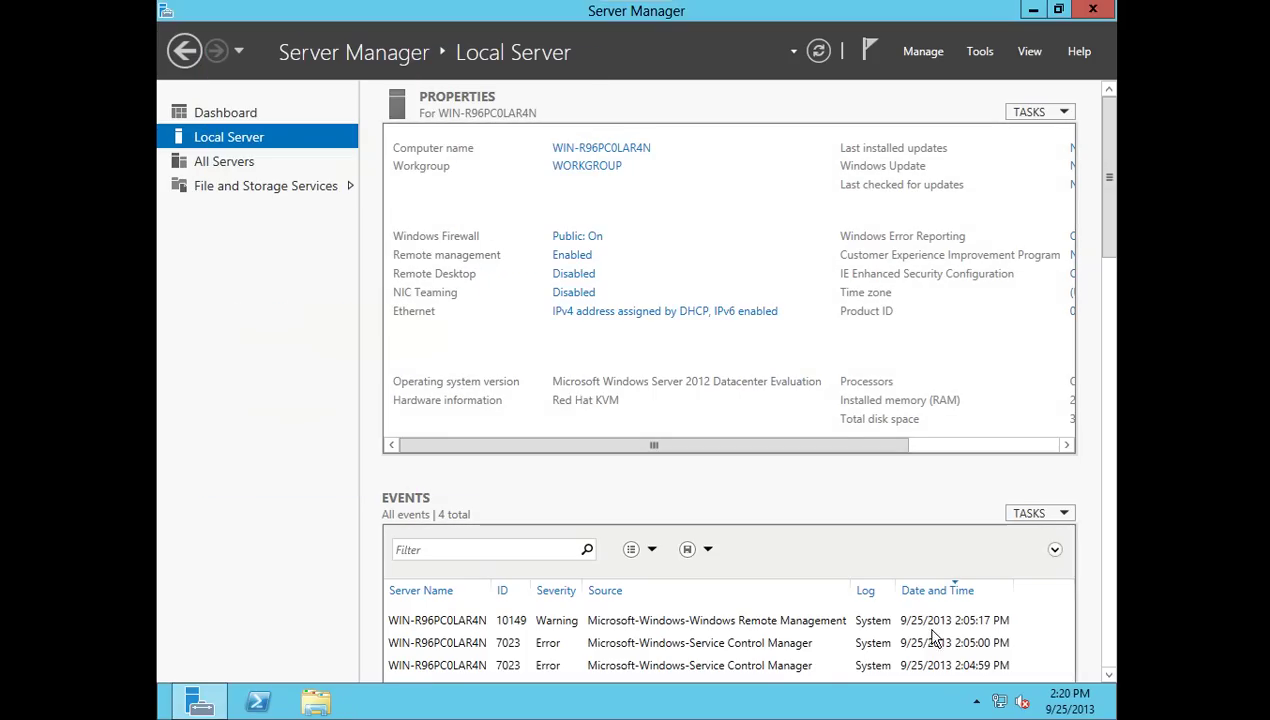
Open the Ethernet adapter's IPv4 properties from Network and Sharing Center.
right_click(998, 702)
click(995, 690)
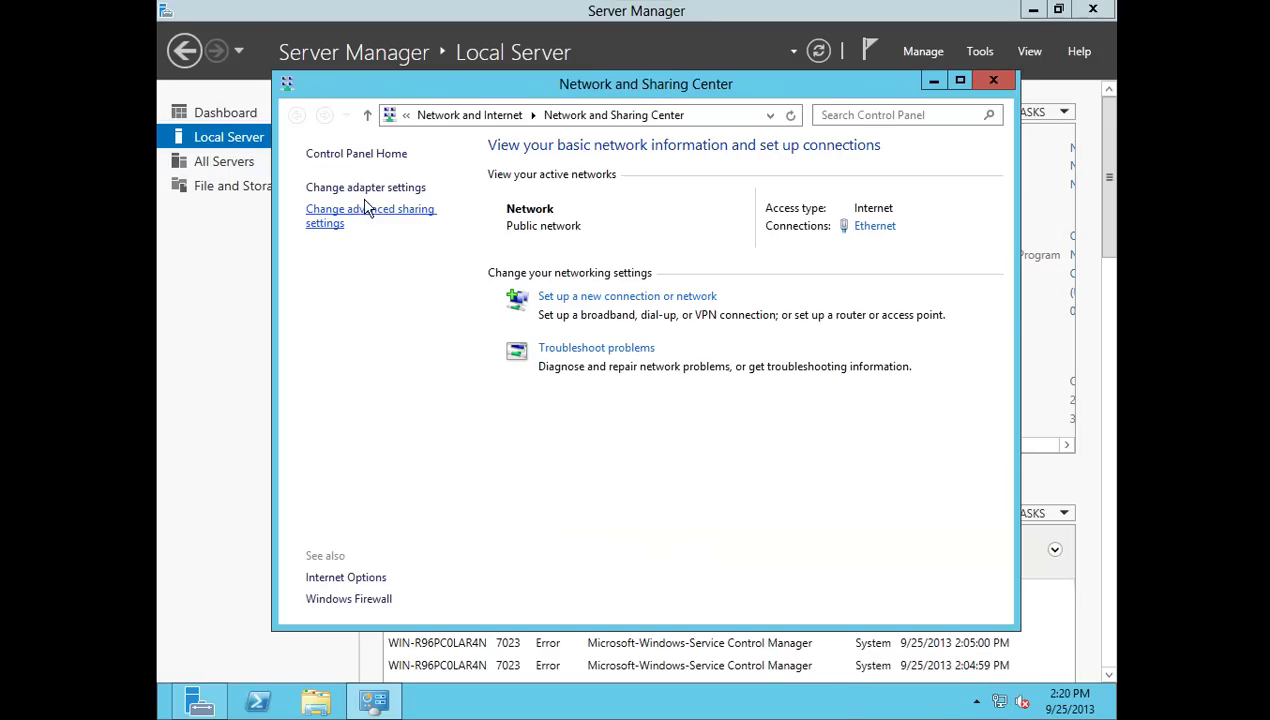
click(363, 188)
right_click(387, 230)
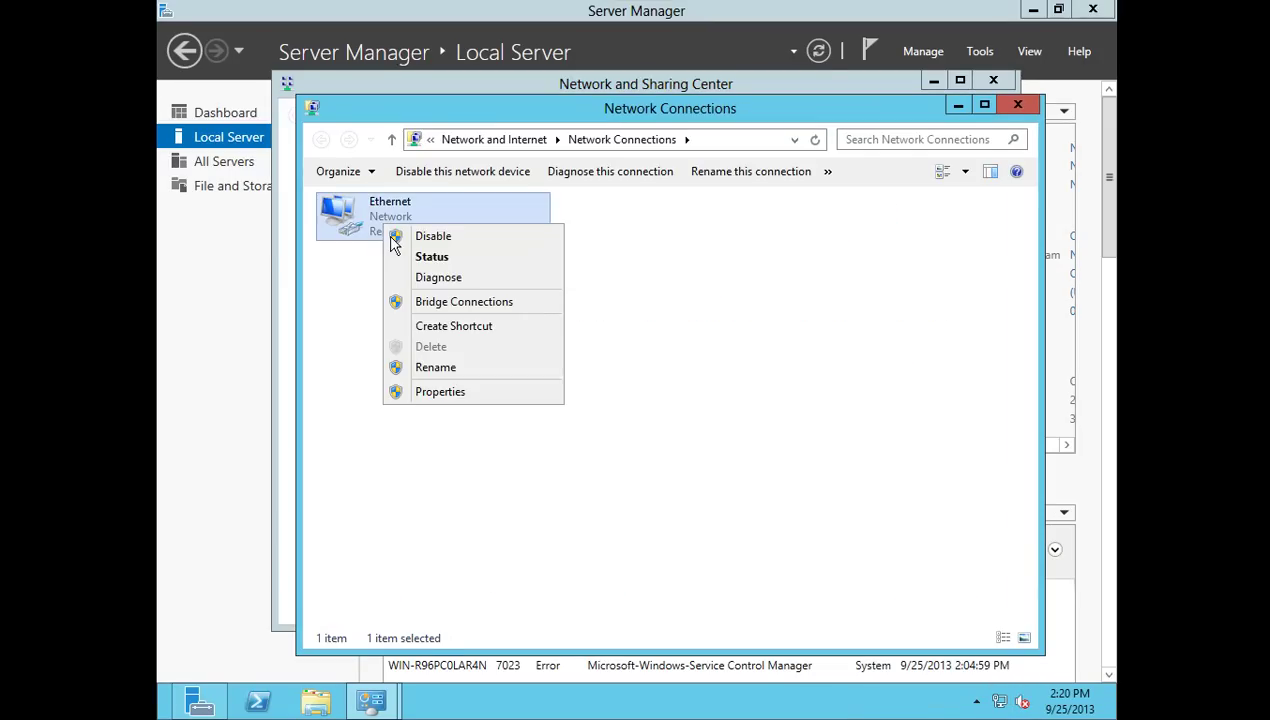
click(447, 392)
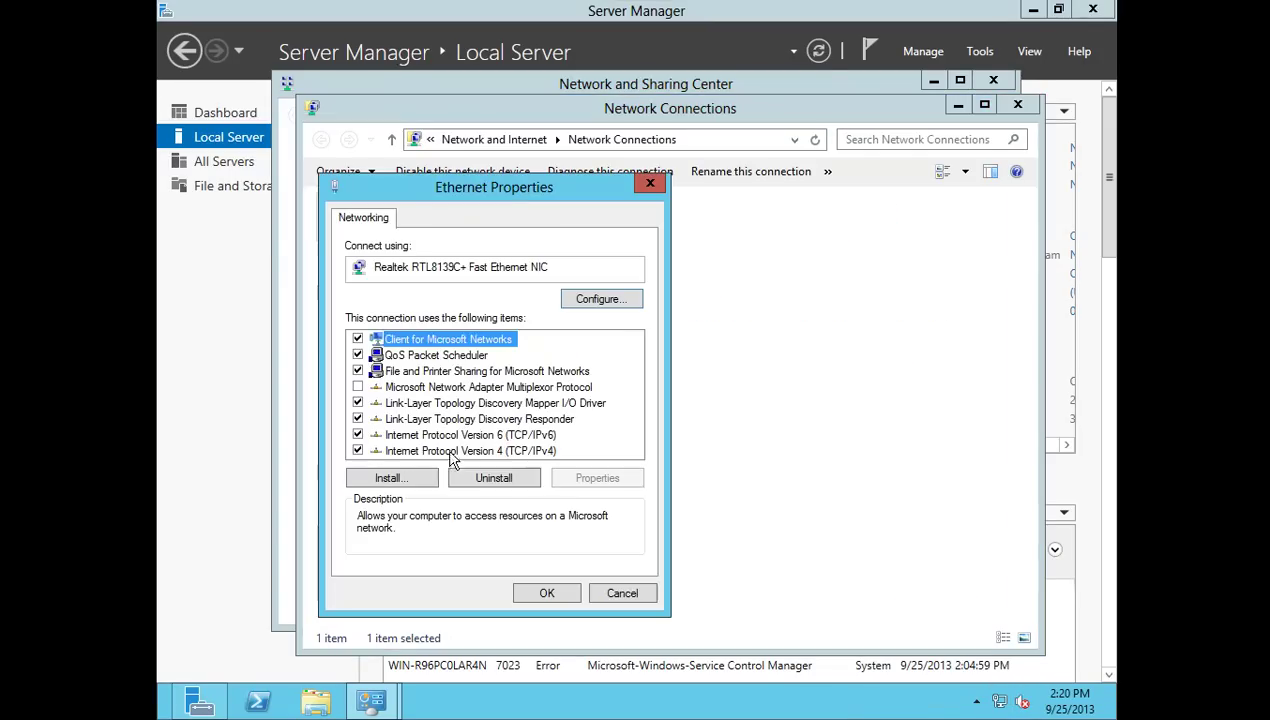
double_click(450, 452)
Assign static IP 192.168.1.166, mask 255.255.255.0, gateway 192.168.1.1.
click(440, 394)
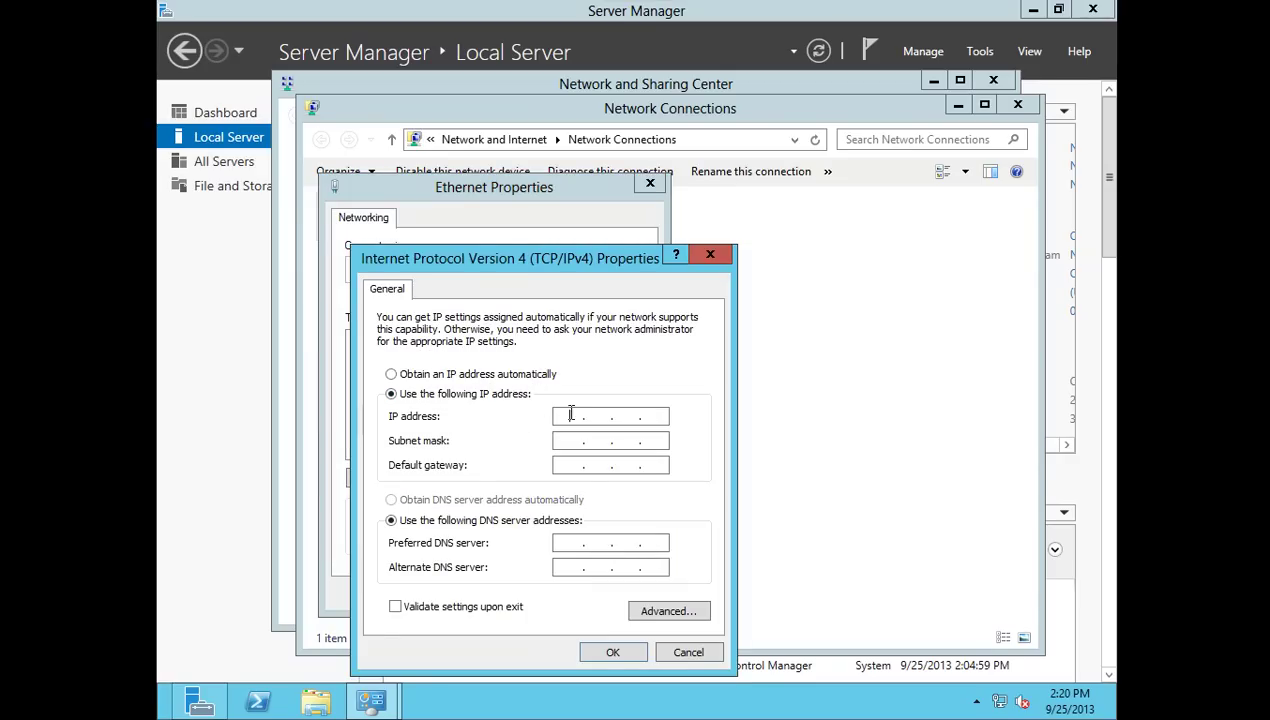
click(571, 416)
text(192.168.1.166)
key(Tab)
key(Tab)
text(192 . 168 . 1 . 1)
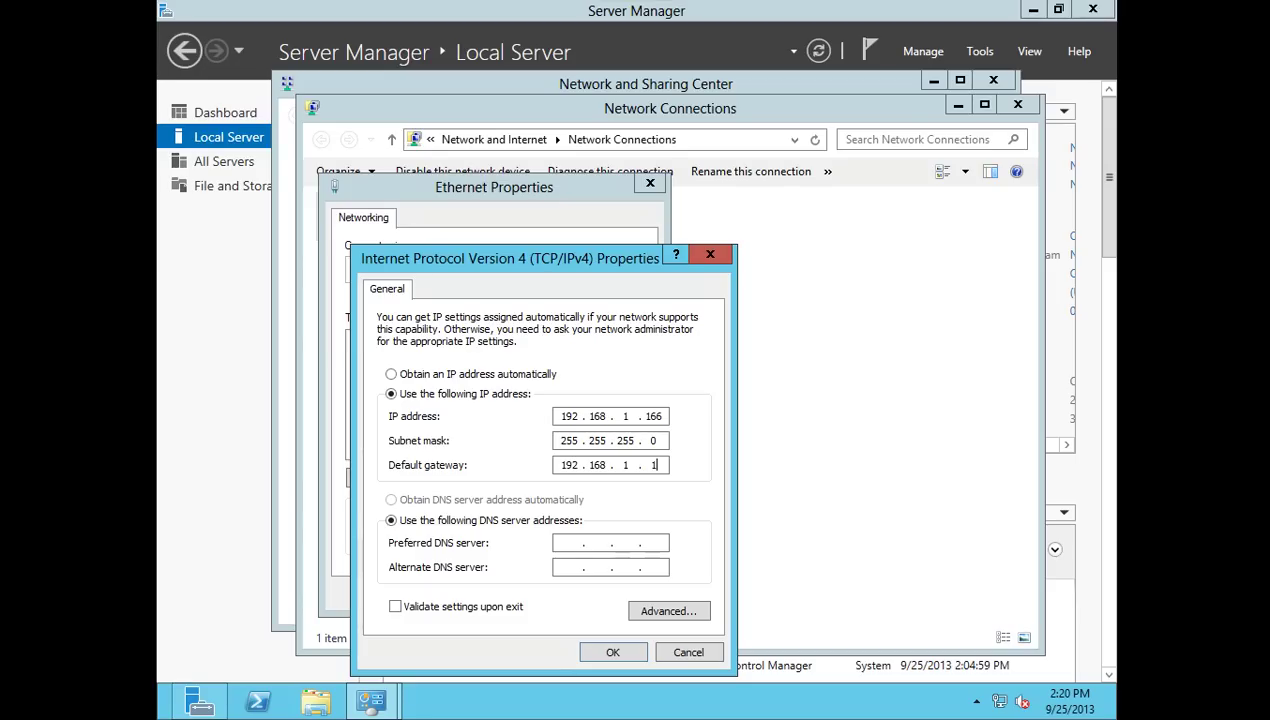
click(601, 655)
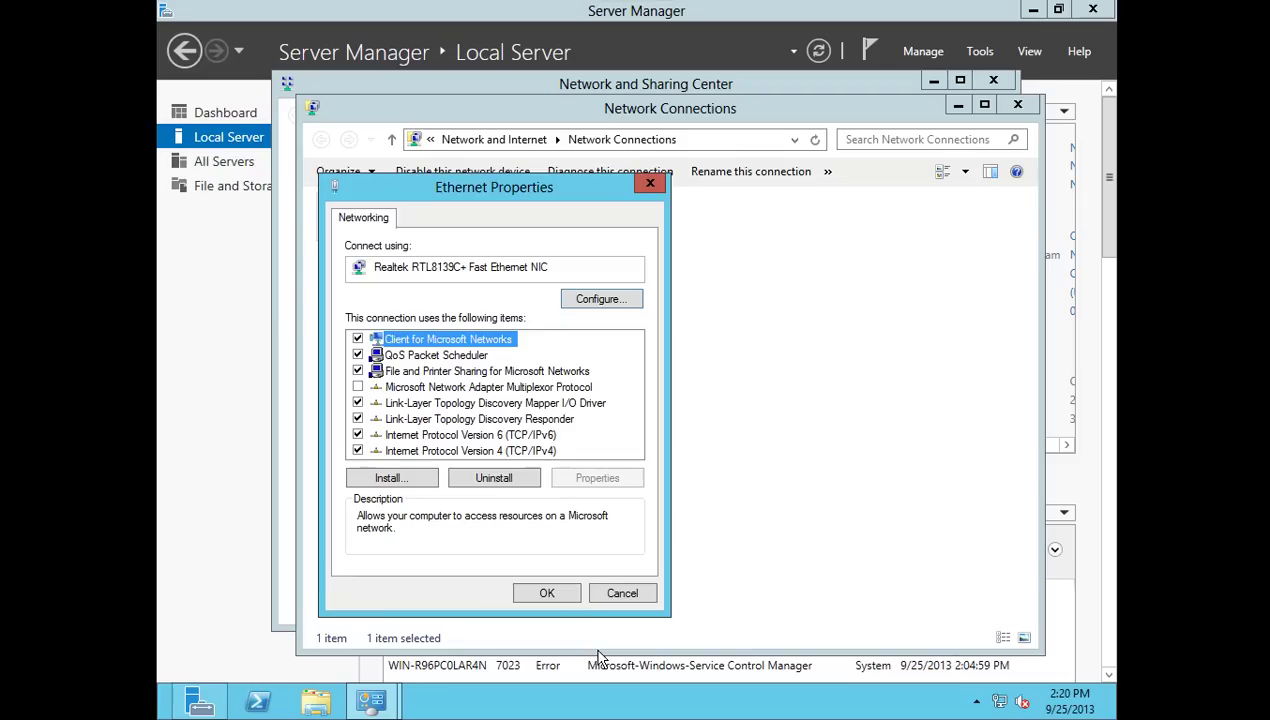
click(568, 594)
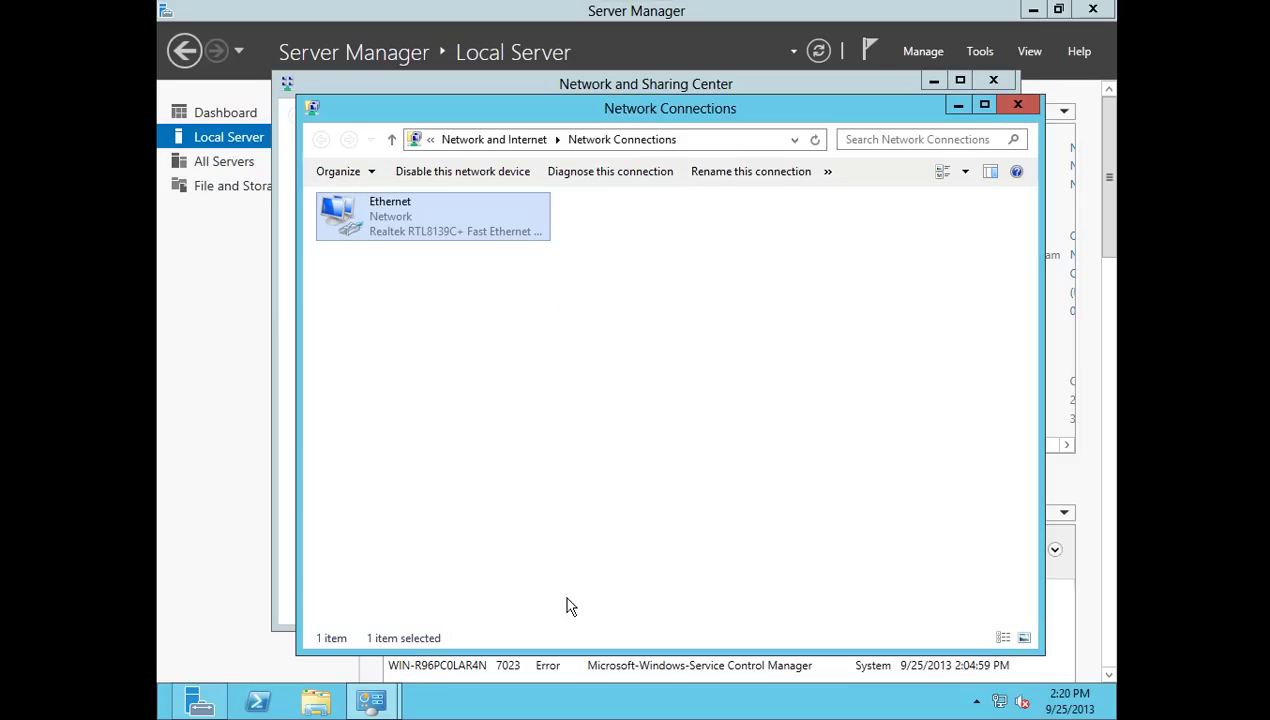
Close the network windows and Server Manager to return to the desktop.
click(1017, 106)
click(993, 80)
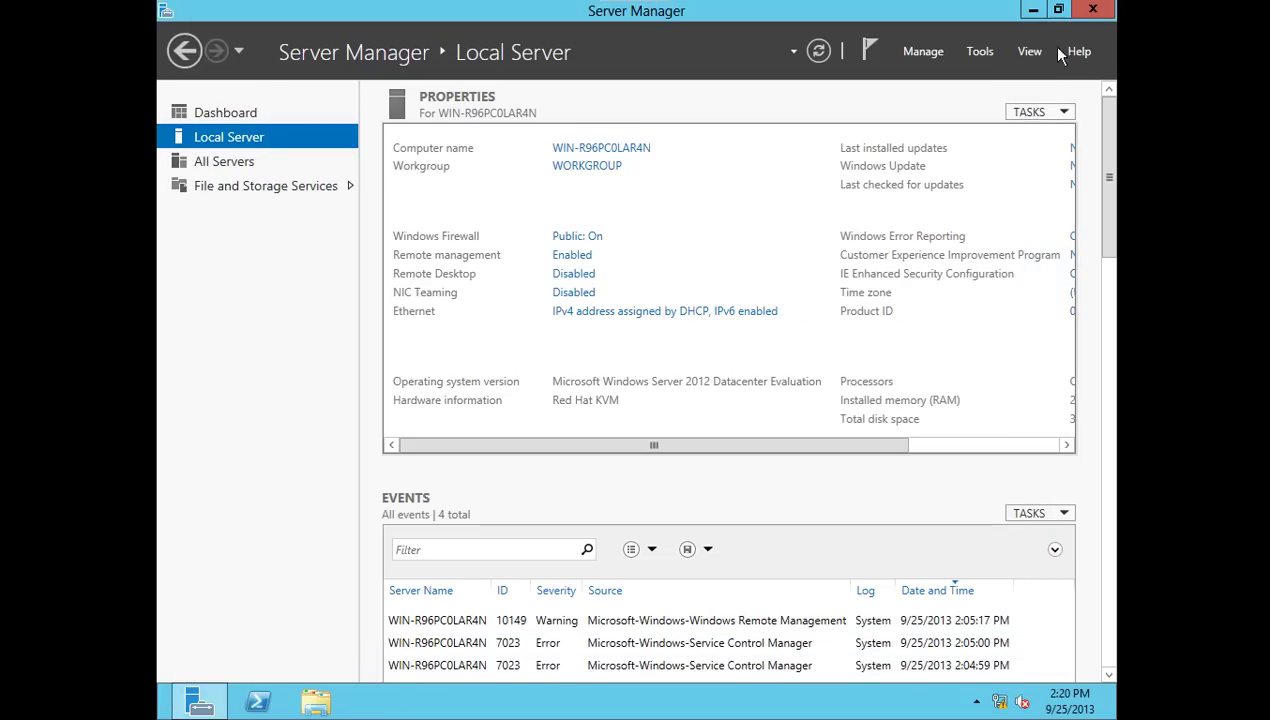
click(1093, 9)
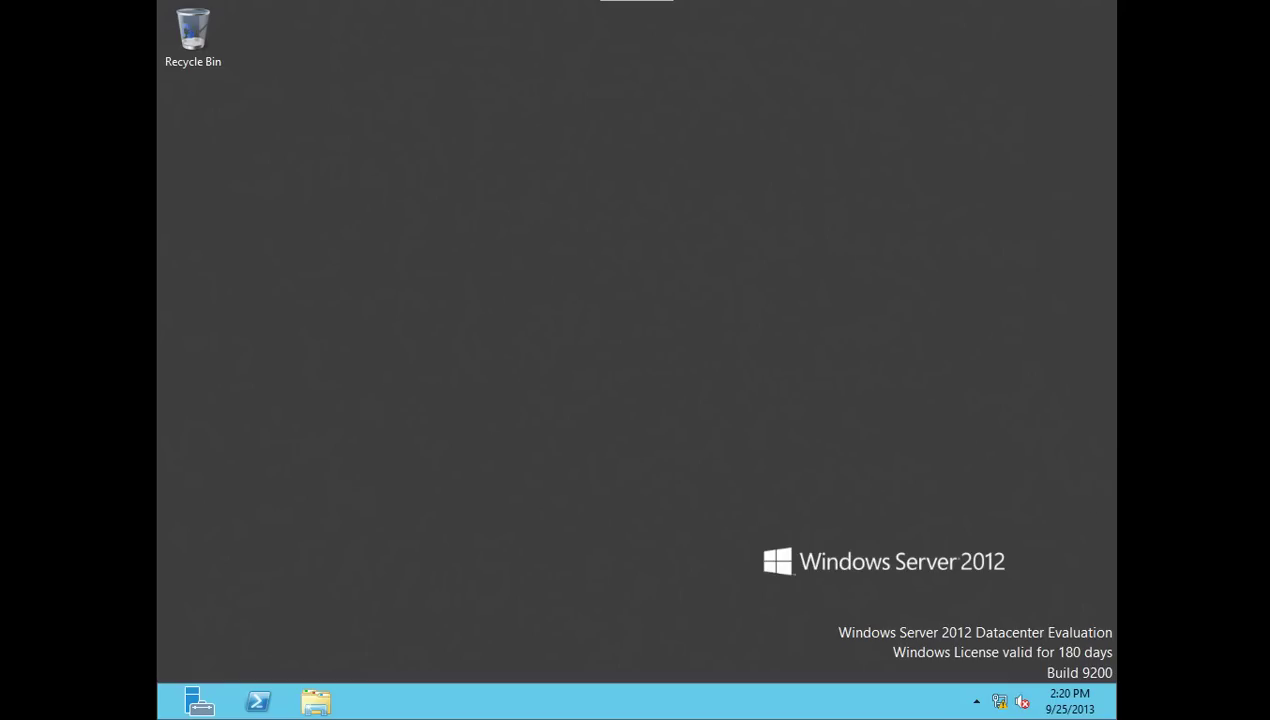
Restart the client guest via Settings > Power, then exit and close its console.
mouse_move(1110, 710)
click(1080, 470)
click(954, 588)
click(949, 538)
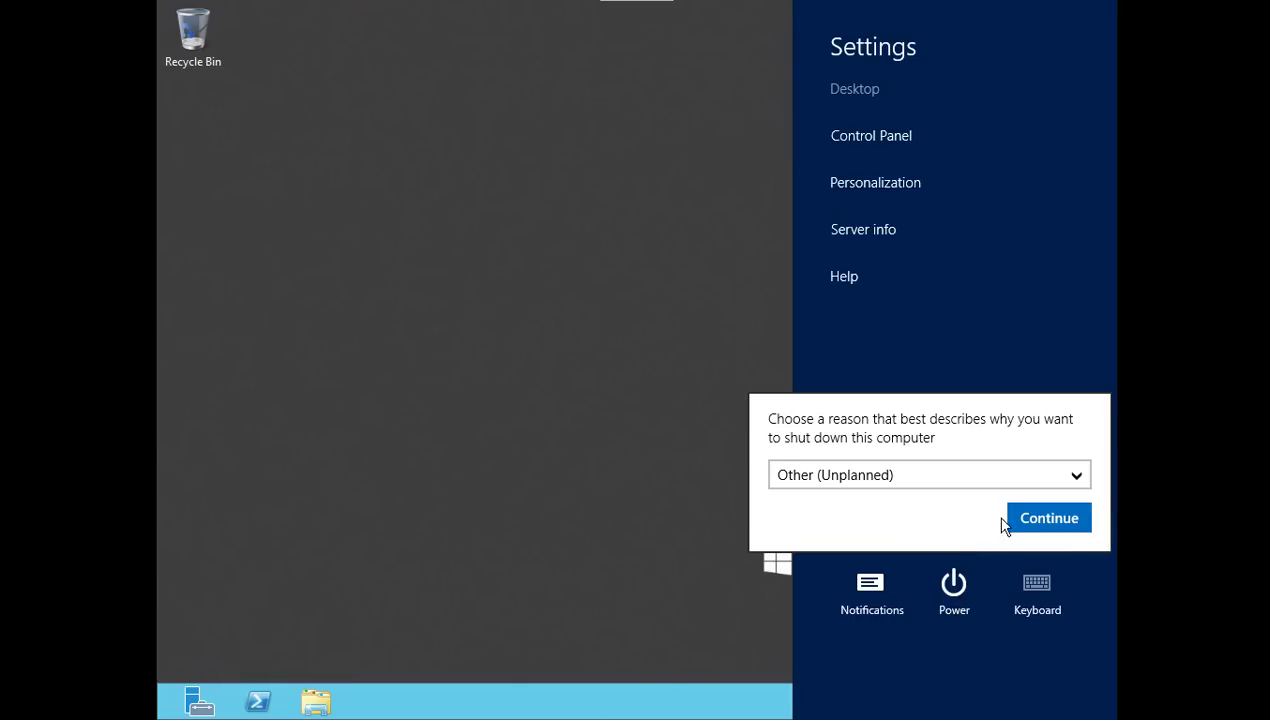
click(1085, 518)
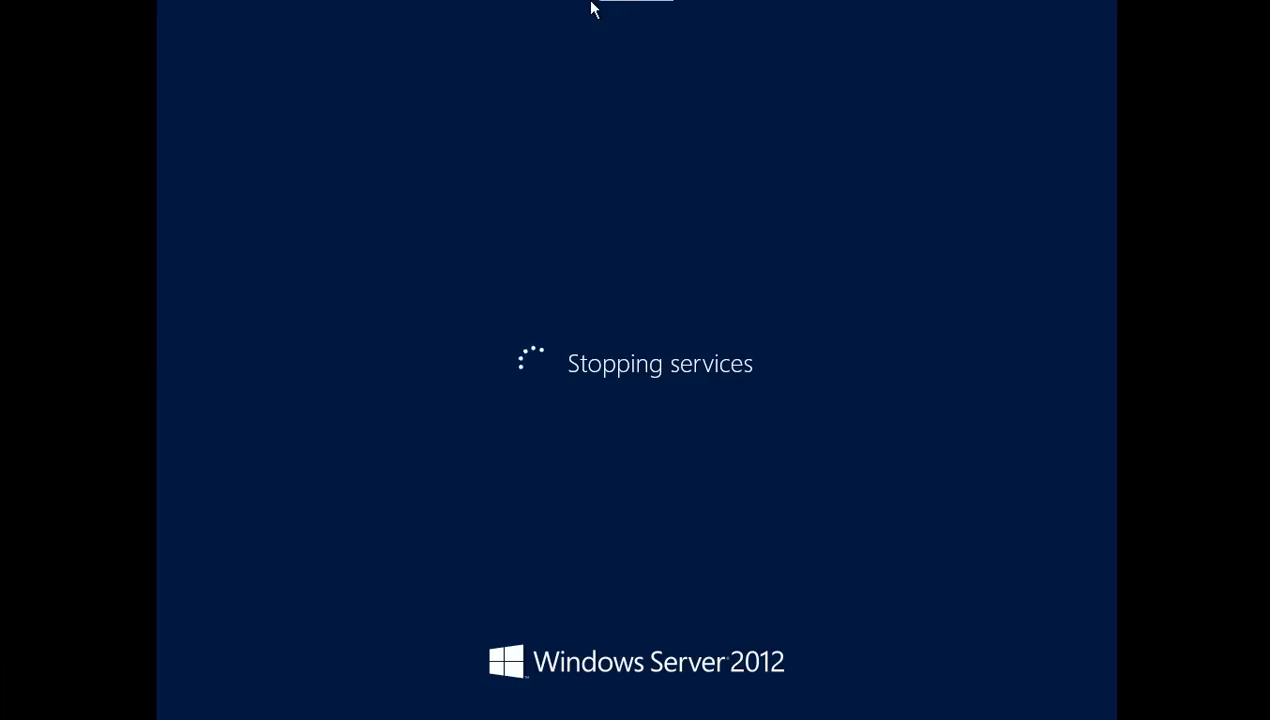
click(609, 18)
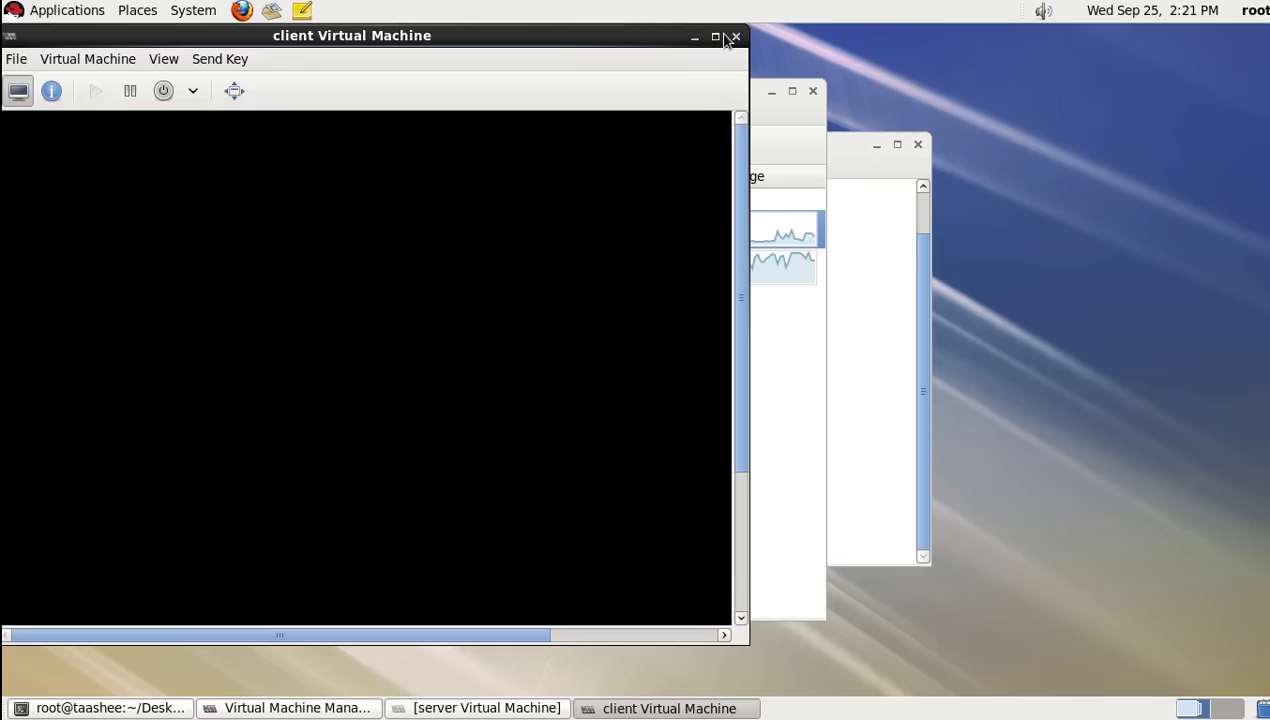
click(736, 36)
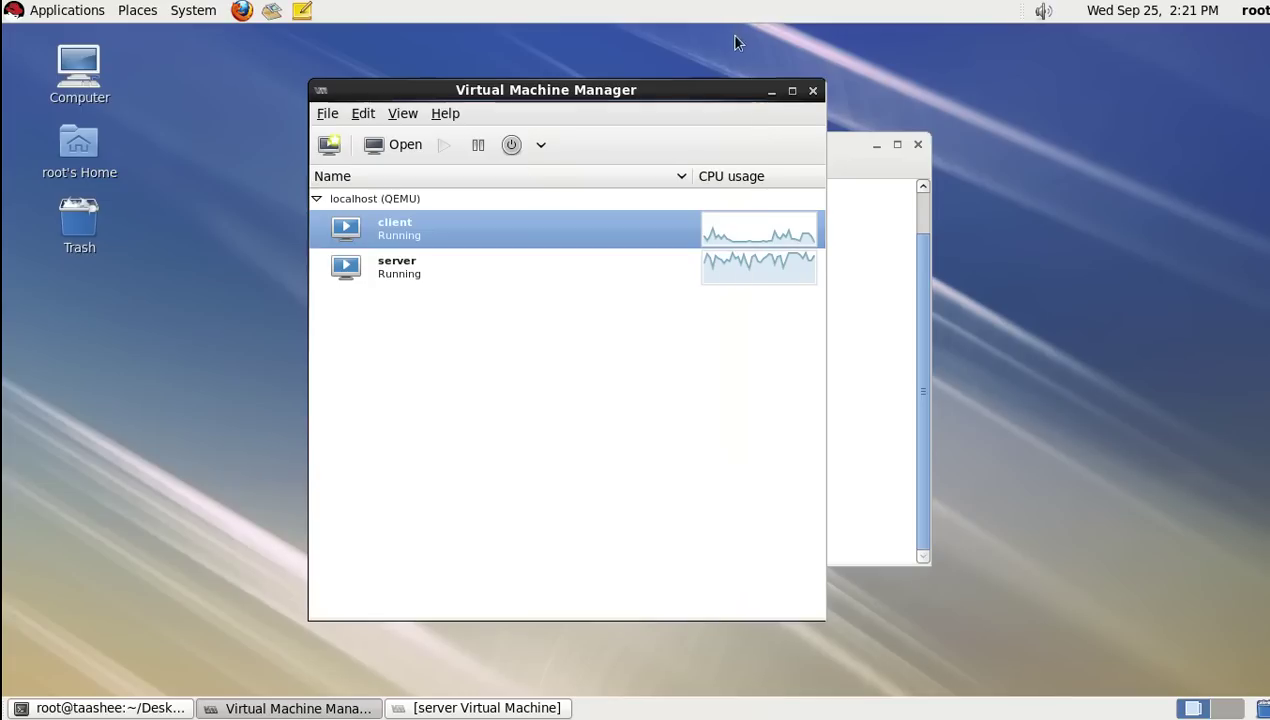
Open the server VM's console and switch it to full screen.
double_click(412, 262)
click(165, 59)
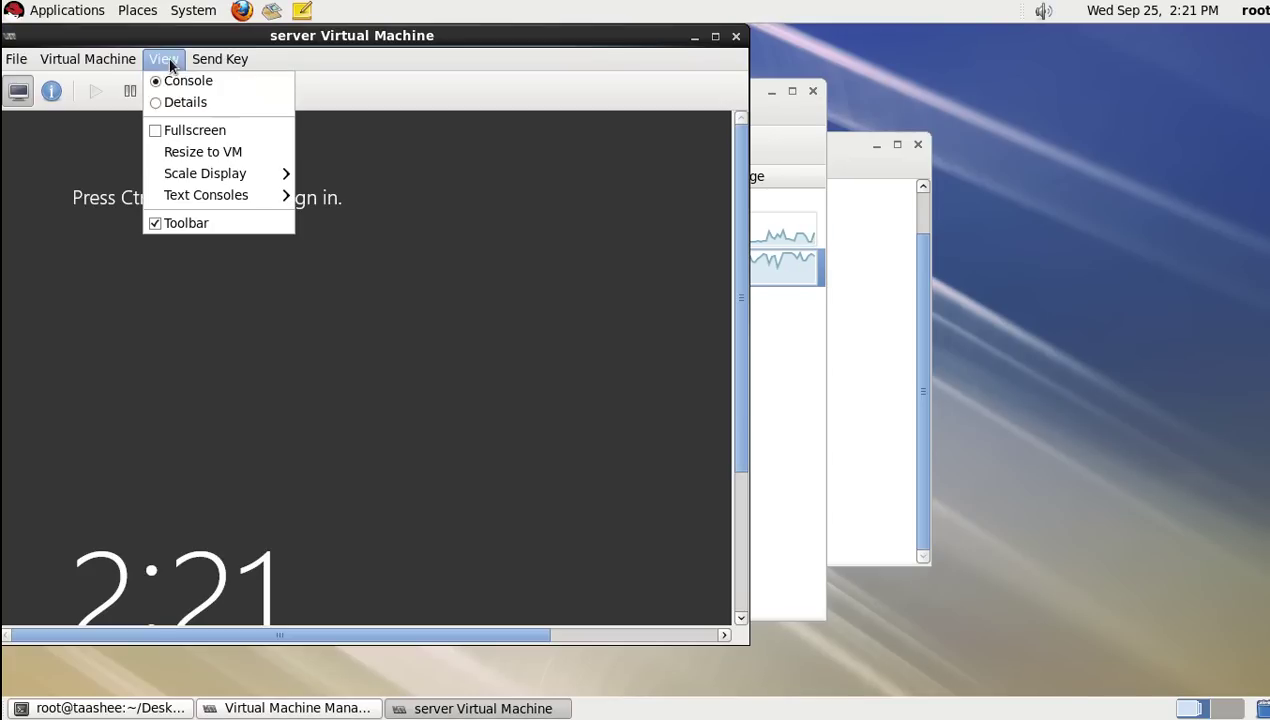
click(194, 129)
Send Ctrl+Alt+Delete, sign in as domain Administrator, and show the Start screen.
click(656, 22)
click(640, 71)
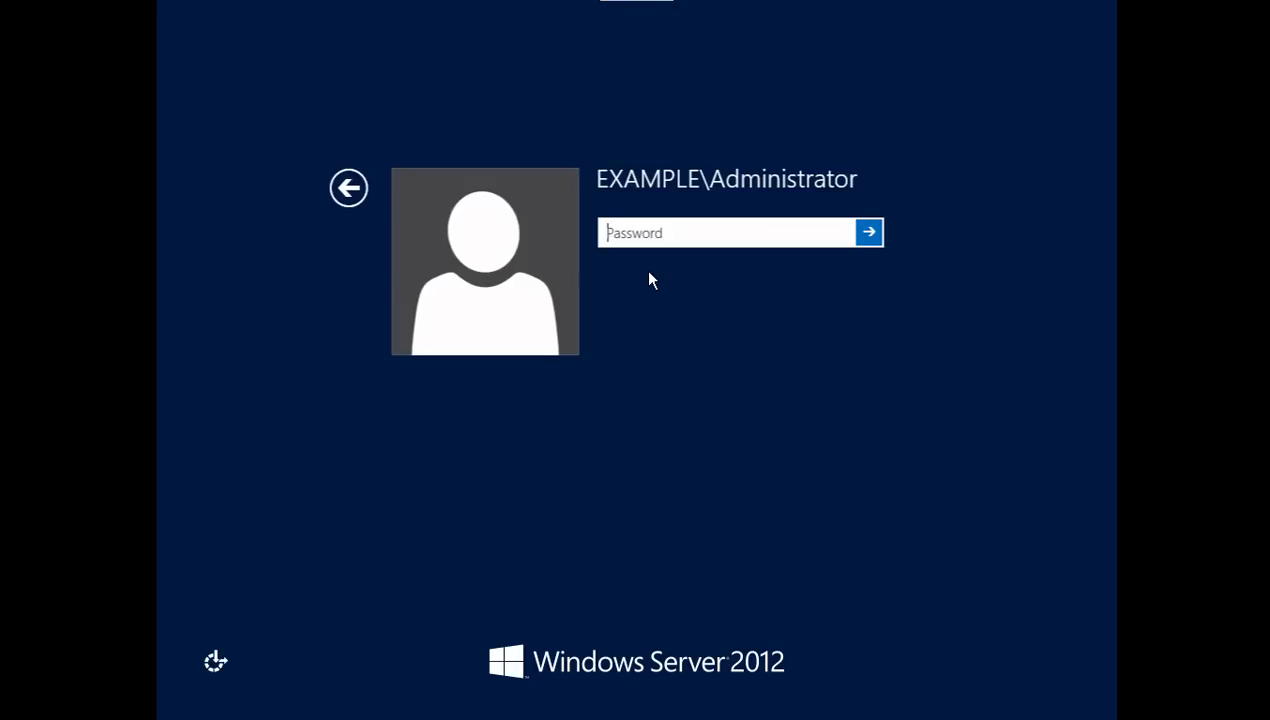
click(866, 182)
click(625, 225)
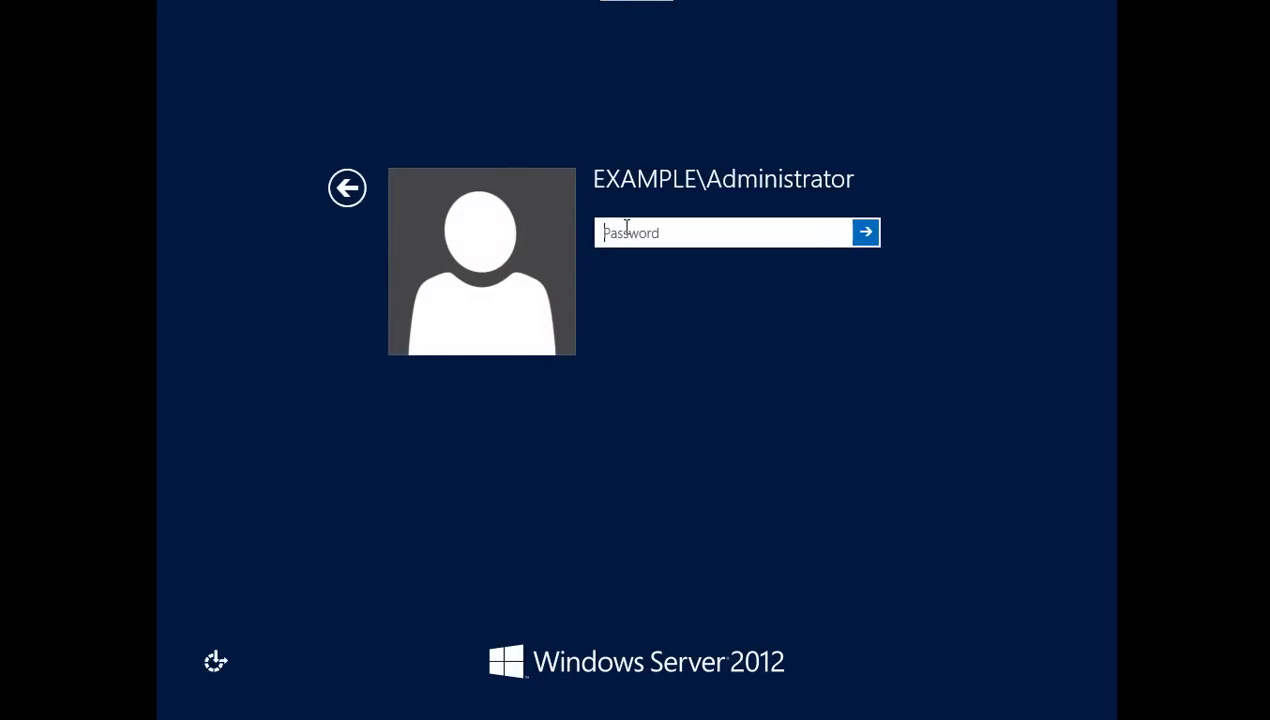
text(•••••••••)
key(Return)
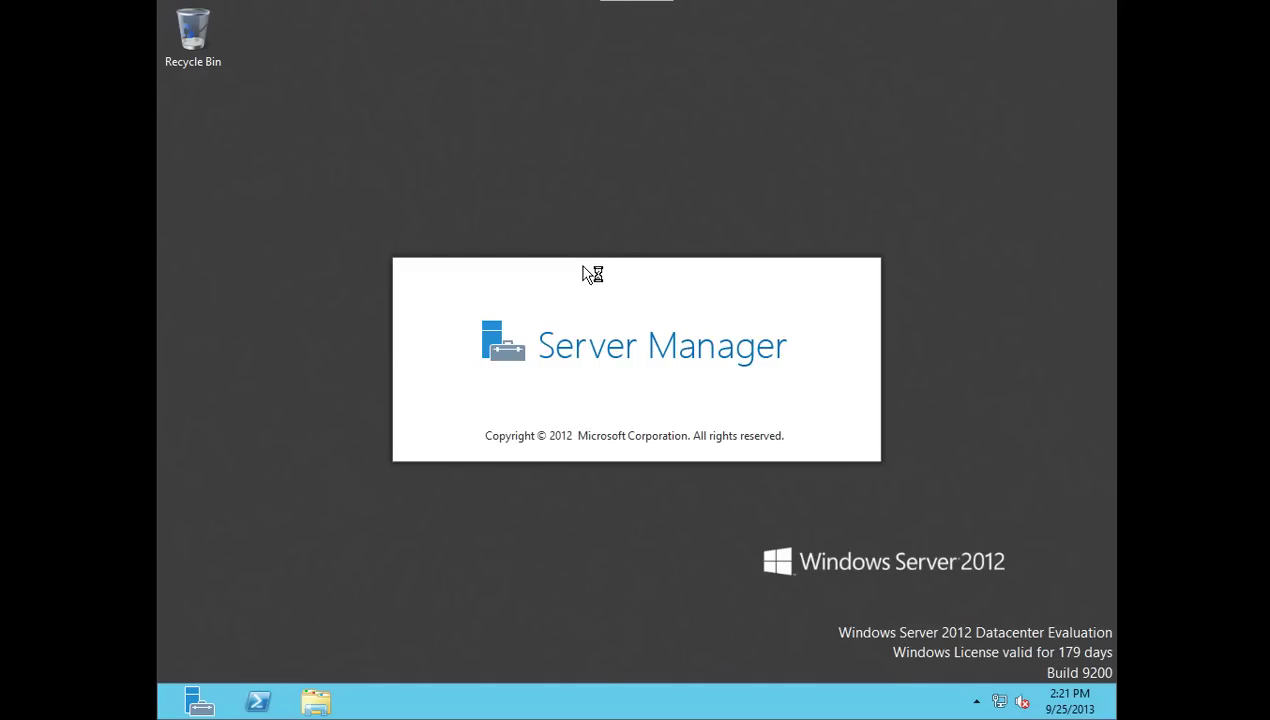
key(super)
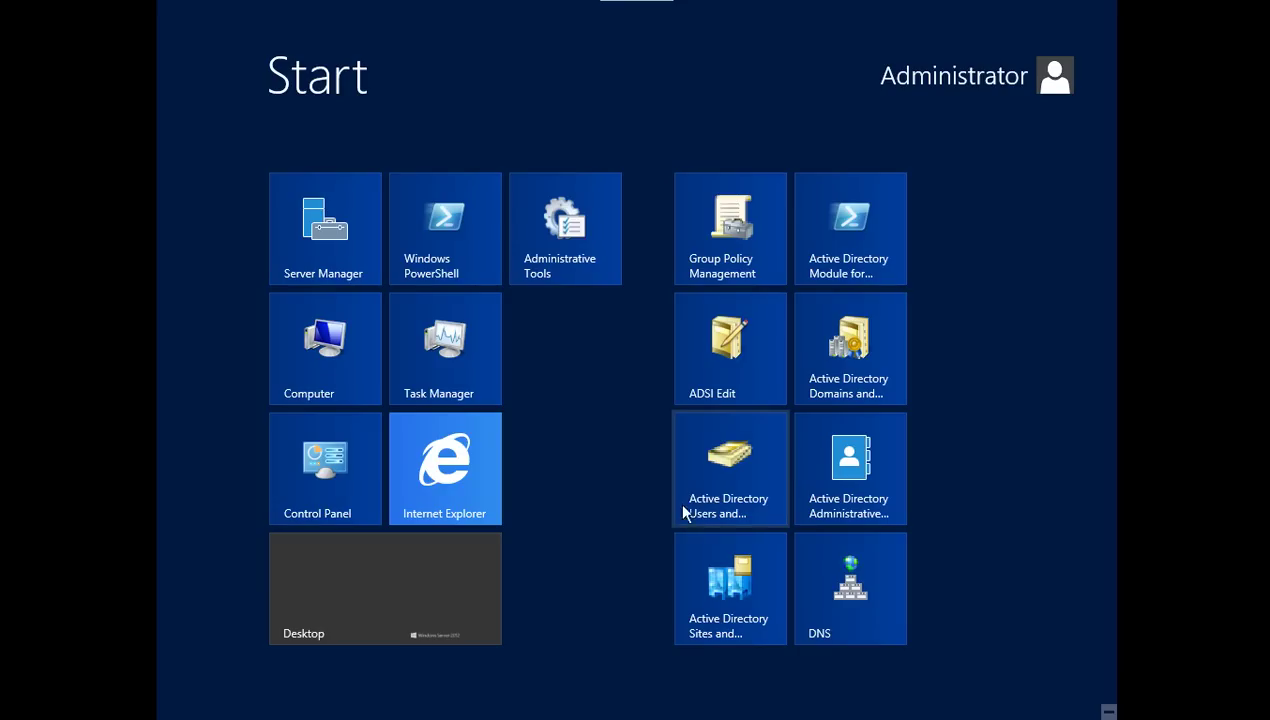
Launch Active Directory Users and Computers, expand example.com and select Administrator in Users.
click(714, 464)
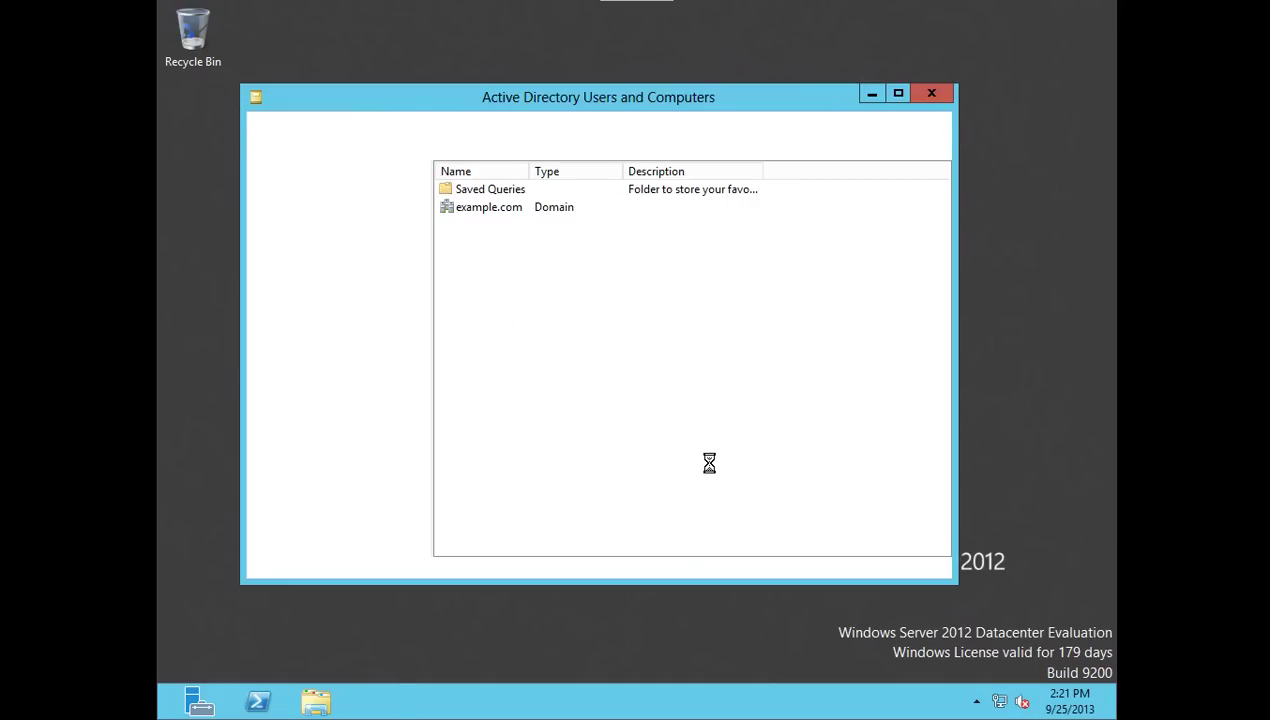
click(260, 205)
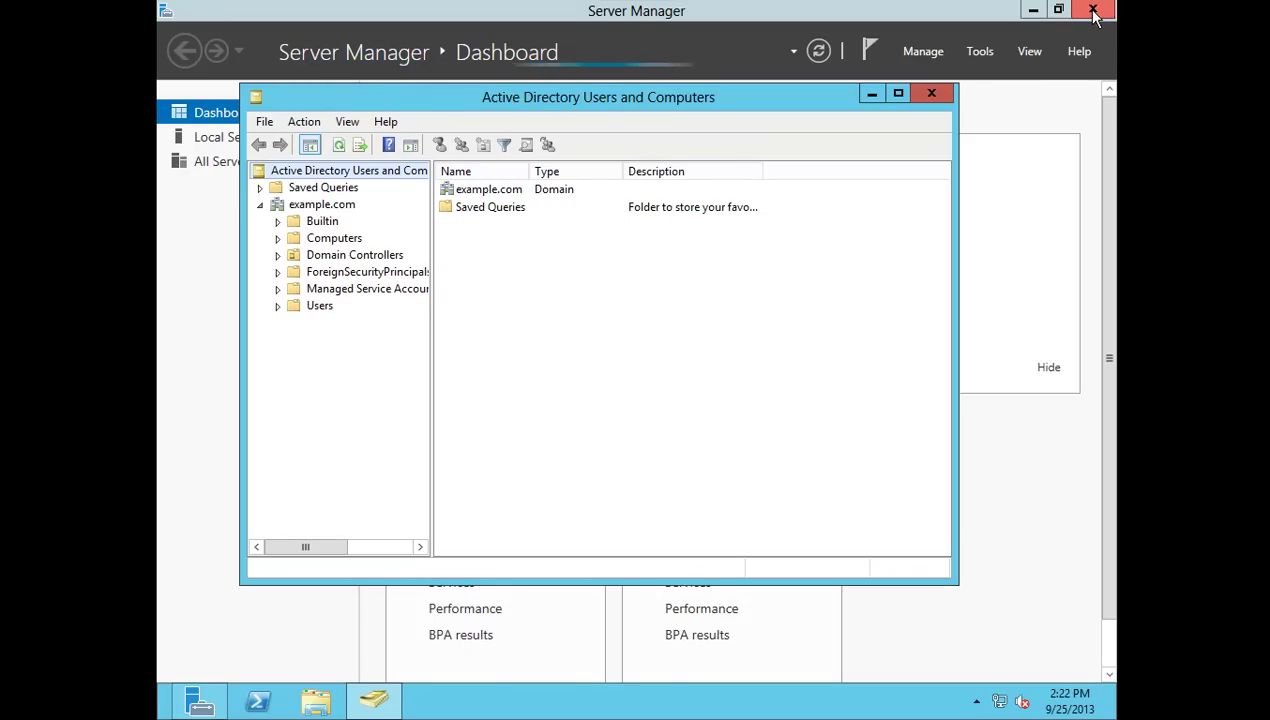
click(1033, 12)
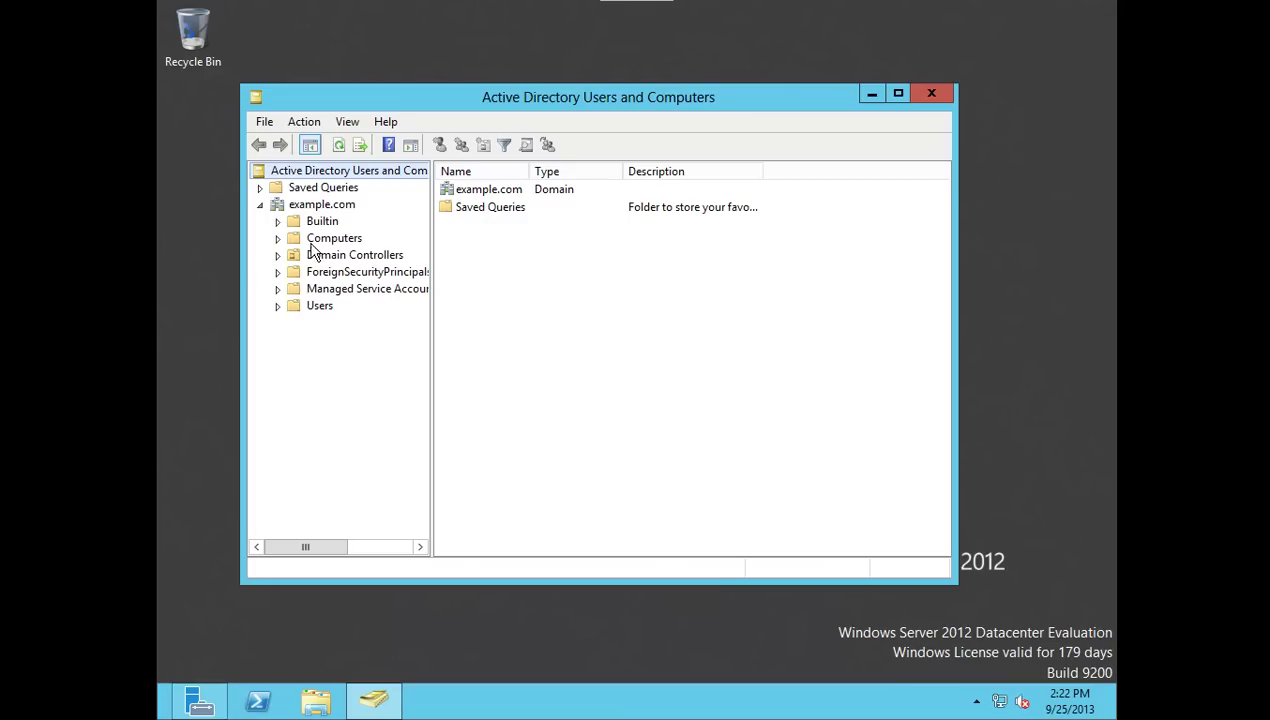
click(318, 241)
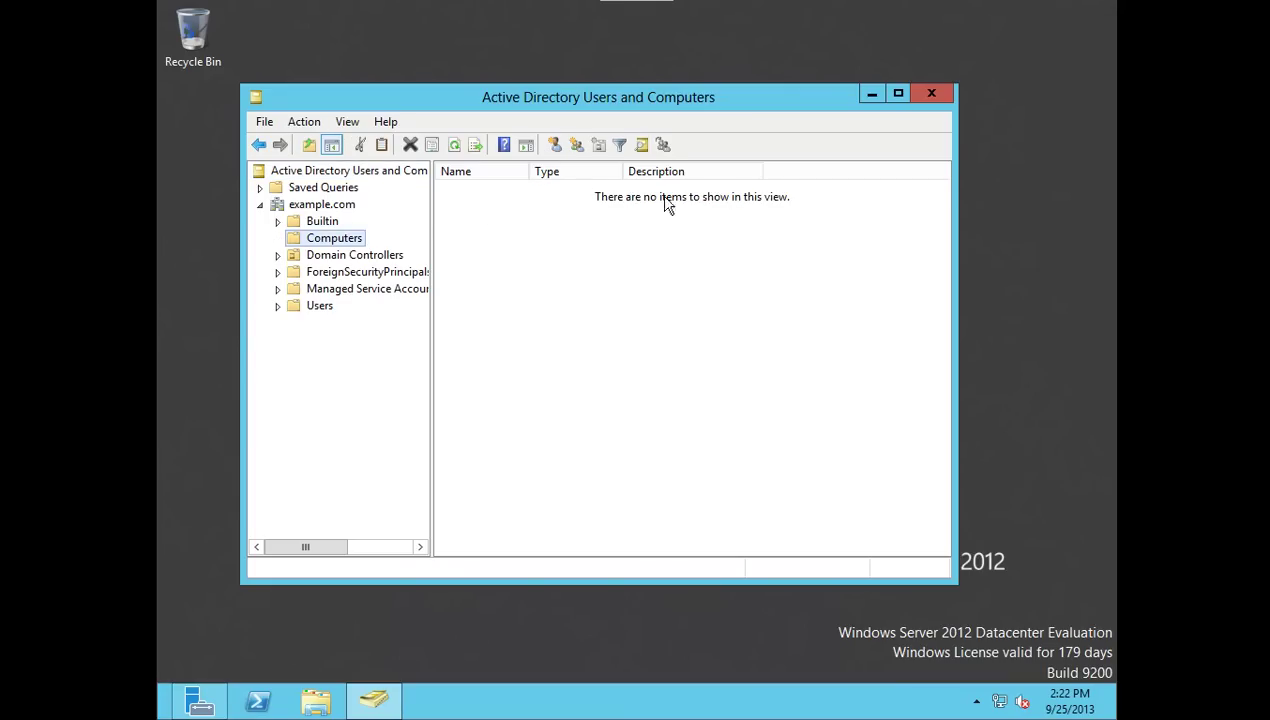
click(727, 212)
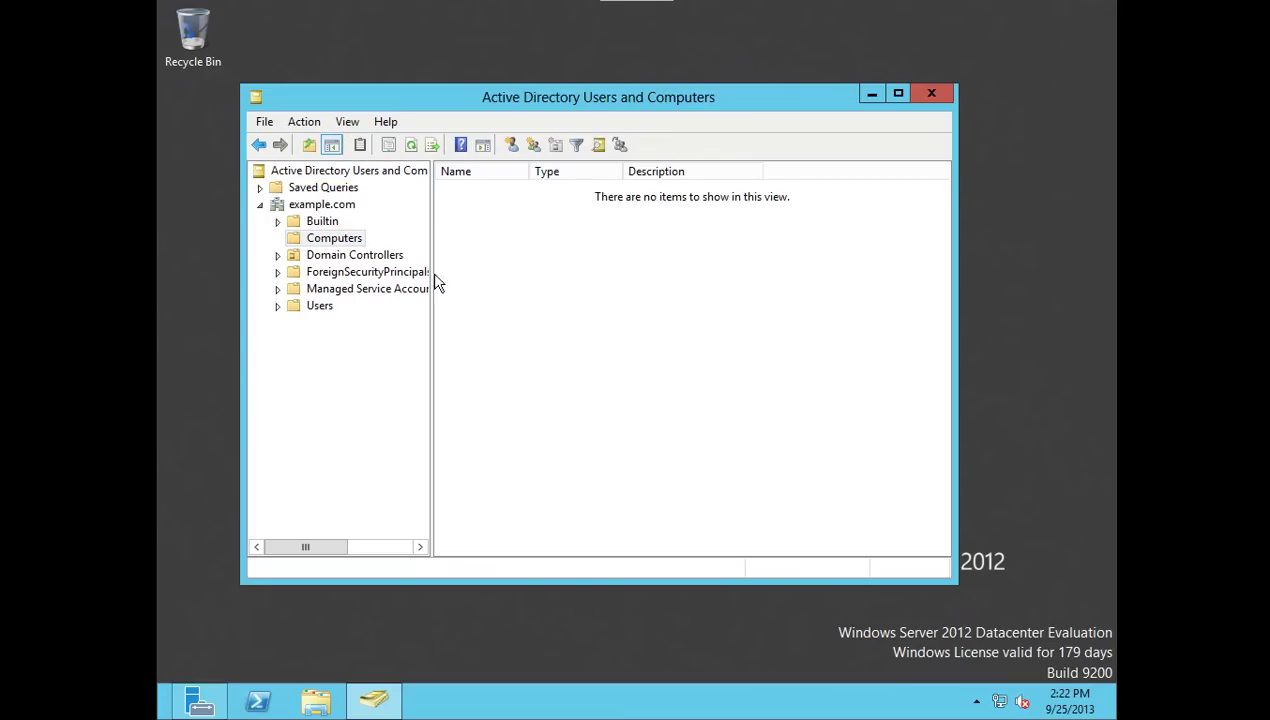
click(316, 306)
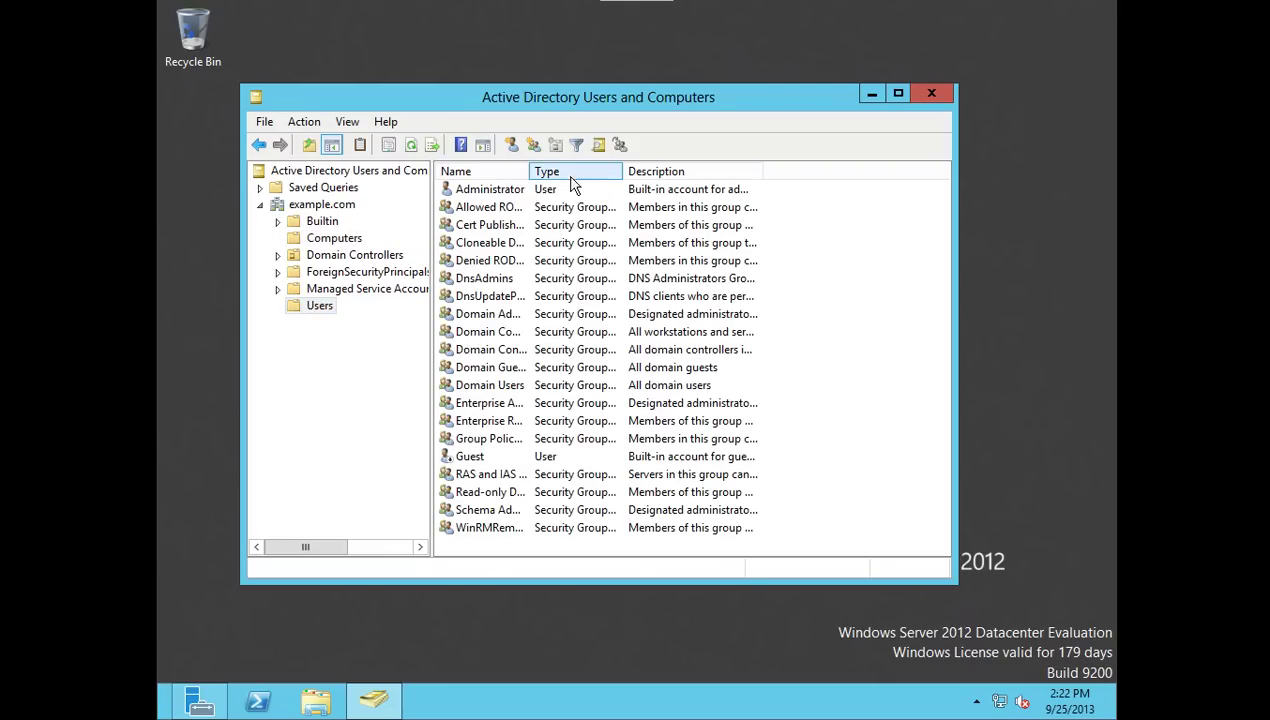
click(484, 194)
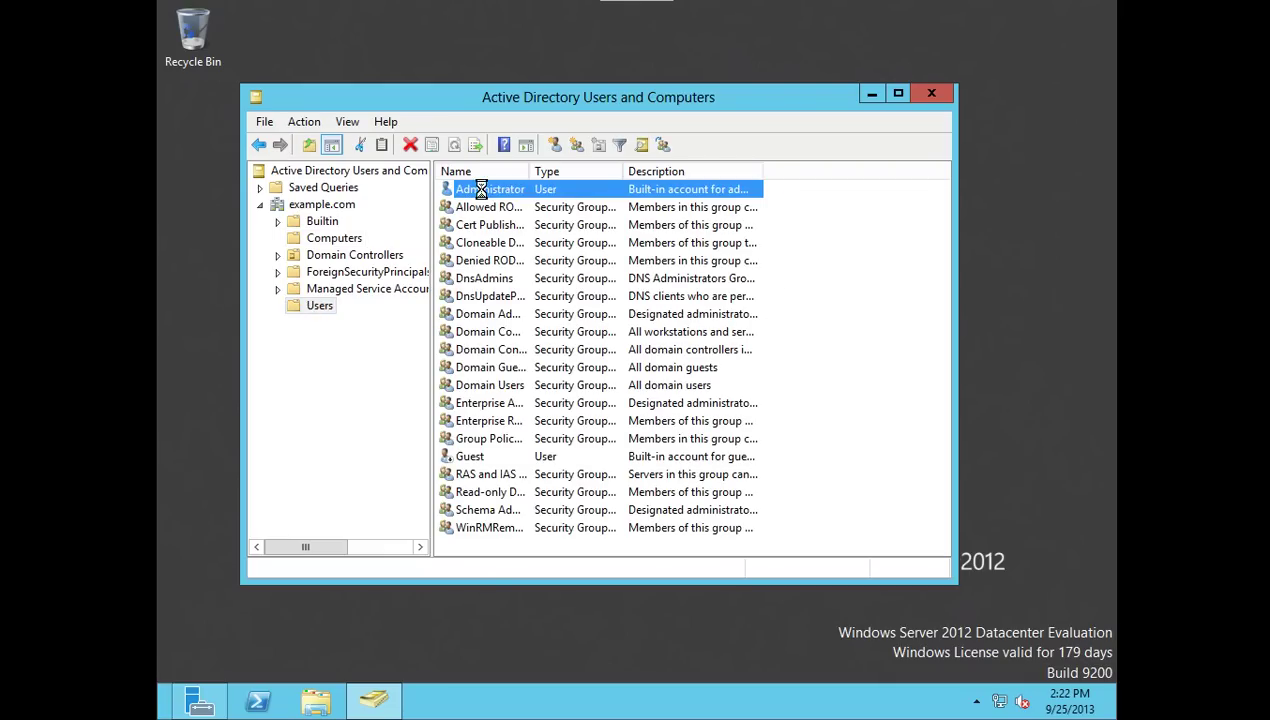
Copy the Administrator account into a new user with logon name 'test'.
right_click(482, 190)
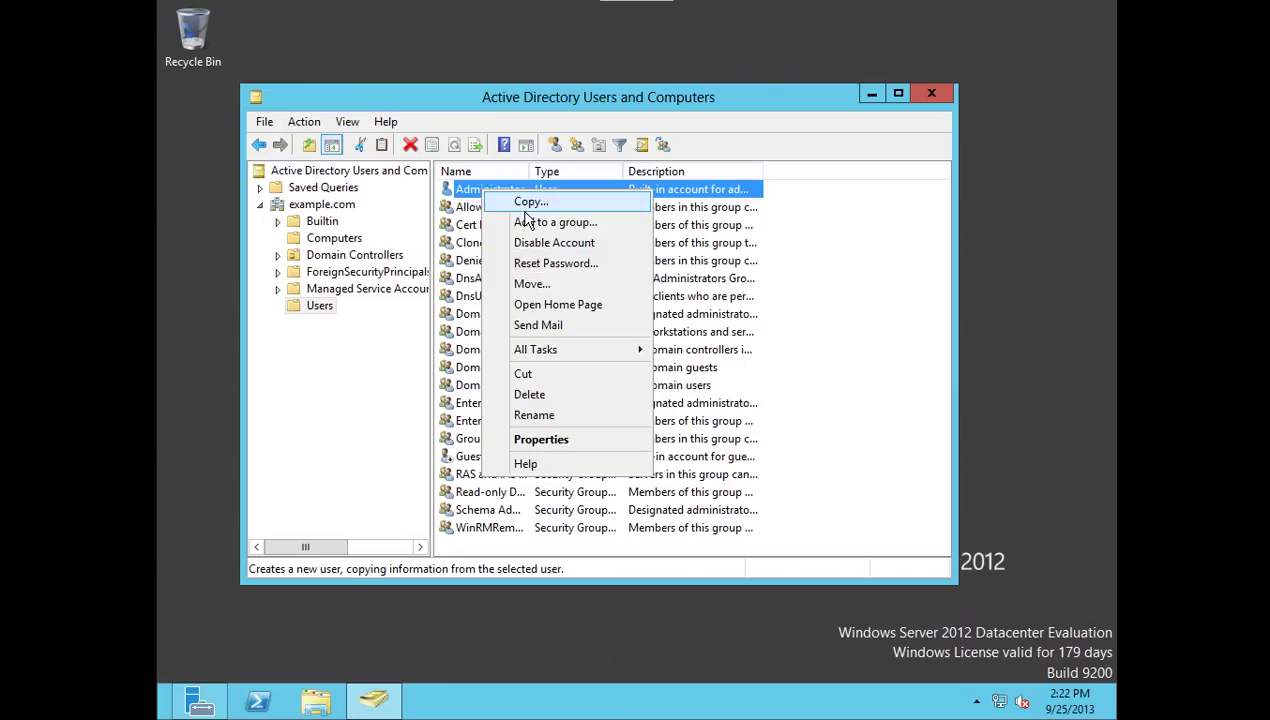
click(527, 204)
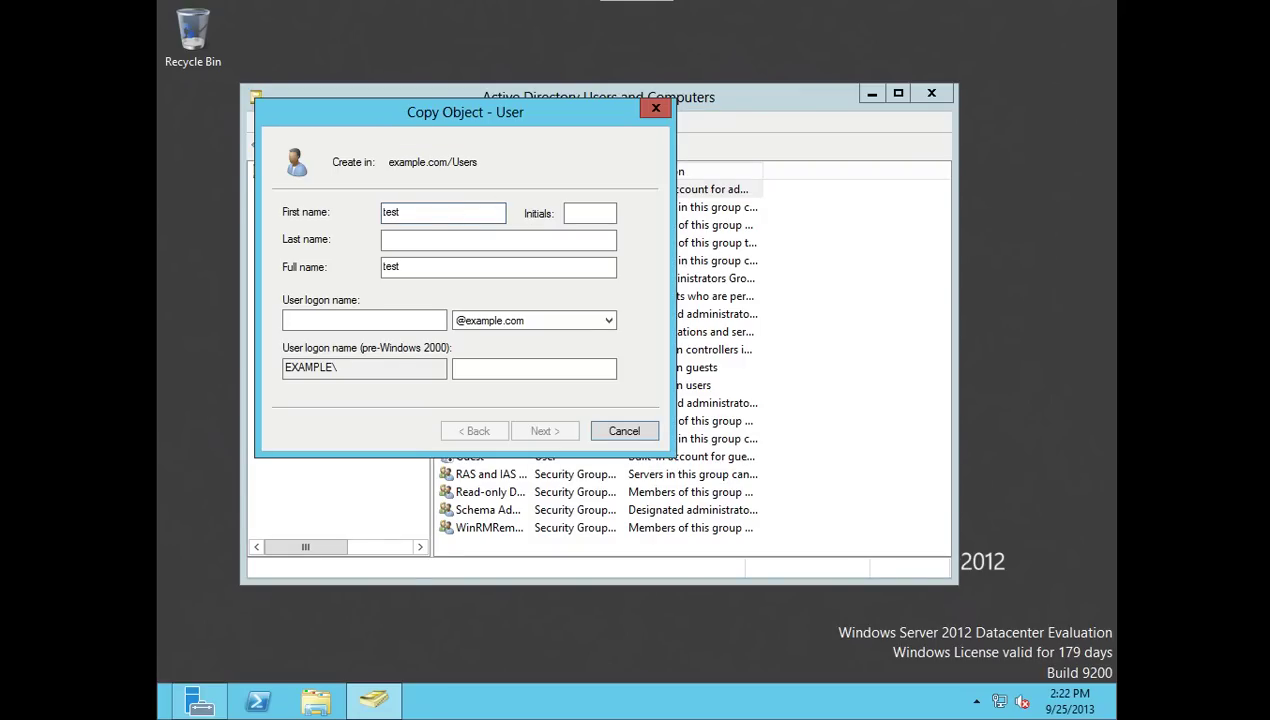
click(411, 242)
click(350, 319)
text(test)
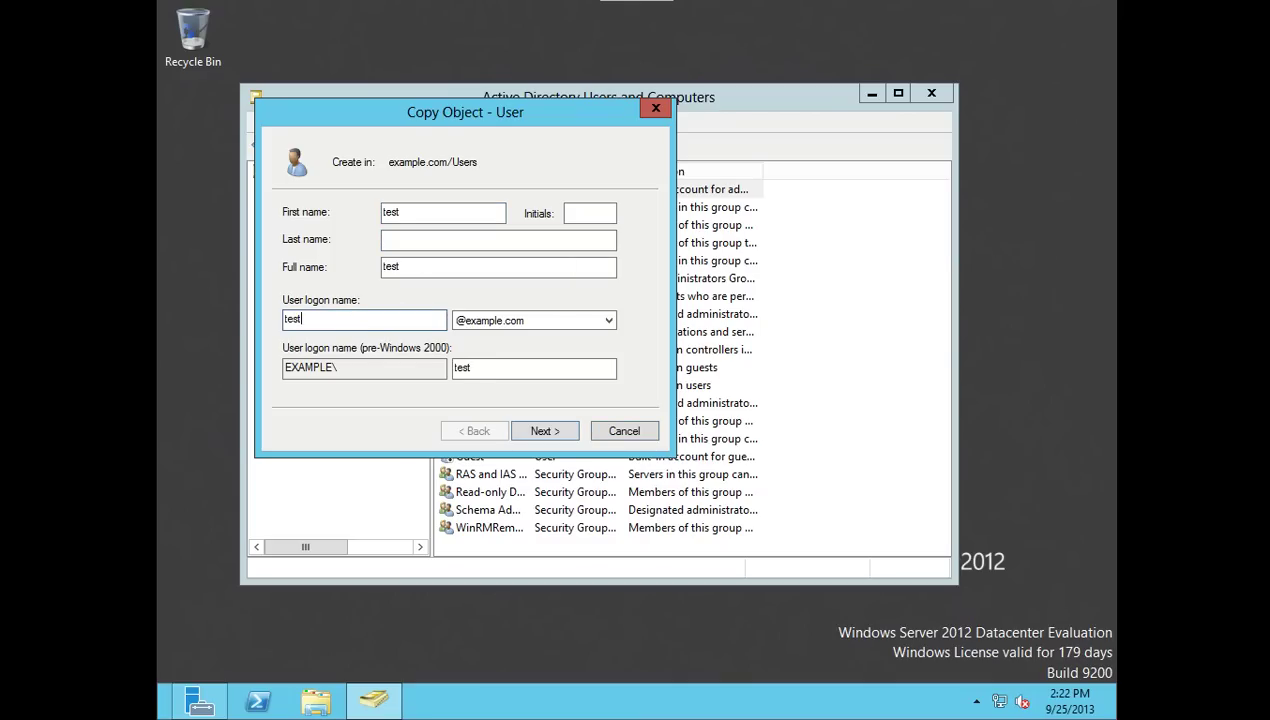
Set the password with 'User cannot change password' and 'Password never expires', then finish.
click(538, 434)
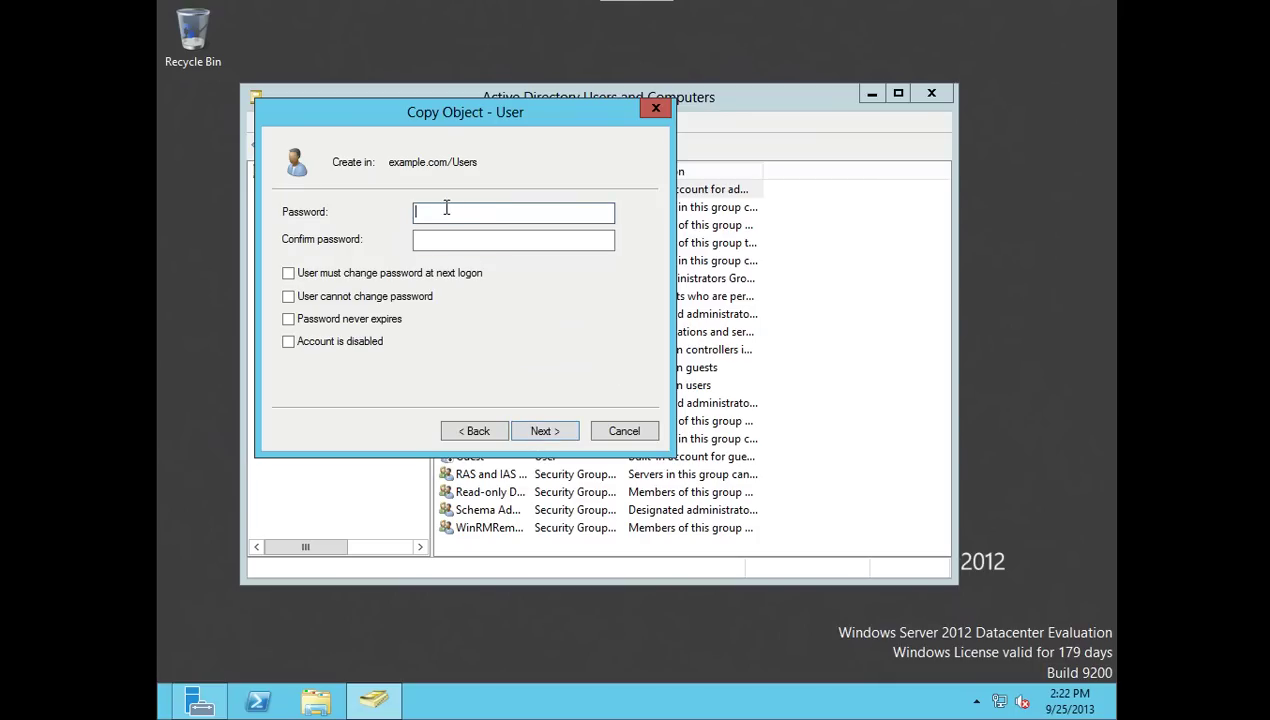
key(Tab)
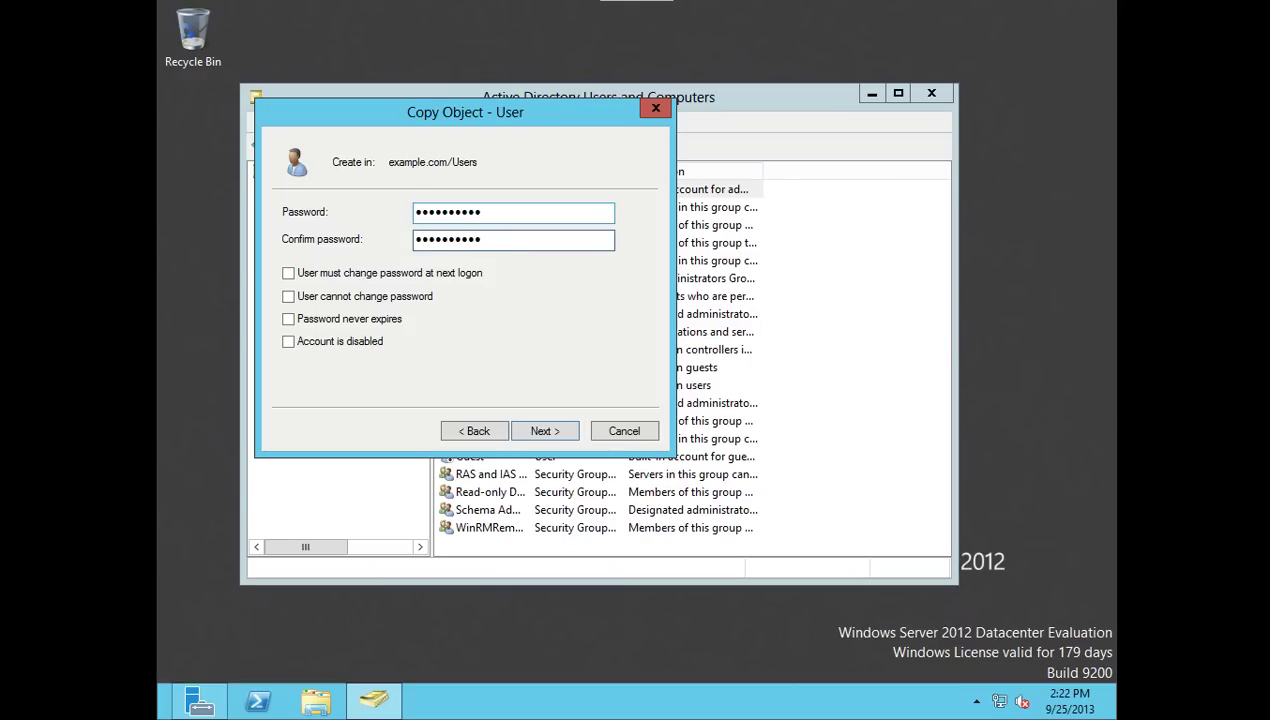
click(289, 297)
click(288, 320)
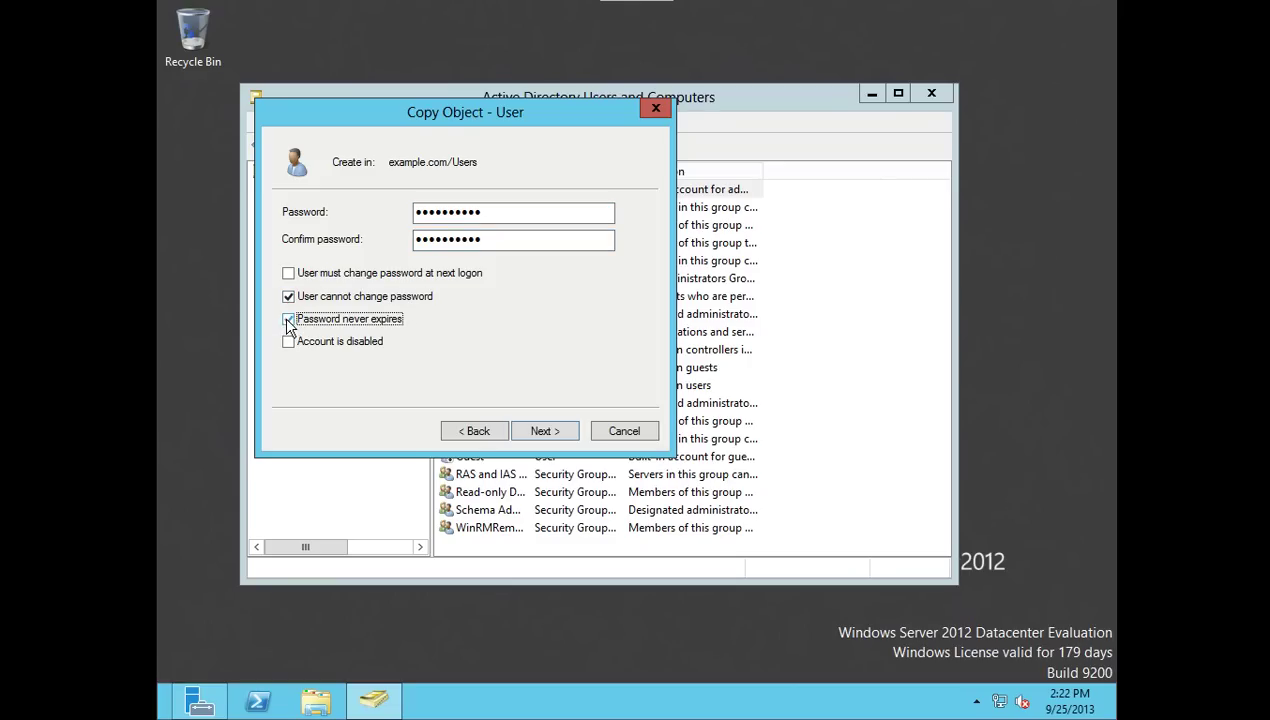
click(540, 431)
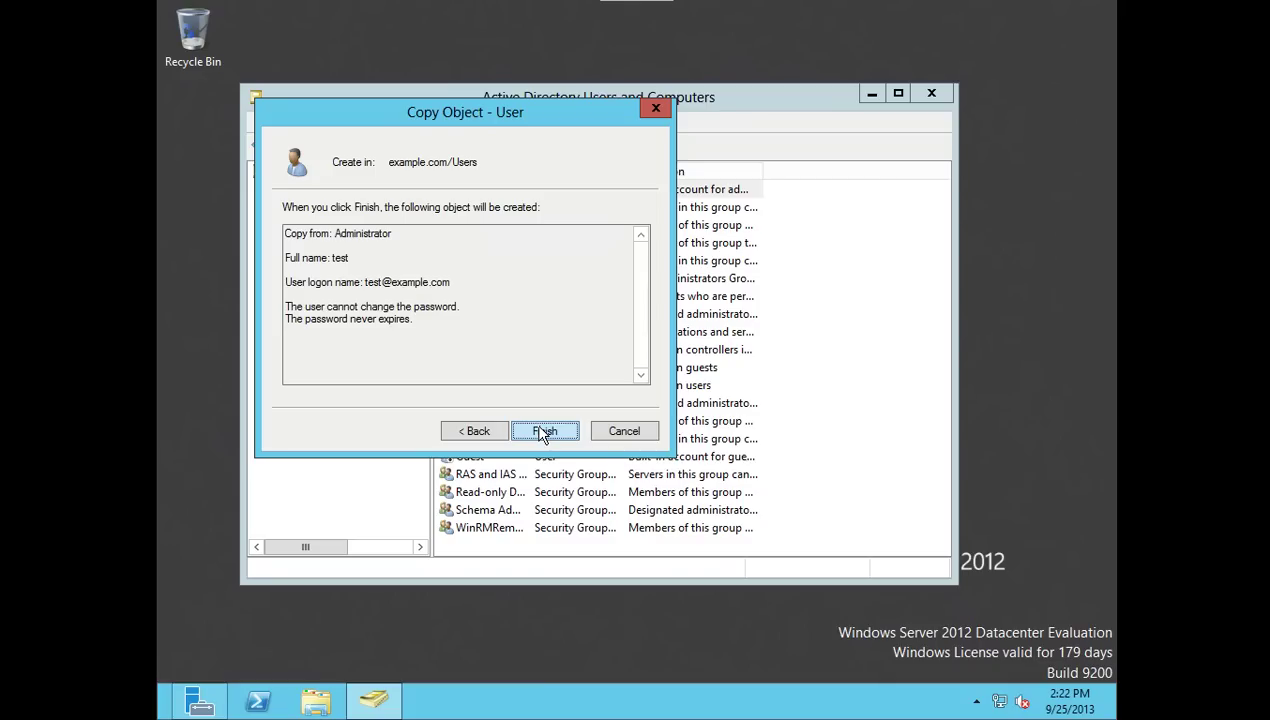
click(540, 431)
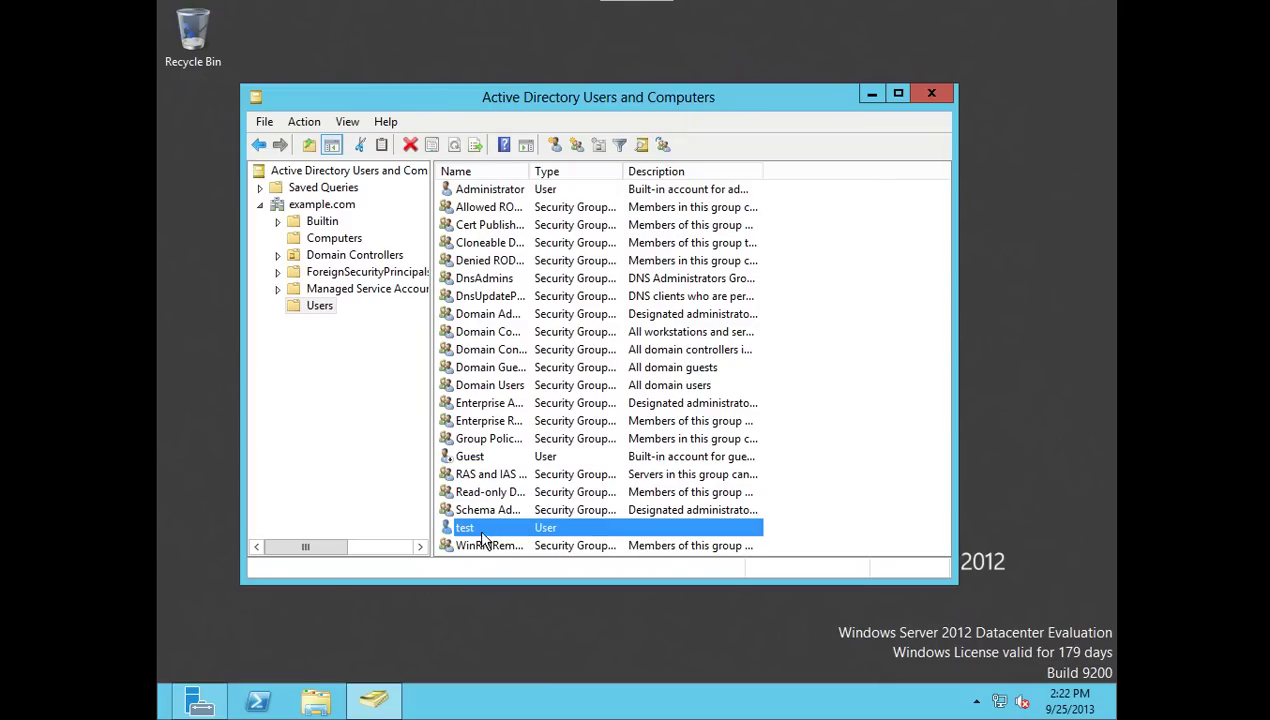
Minimize Active Directory Users and Computers and launch DNS Manager from Start.
click(870, 97)
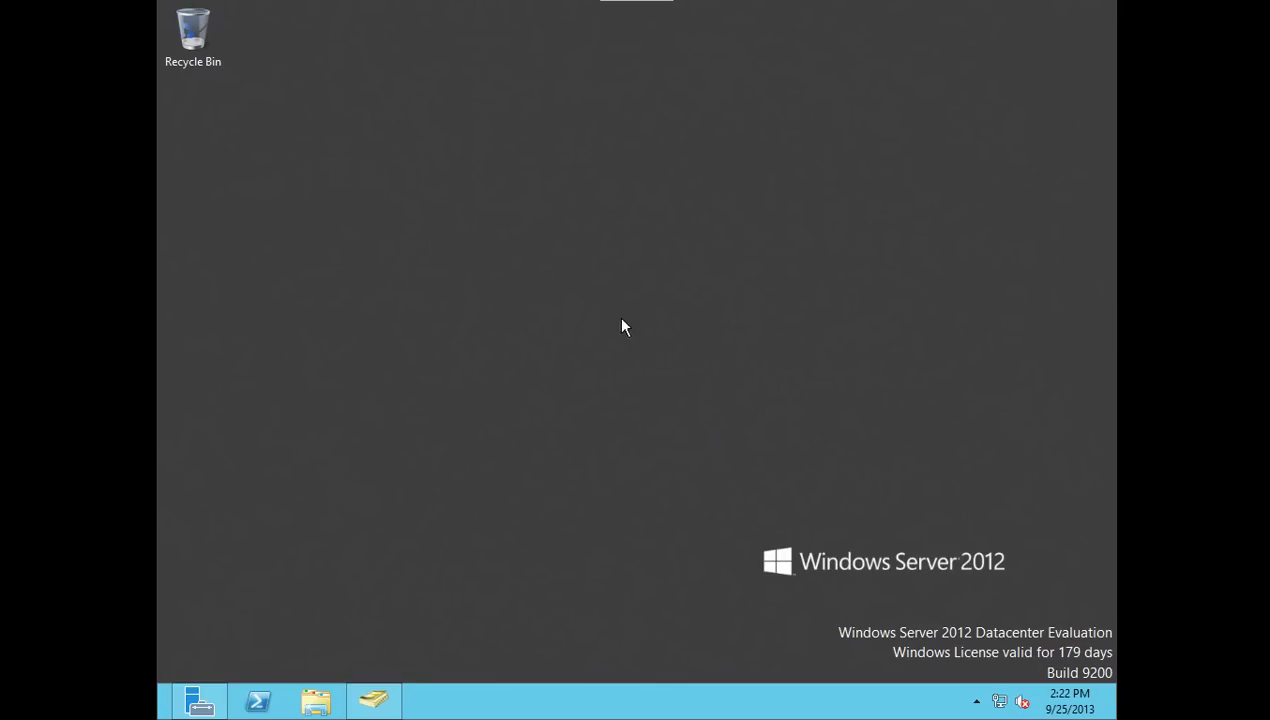
key(super)
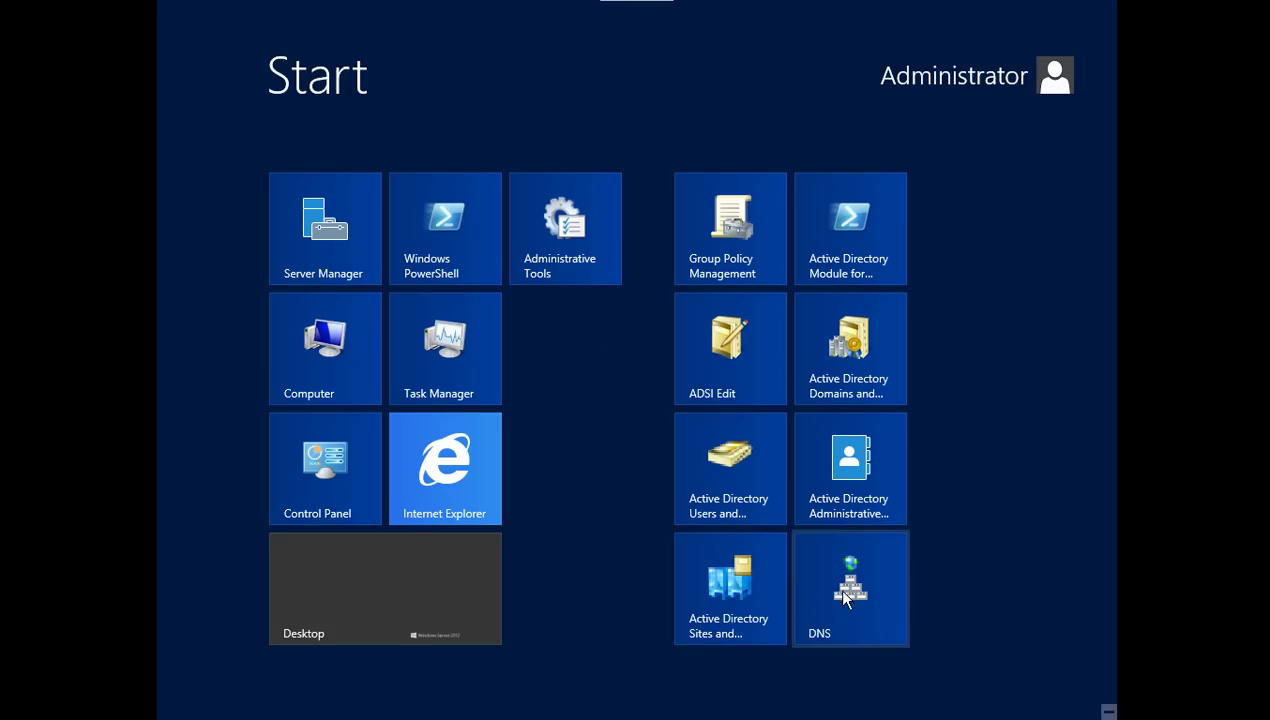
click(830, 580)
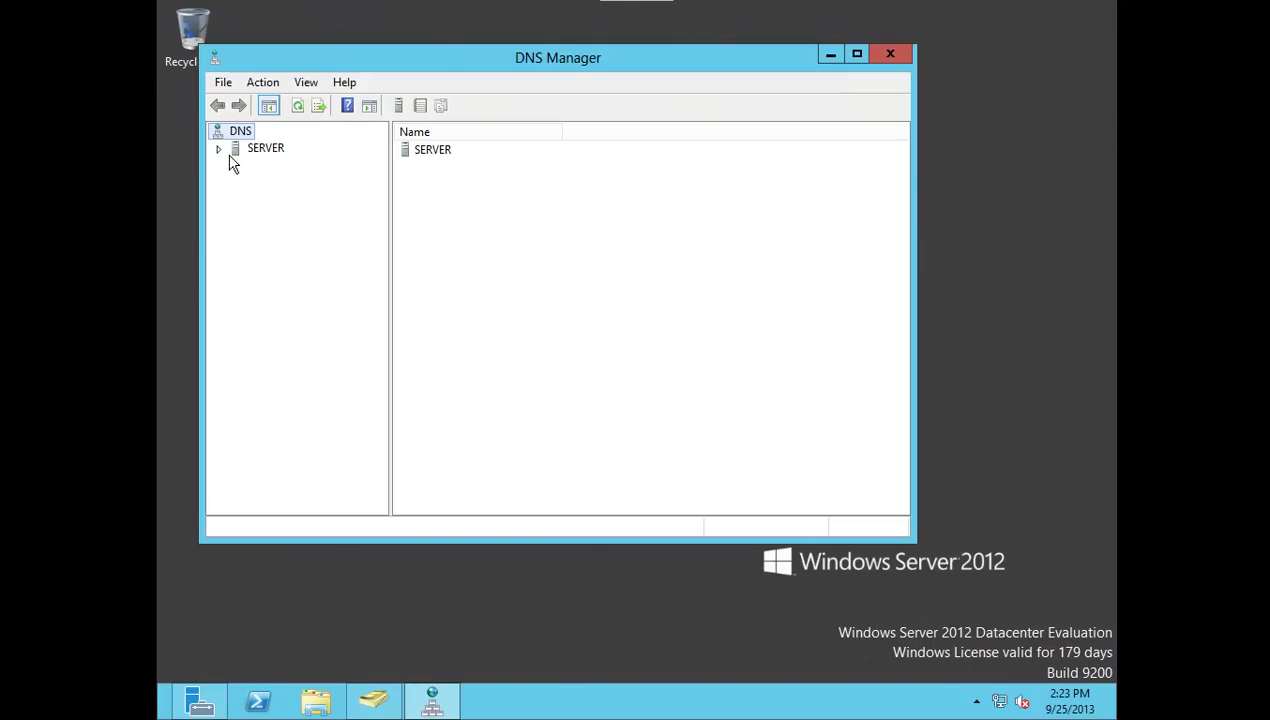
Show the example.com forward lookup zone's records and start a New Host (A) record.
click(219, 149)
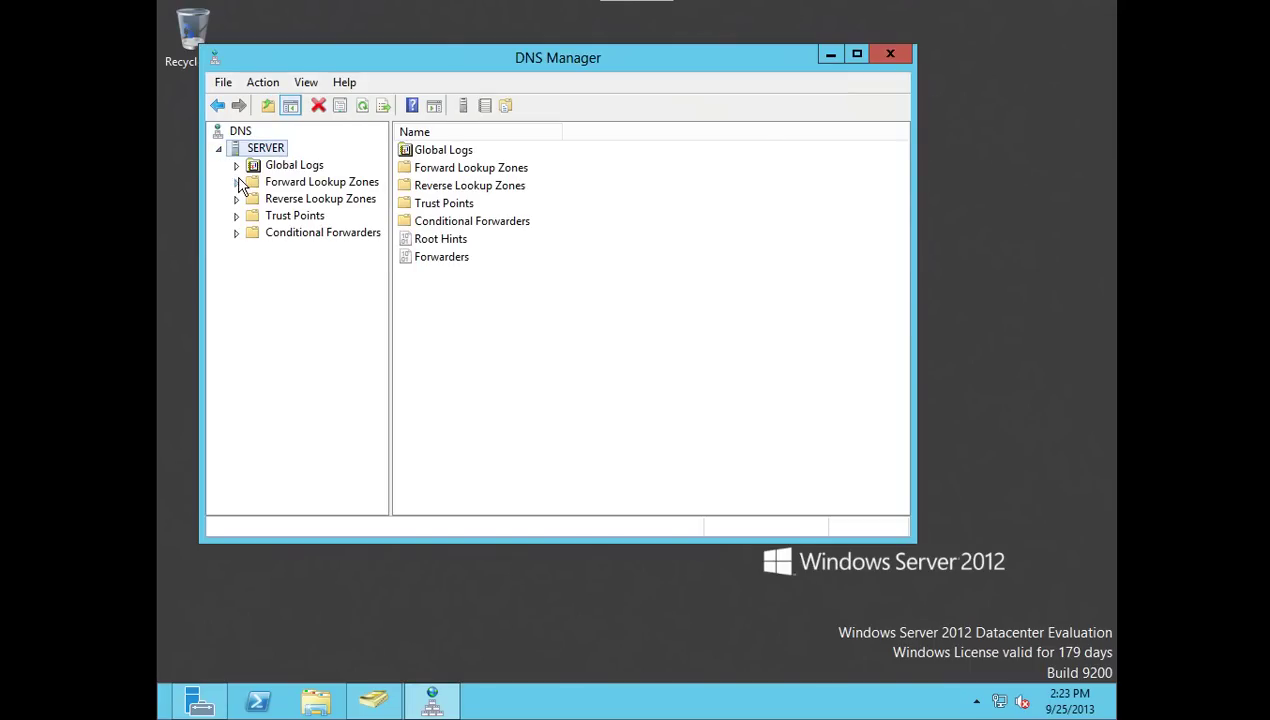
double_click(240, 185)
click(302, 224)
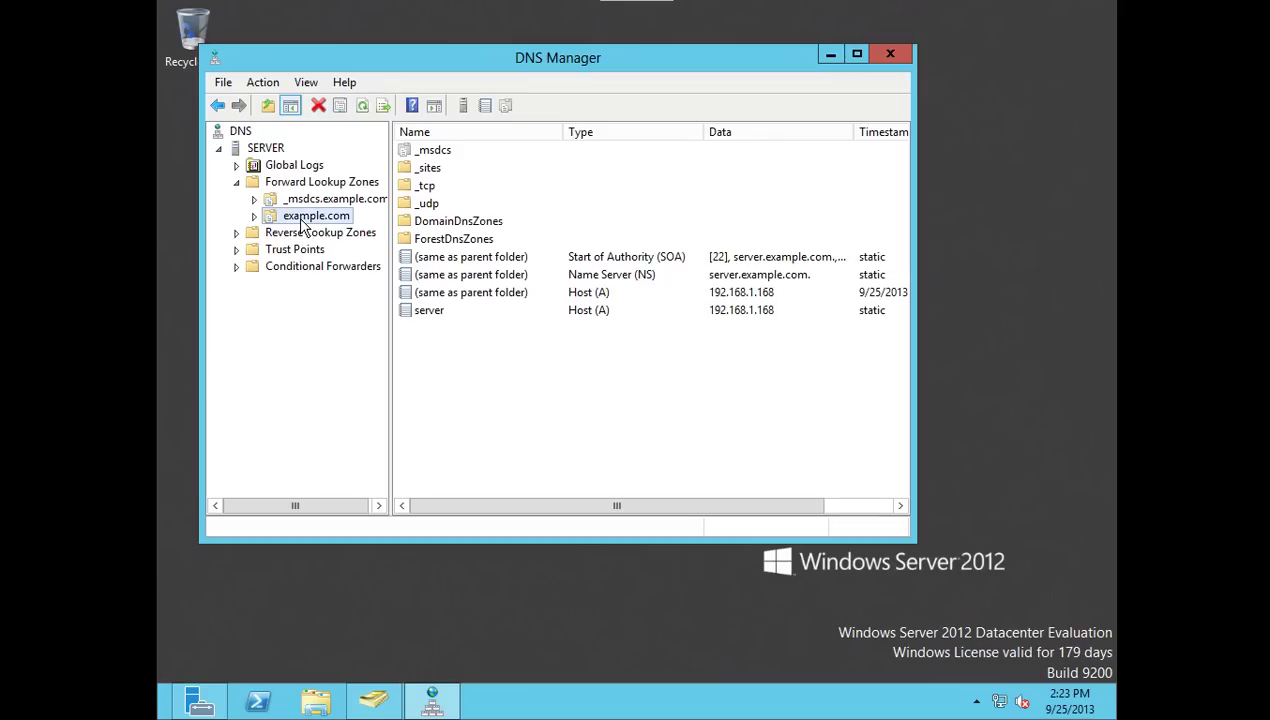
right_click(299, 225)
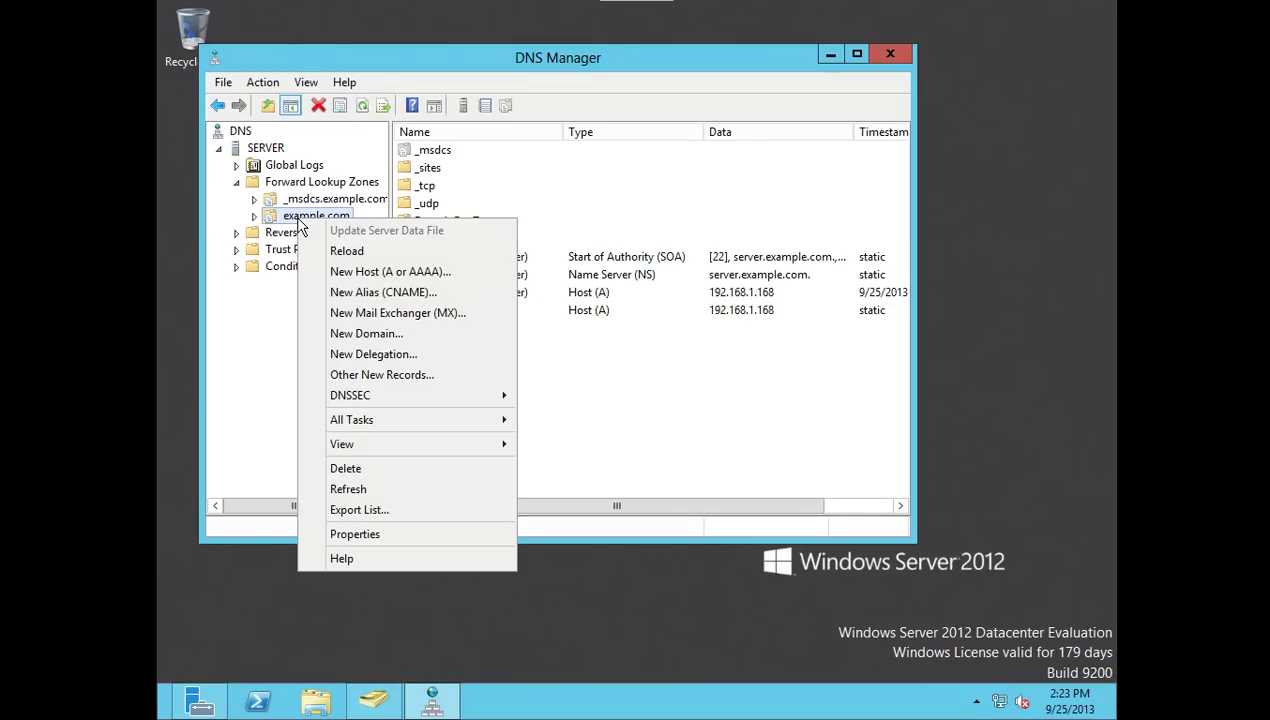
click(352, 272)
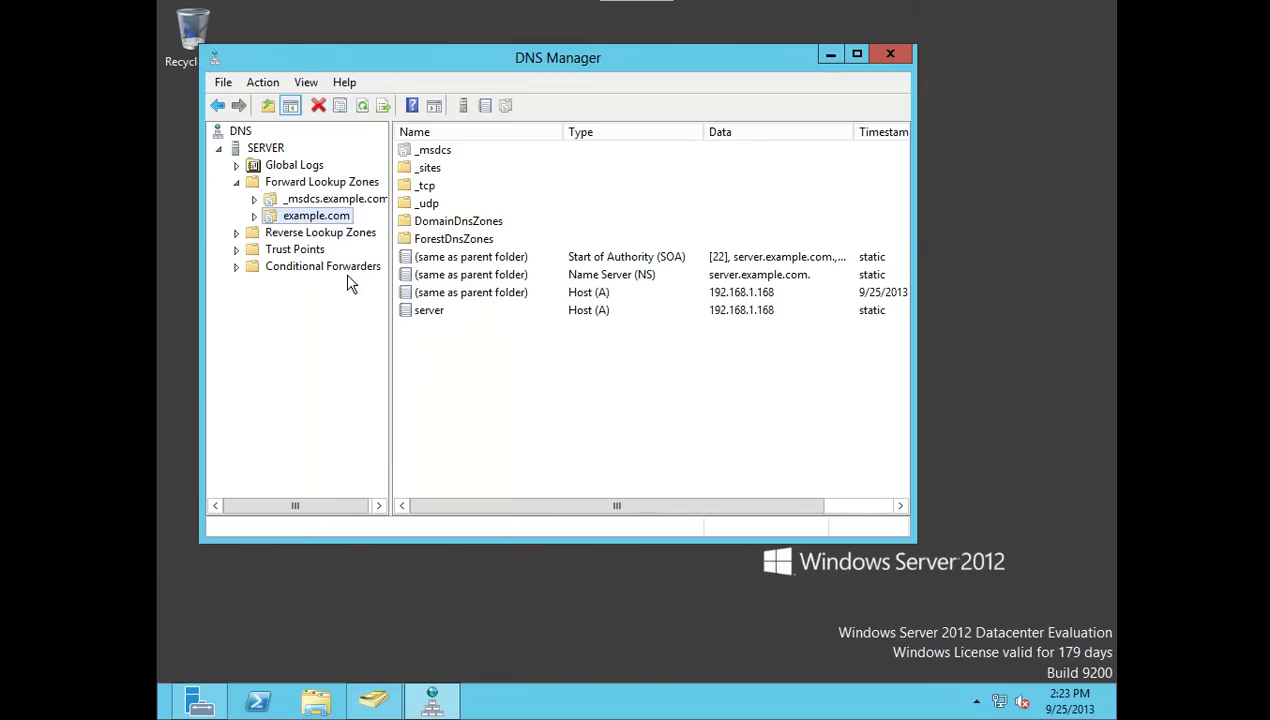
Add host 'client' at 192.168.1.166 with a PTR request, dismiss the warning, and verify it.
text(client)
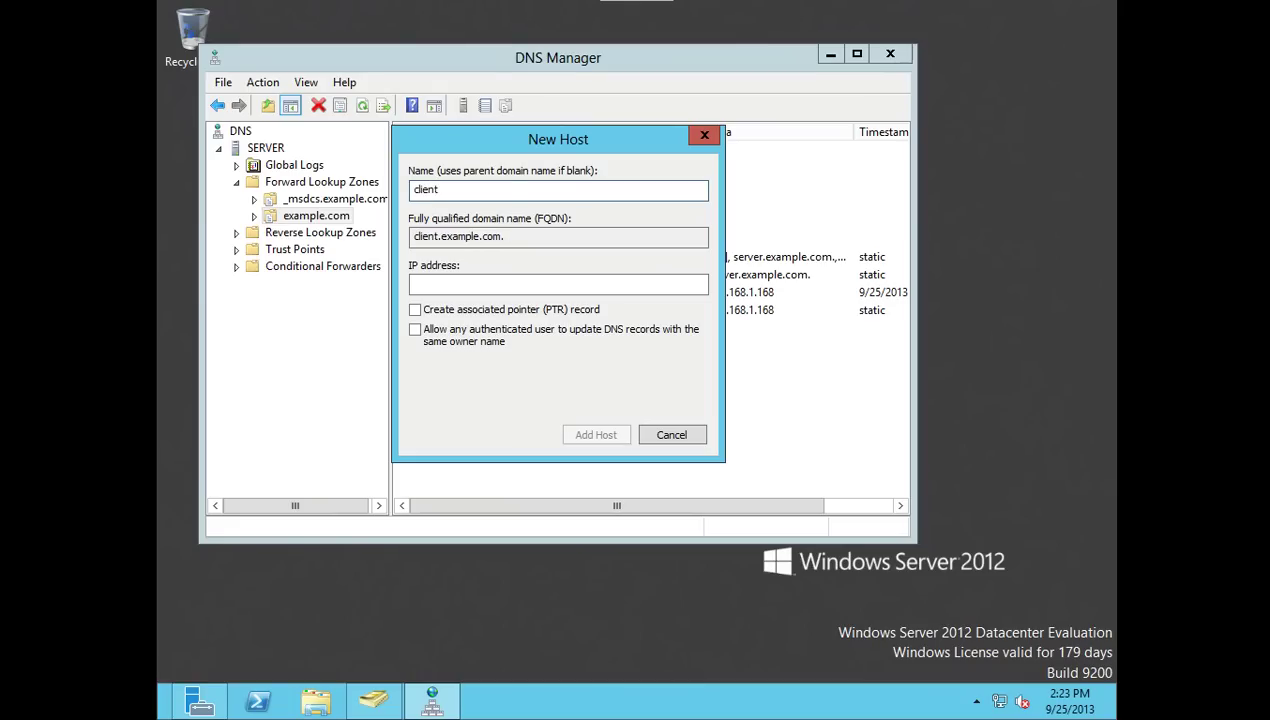
click(506, 289)
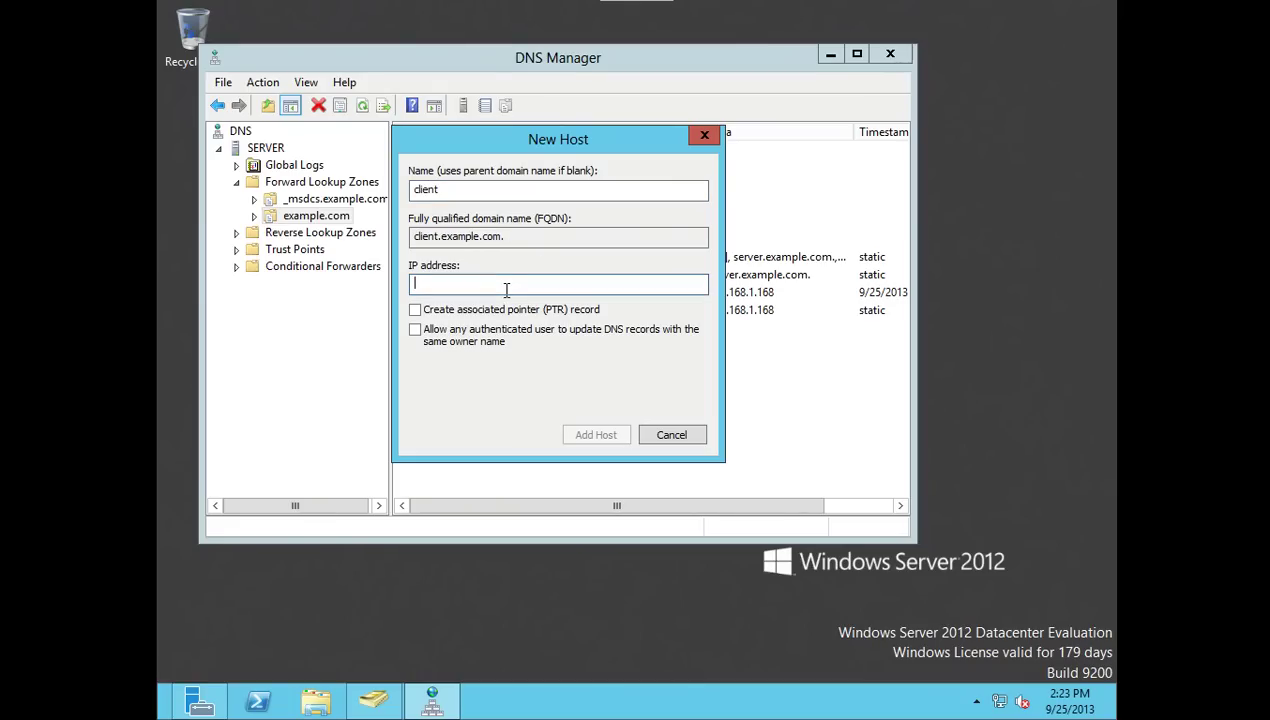
text(192.168.1.166)
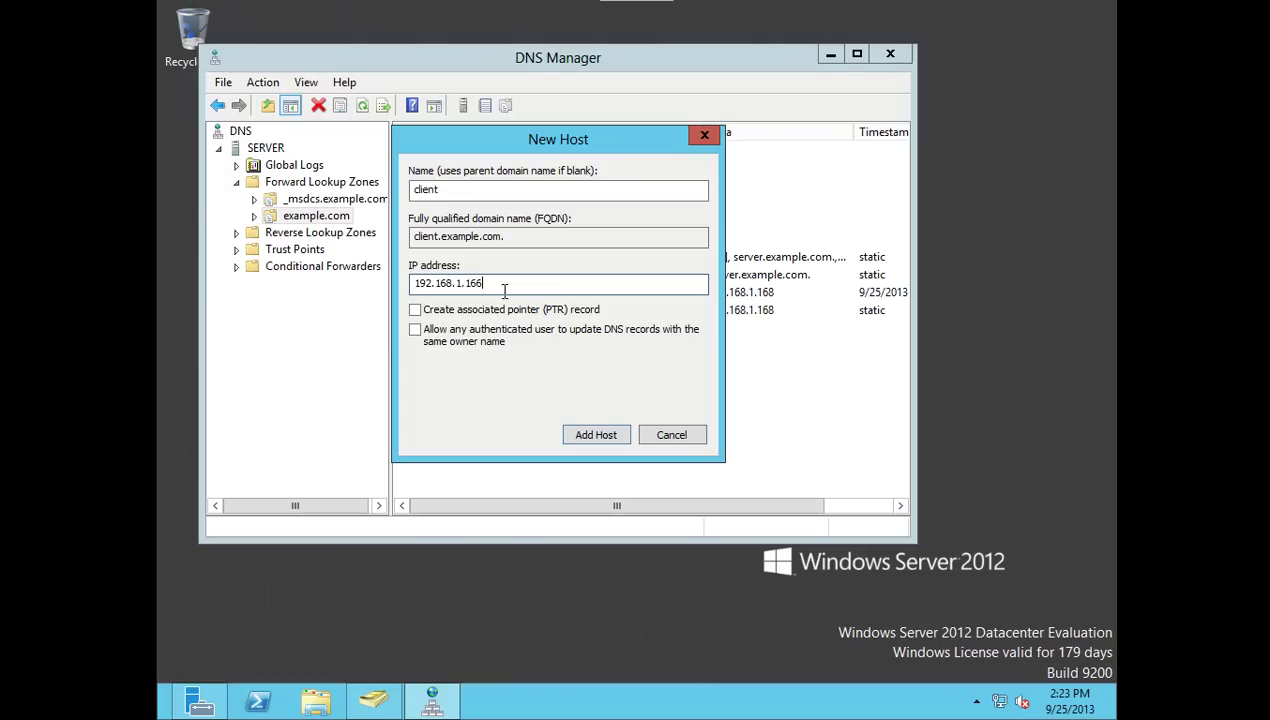
click(415, 310)
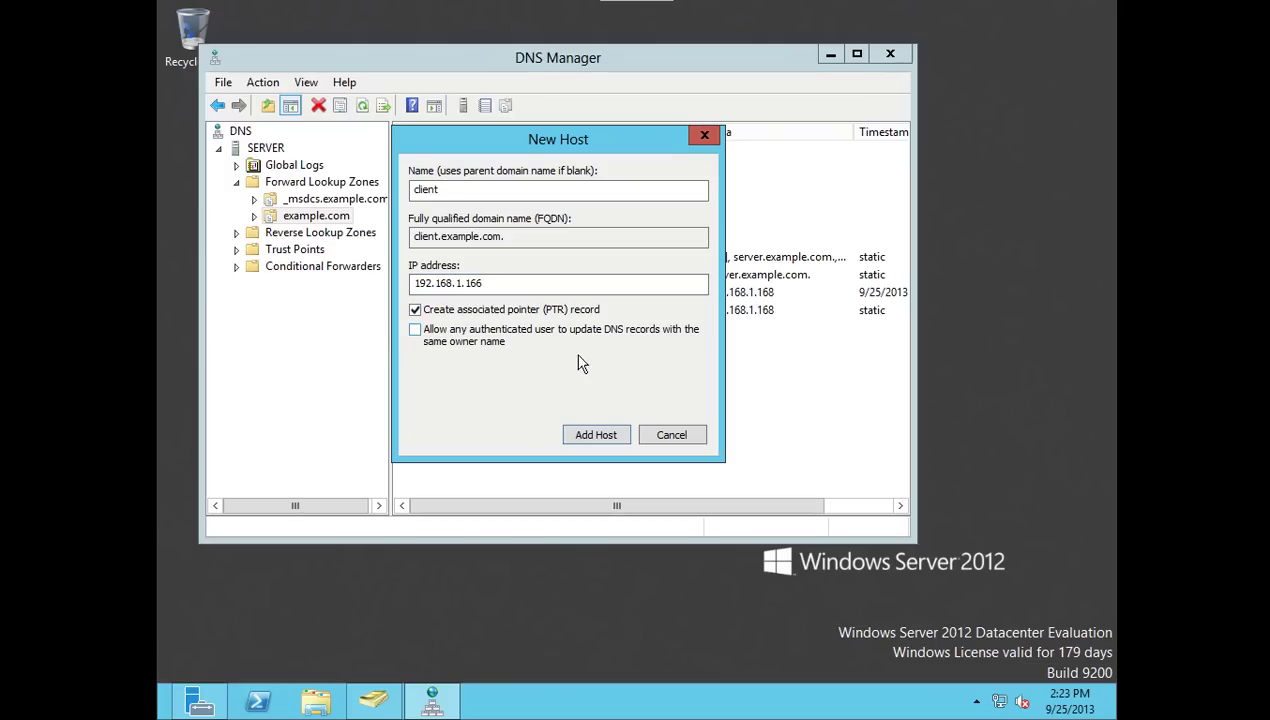
click(590, 436)
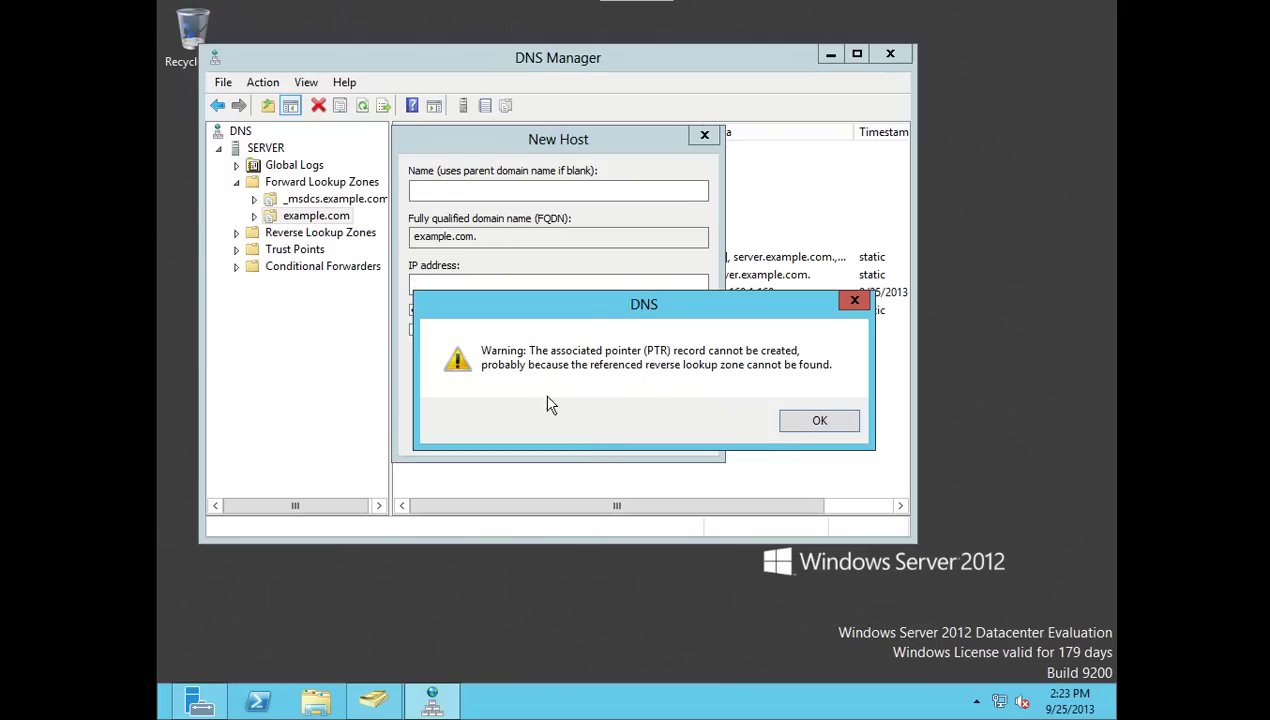
click(815, 420)
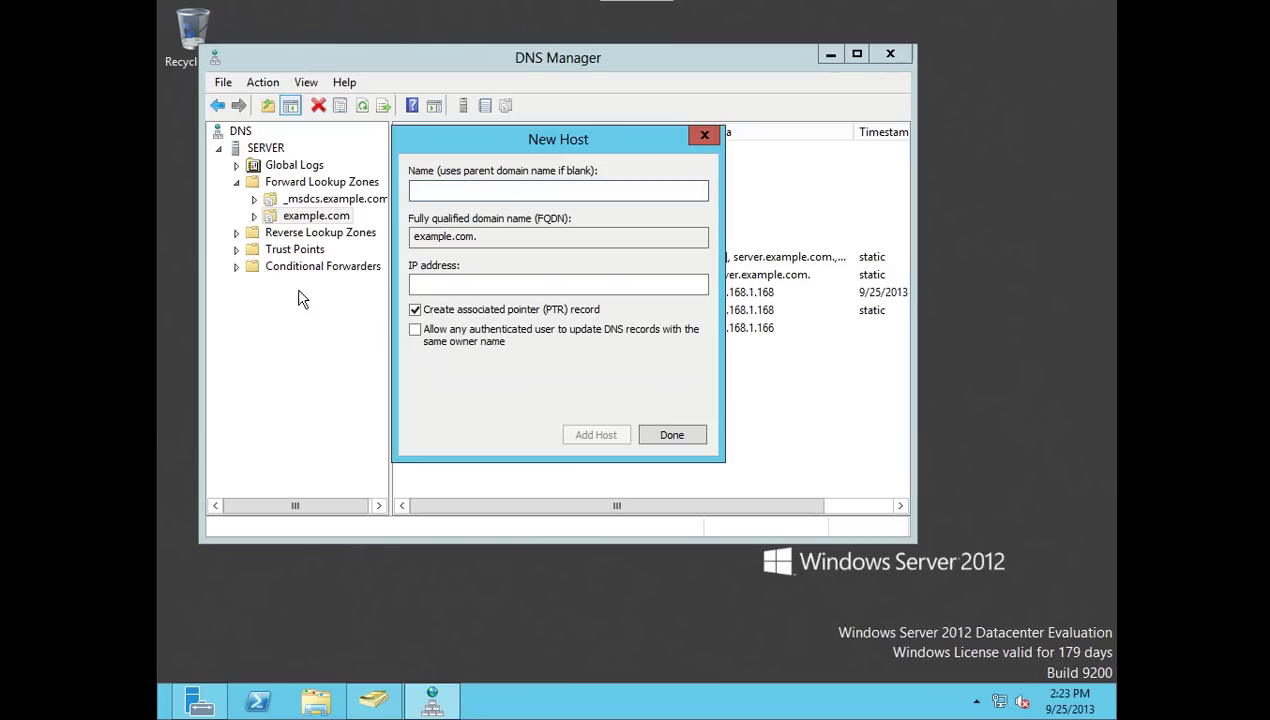
click(703, 136)
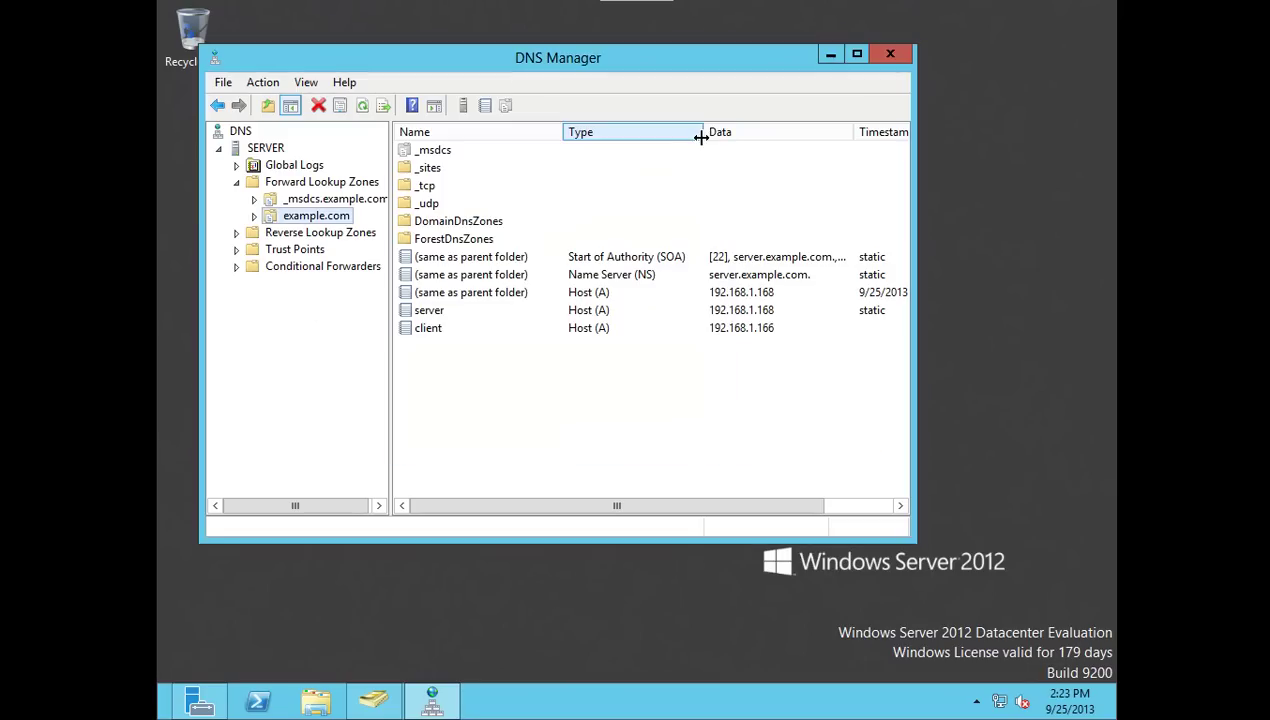
click(432, 335)
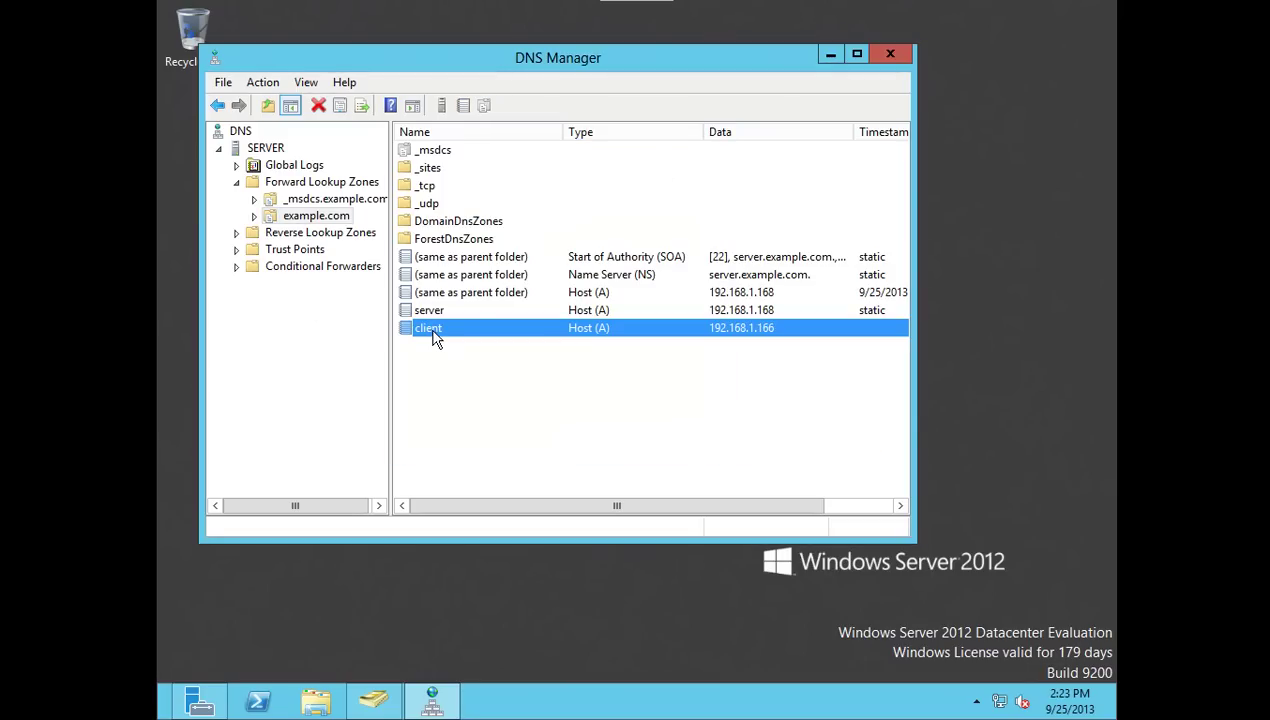
Create an AD-integrated primary IPv4 reverse zone for network 192.168.1 with default settings.
click(246, 236)
right_click(270, 240)
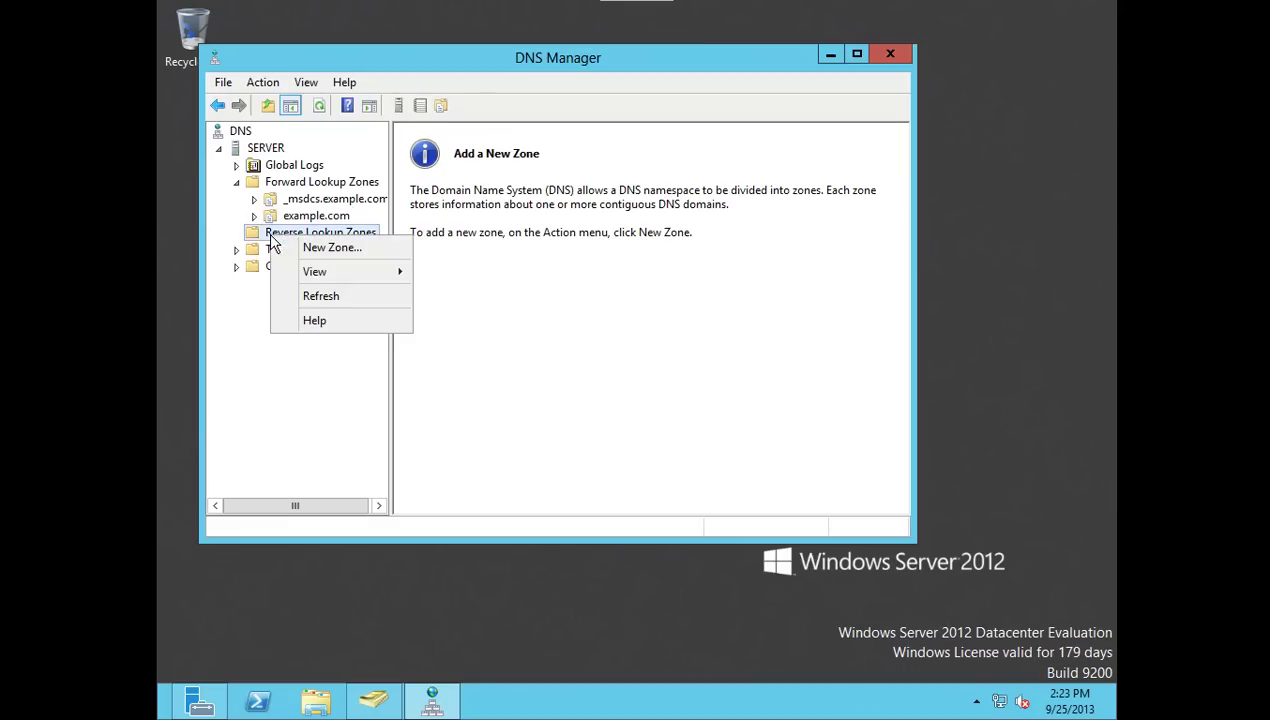
click(312, 247)
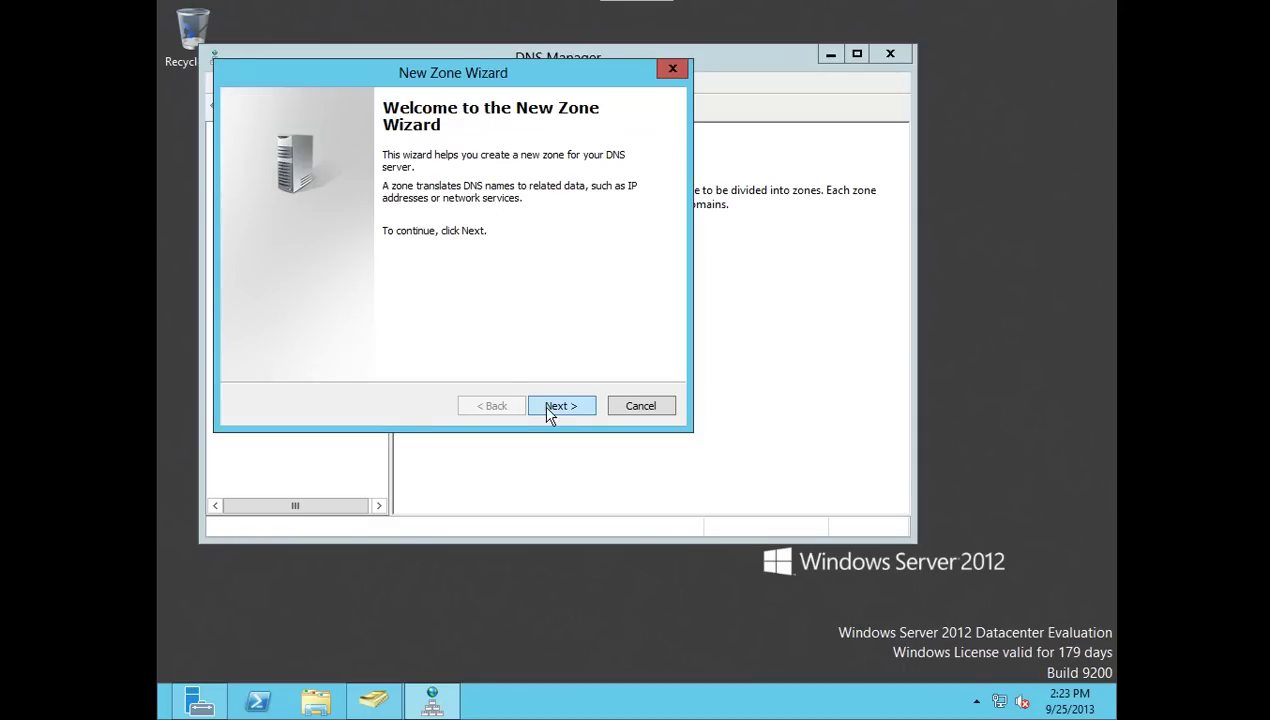
click(541, 406)
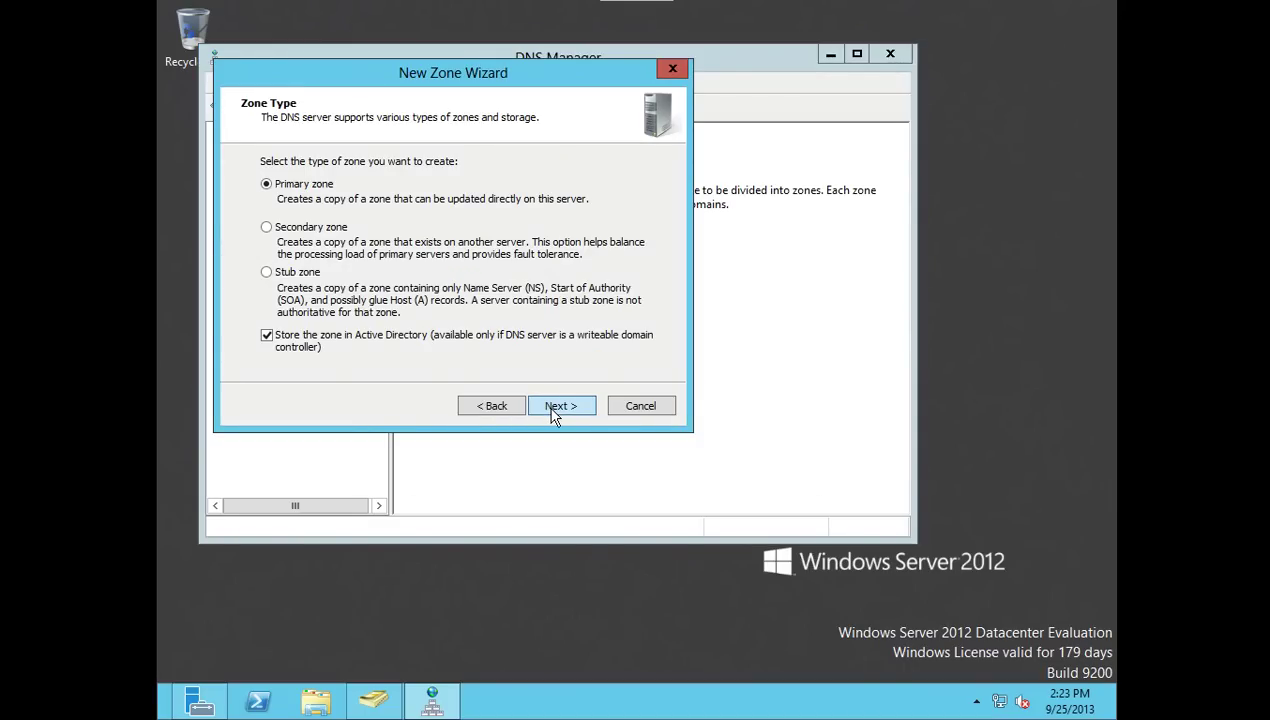
click(556, 410)
click(556, 410)
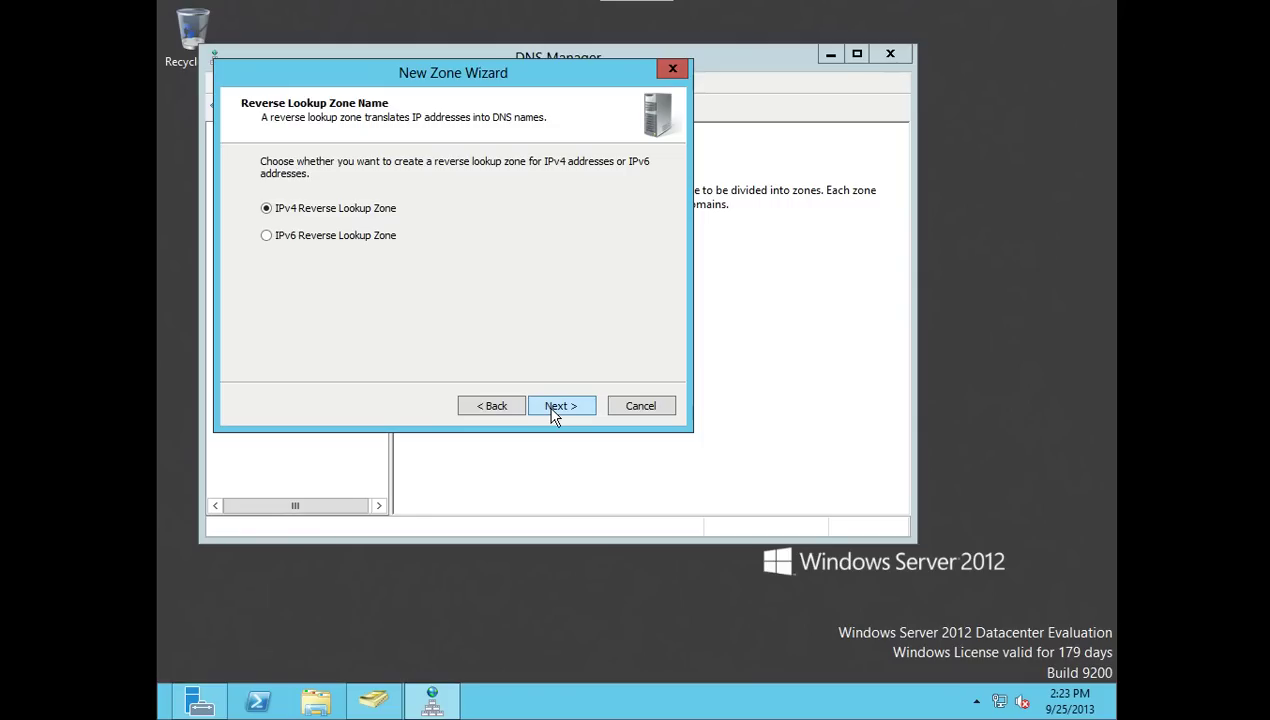
click(556, 410)
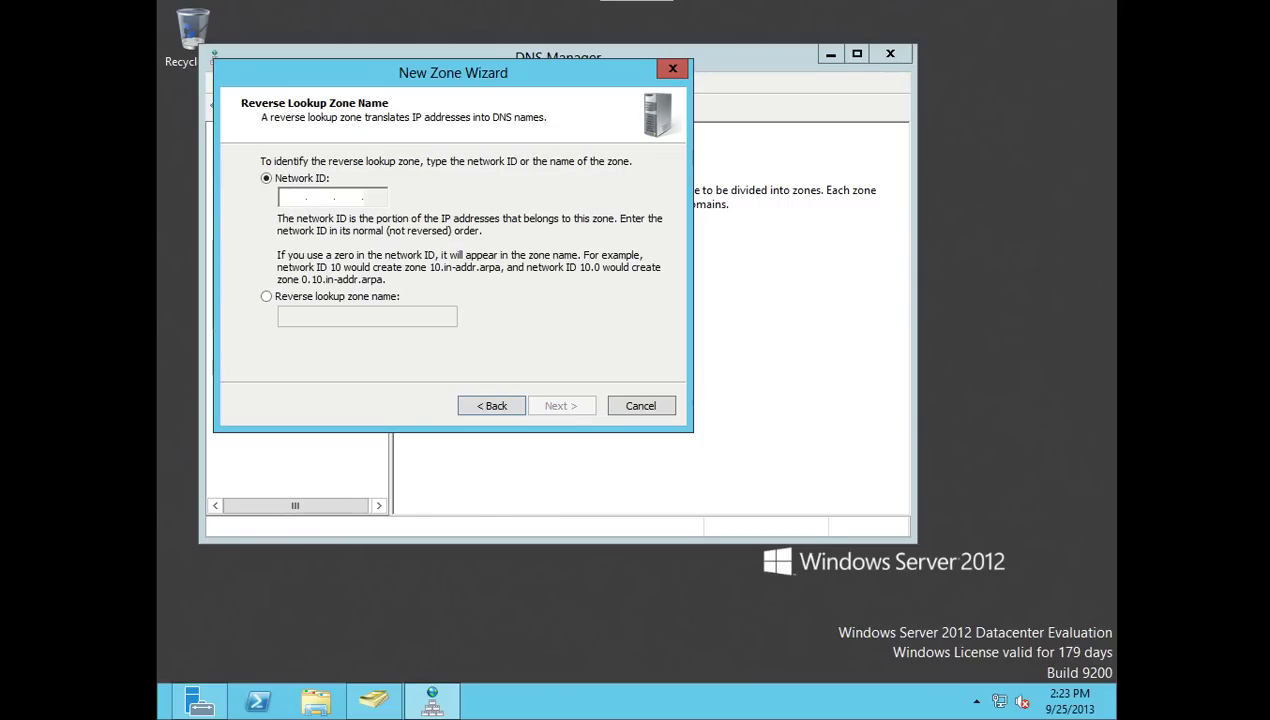
text(192 .168 .)
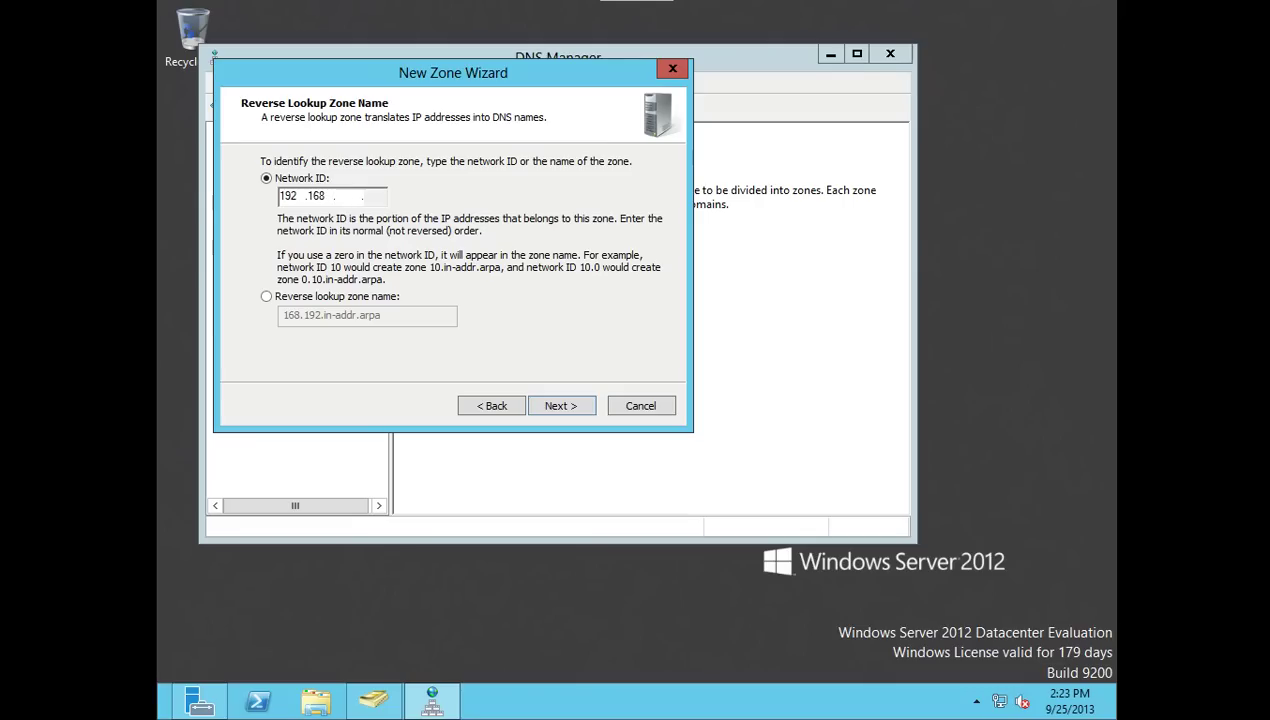
text(1)
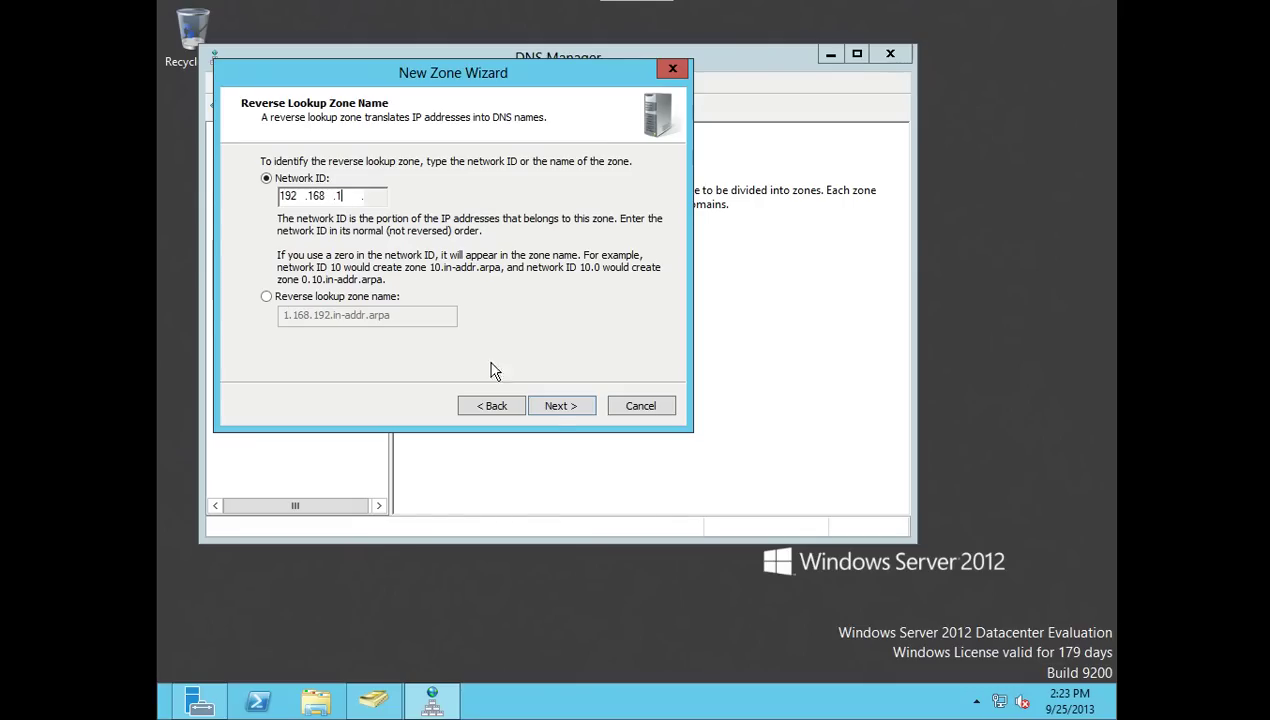
click(554, 410)
click(554, 410)
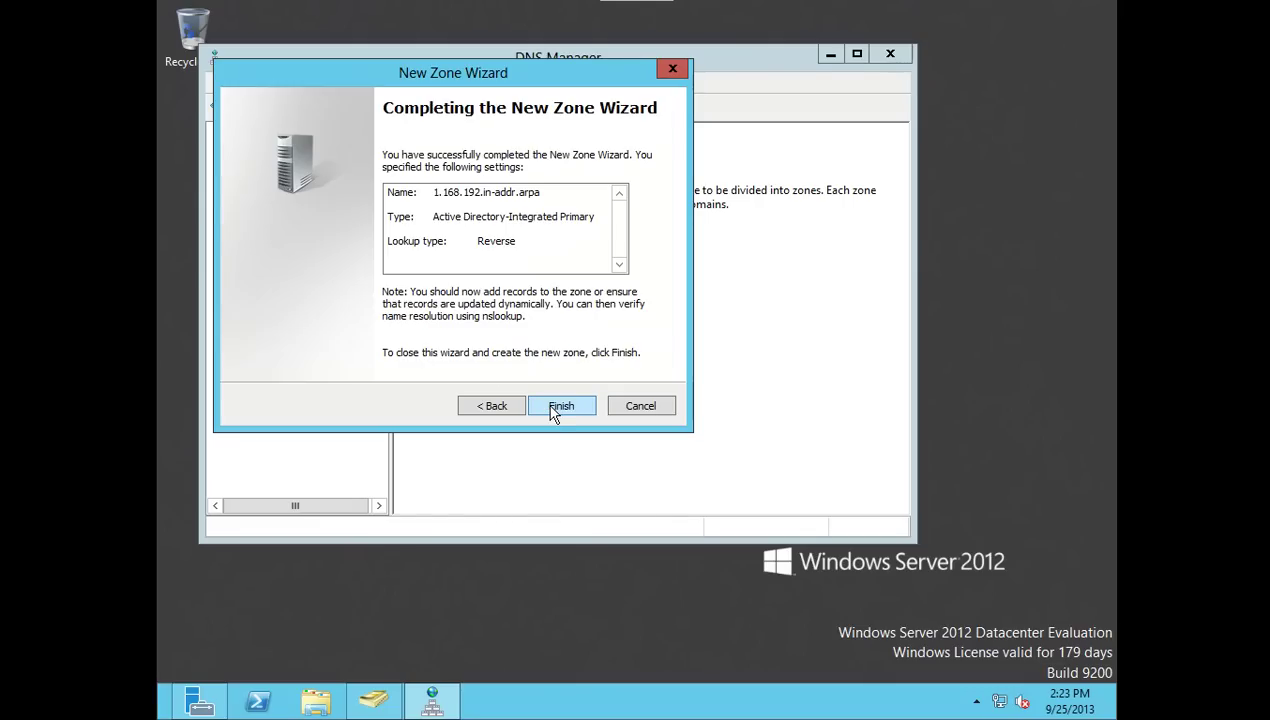
click(558, 406)
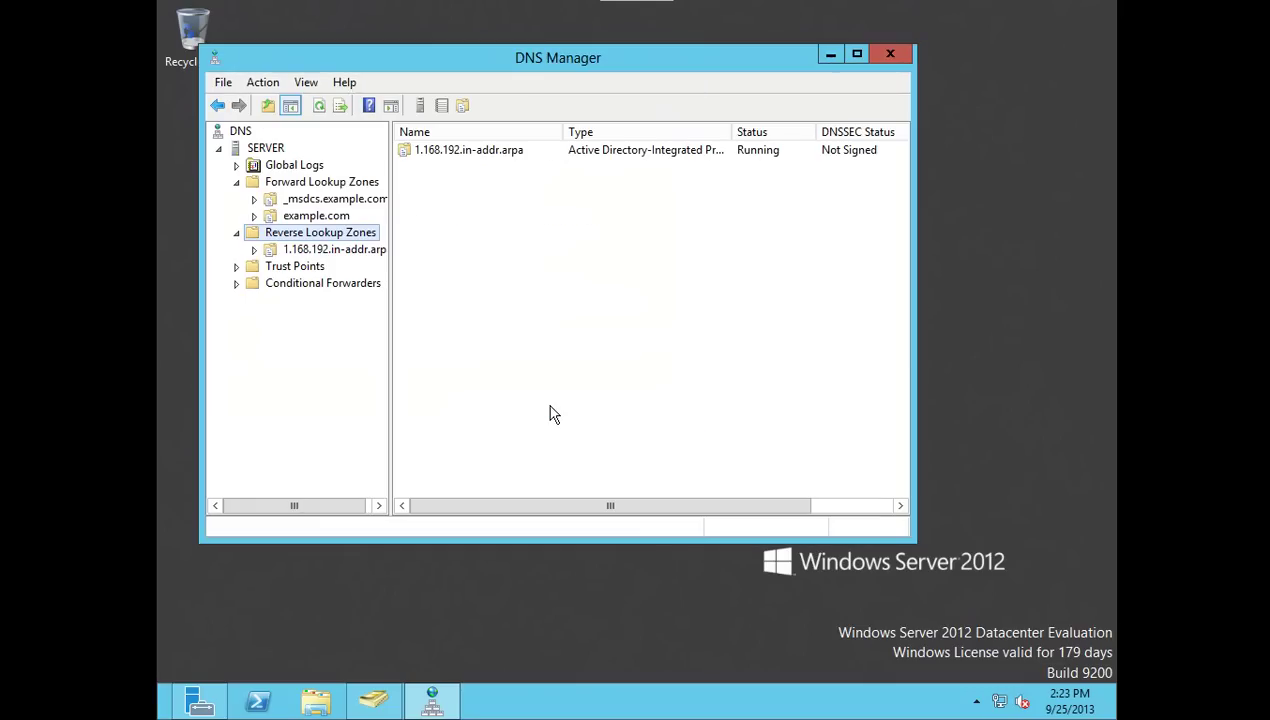
Create a PTR record for 192.168.1.166 pointing to client.example.com in the 1.168.192.in-addr.arpa zone.
right_click(304, 252)
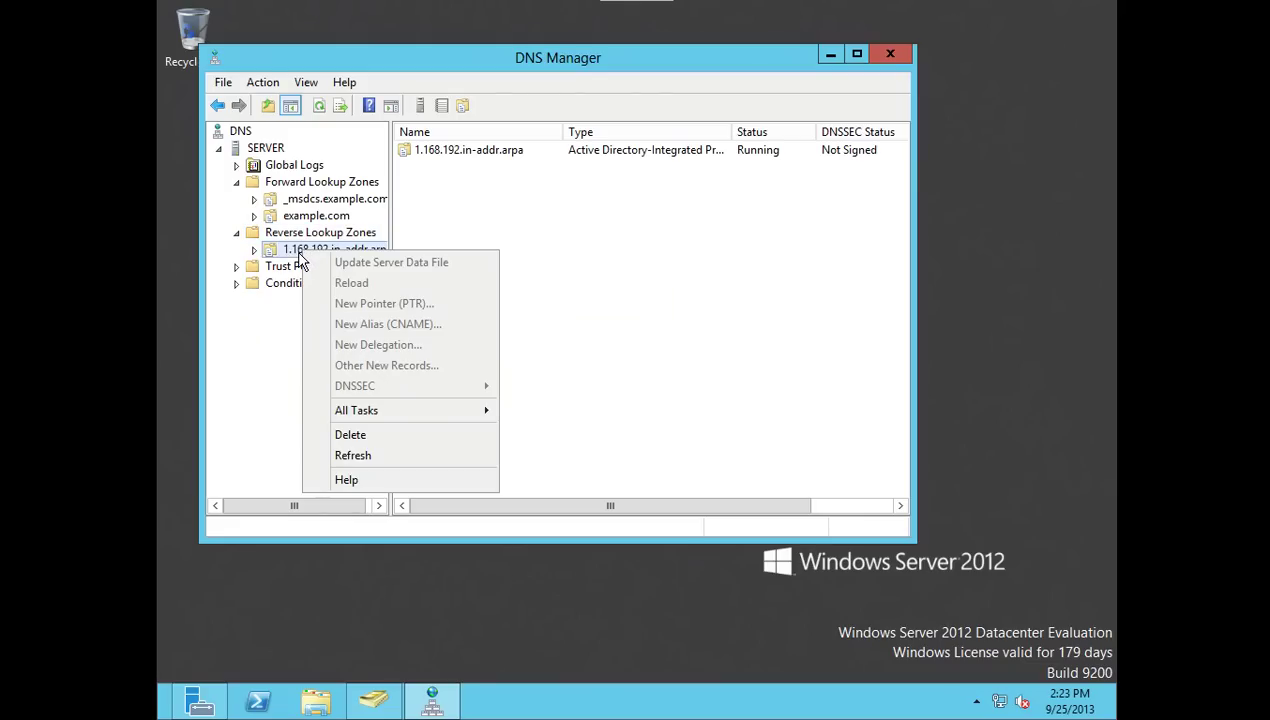
click(270, 330)
click(292, 253)
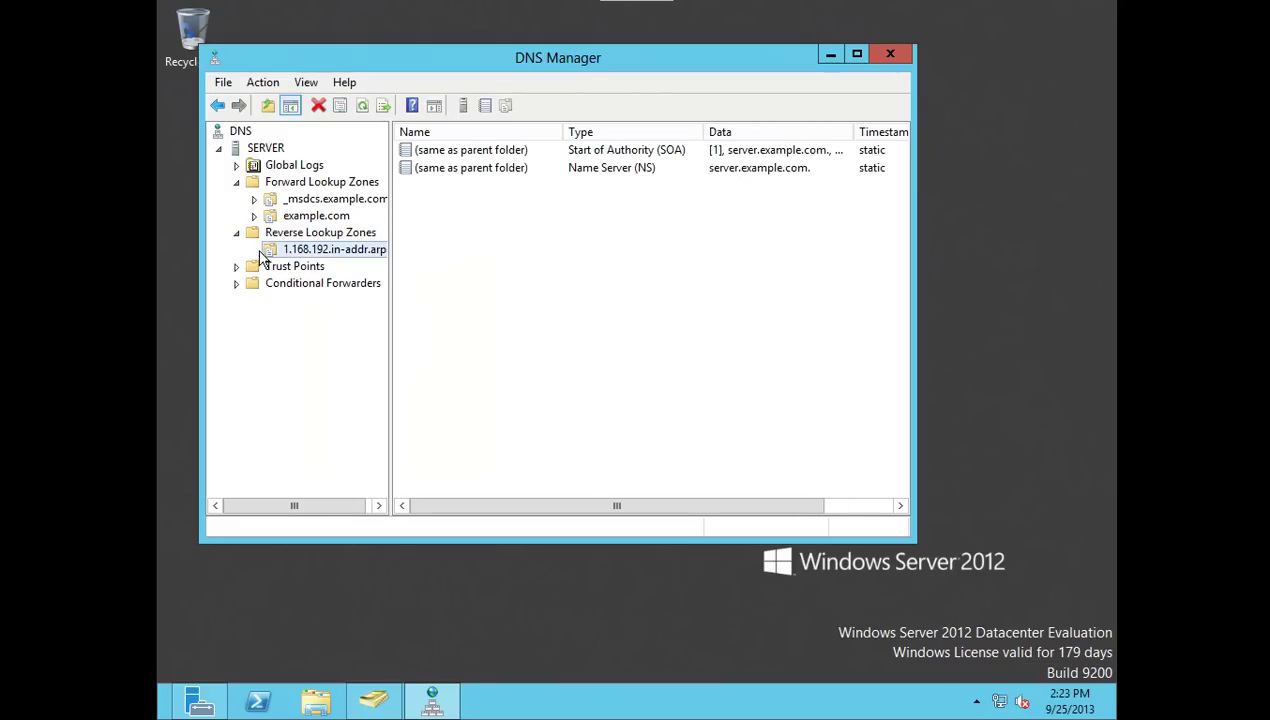
right_click(306, 255)
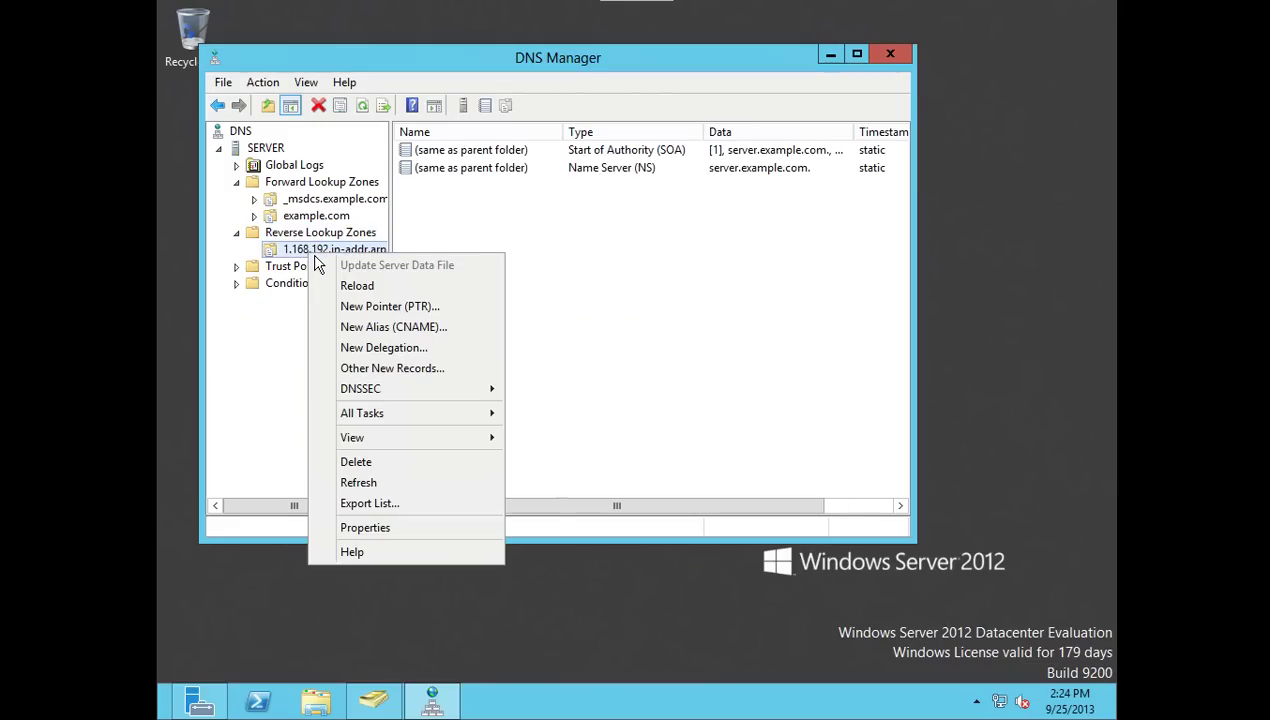
click(366, 310)
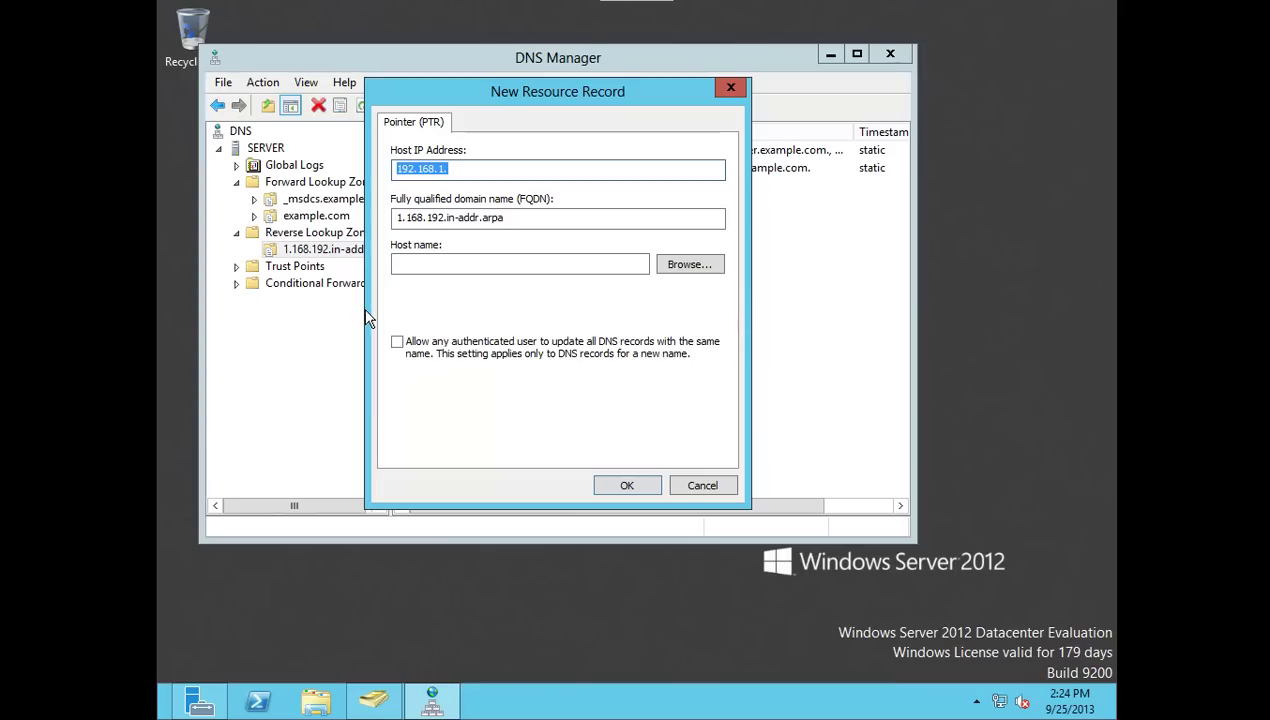
click(483, 169)
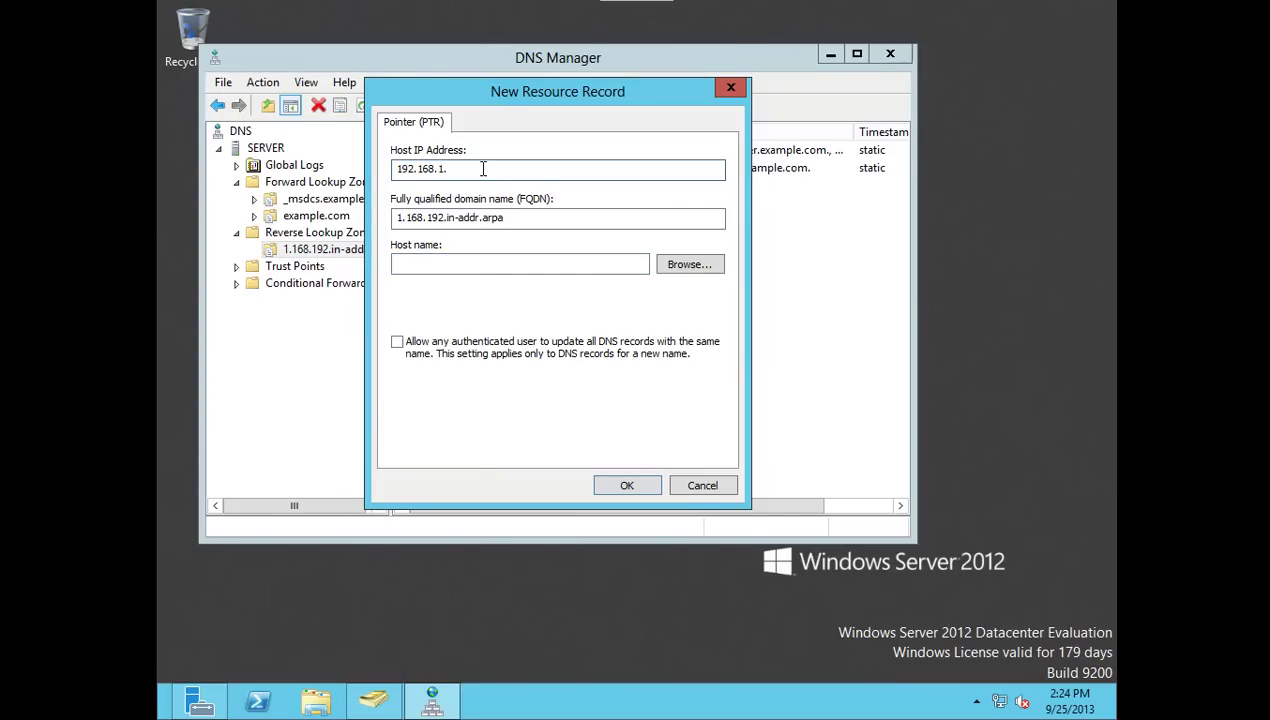
text(166)
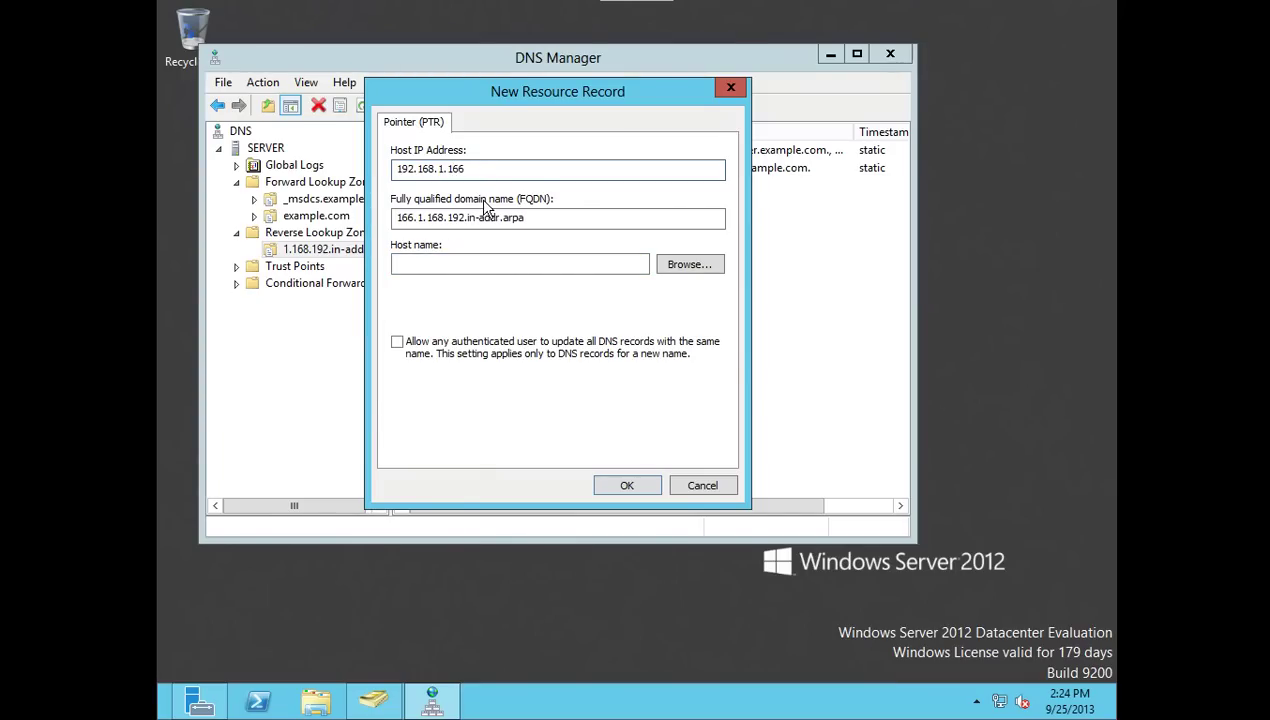
click(459, 265)
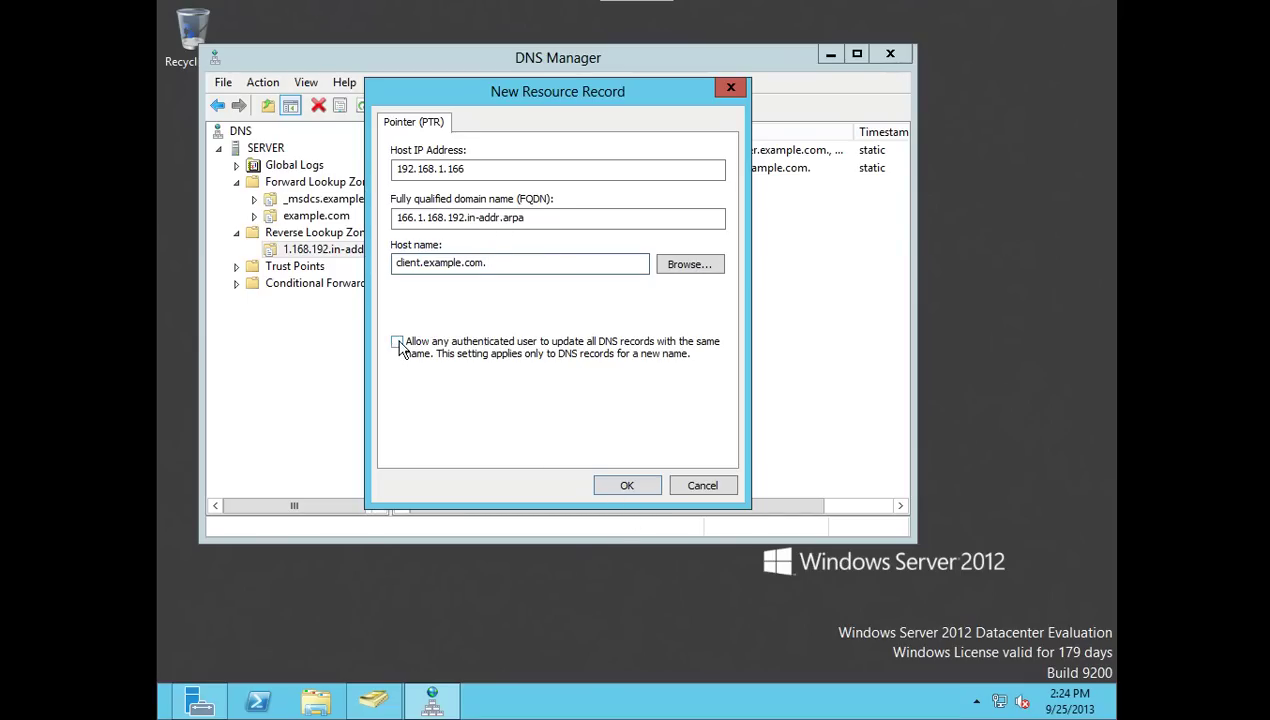
click(627, 484)
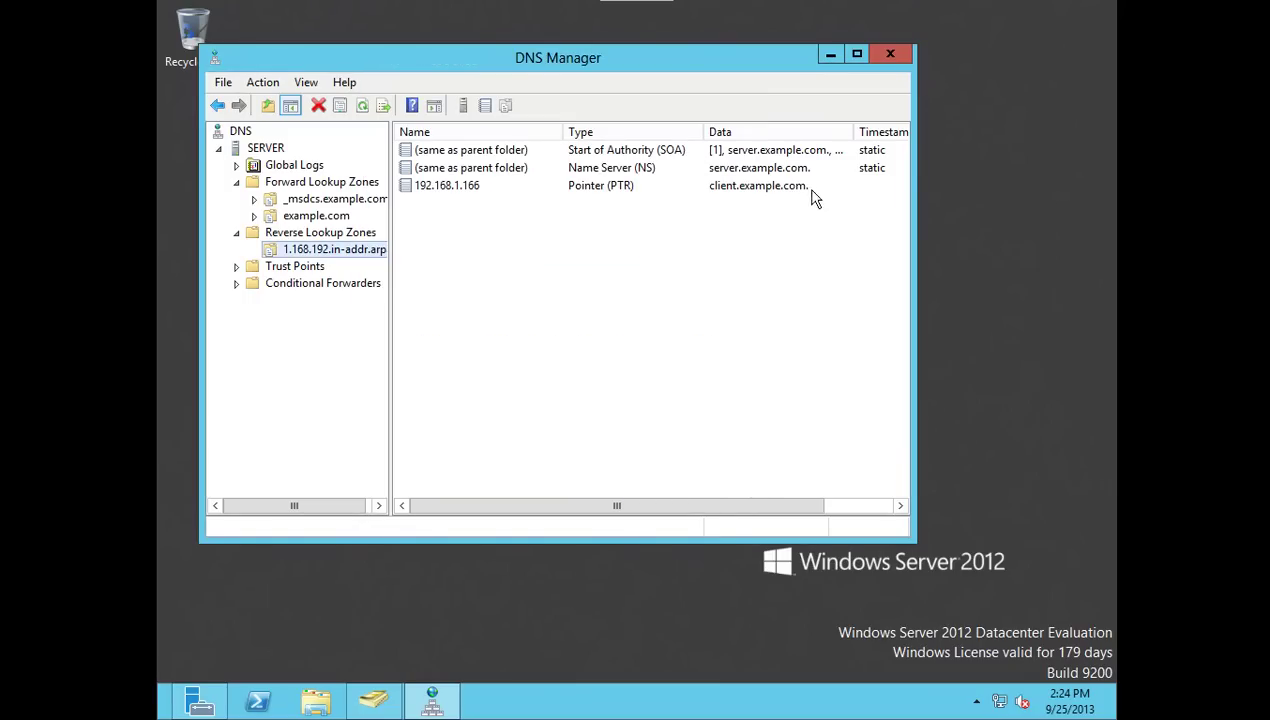
click(303, 216)
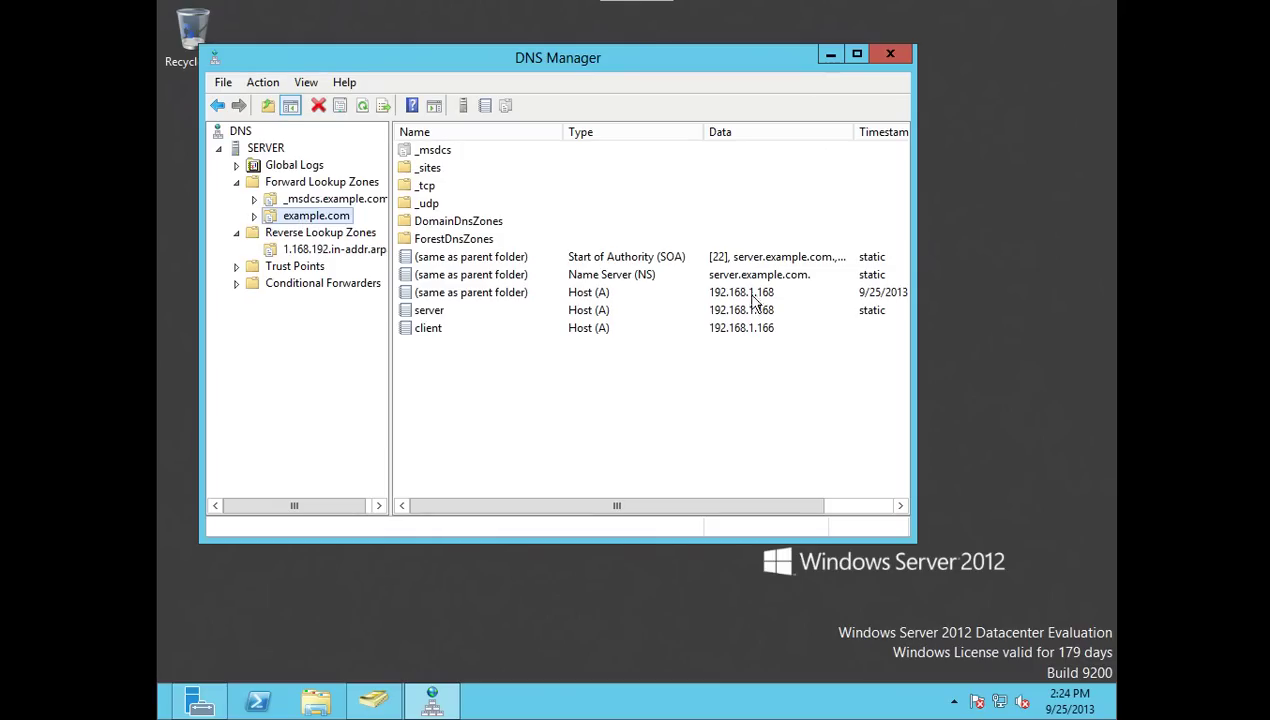
Close DNS Manager and Active Directory Users and Computers.
click(888, 53)
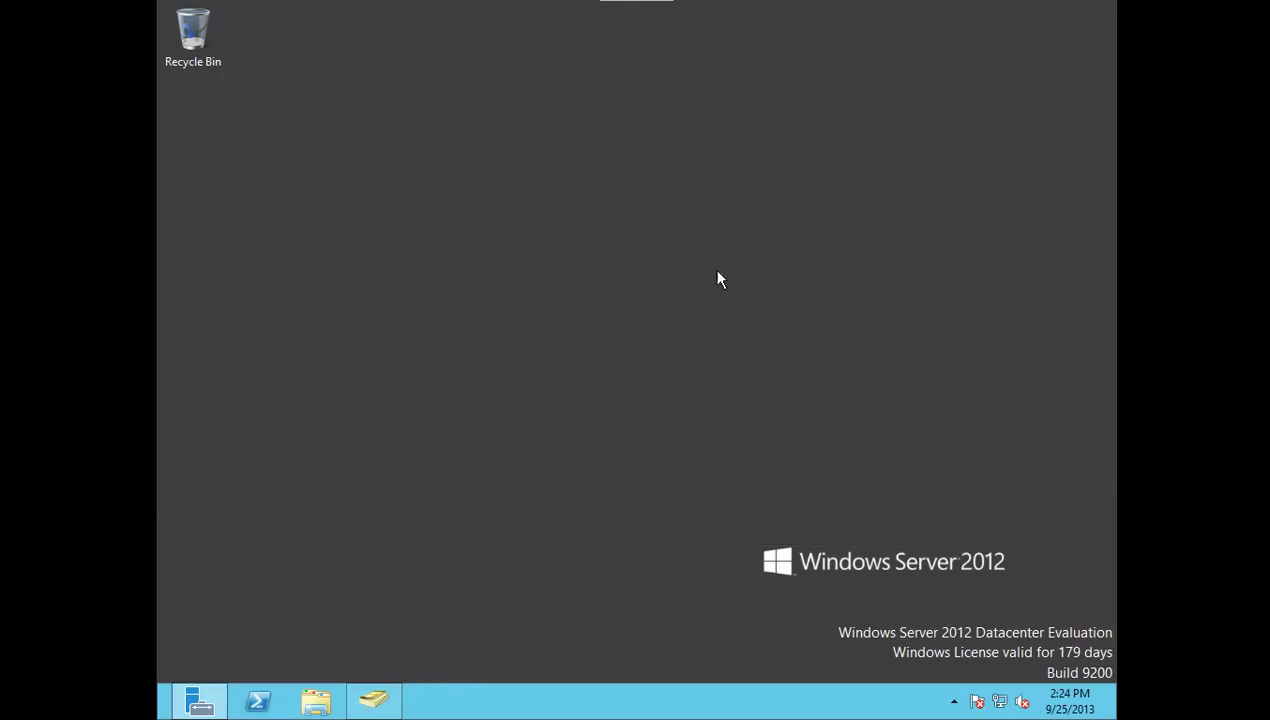
click(384, 703)
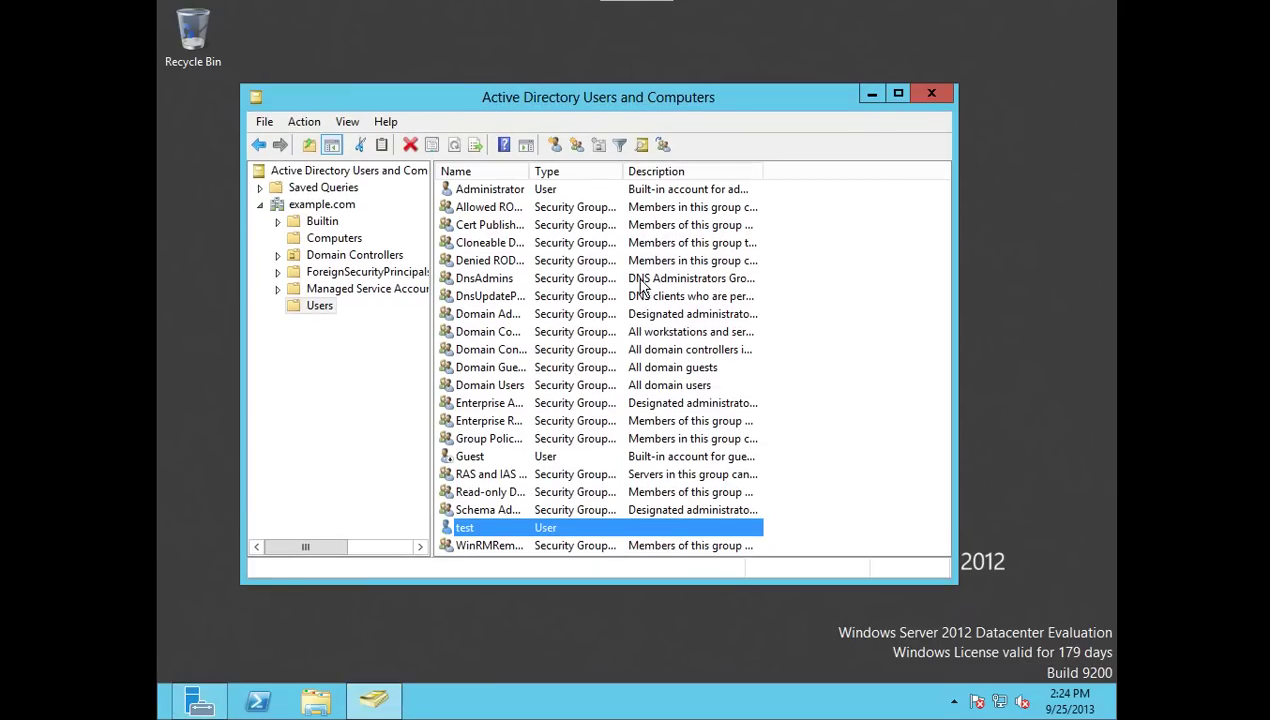
click(946, 92)
Reopen DNS Manager from Start, restart the SERVER DNS service, then close the console.
key(super)
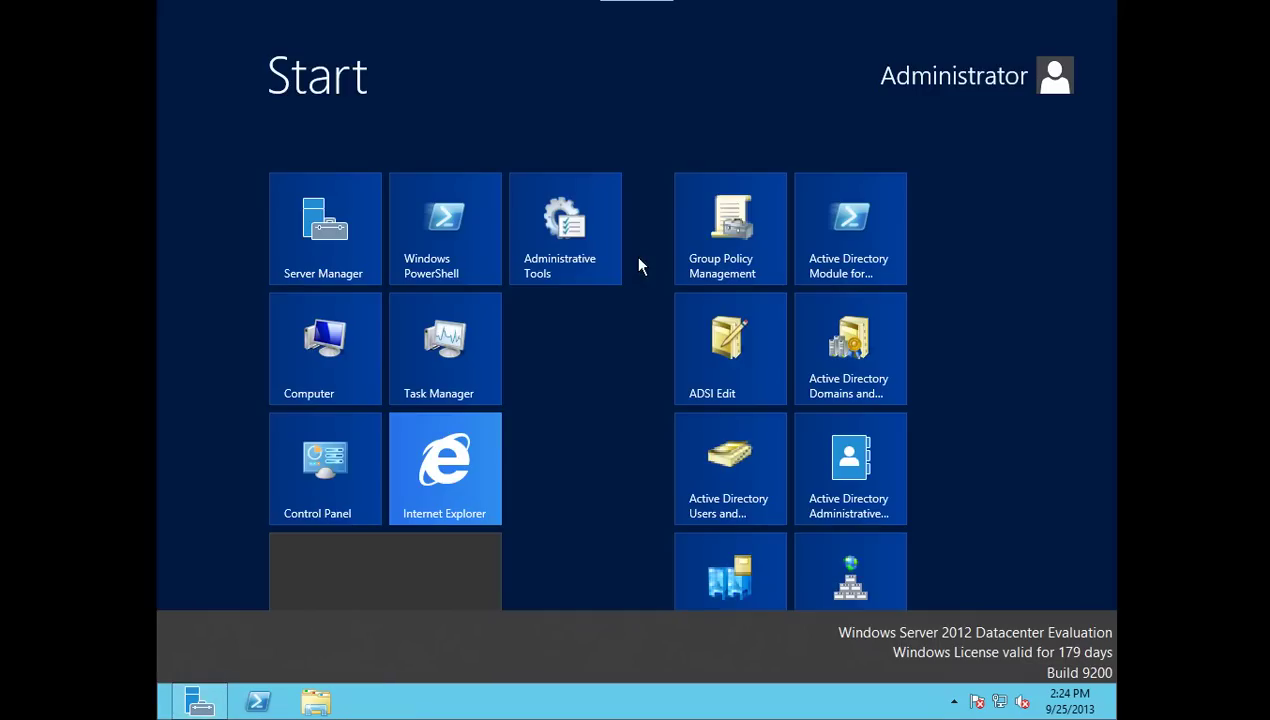
click(835, 578)
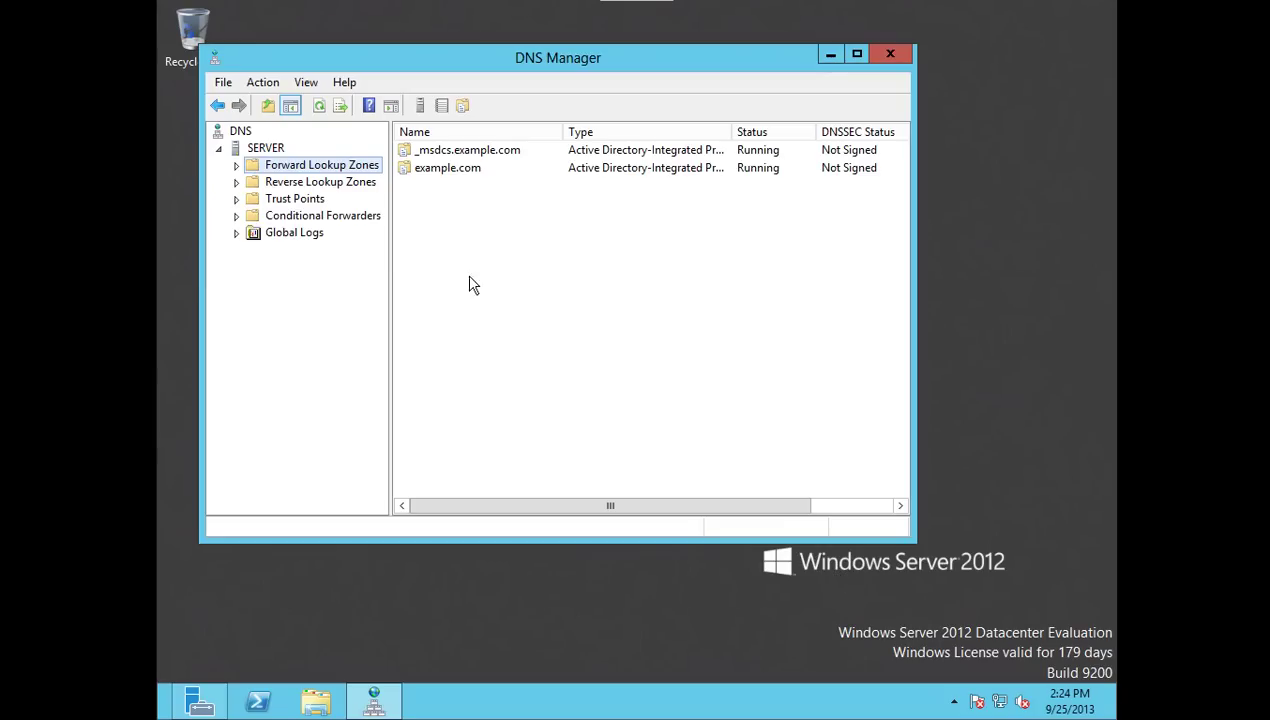
click(243, 134)
right_click(284, 149)
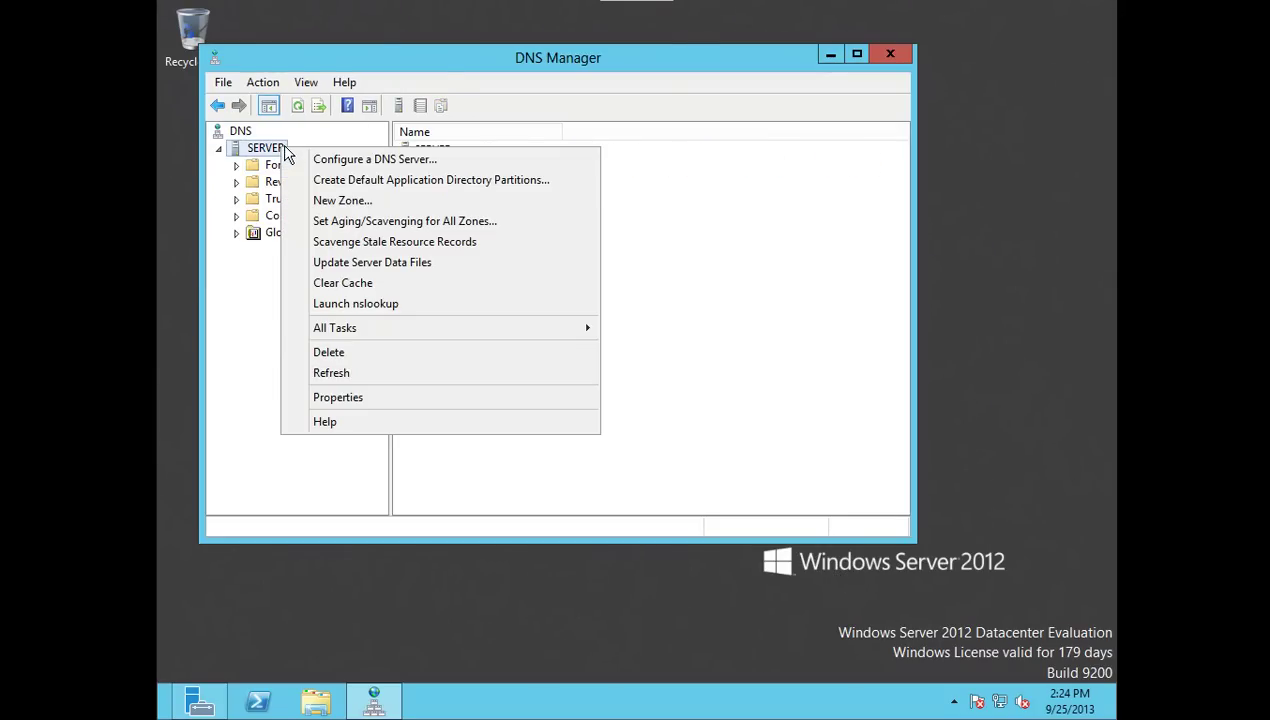
mouse_move(375, 333)
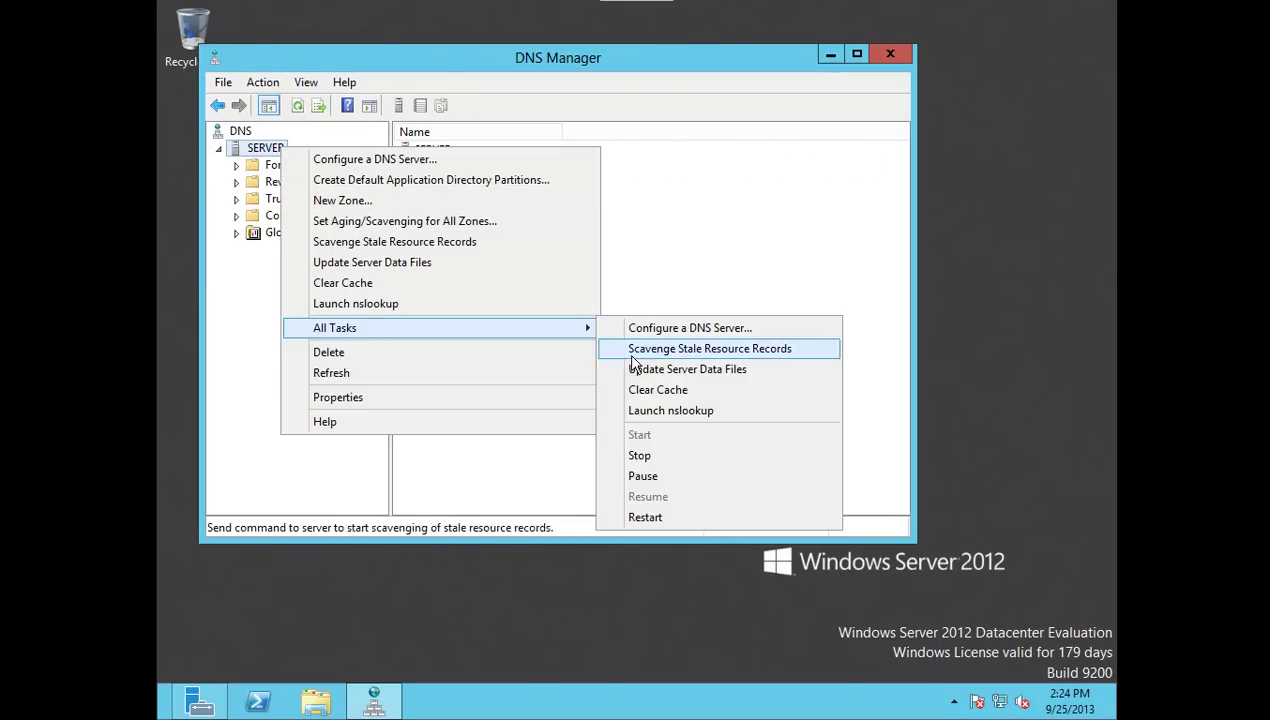
click(656, 517)
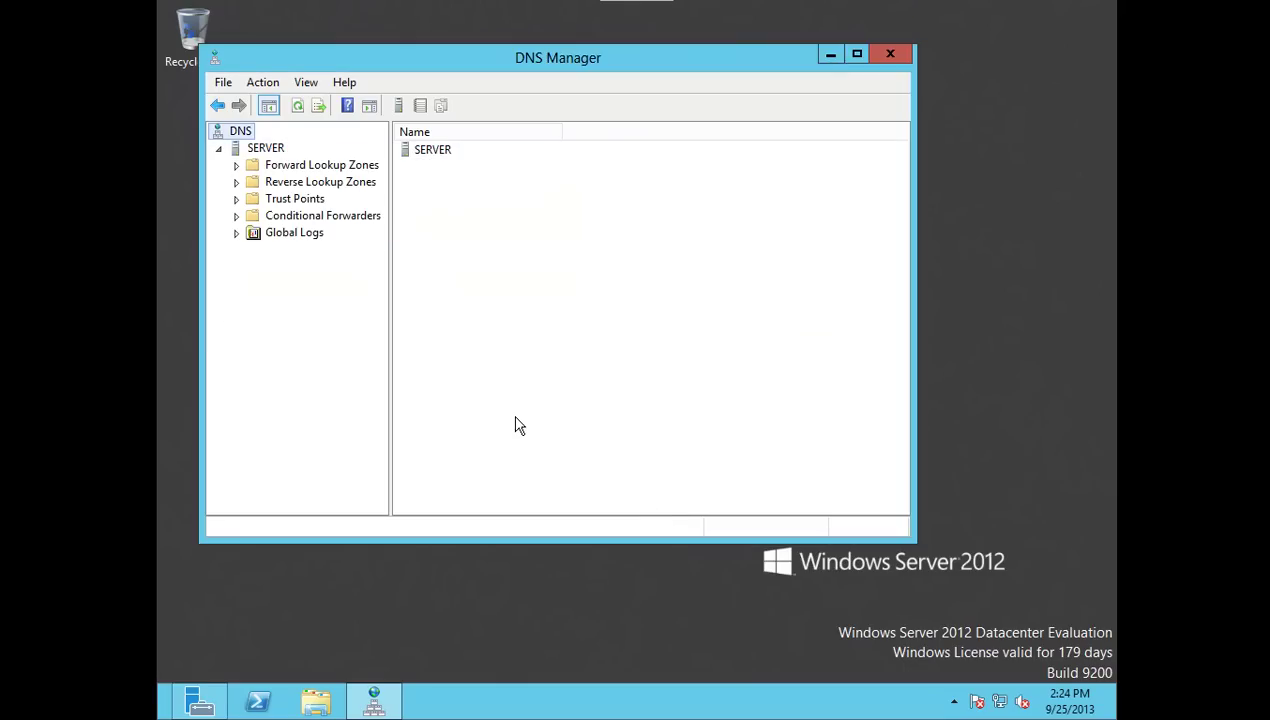
click(885, 54)
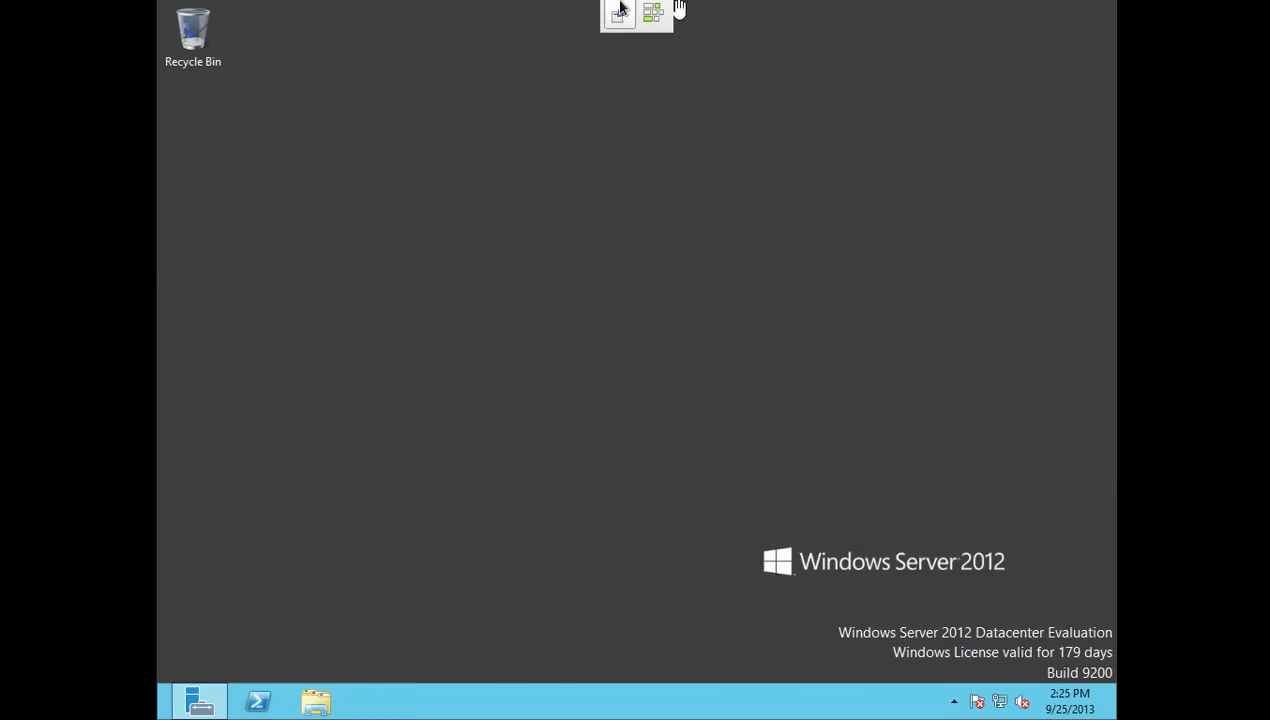
Minimize the server VM and open the client VM's console in full screen.
click(627, 8)
click(704, 32)
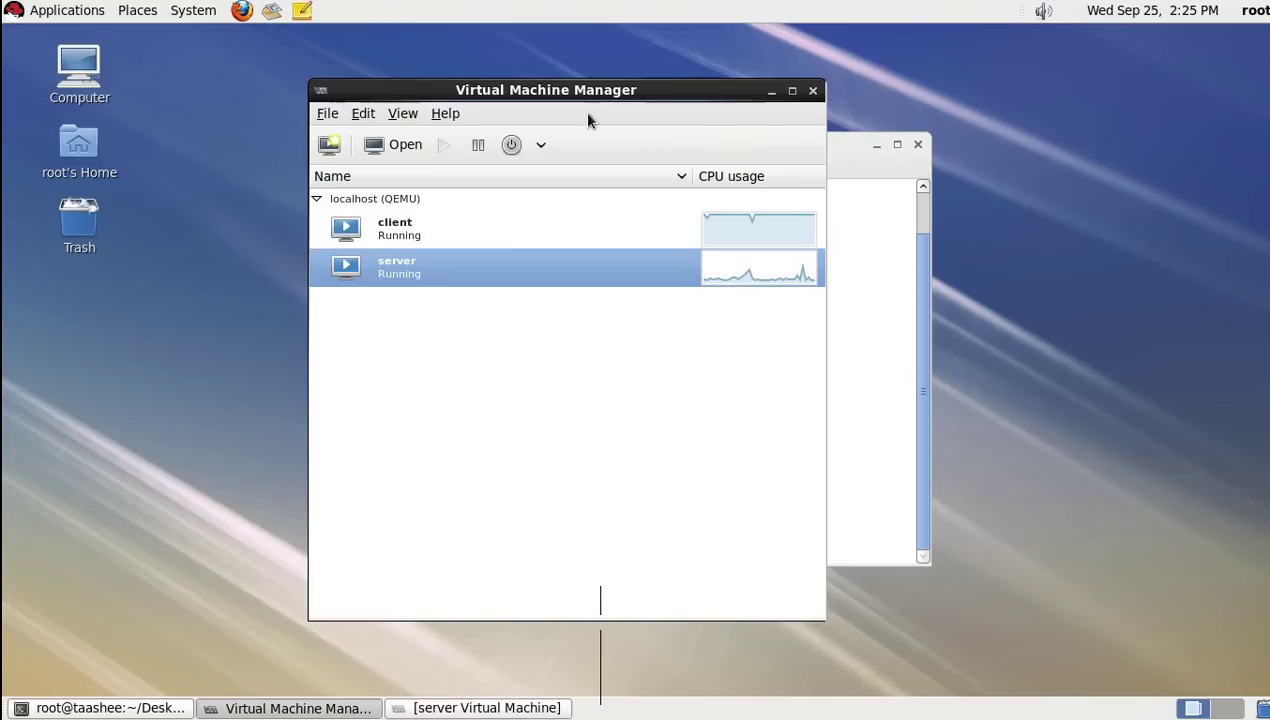
double_click(356, 234)
click(164, 58)
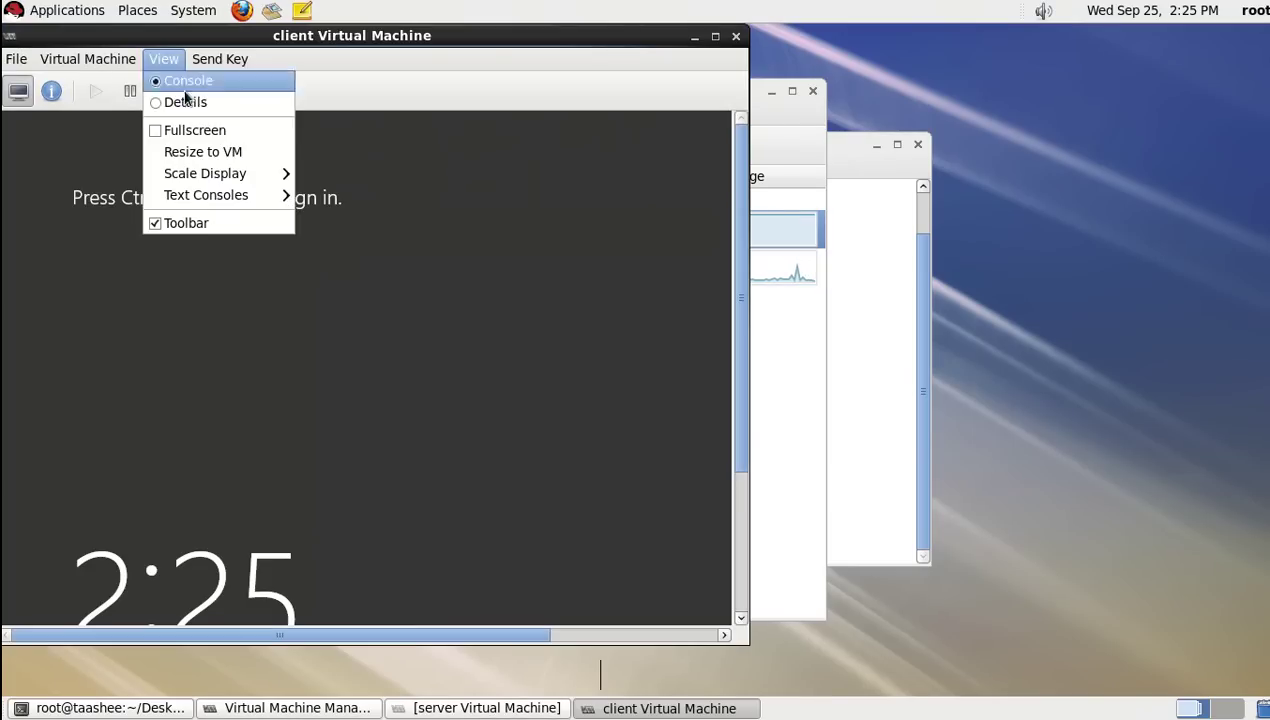
click(195, 130)
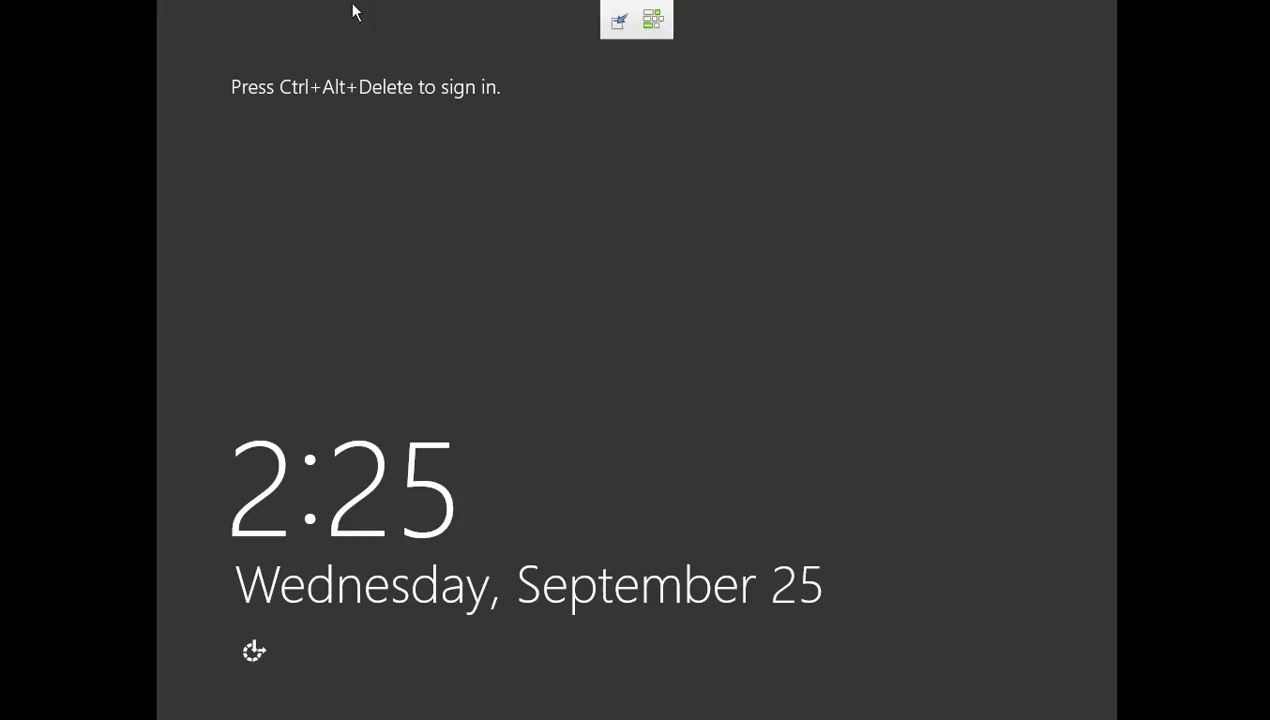
Send Ctrl+Alt+Delete and sign in as Administrator with the account password.
click(655, 27)
click(660, 70)
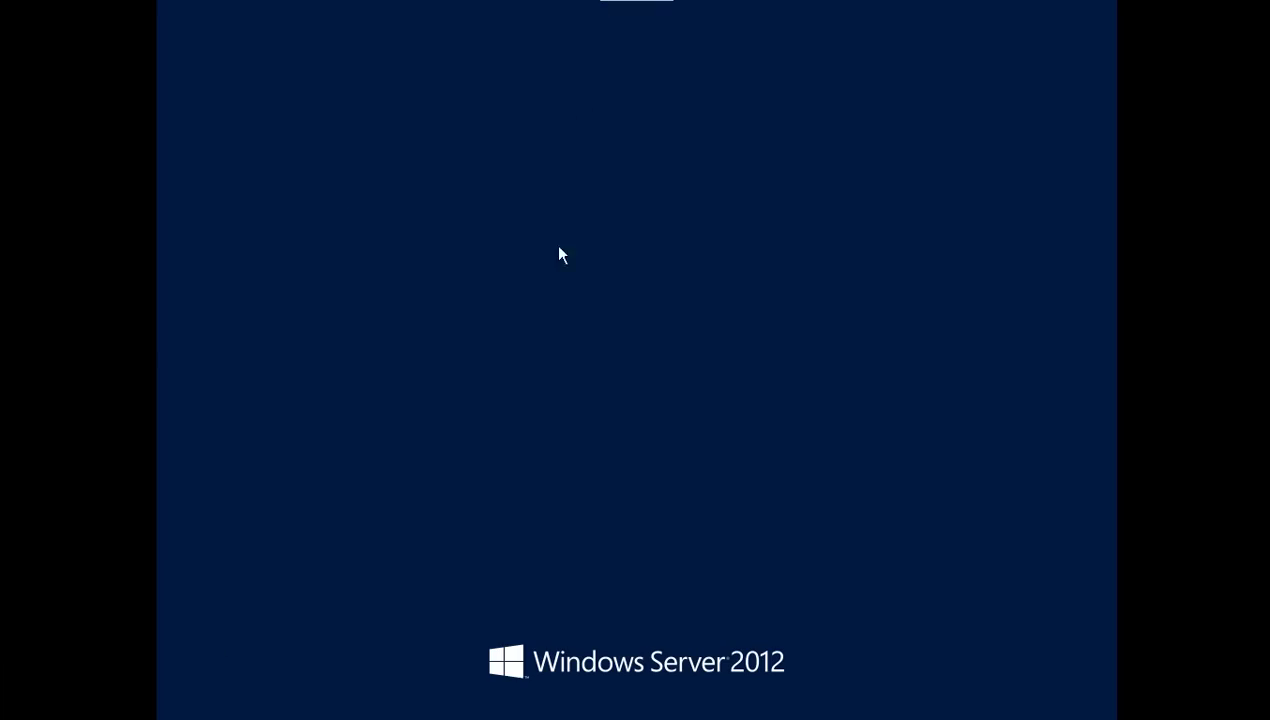
text(*******)
key(Return)
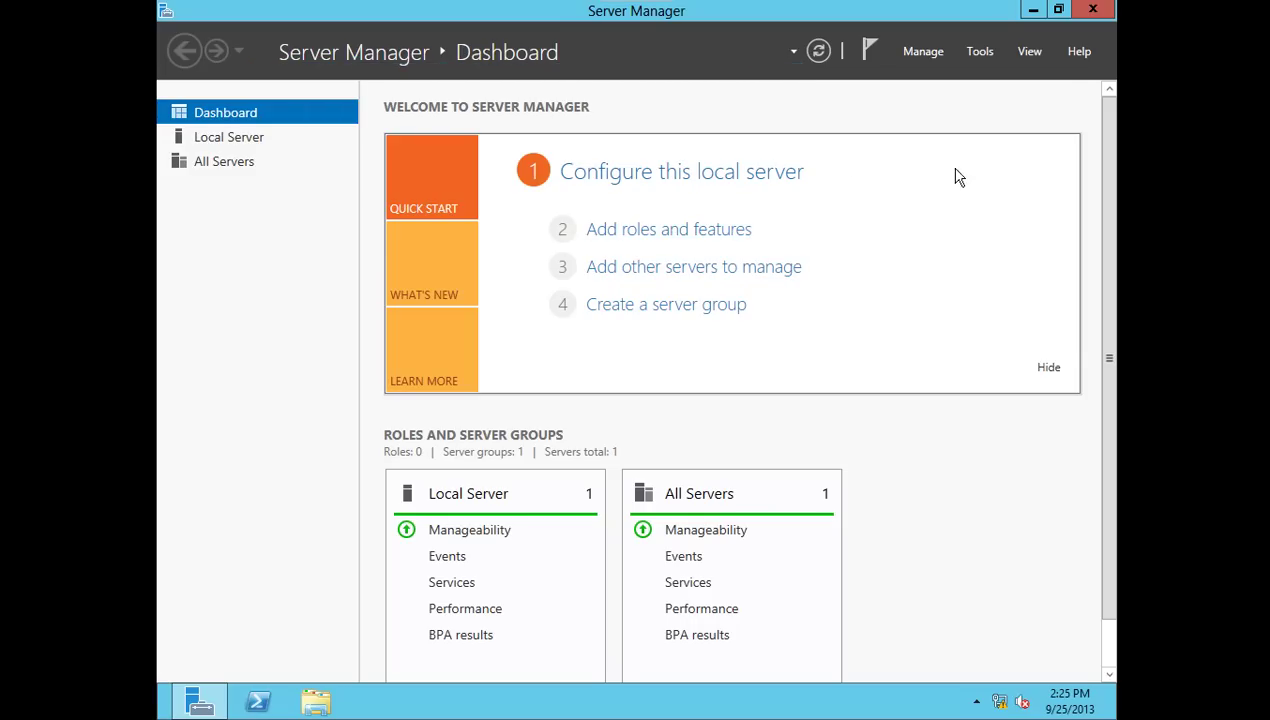
Open the Ethernet adapter's TCP/IPv4 properties via the Network and Sharing Center.
right_click(1008, 705)
click(995, 692)
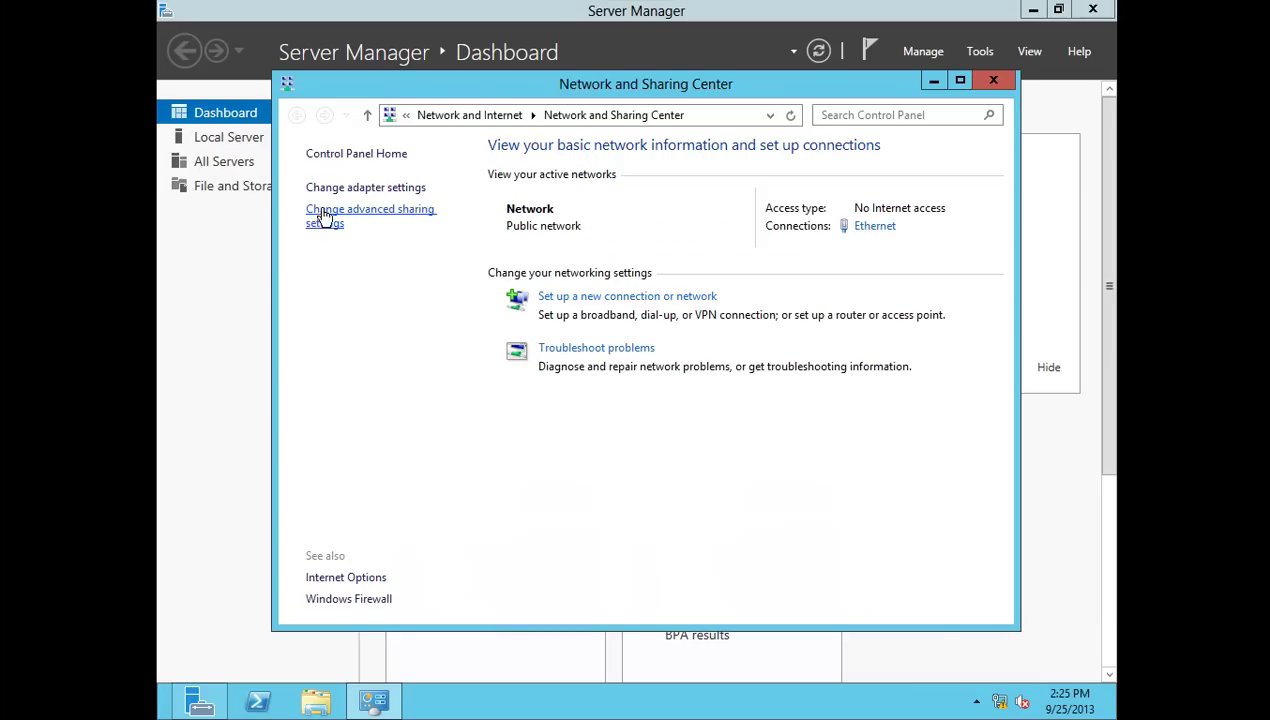
click(346, 192)
click(388, 227)
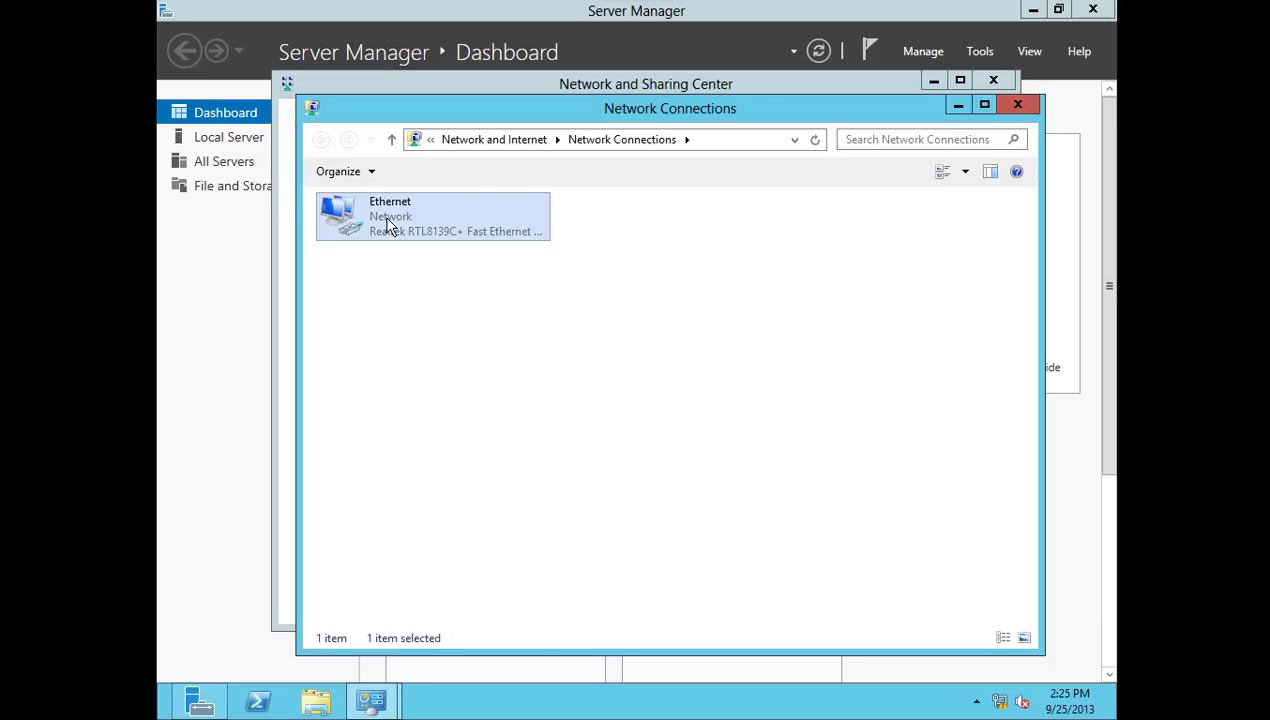
right_click(388, 227)
click(465, 388)
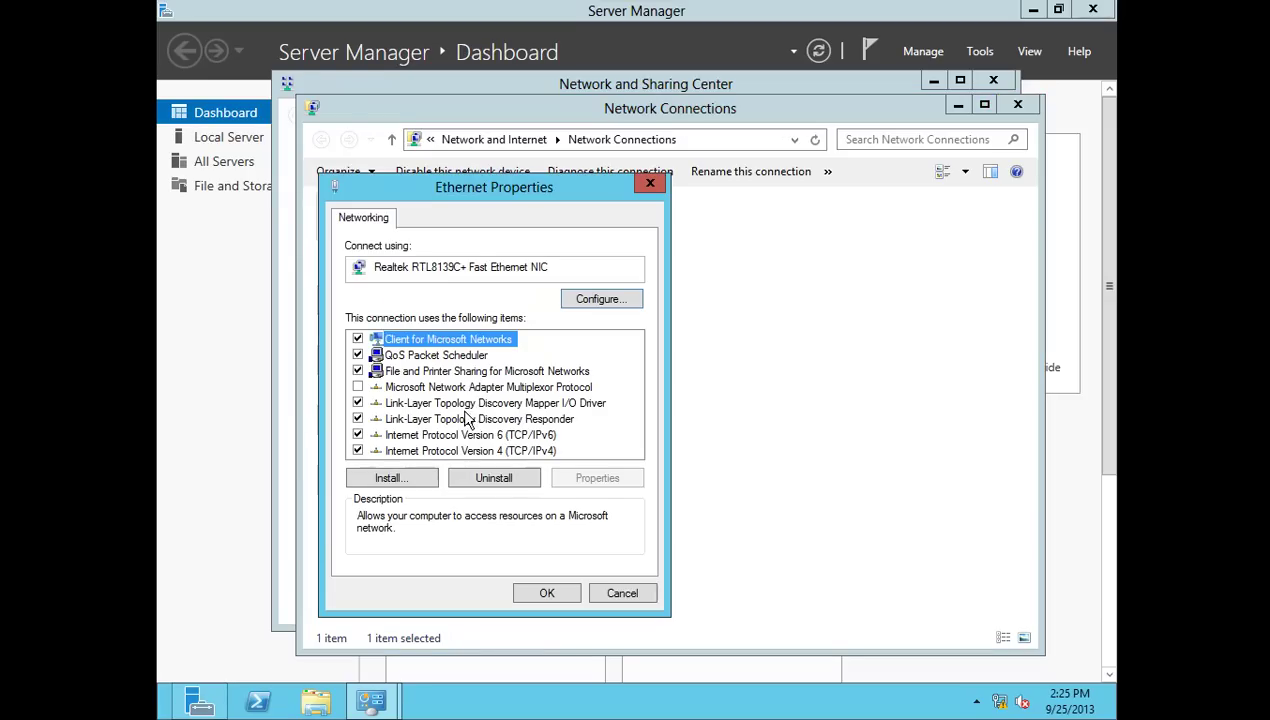
double_click(470, 451)
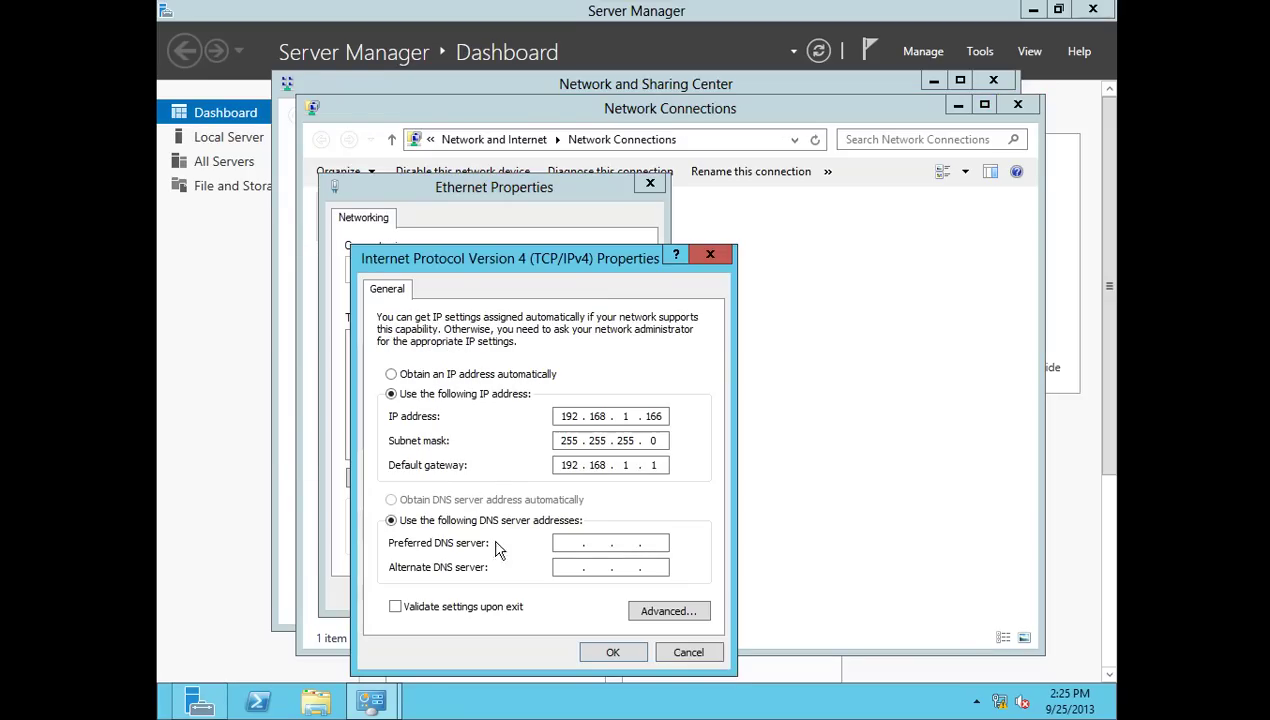
Set the preferred DNS server to 192.168.1.168, confirm, and close the network windows.
click(568, 542)
text(192)
text(1 .)
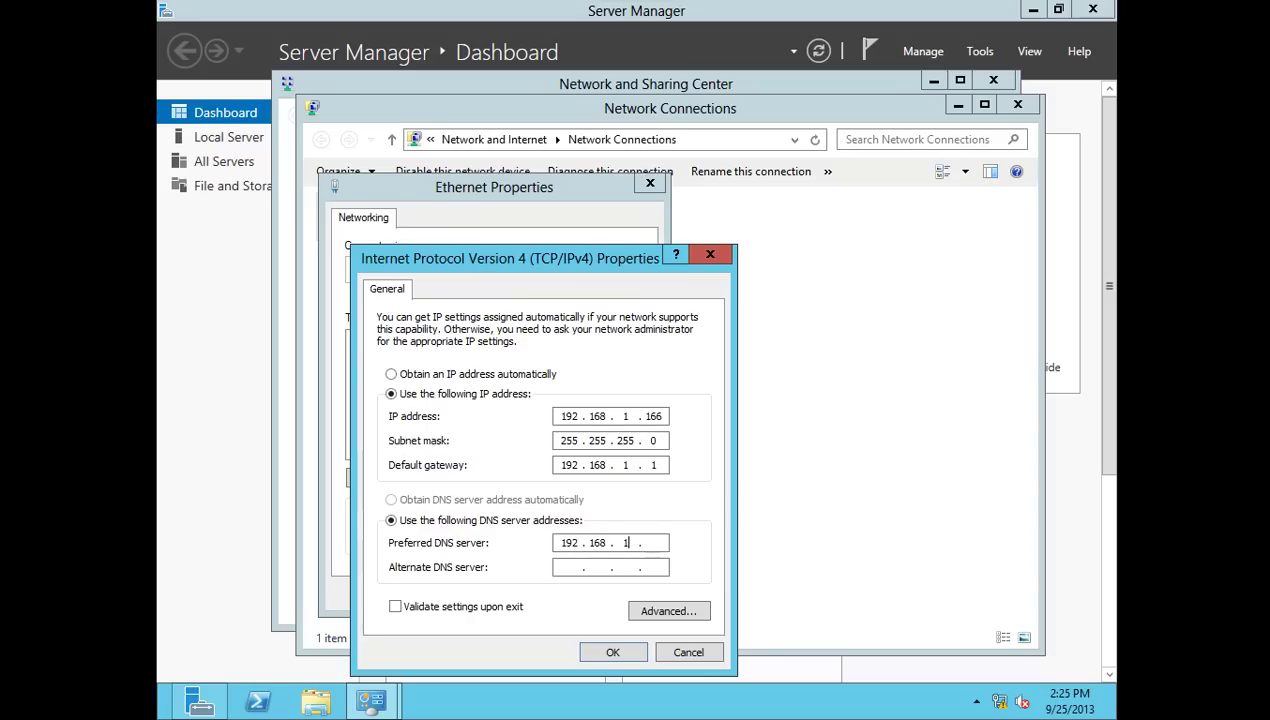
text( 168)
click(612, 655)
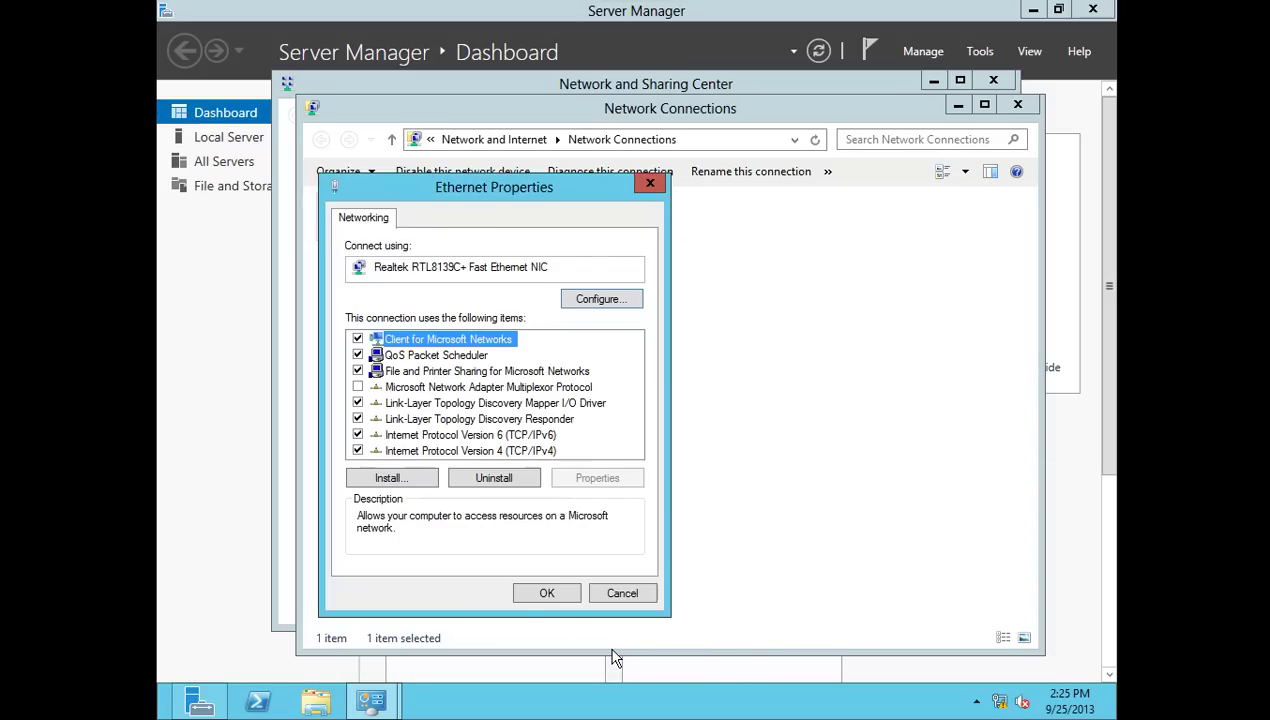
click(522, 594)
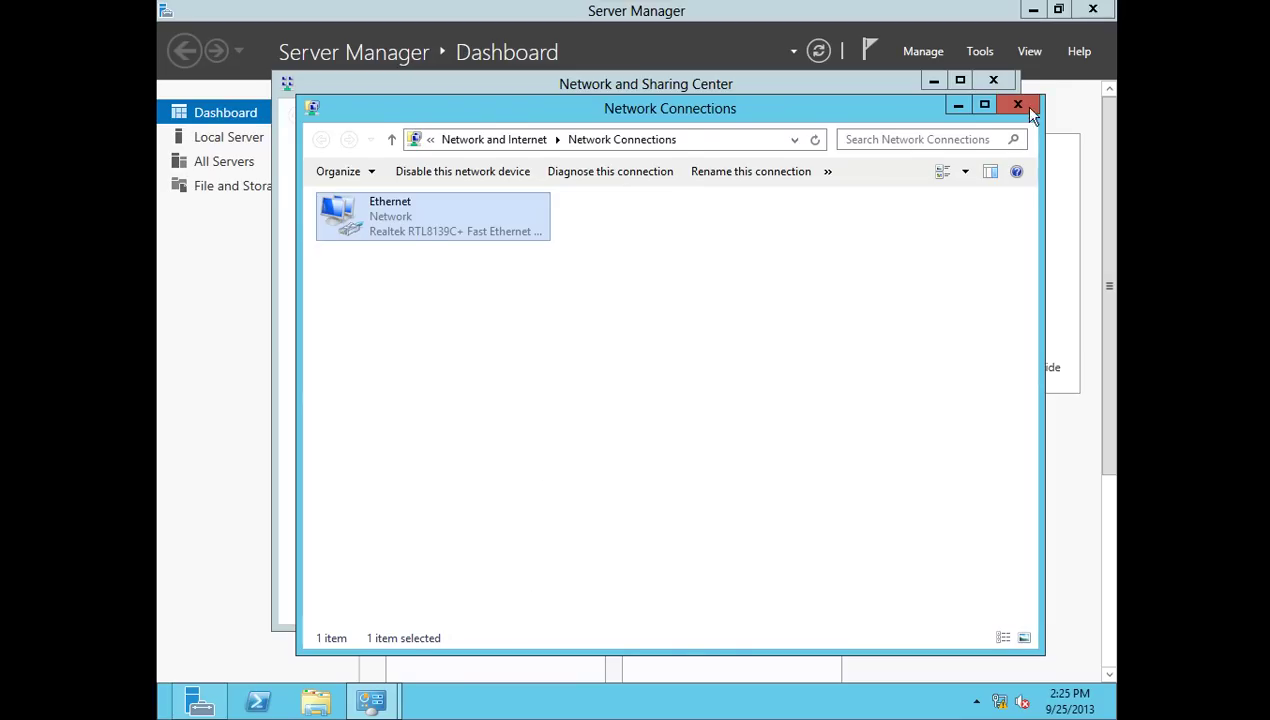
click(1022, 108)
click(993, 82)
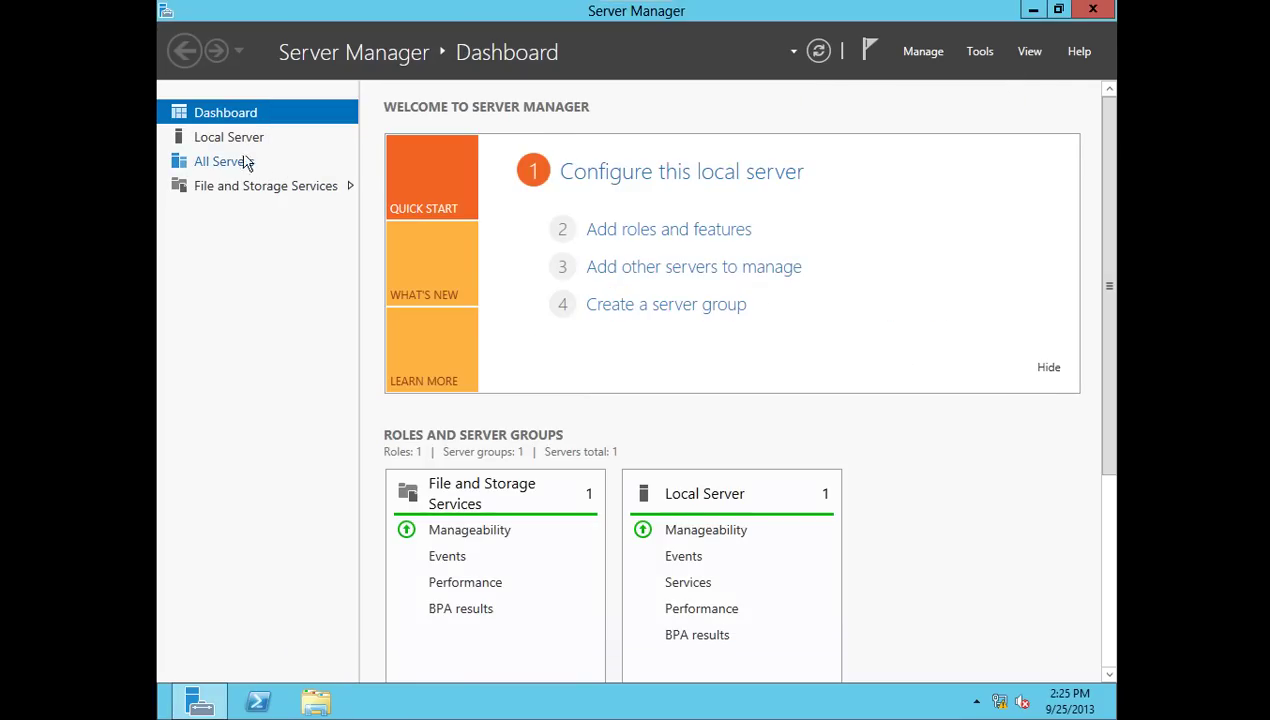
Change the computer's membership from the Local Server page to the domain 'example'.
click(236, 140)
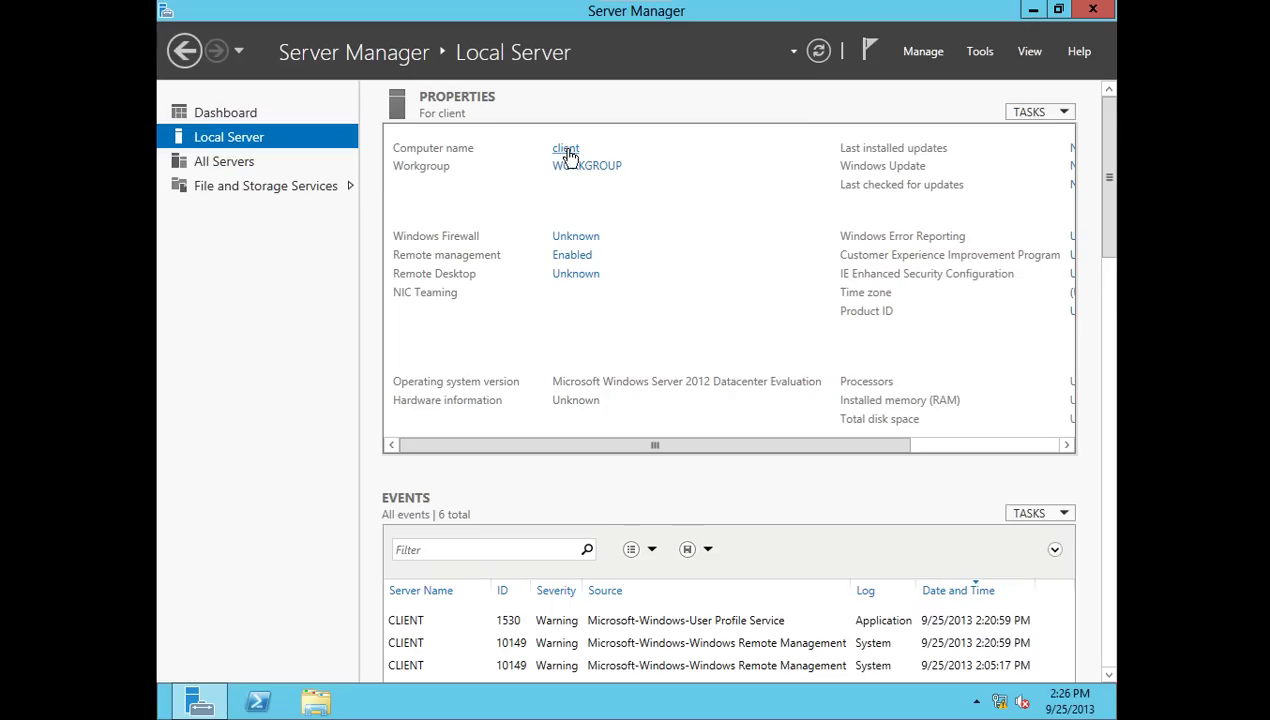
click(566, 152)
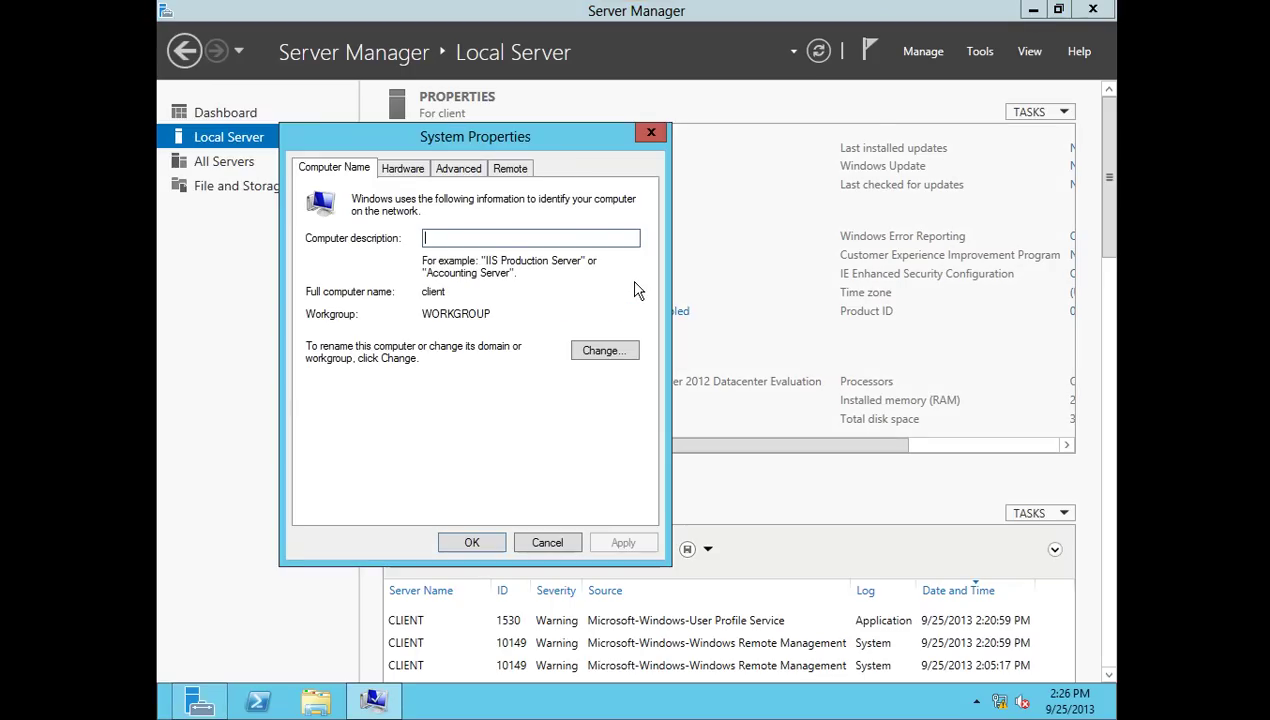
click(577, 350)
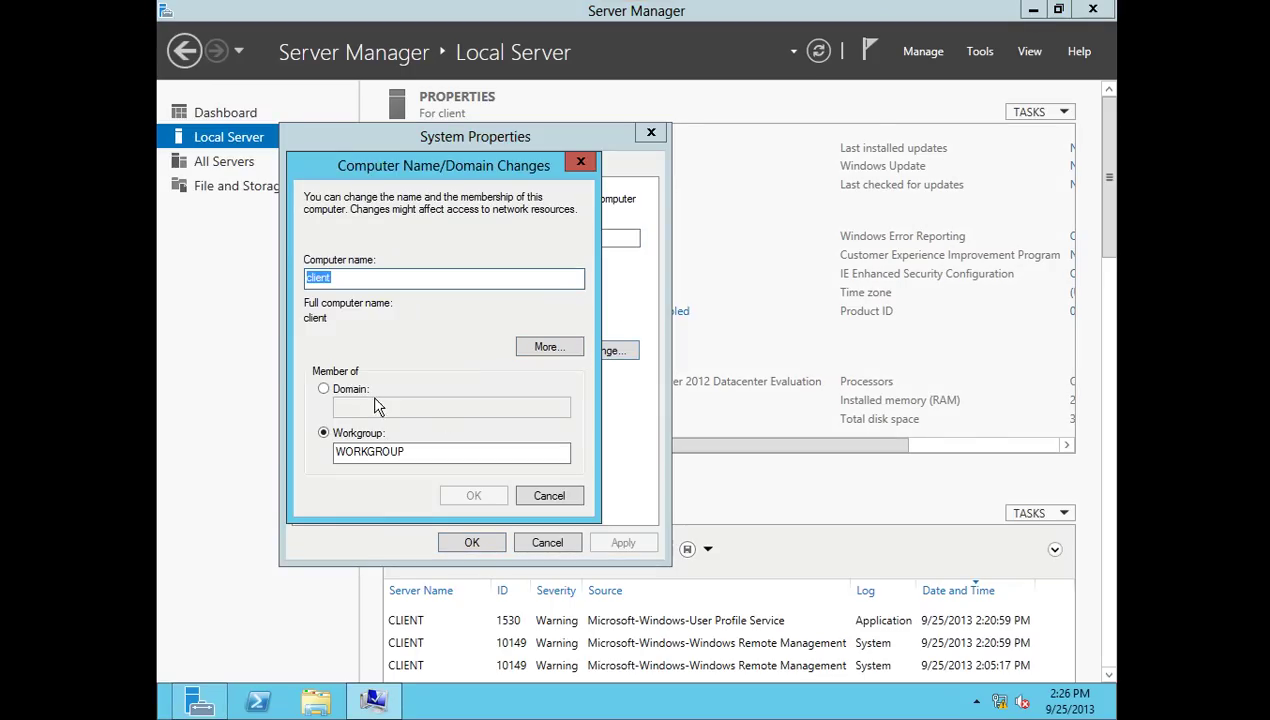
click(323, 390)
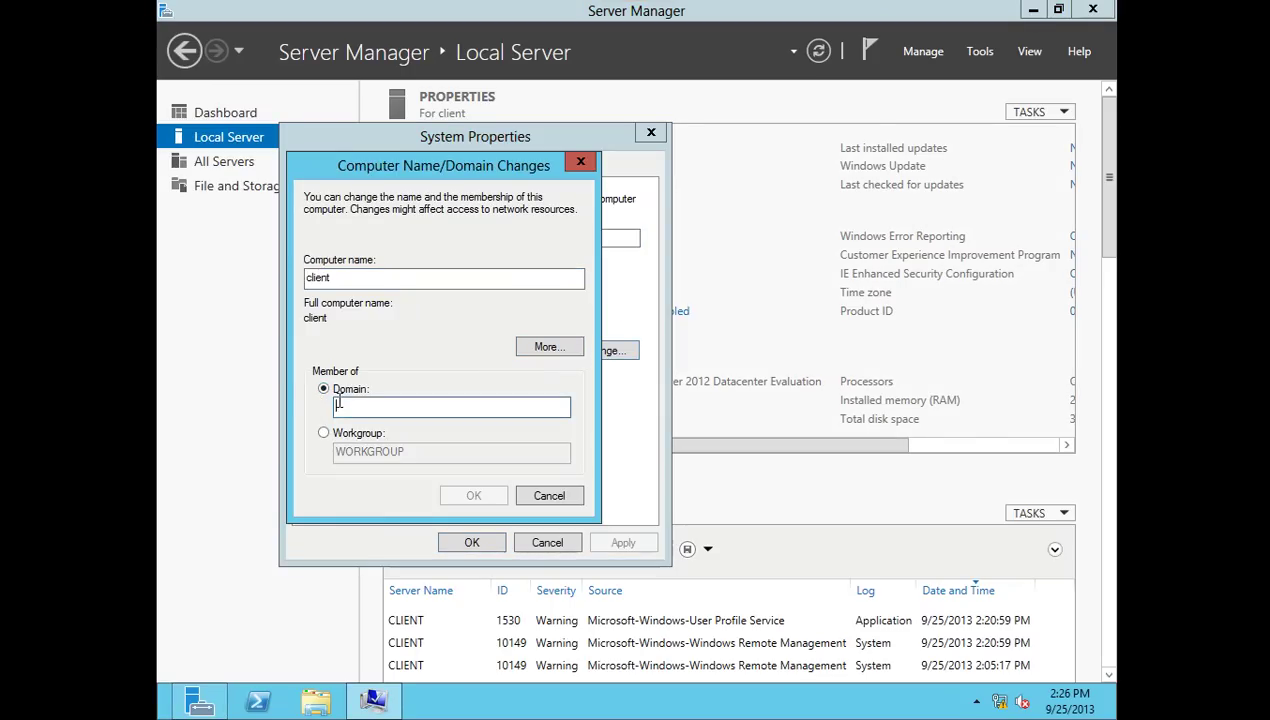
click(368, 405)
text(example)
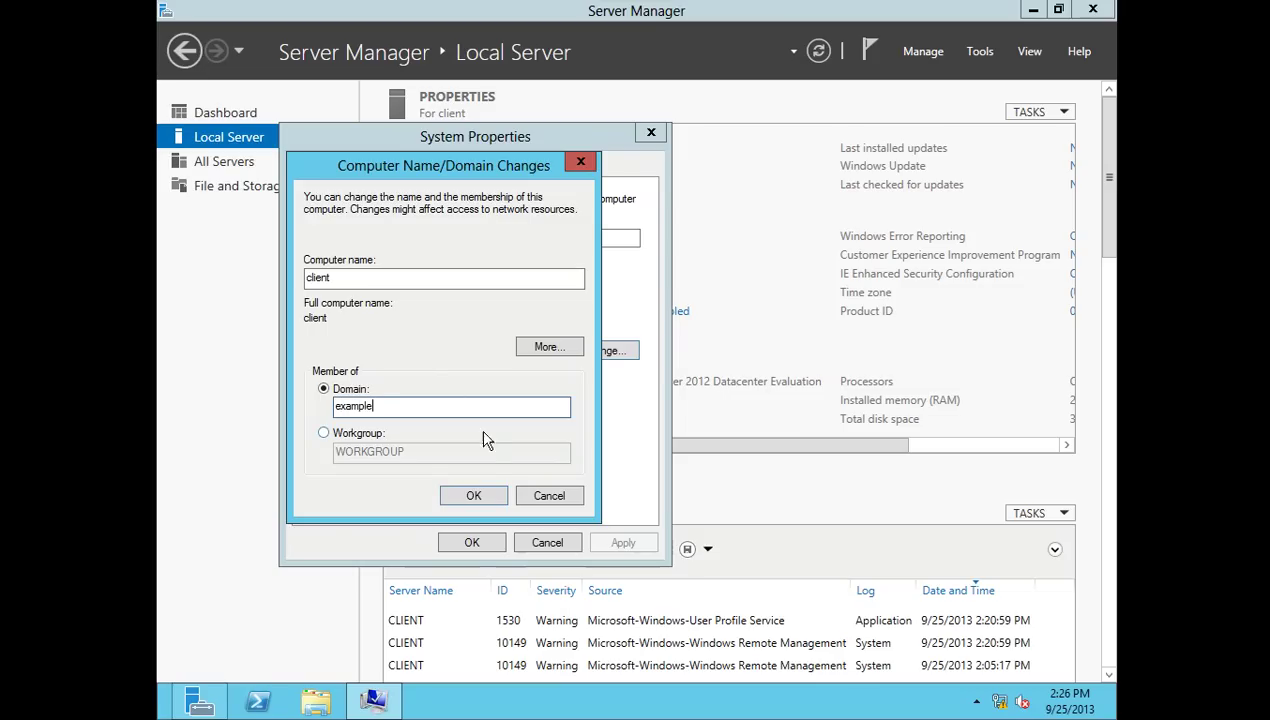
click(470, 495)
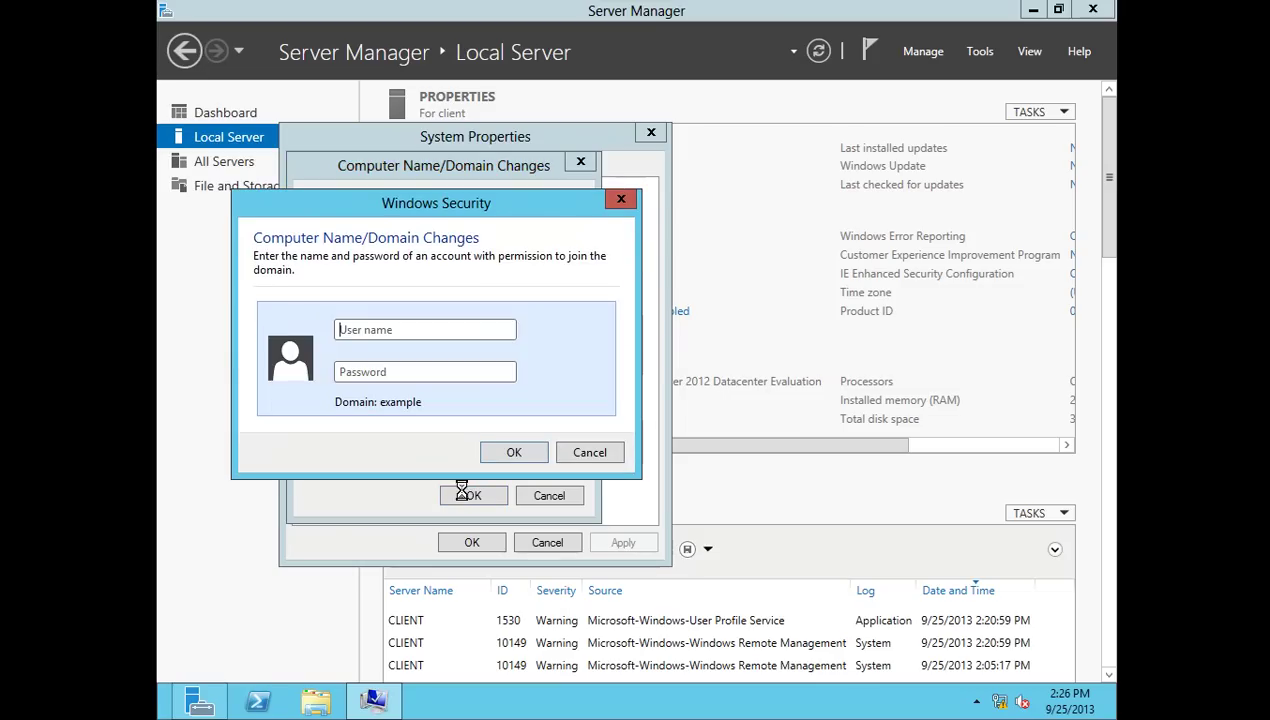
Authenticate with the domain administrator credentials, accept the welcome and restart notices, and restart now.
click(380, 334)
text(administrator)
key(Tab)
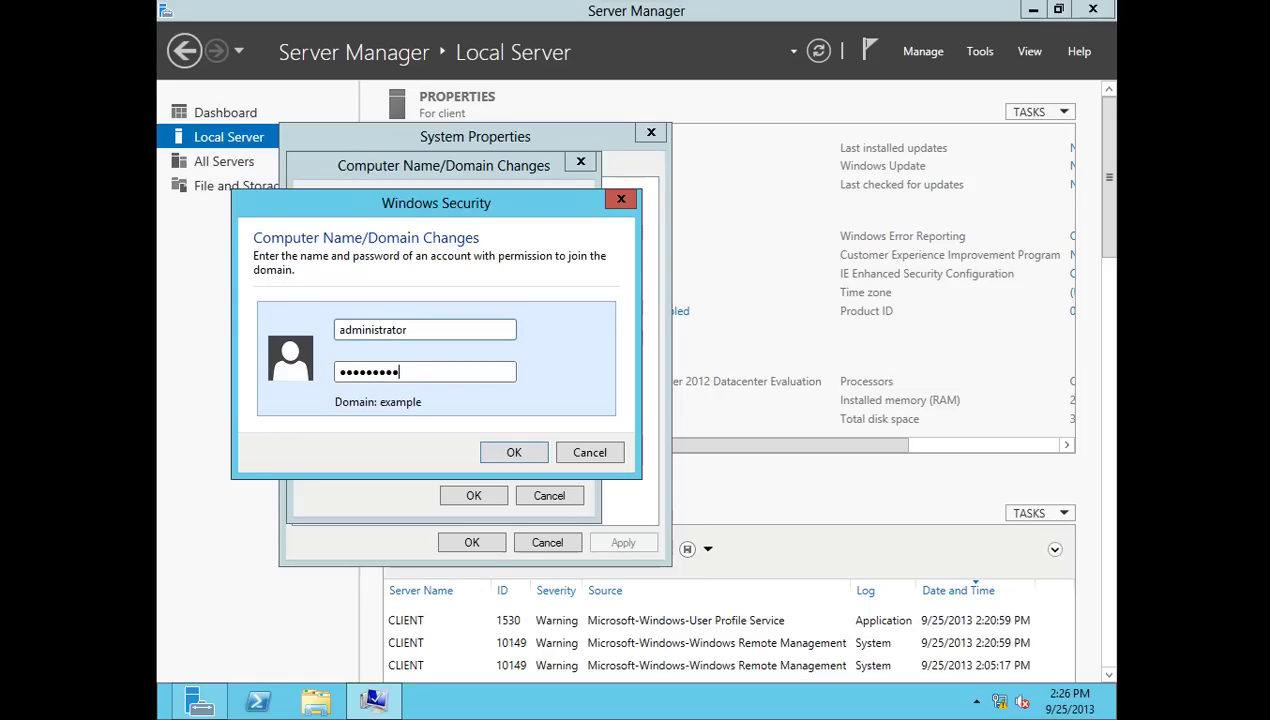
click(495, 453)
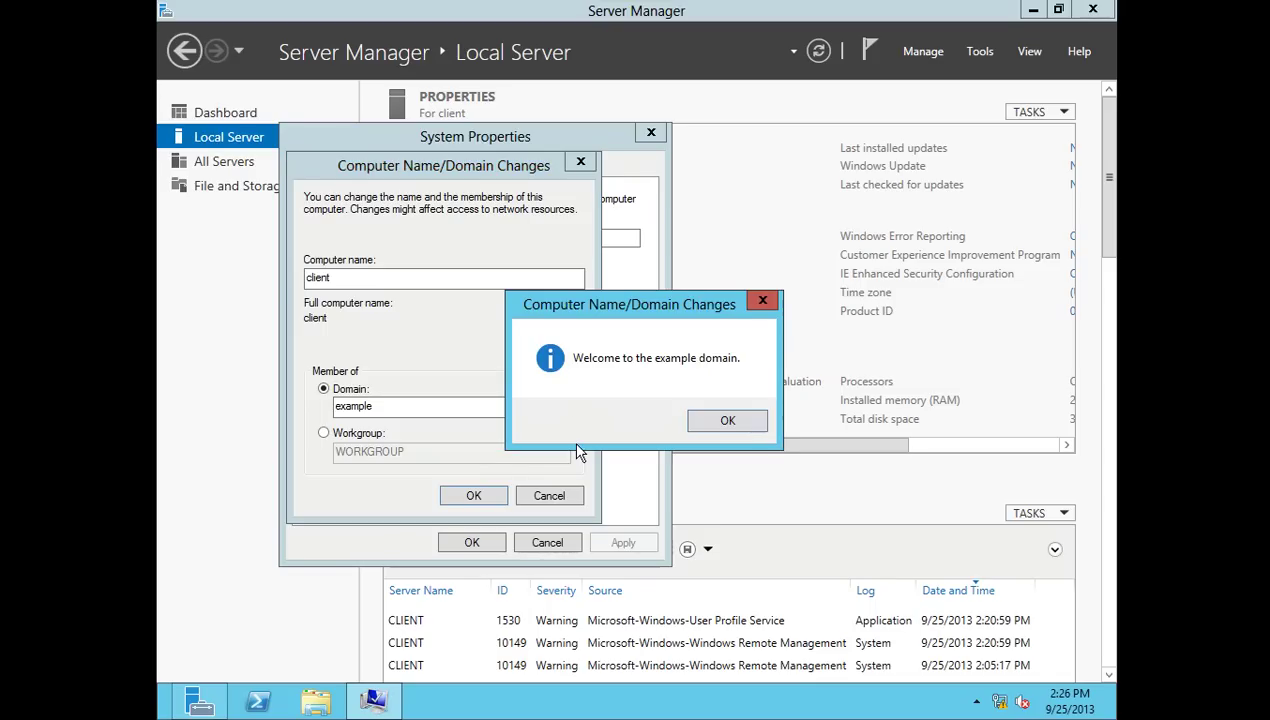
click(727, 420)
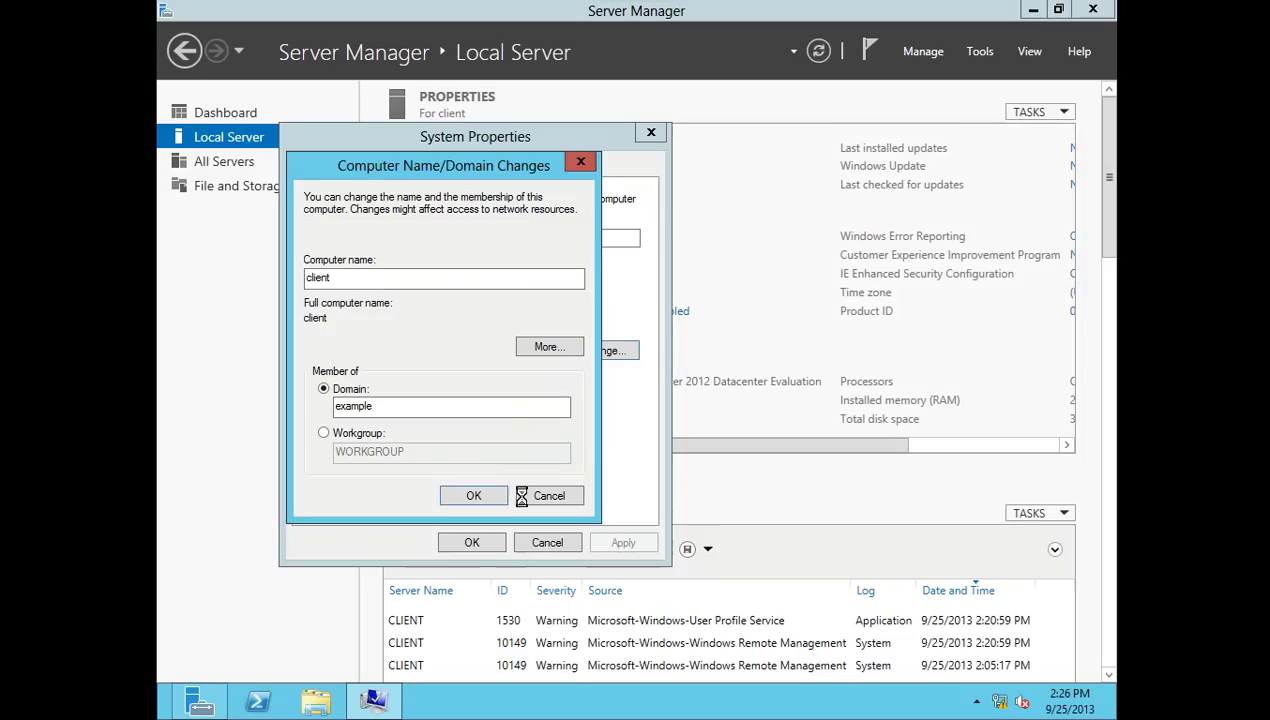
click(480, 495)
click(751, 375)
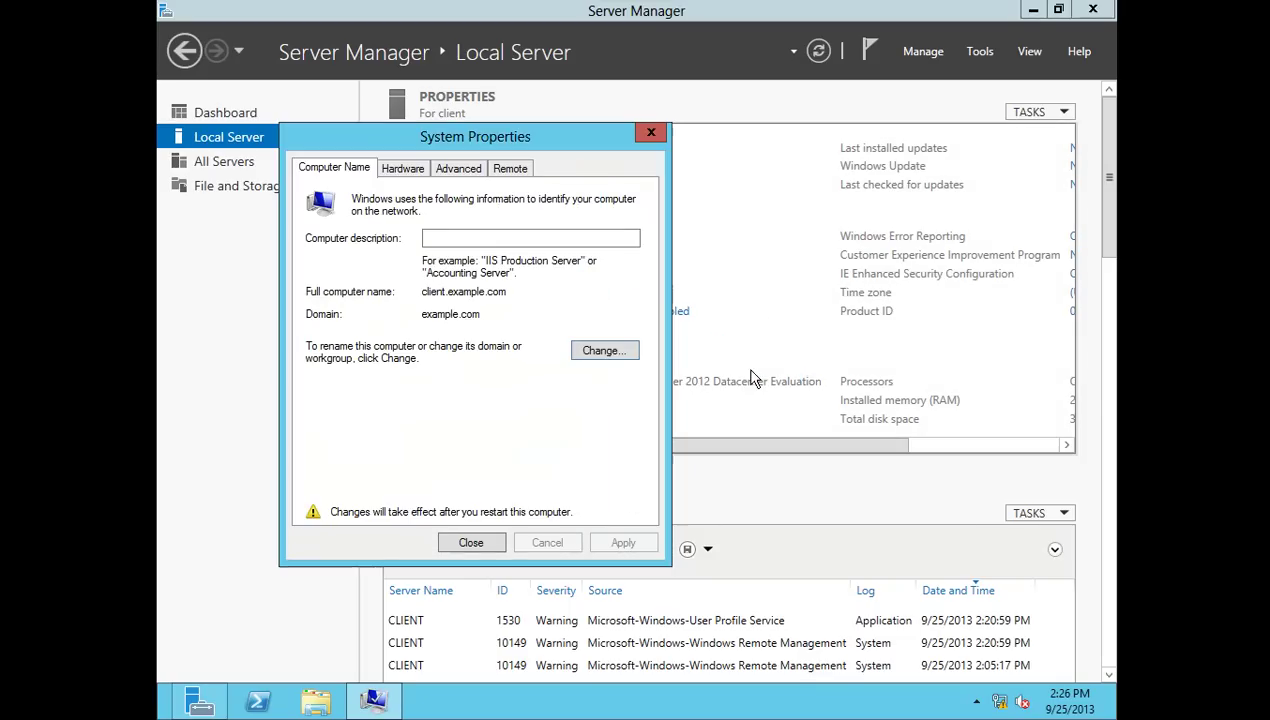
click(478, 546)
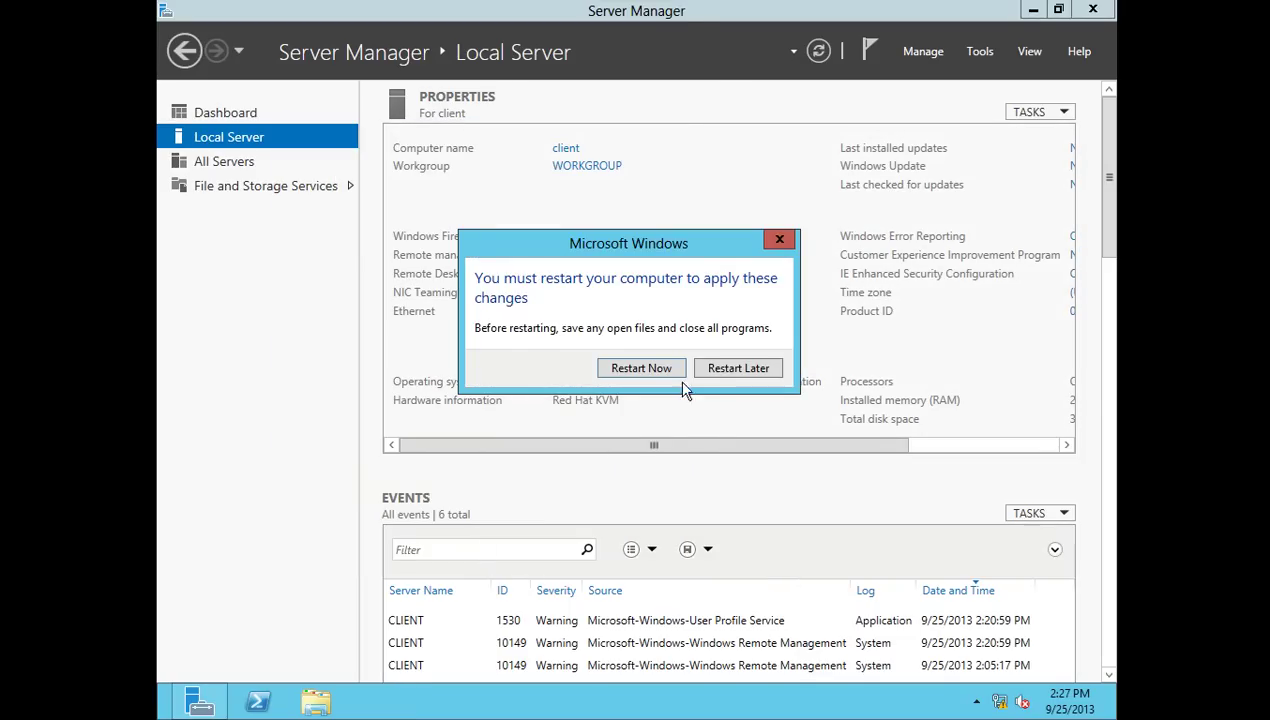
click(641, 368)
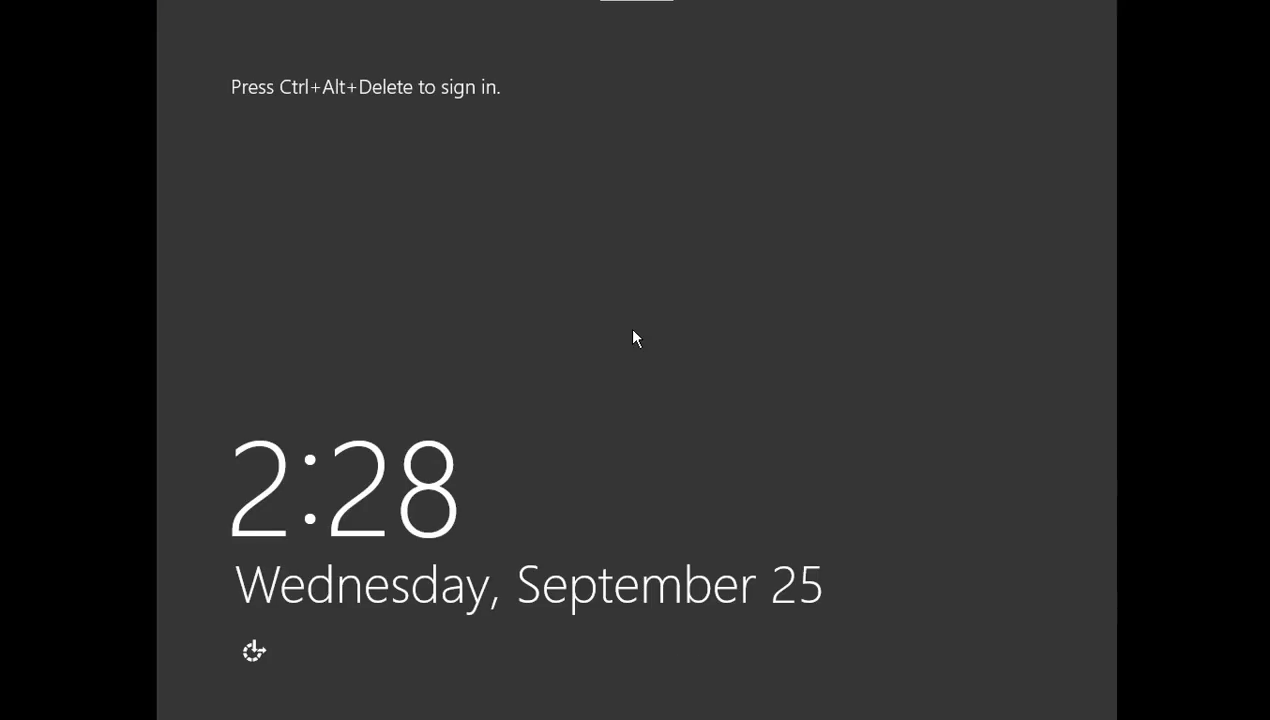
Send Ctrl+Alt+Delete to the client VM and clear a mistakenly typed password.
click(652, 18)
click(671, 71)
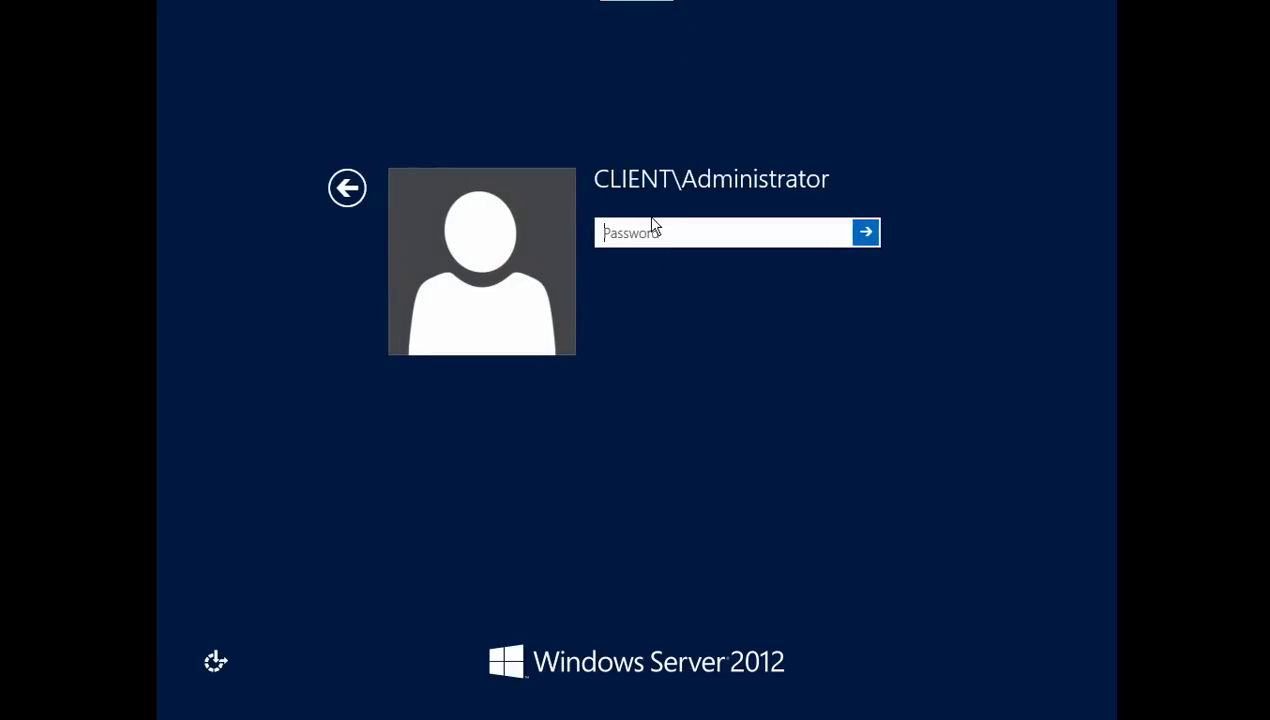
text(••)
key(BackSpace)
key(BackSpace)
click(494, 261)
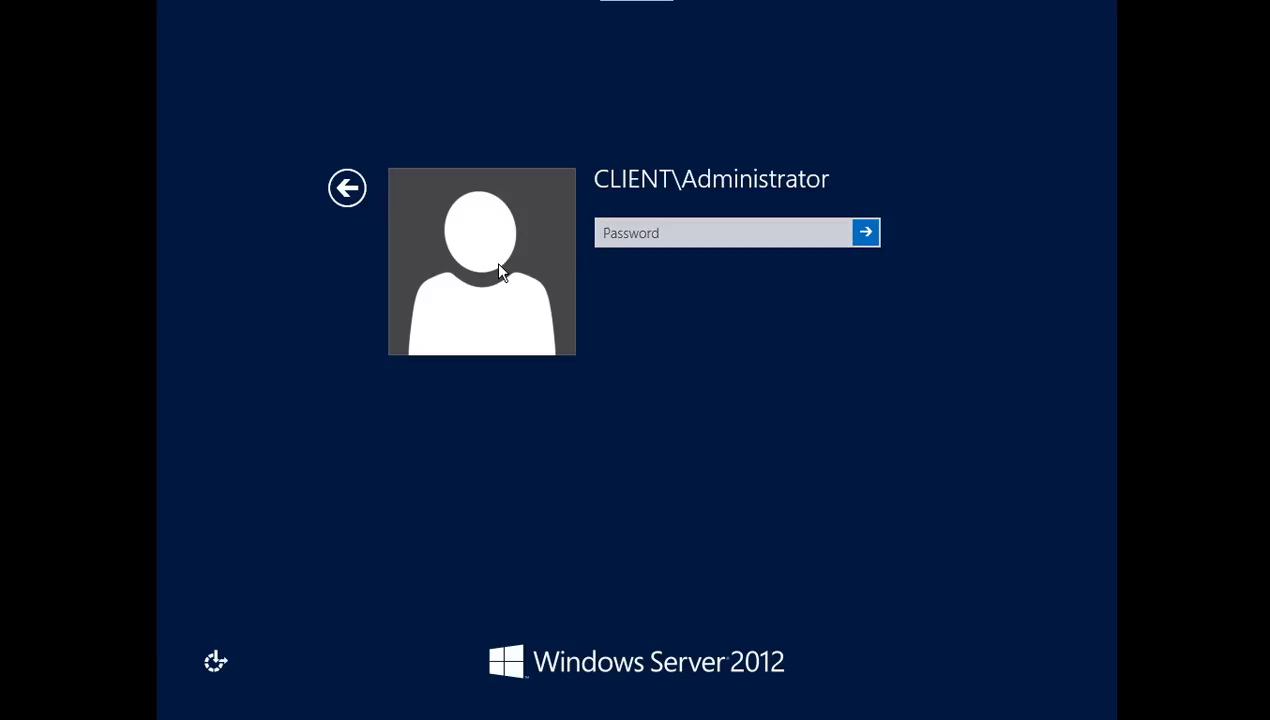
Sign in as Other user with the domain account example\test and its password.
click(347, 188)
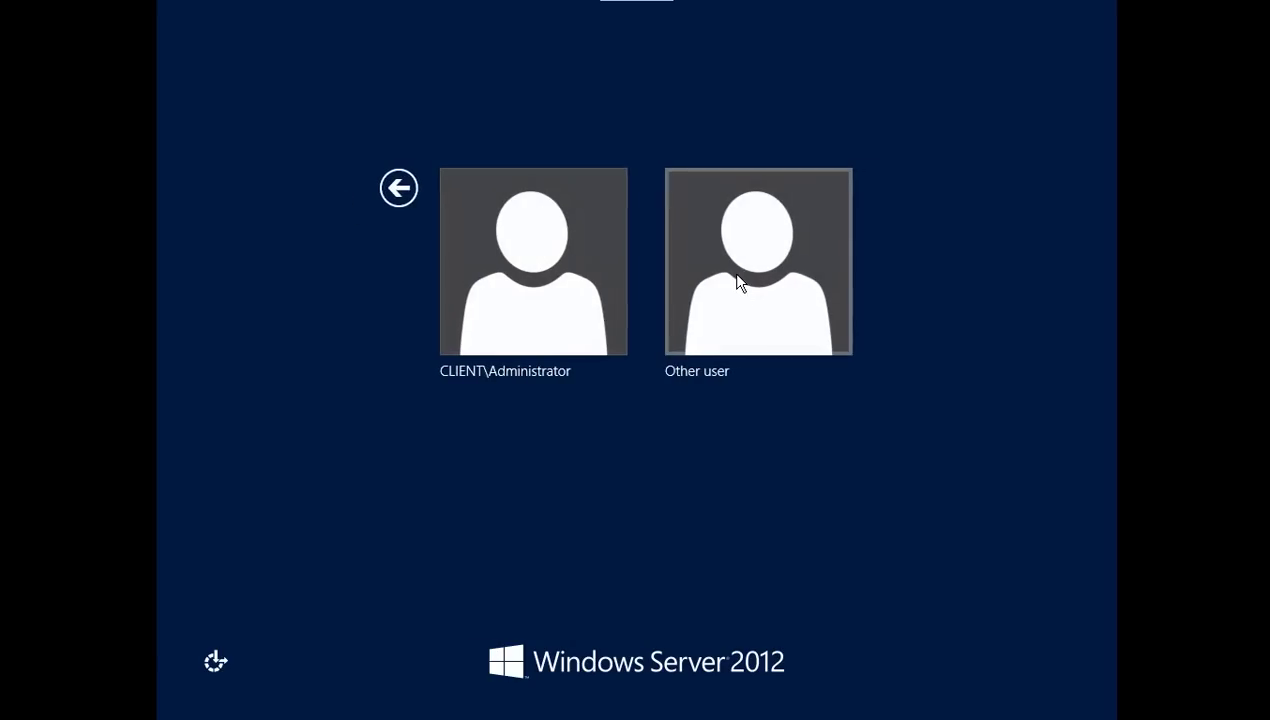
click(731, 272)
text(e)
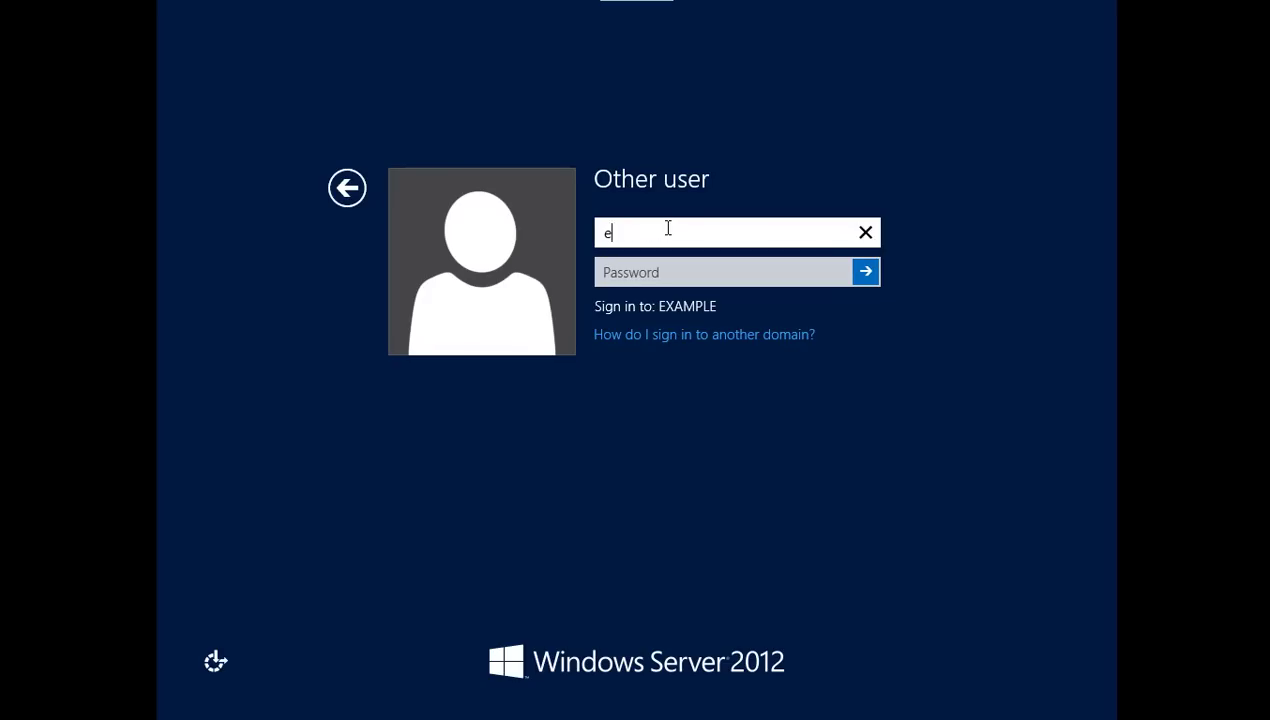
text(xample\)
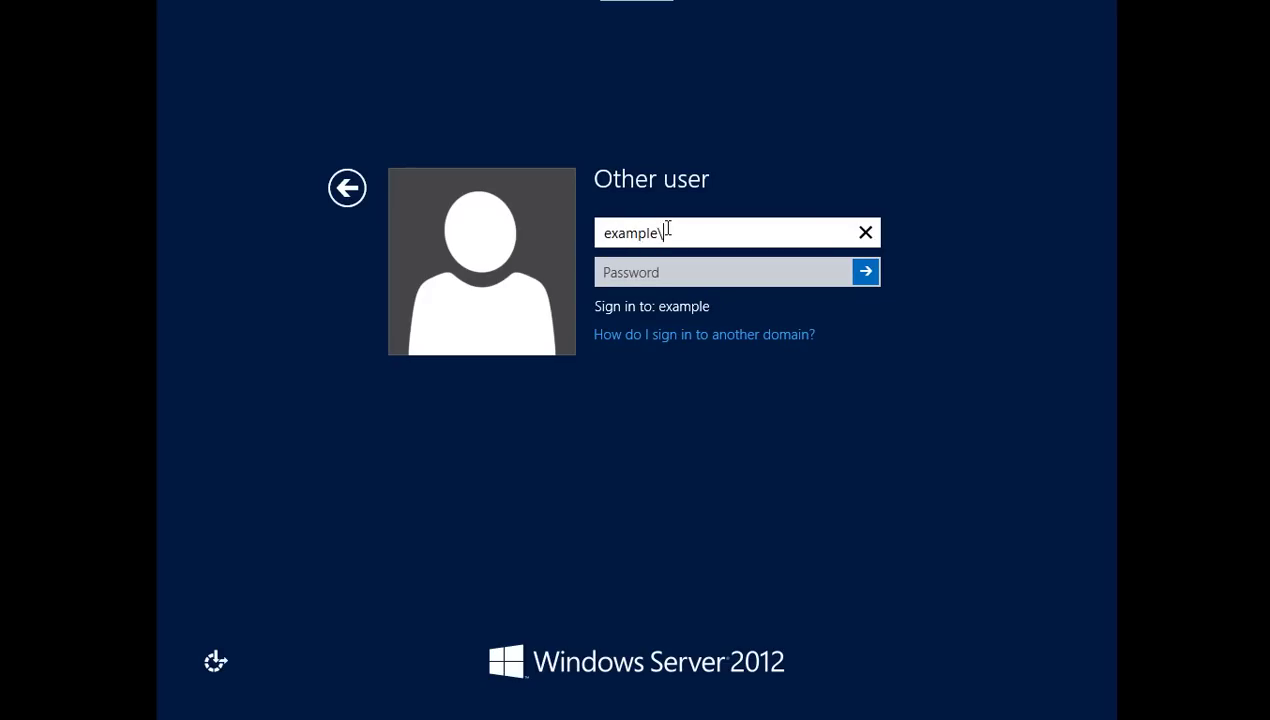
text(test)
key(Tab)
text(•••••••••)
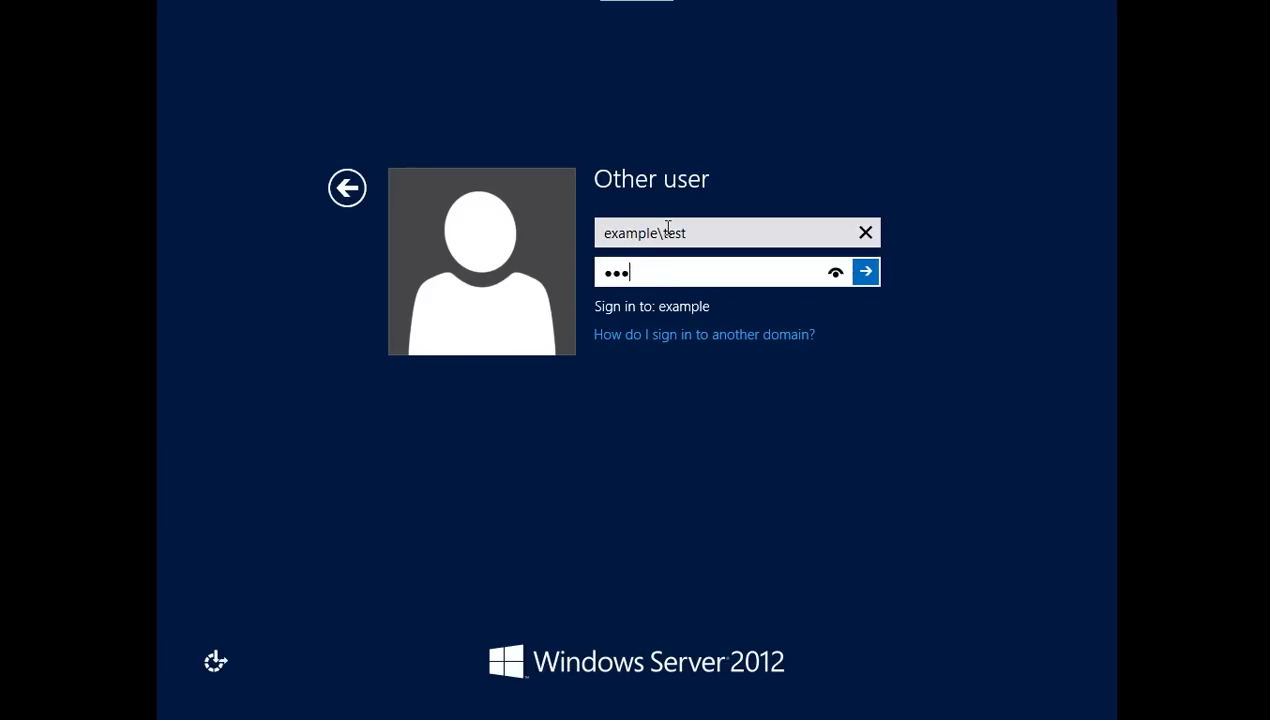
key(Return)
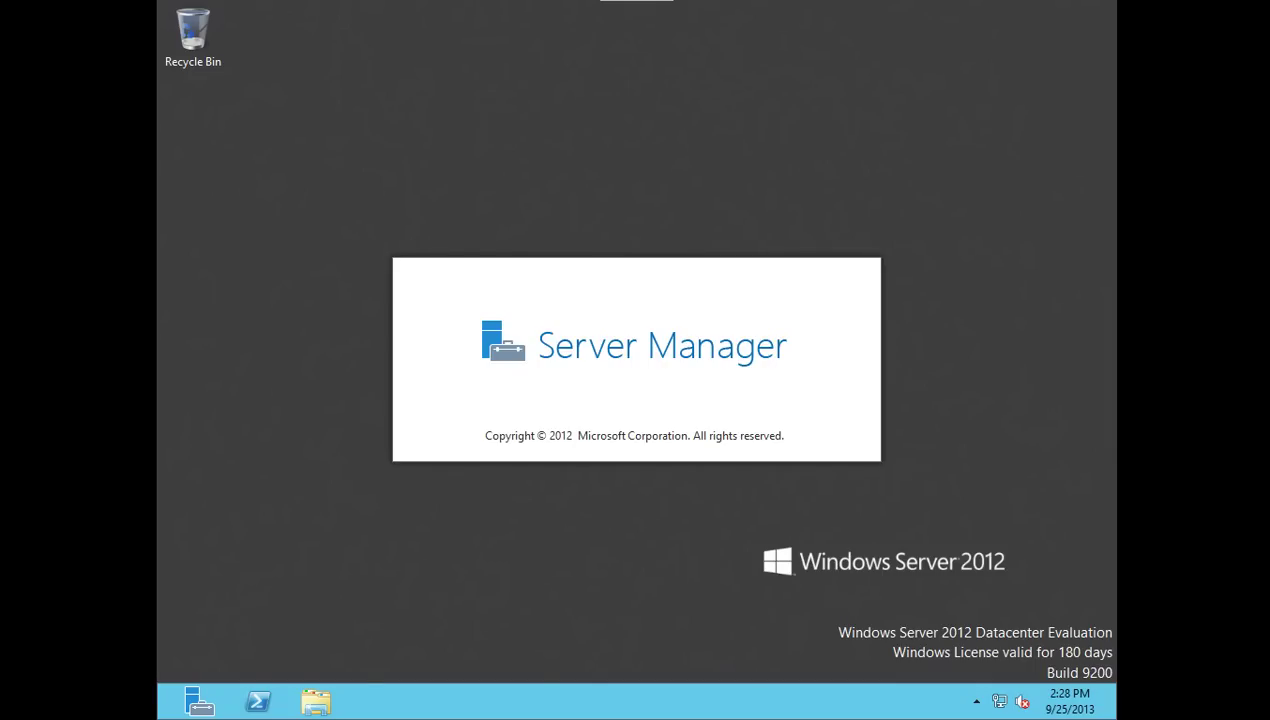
Launch cmd from the Run prompt and run ipconfig.
key(super+r)
text(c)
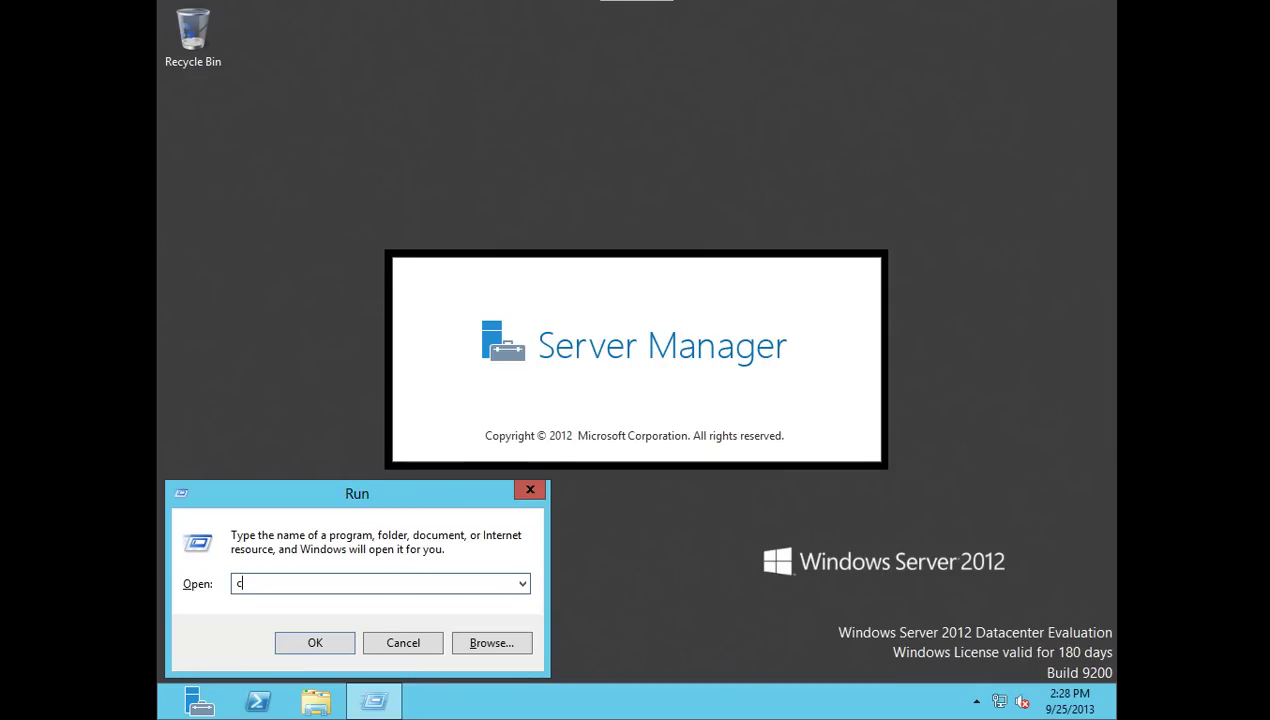
text(md)
key(Return)
text(ipconfig)
key(Return)
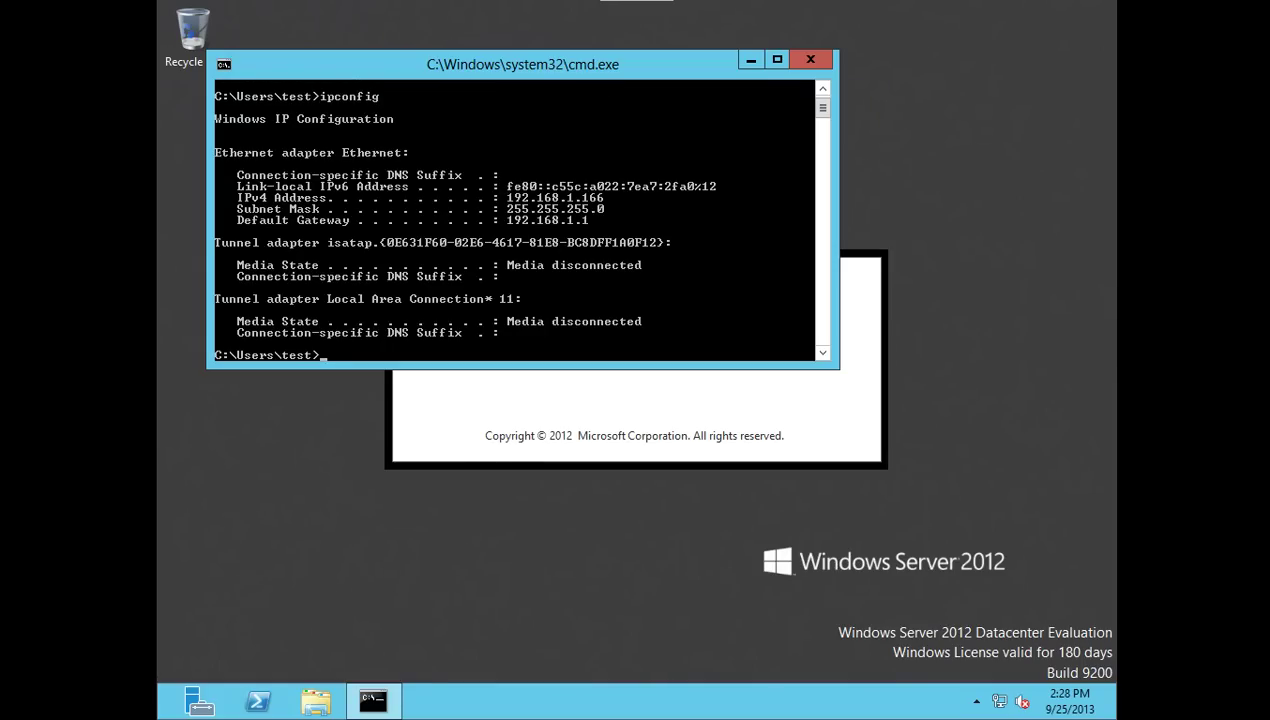
Run nslookup for 192.168.1.166 and client.example.com, then close the command prompt.
text(nslo)
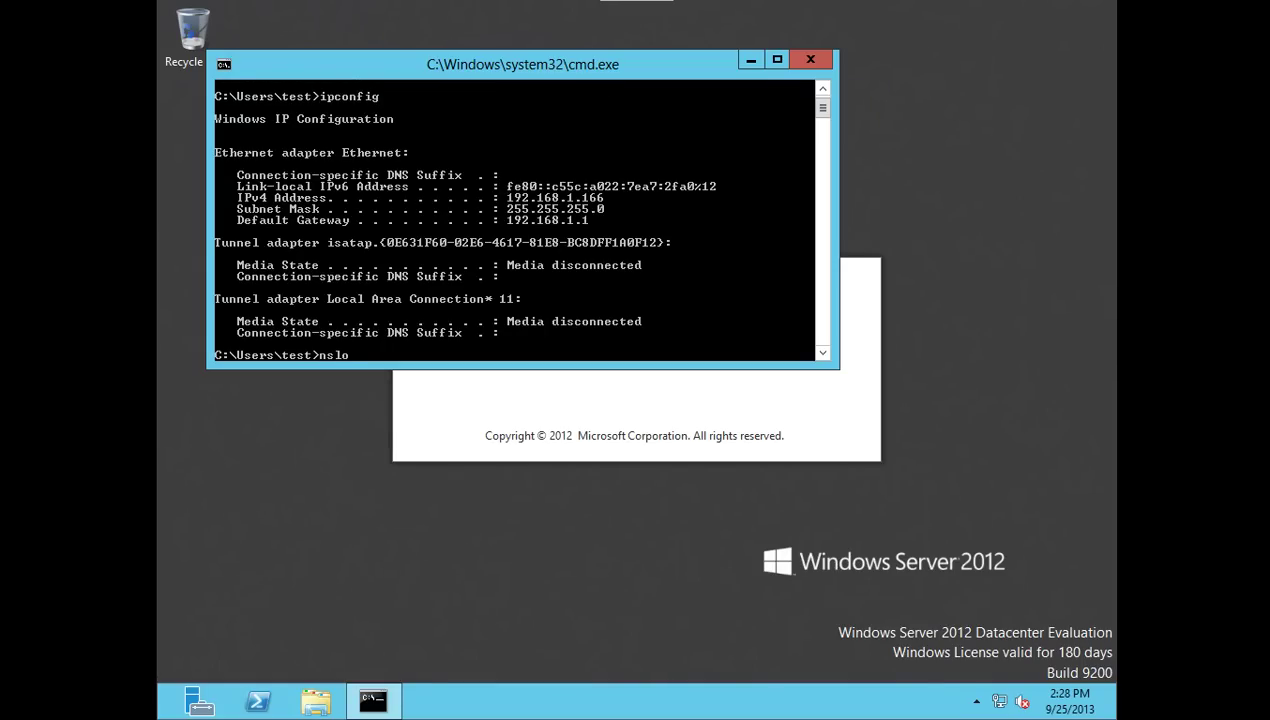
text(okup)
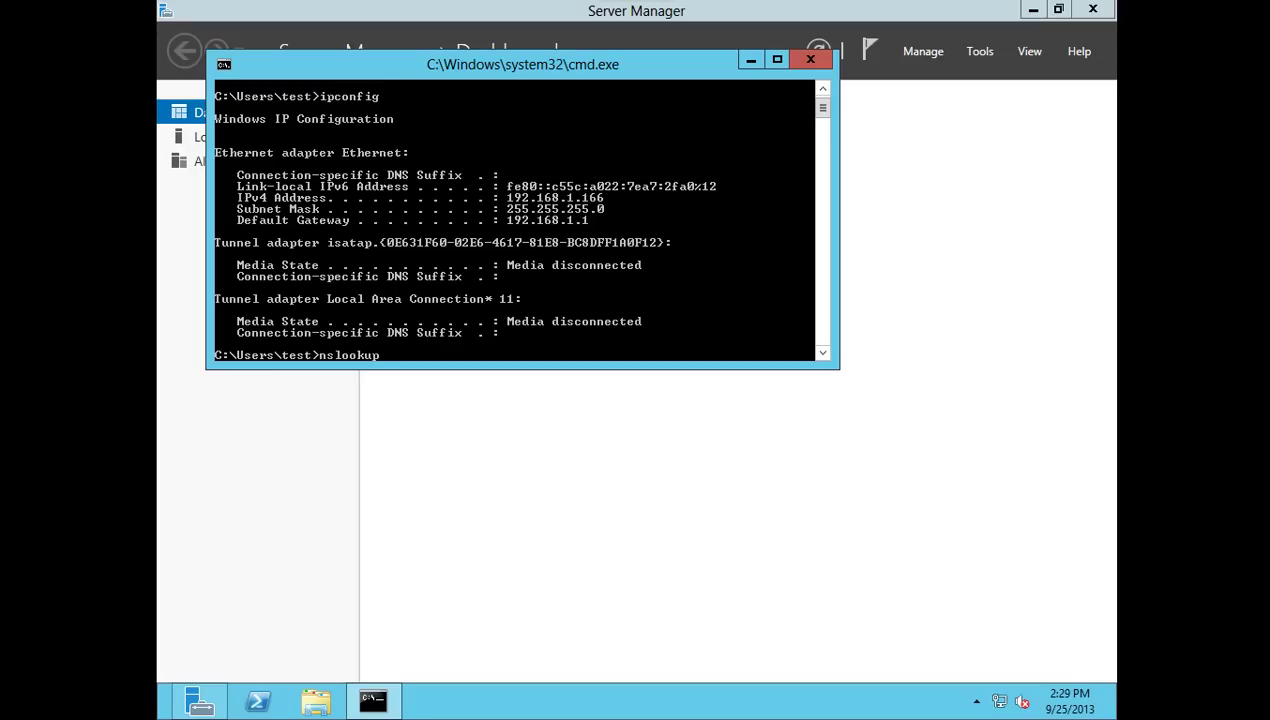
text( 192.168.)
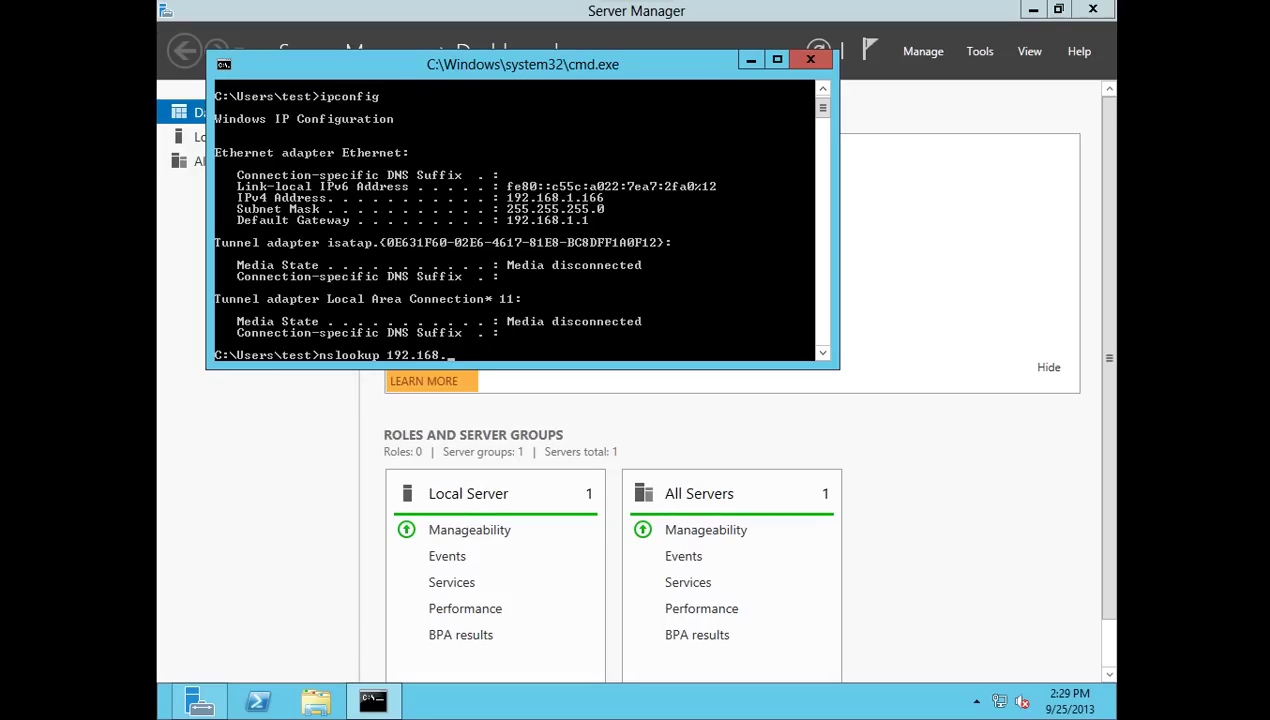
text(1.166)
key(Return)
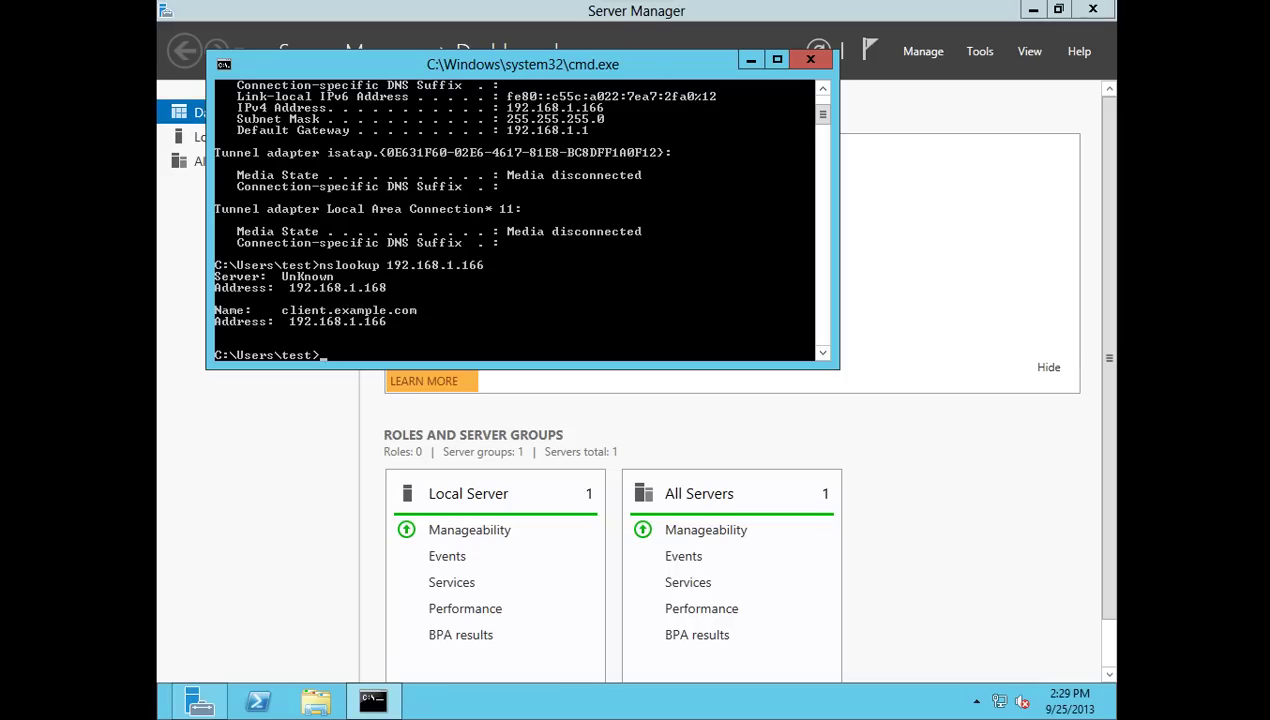
key(Up)
key(BackSpace)
key(BackSpace)
key(BackSpace)
key(BackSpace)
key(BackSpace)
key(BackSpace)
key(BackSpace)
key(BackSpace)
key(BackSpace)
key(BackSpace)
key(BackSpace)
key(BackSpace)
text(client.example.com)
key(Return)
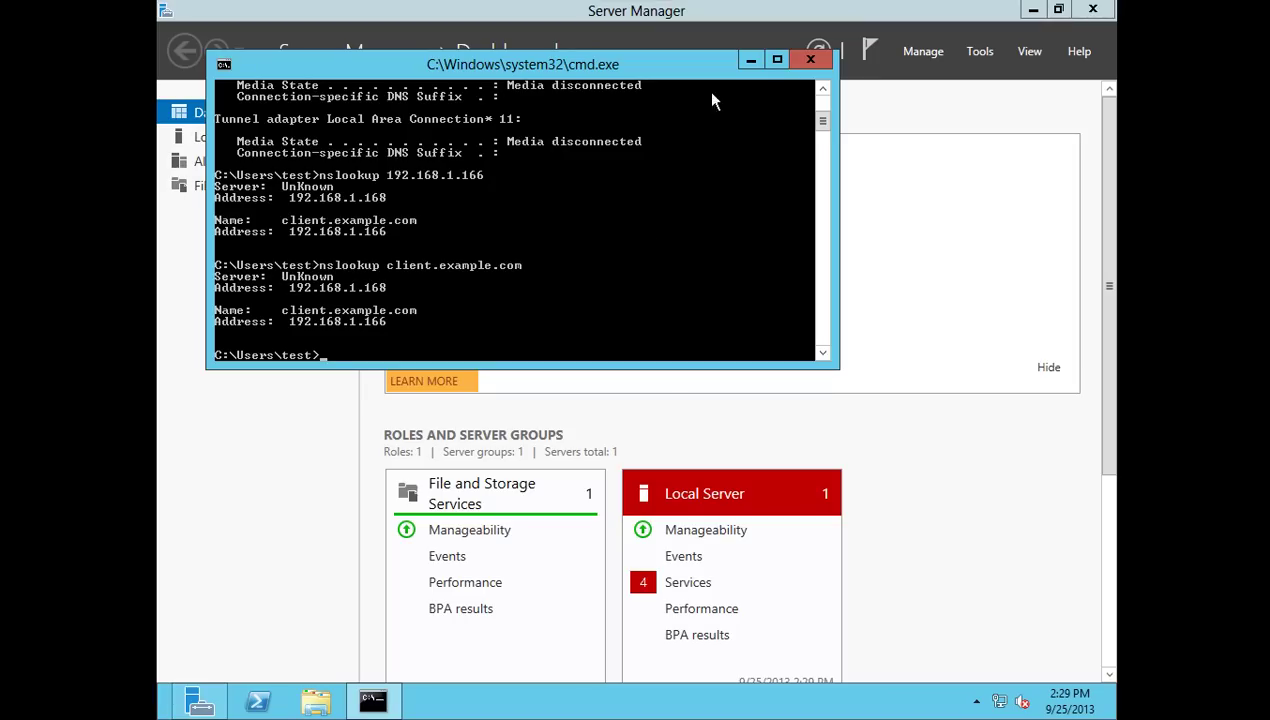
click(816, 58)
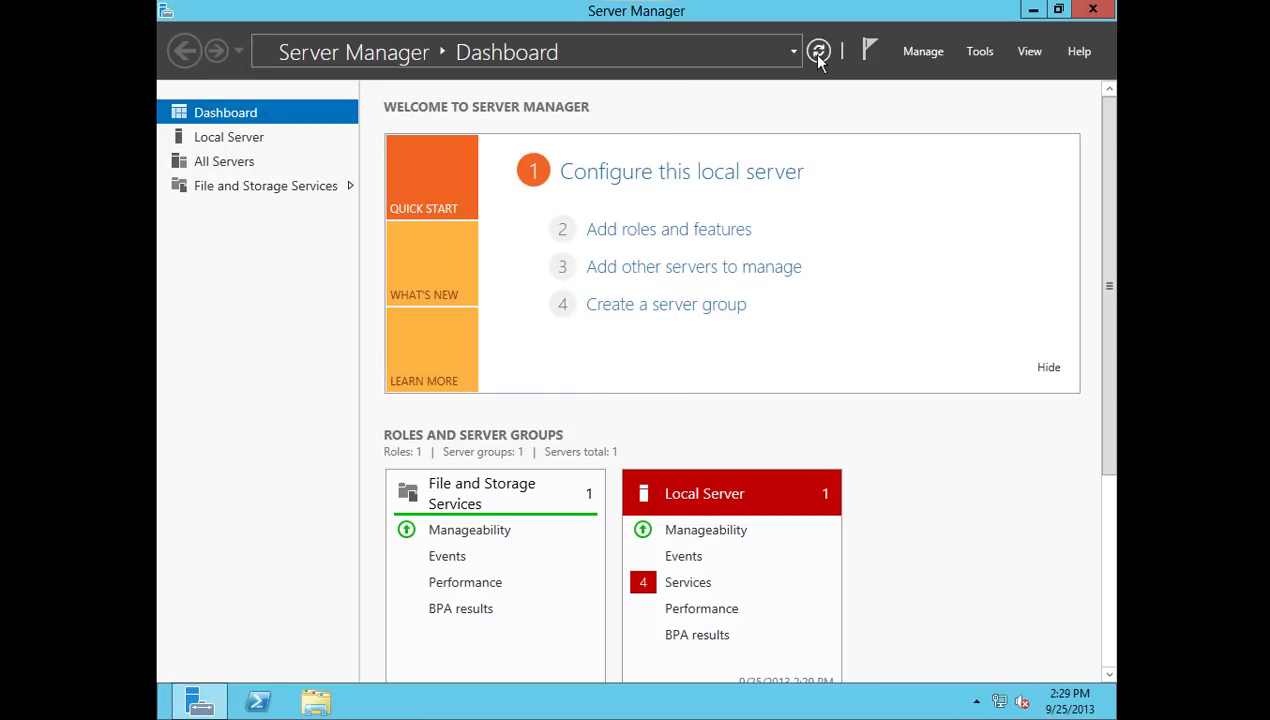
Close Server Manager and the client VM, then show the server VM full screen.
click(1089, 9)
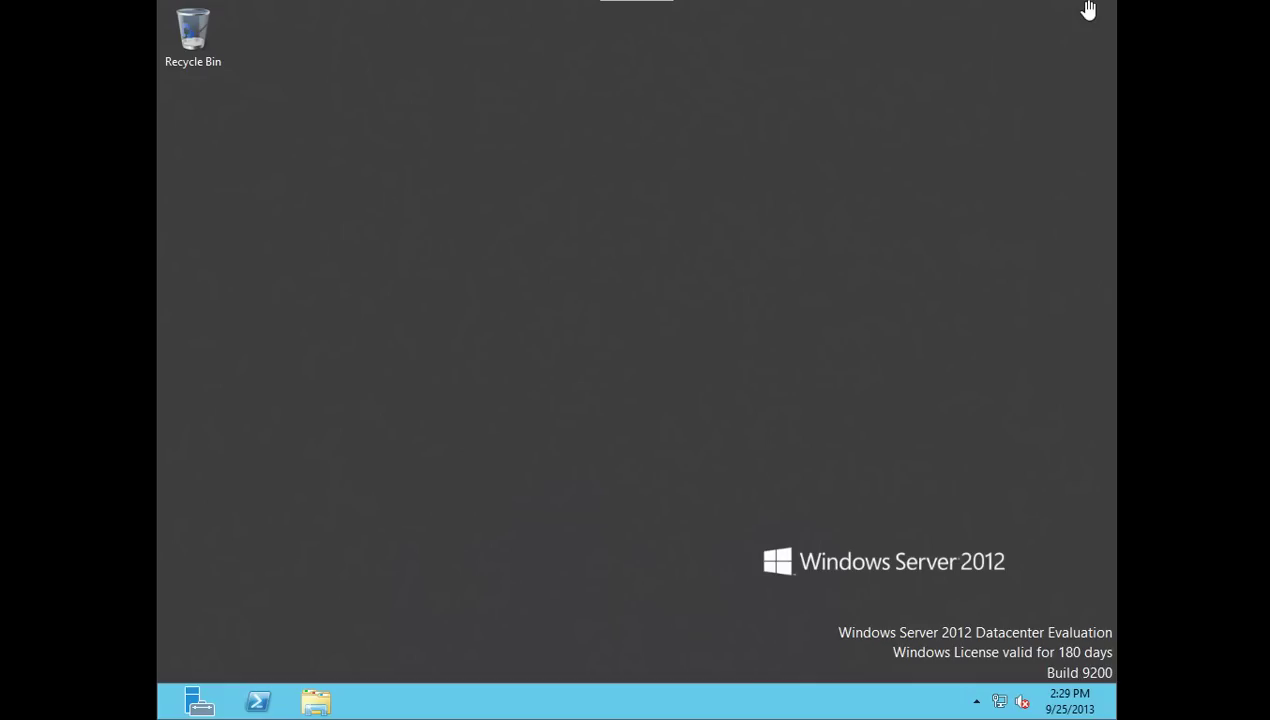
click(625, 16)
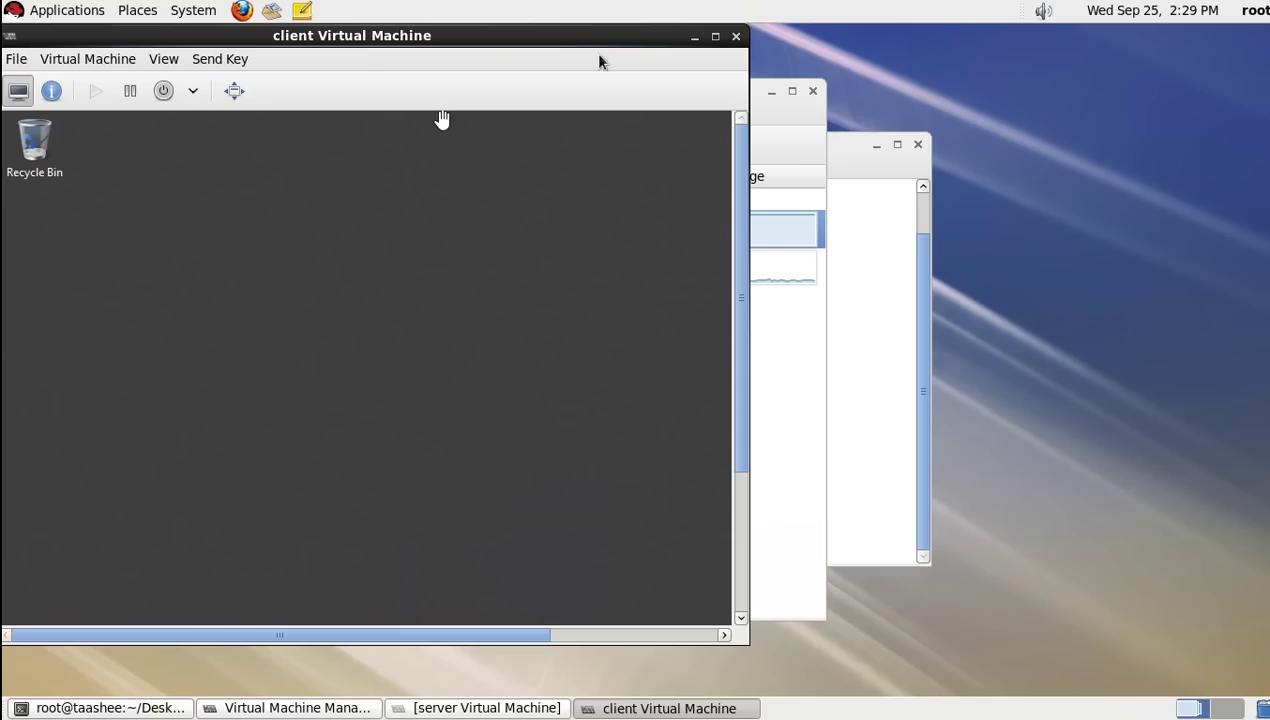
click(736, 37)
double_click(401, 262)
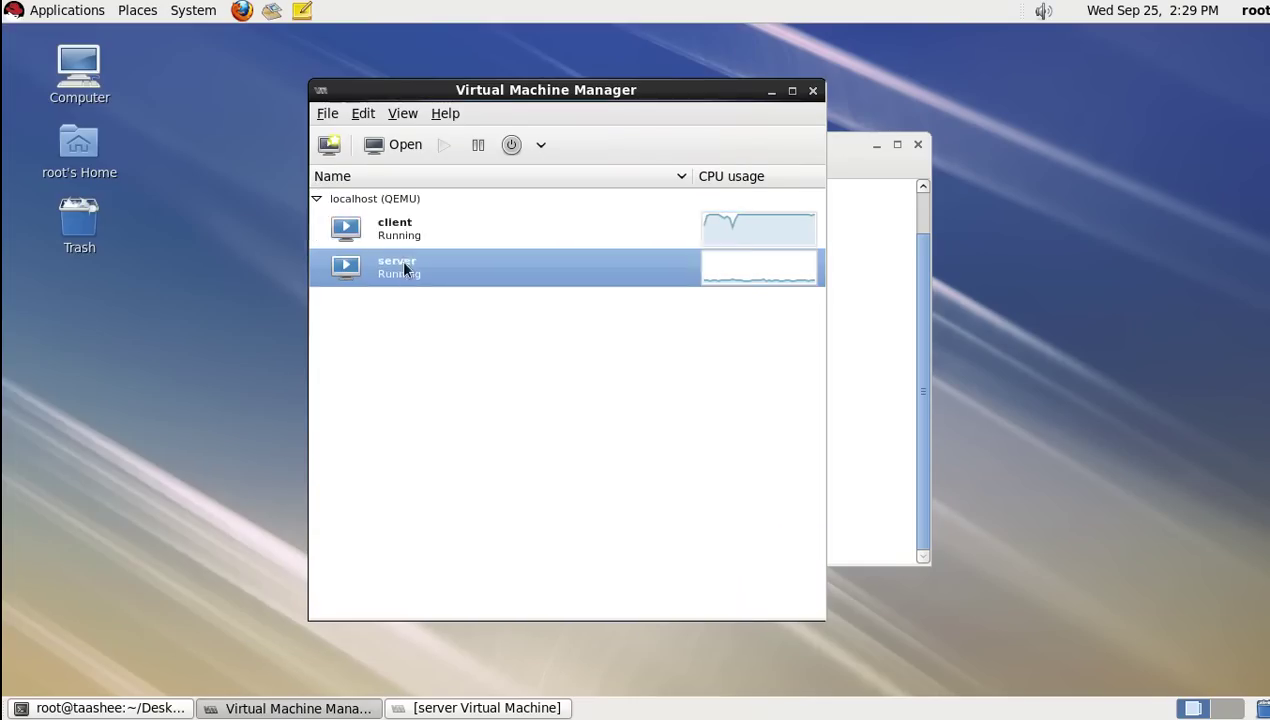
click(163, 59)
click(193, 130)
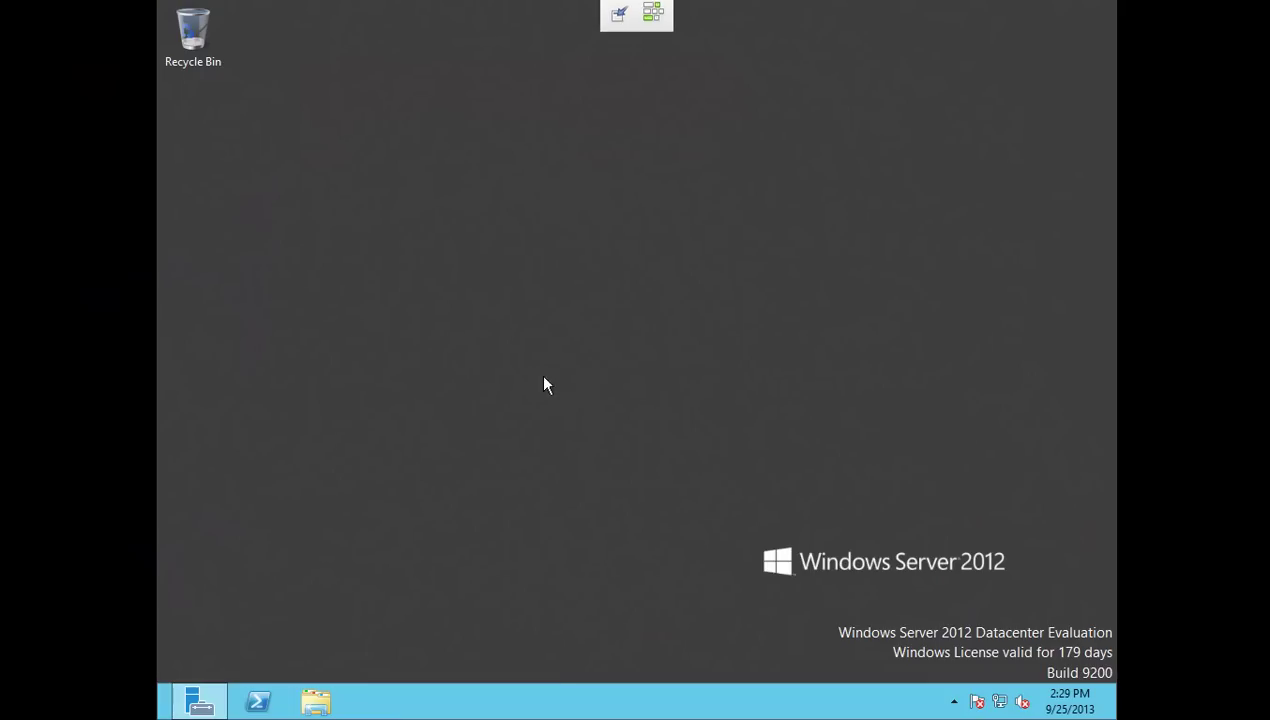
Type 'Now we will learn about how to configure DHCP Server and Client' in Notepad and minimize it.
key(super+r)
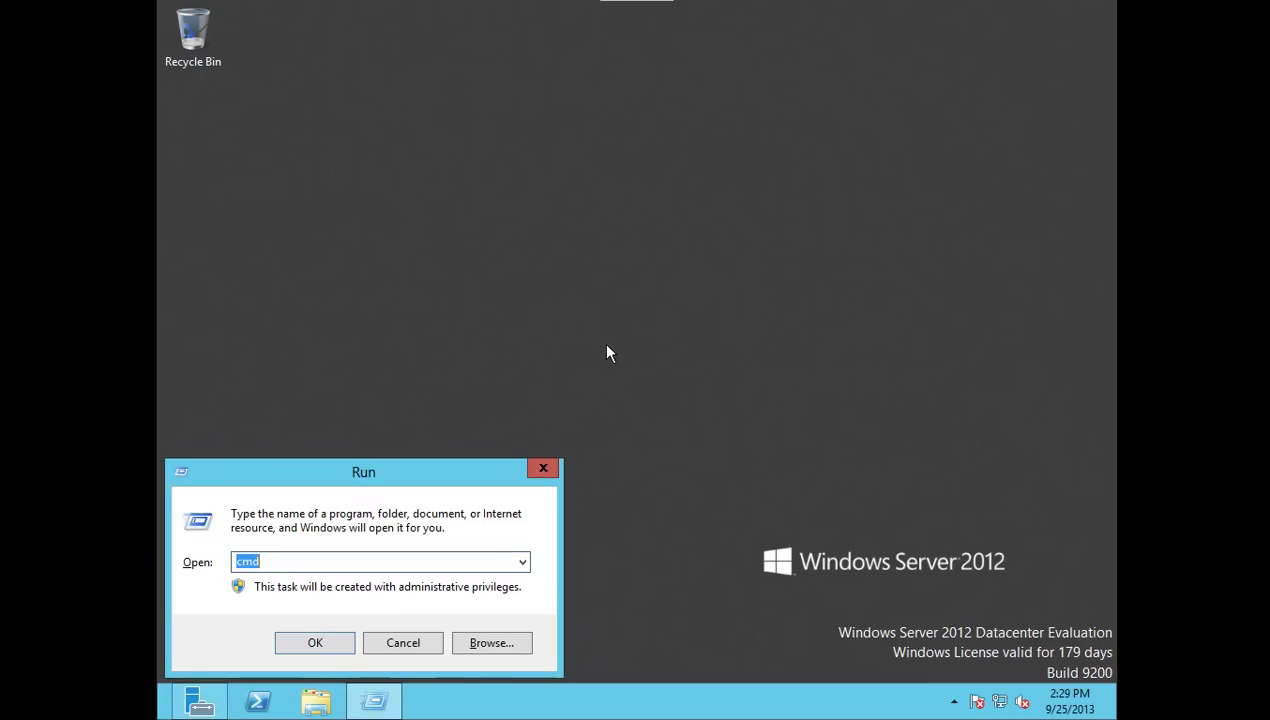
text(note)
key(Down)
key(Return)
text(Now we will le)
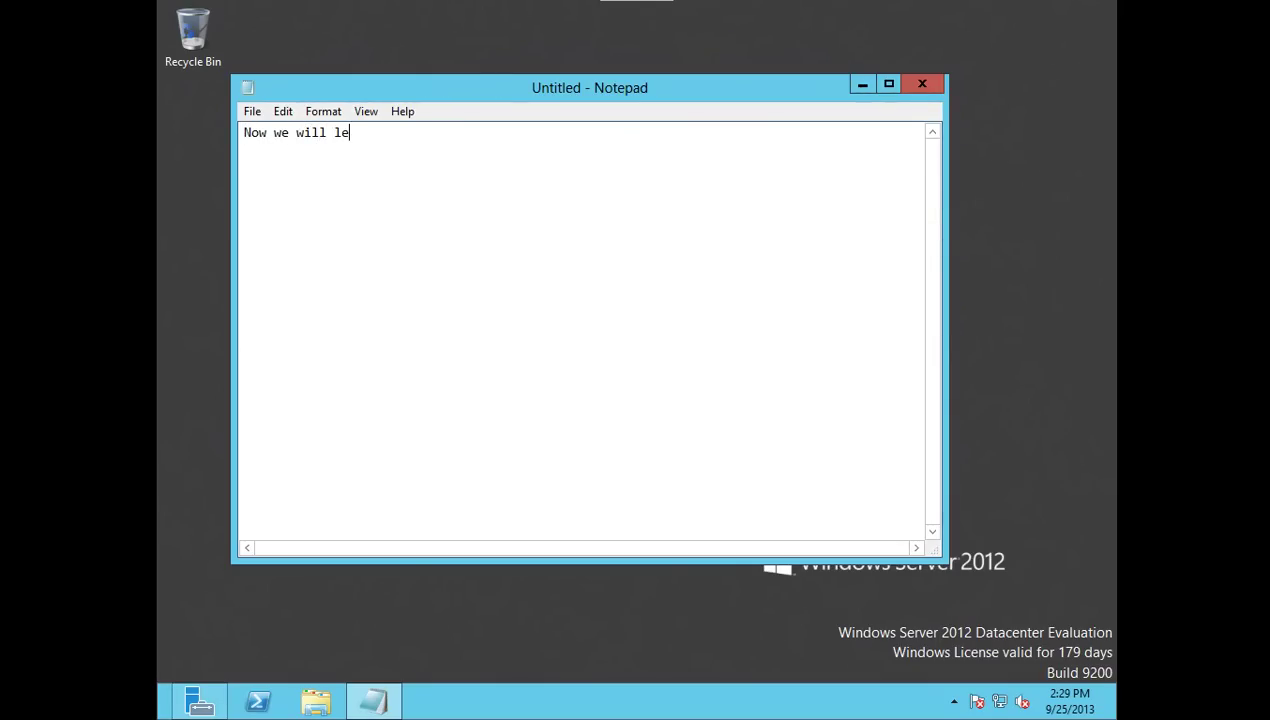
text(arn about how to c)
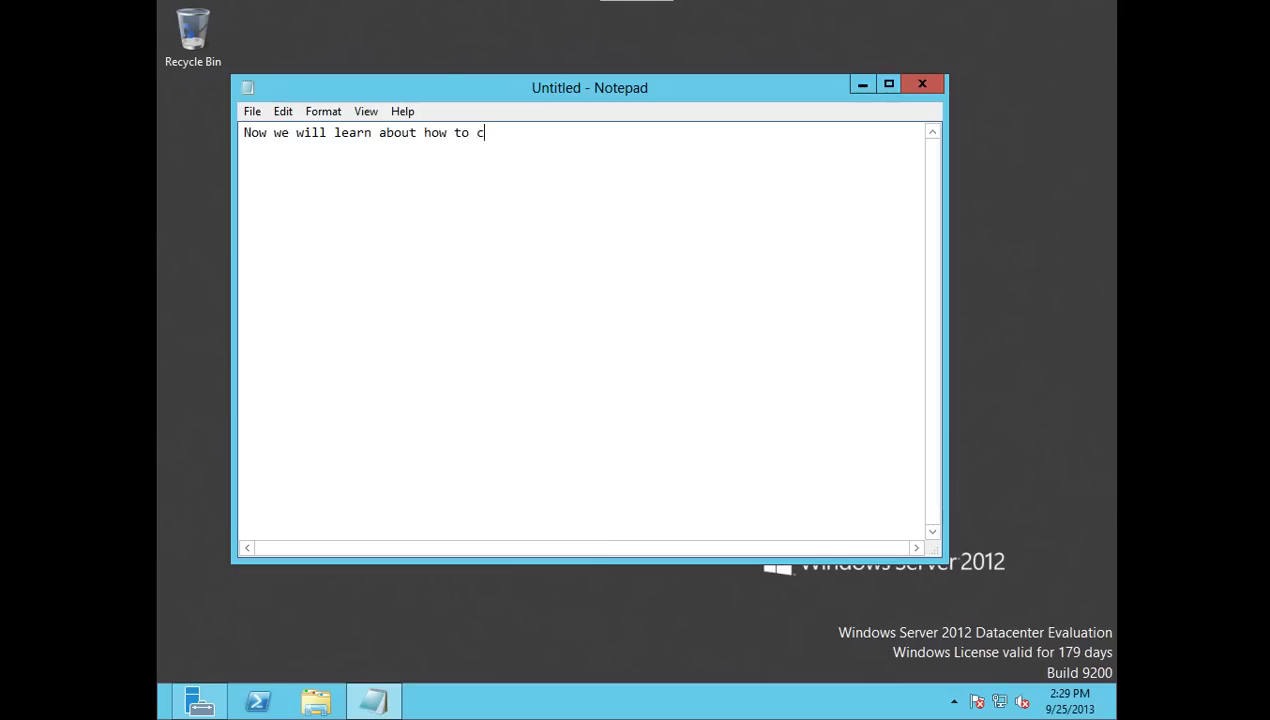
text(onfigure DHCP Server)
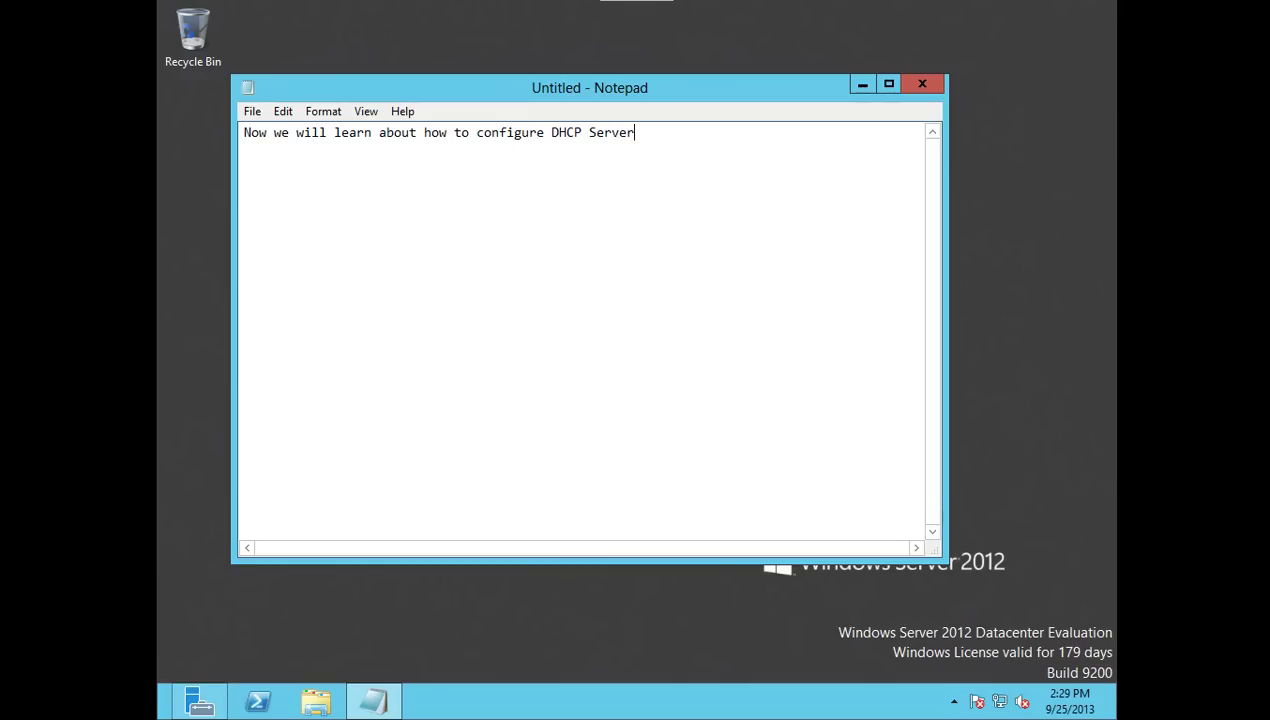
text( and Client)
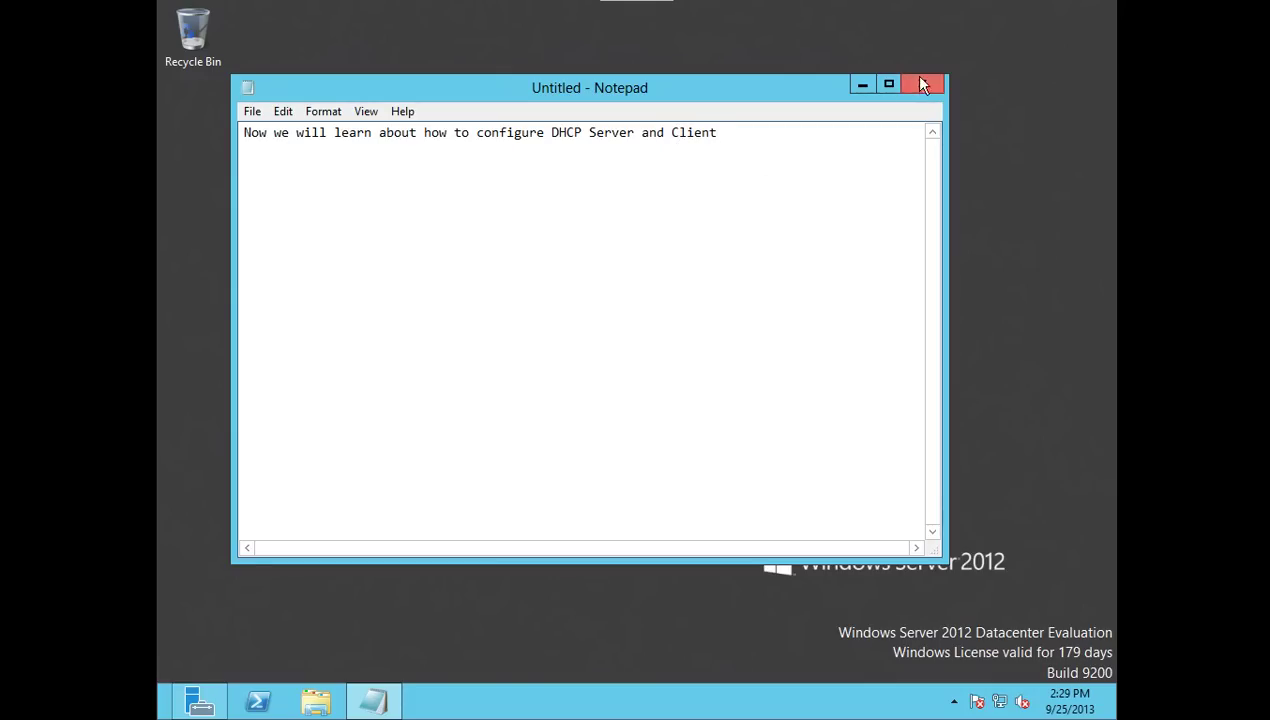
click(862, 84)
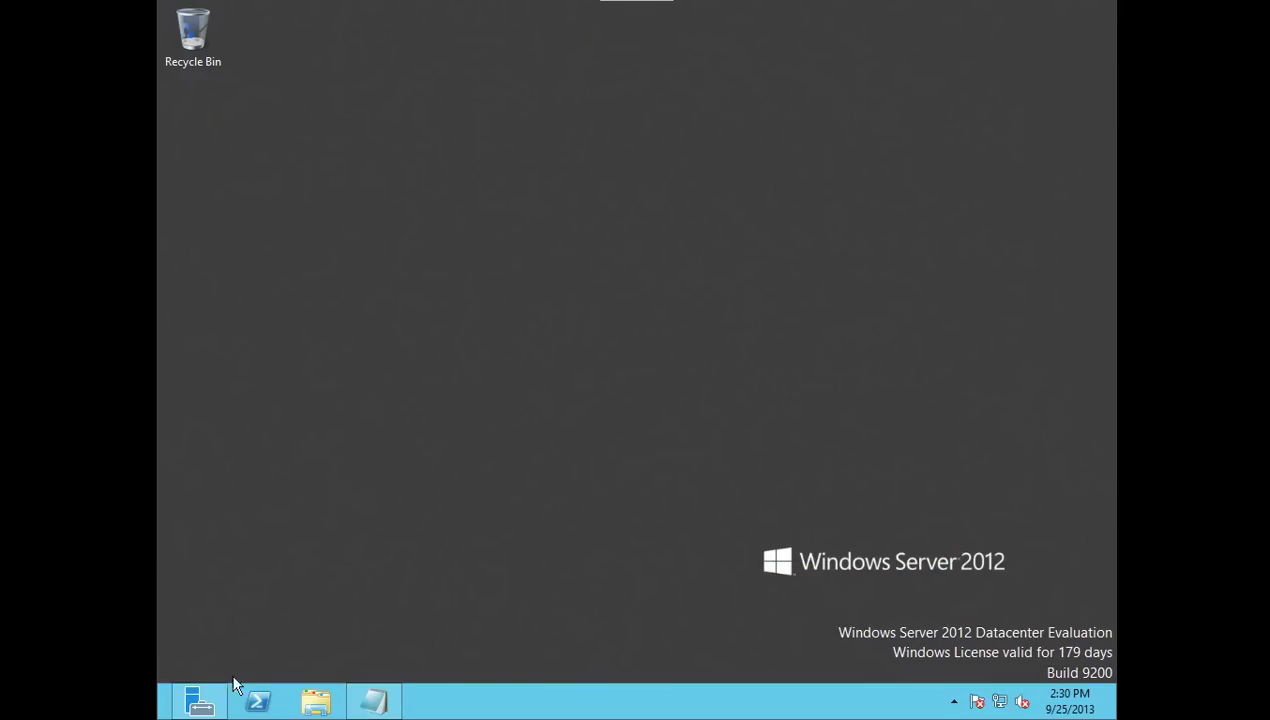
Install the DHCP Server role and its required features on the local server.
click(200, 701)
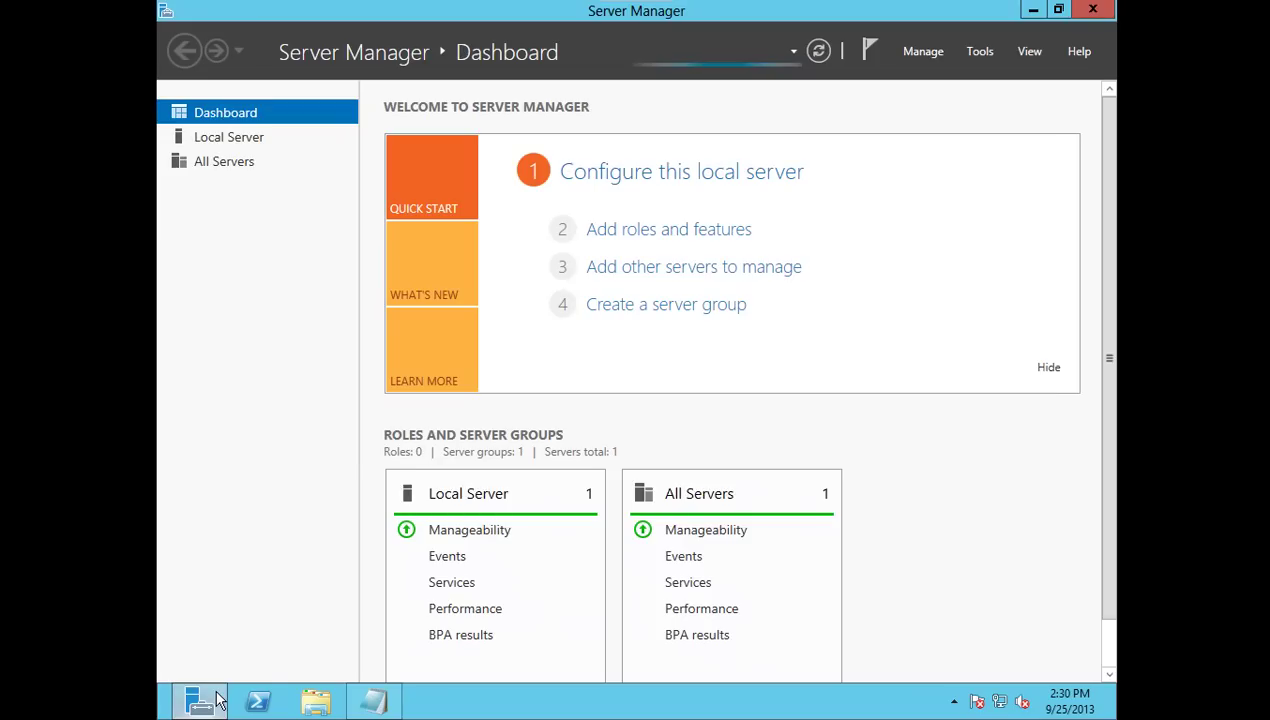
click(655, 232)
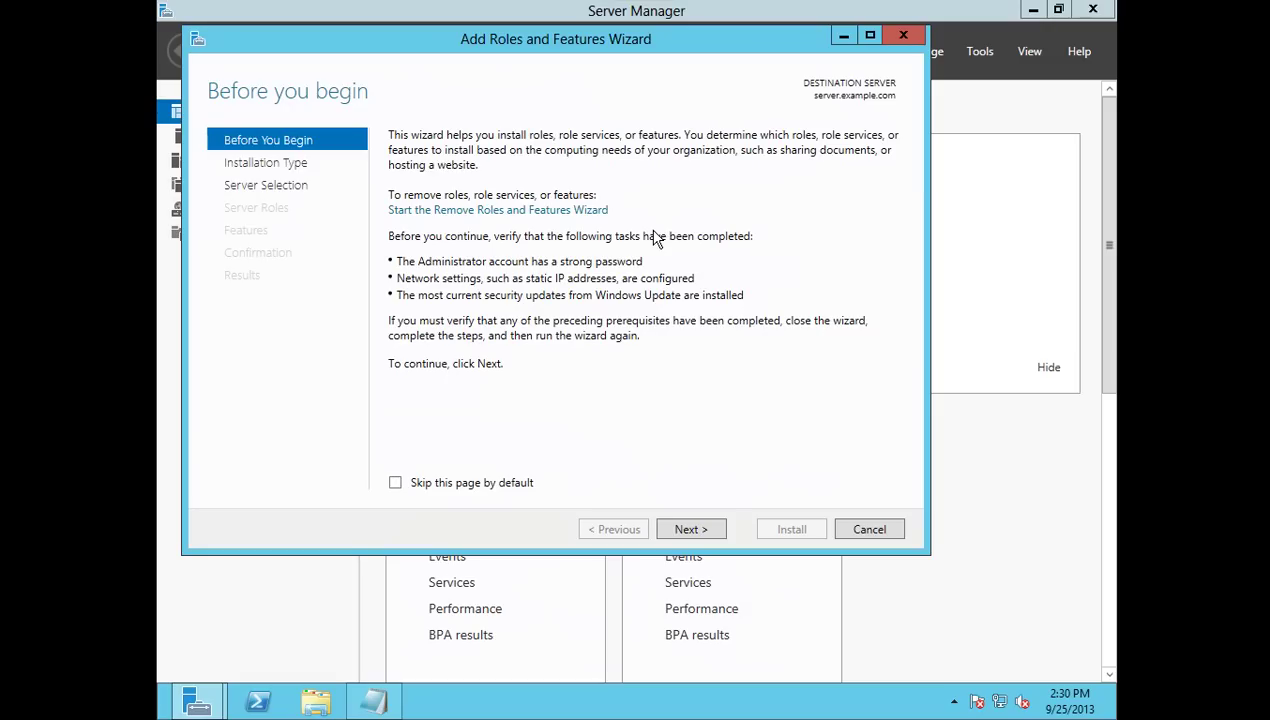
click(702, 532)
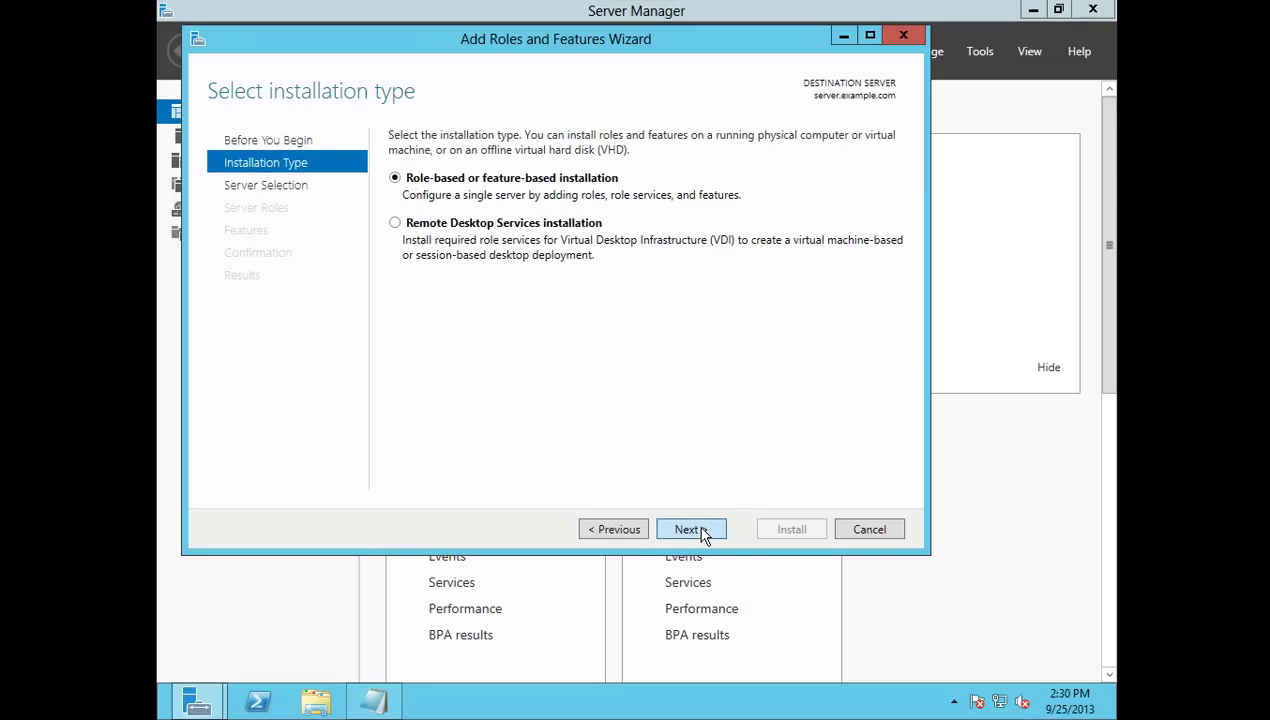
click(690, 529)
click(690, 529)
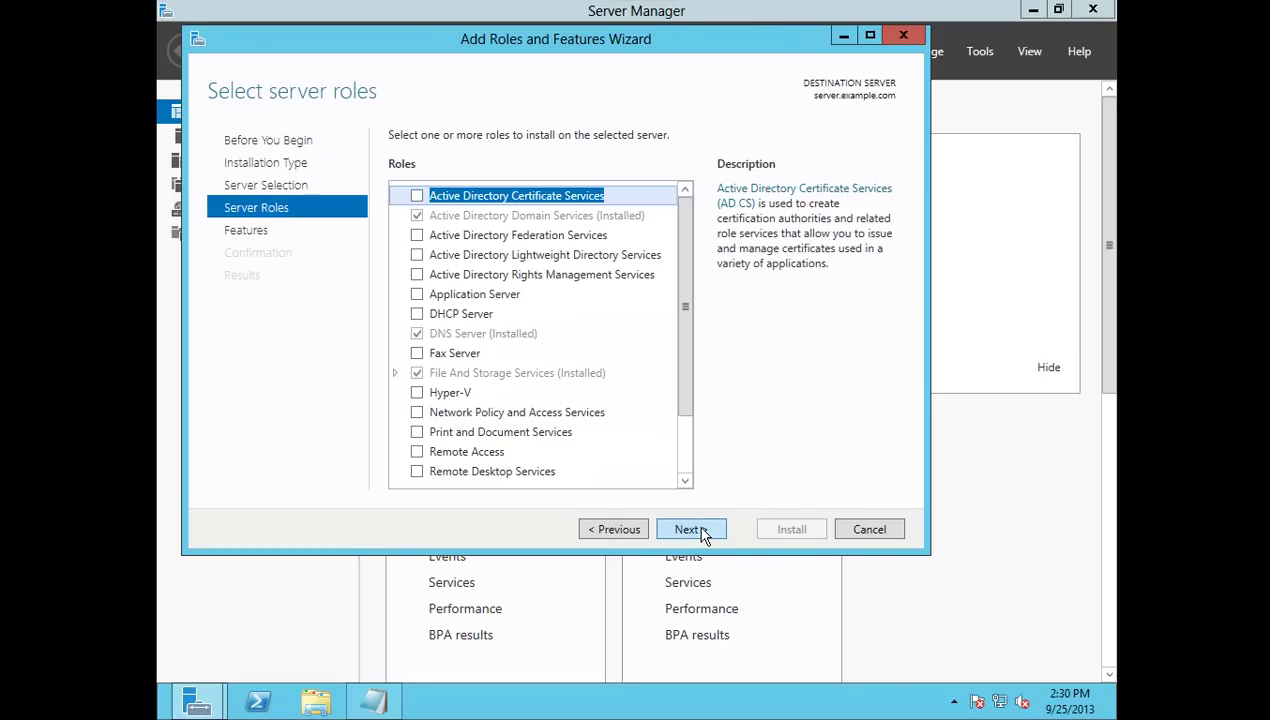
click(416, 315)
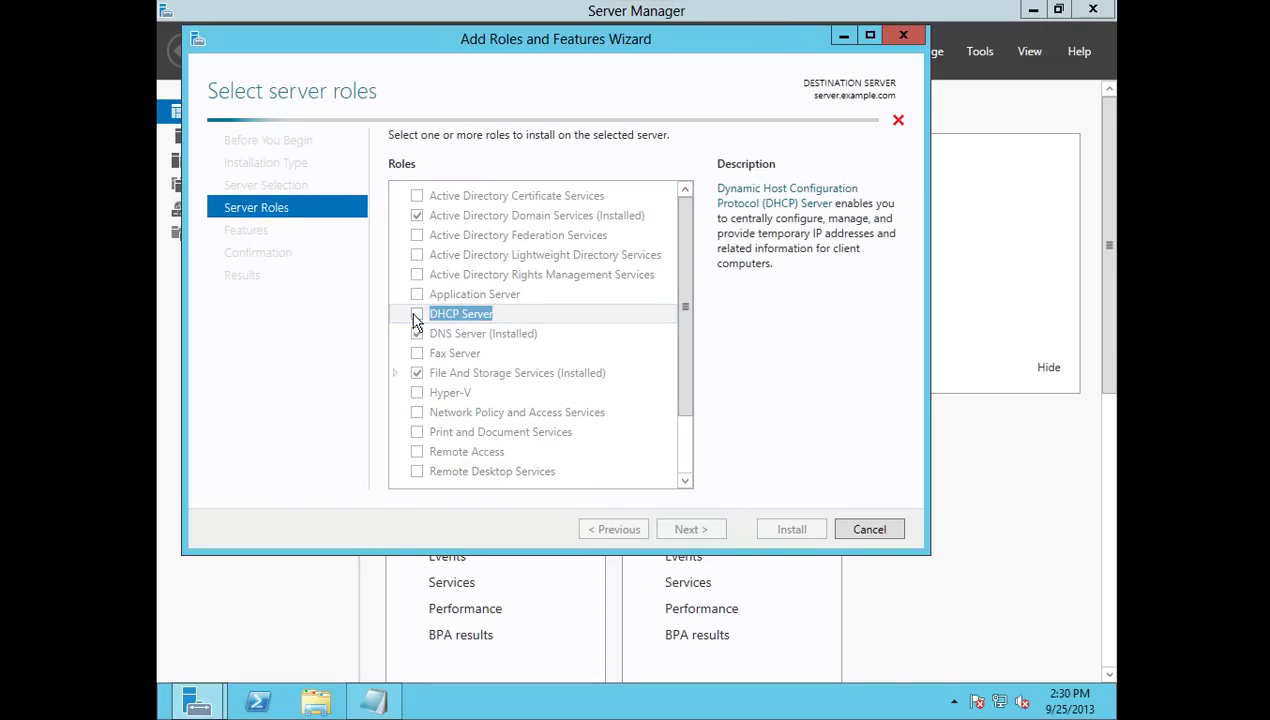
click(610, 452)
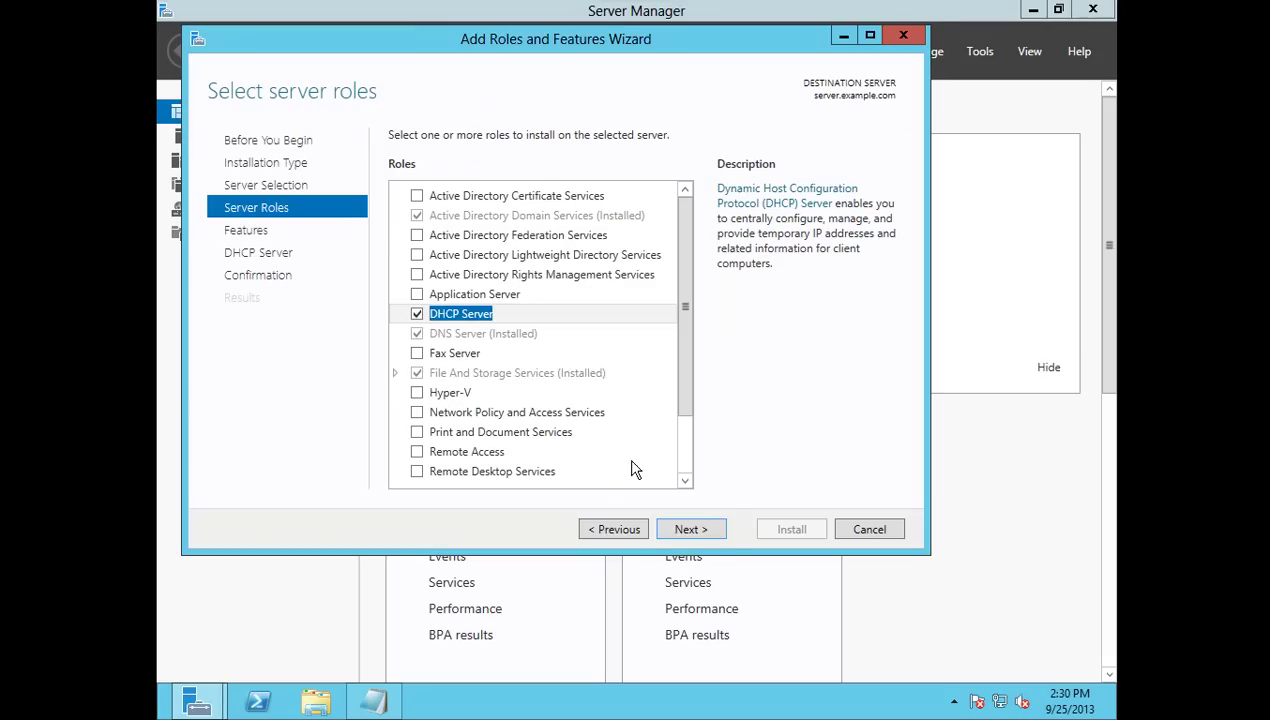
click(690, 529)
click(690, 529)
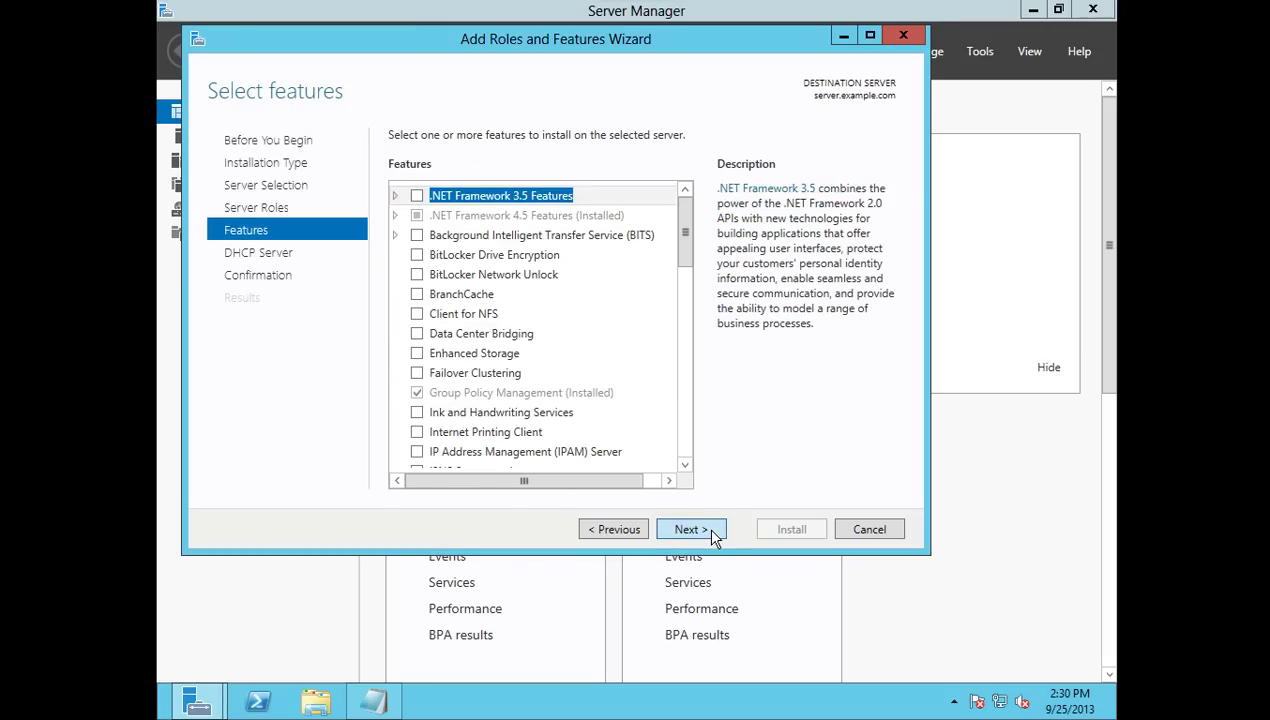
click(712, 531)
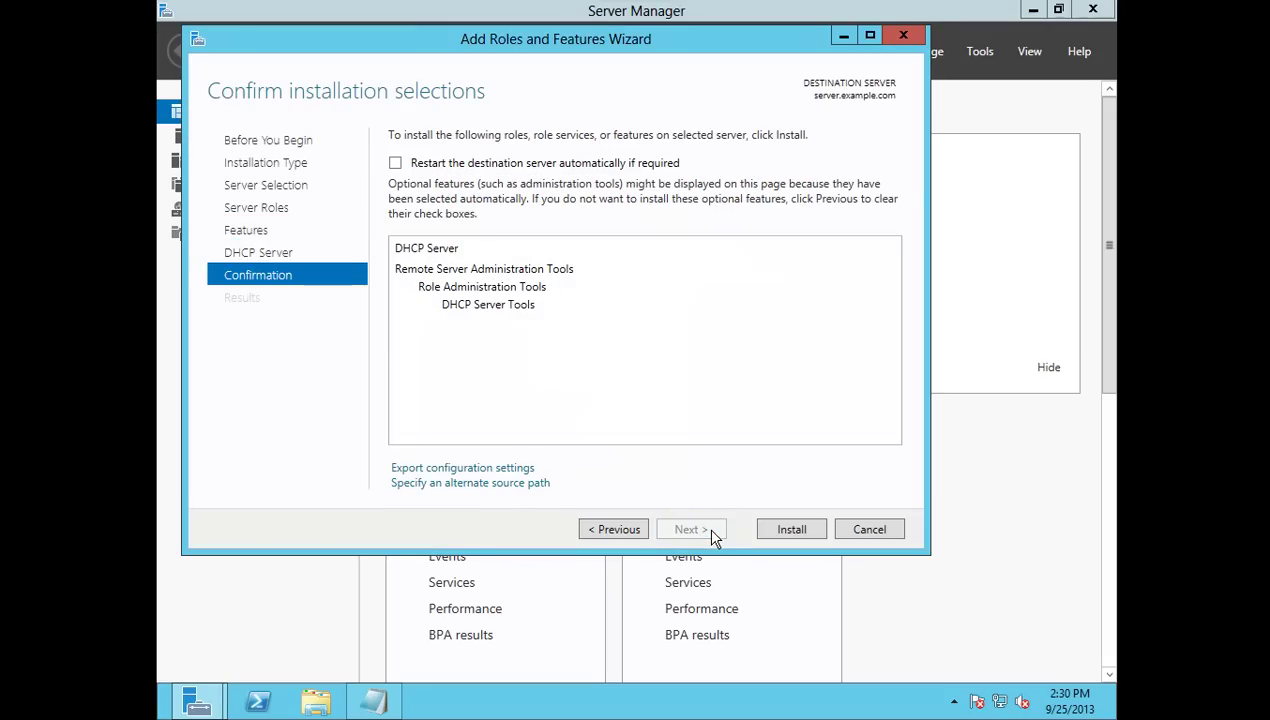
click(792, 530)
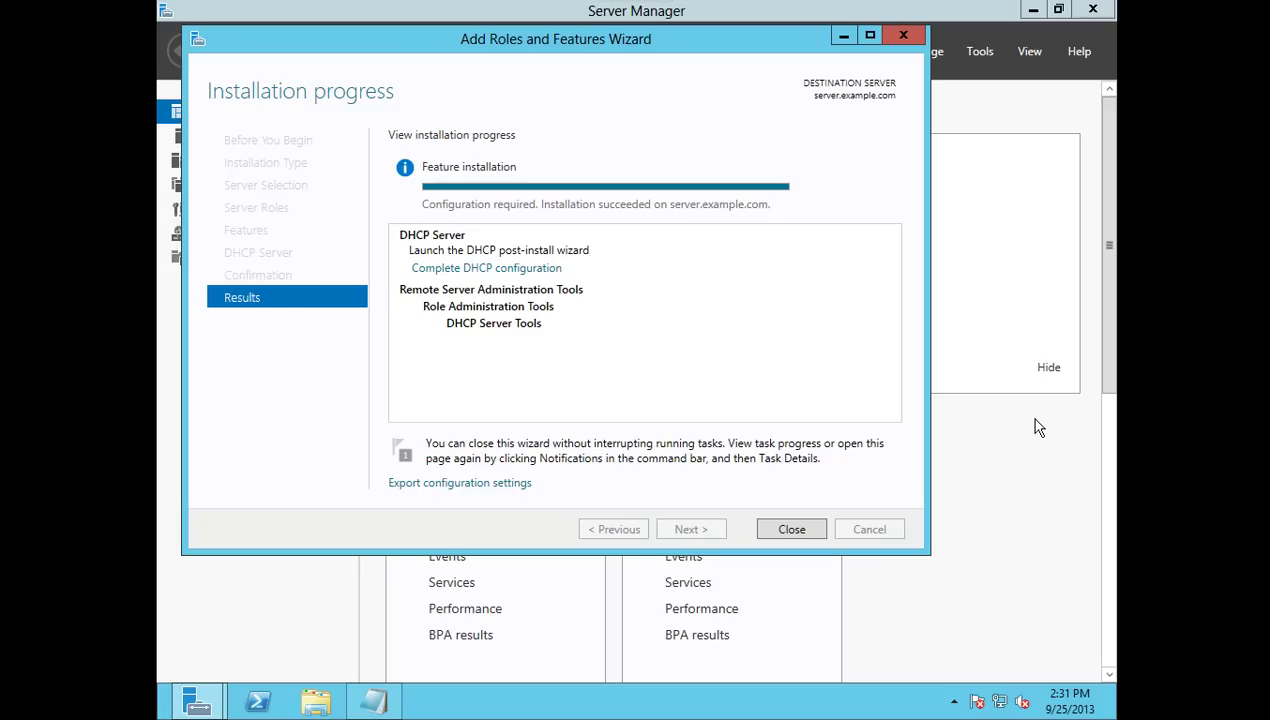
Commit the DHCP post-install security groups and authorization, then close the wizards and Server Manager.
click(500, 270)
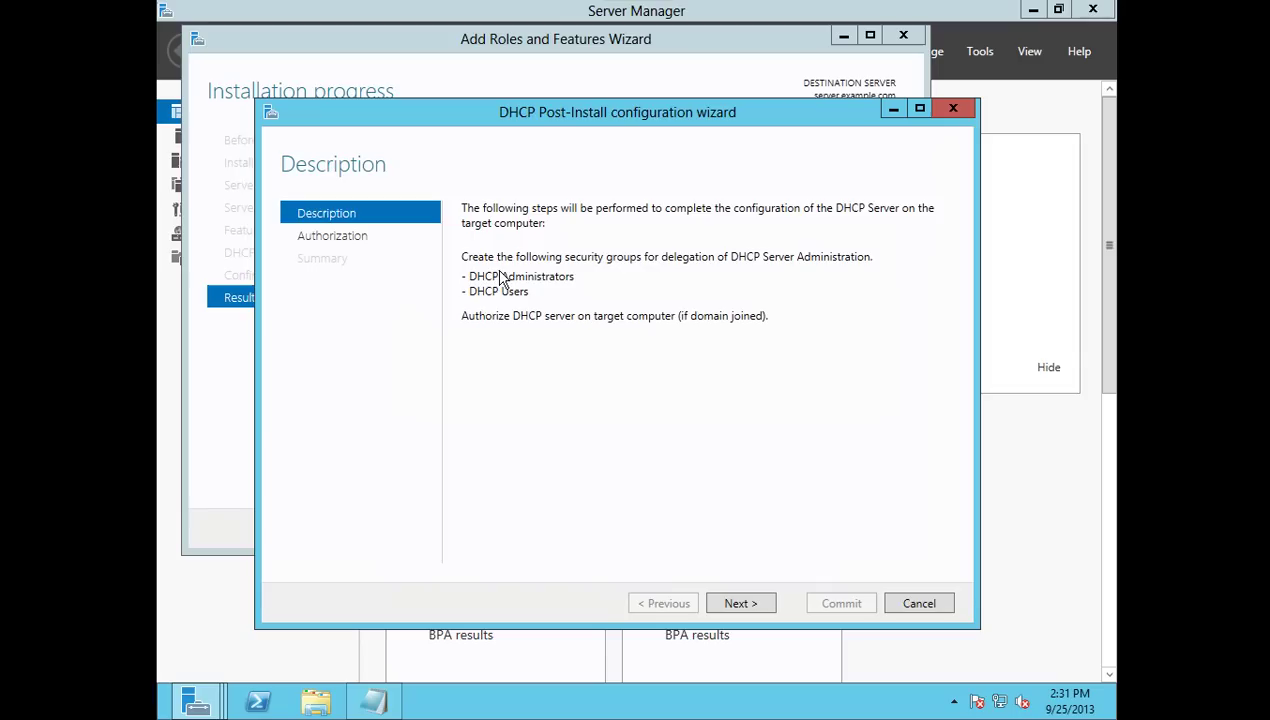
click(740, 604)
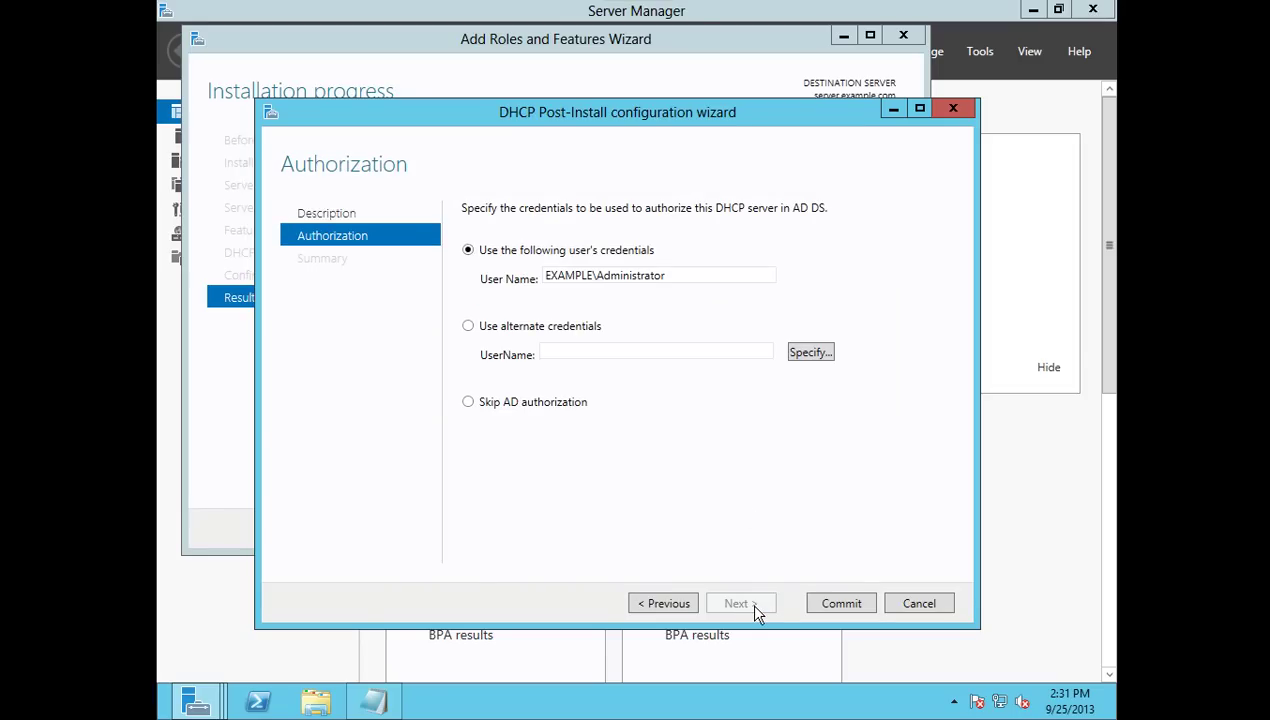
click(826, 609)
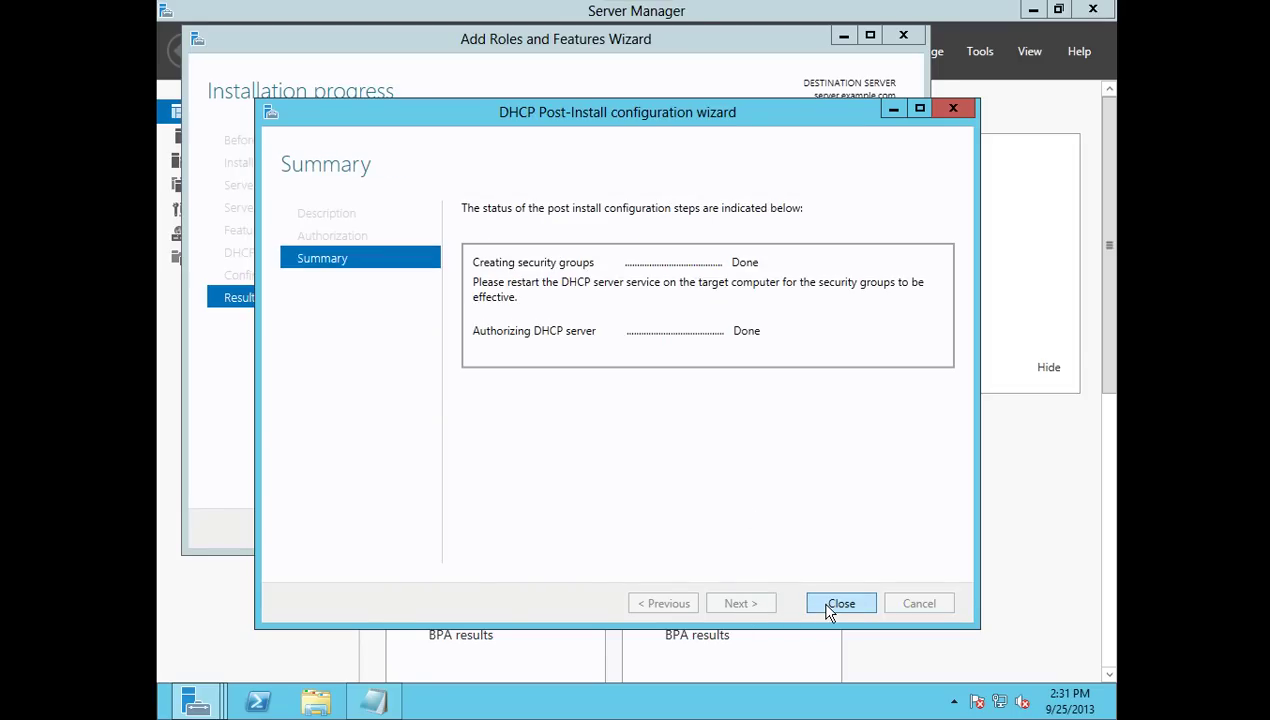
click(838, 604)
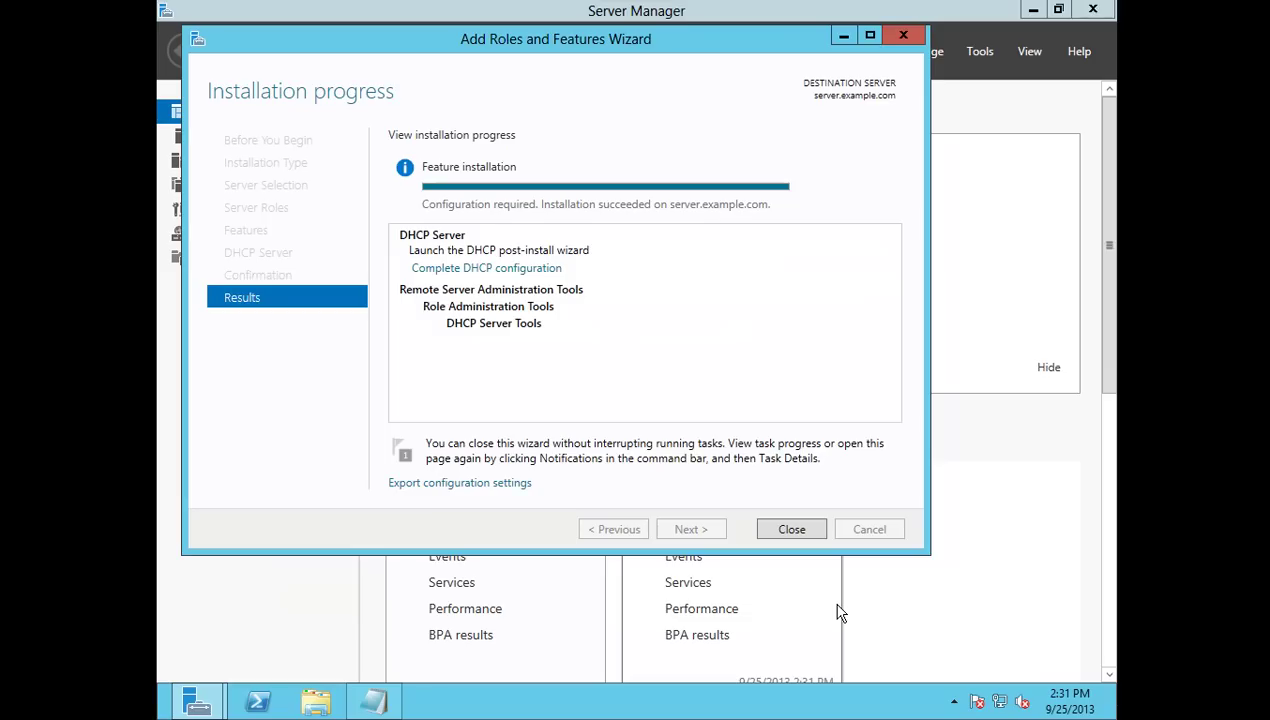
click(792, 536)
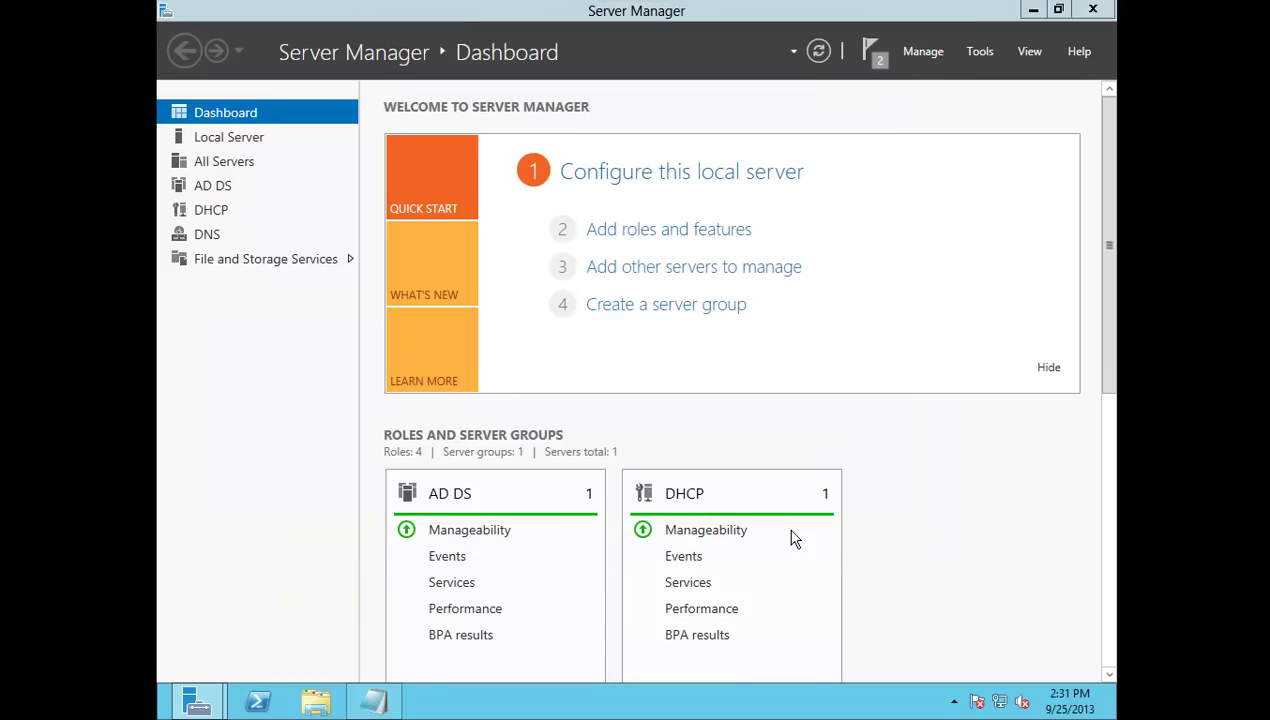
click(1088, 12)
Launch the DHCP console from Start, maximize it, and expand the IPv4 and IPv6 branches.
key(super)
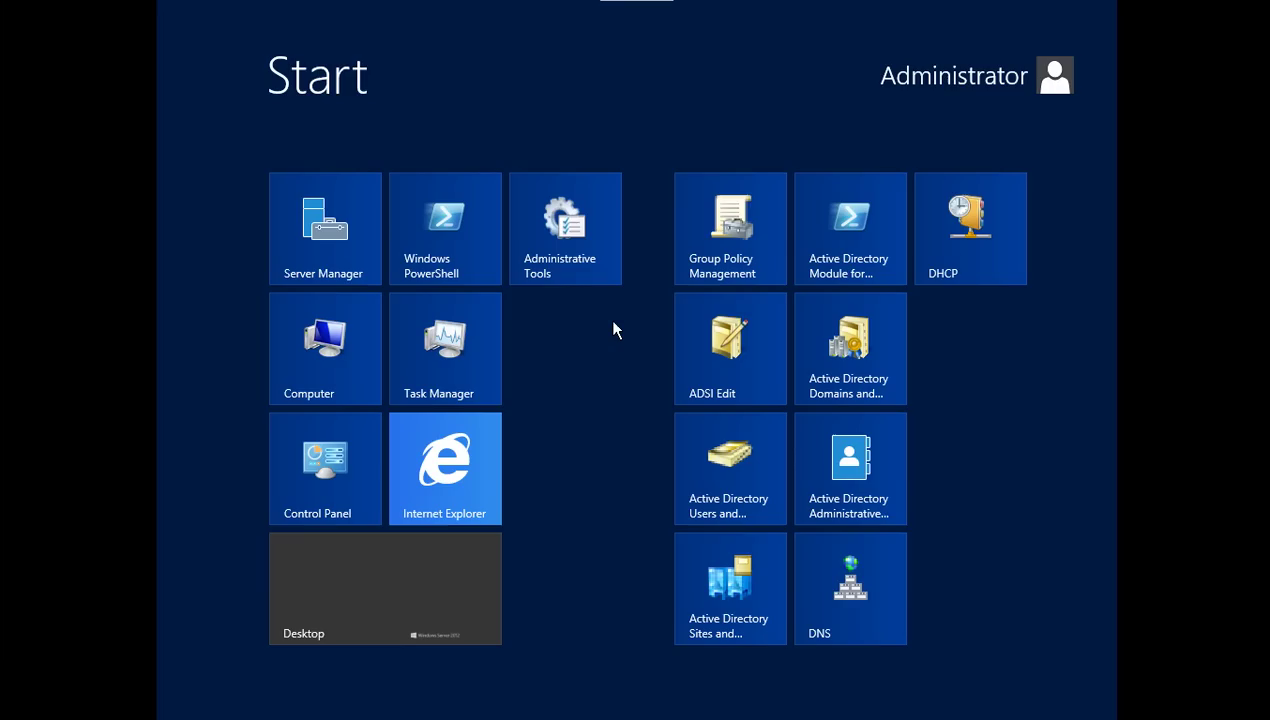
click(940, 256)
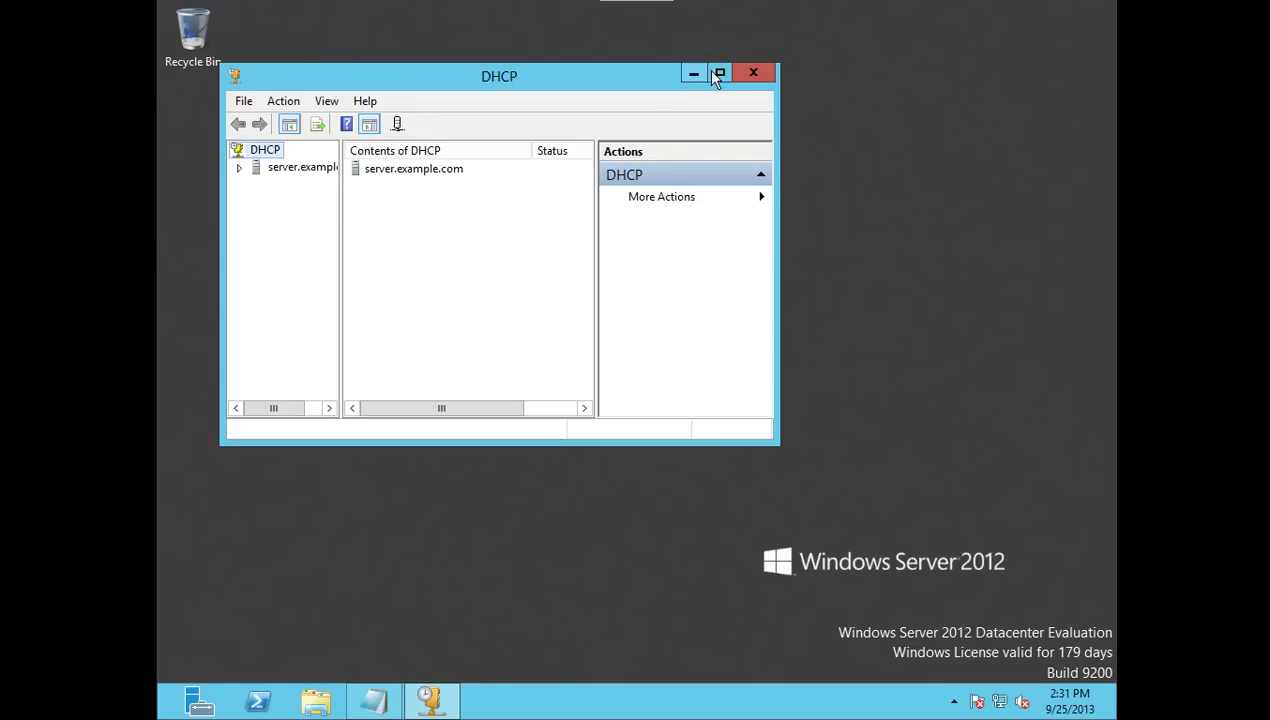
drag(517, 78, 664, 102)
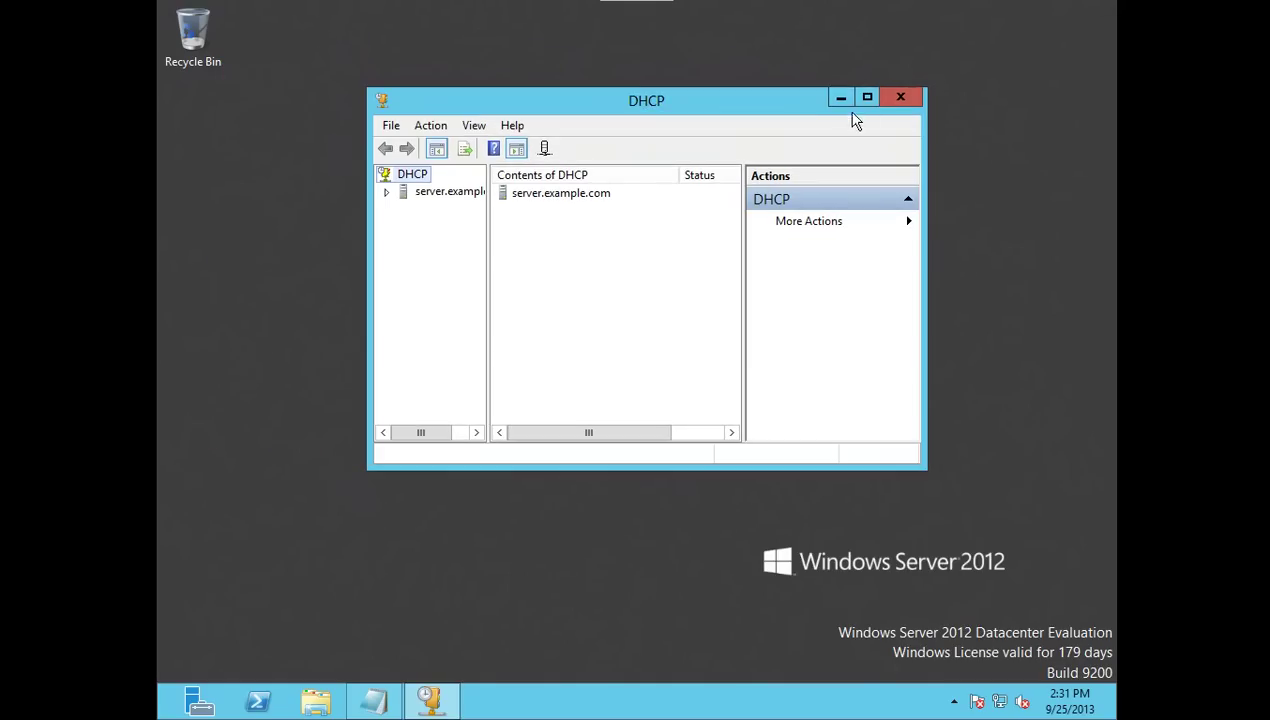
click(868, 98)
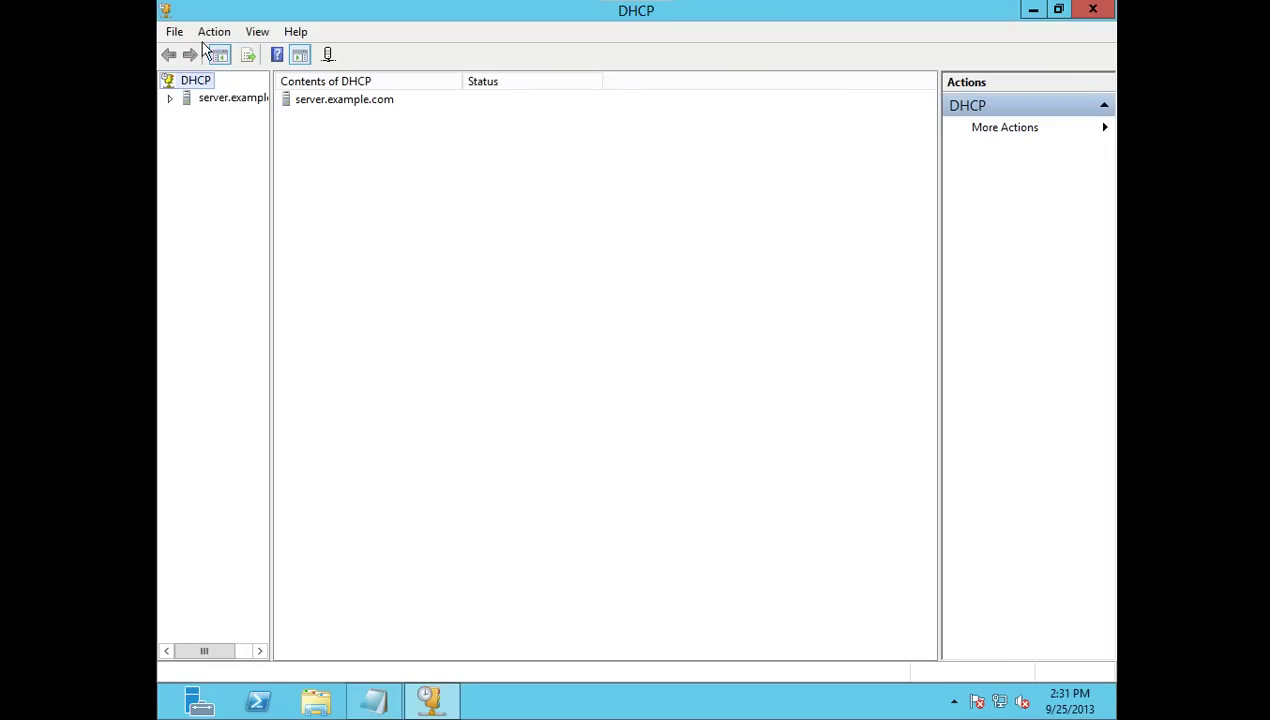
click(169, 98)
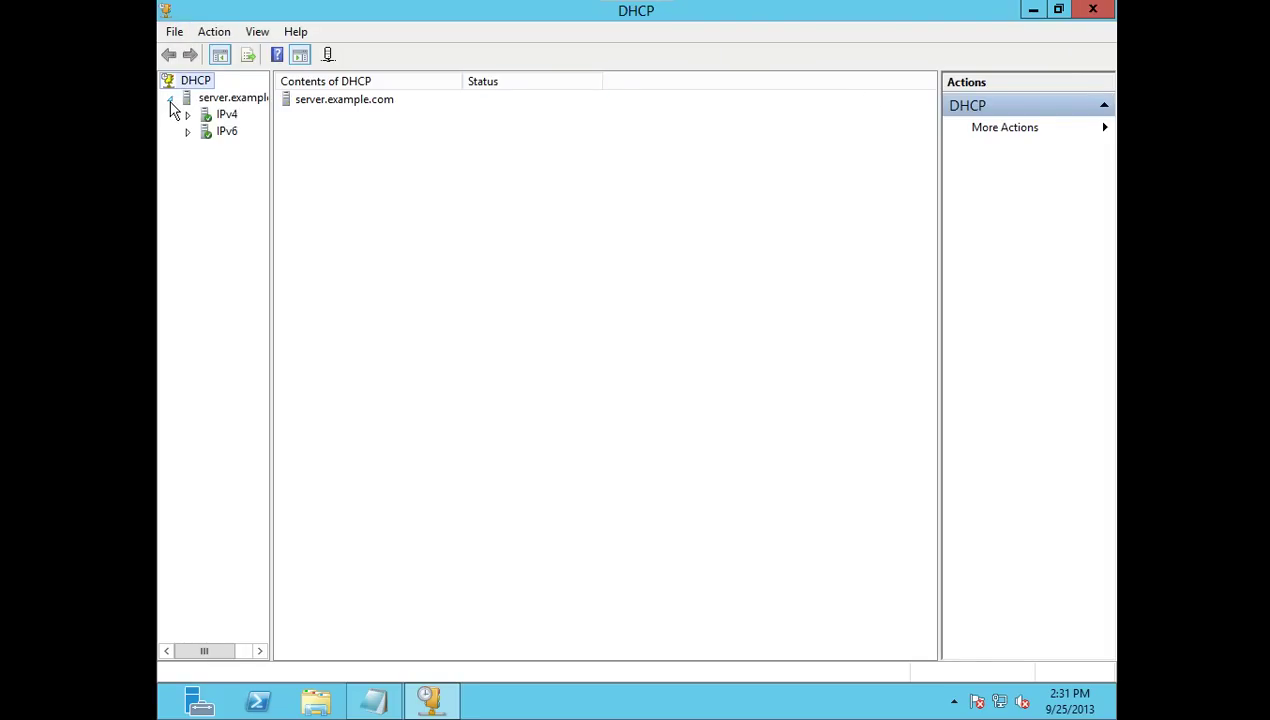
click(186, 116)
click(188, 184)
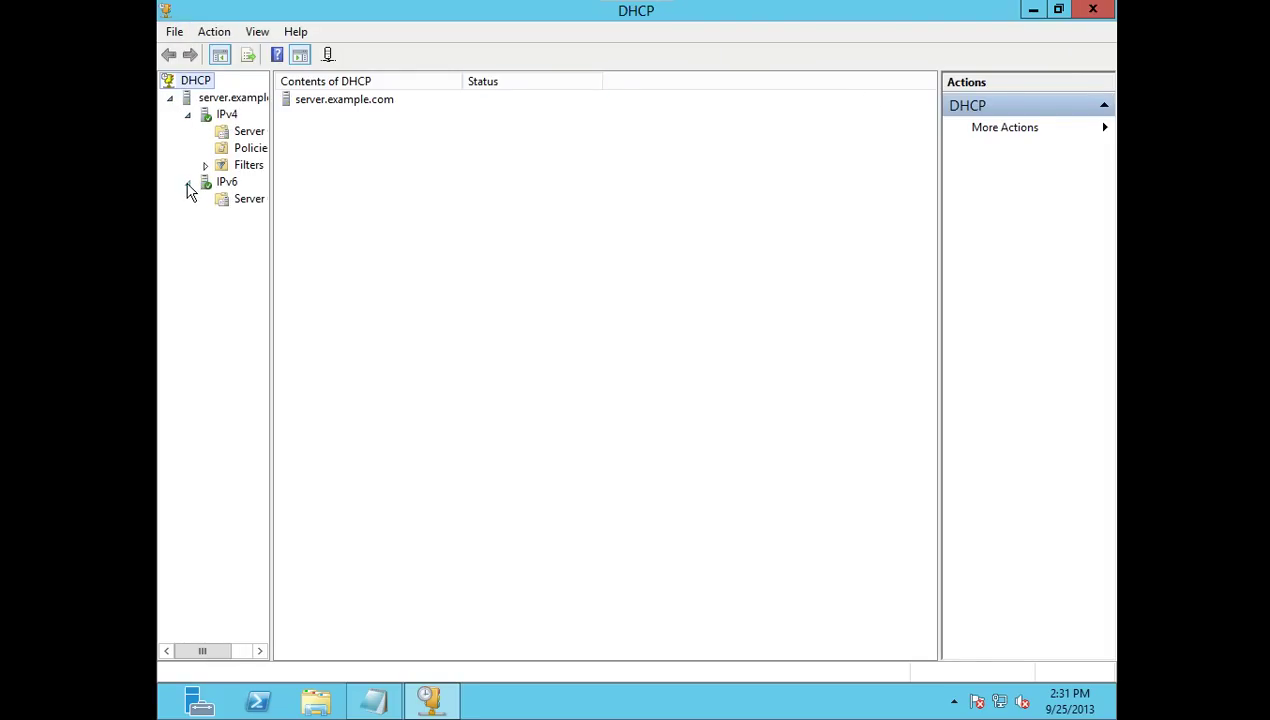
Start a new IPv4 scope named vlan1 with description vlan1.
right_click(223, 116)
click(272, 150)
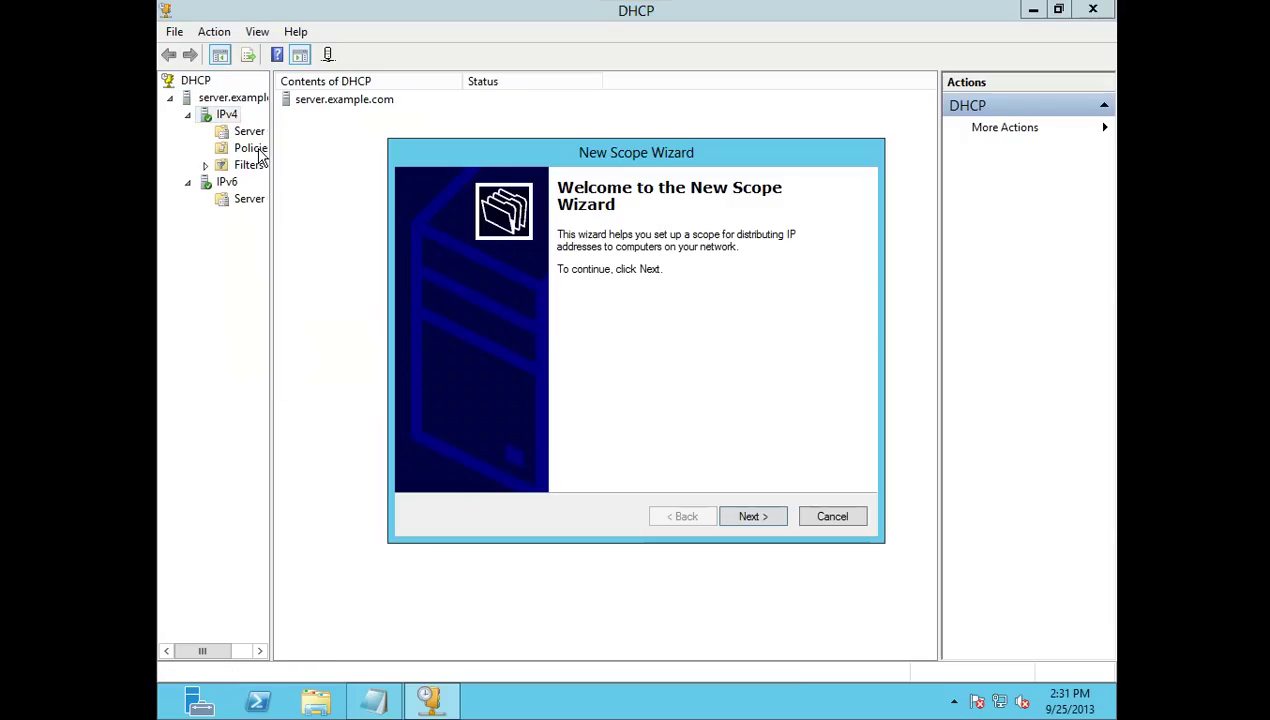
click(748, 518)
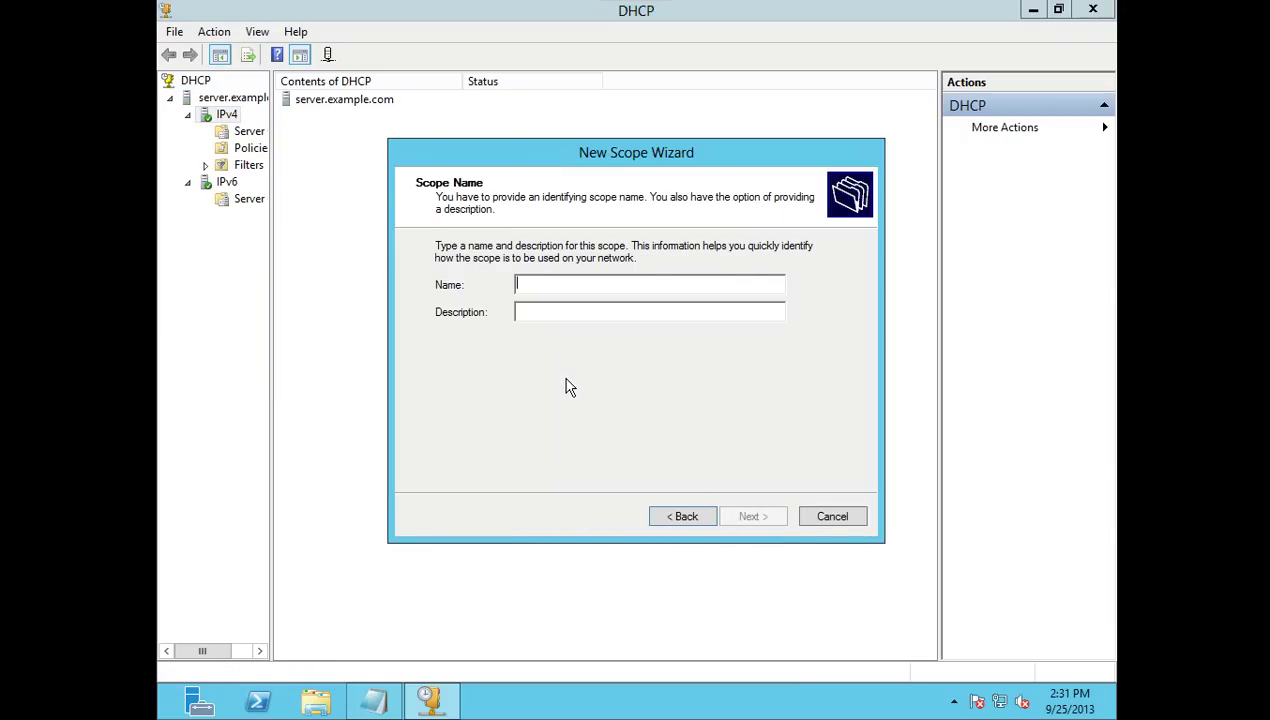
text(vlan1)
key(Tab)
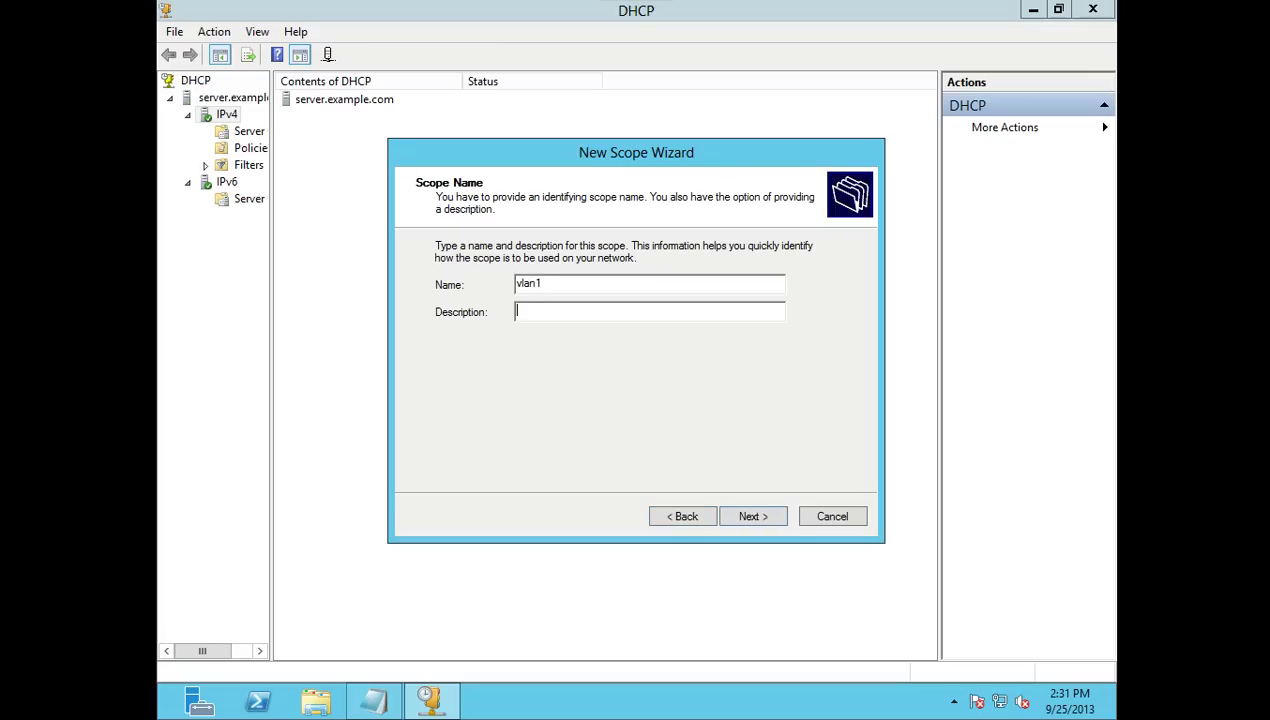
text(vlan1)
click(752, 516)
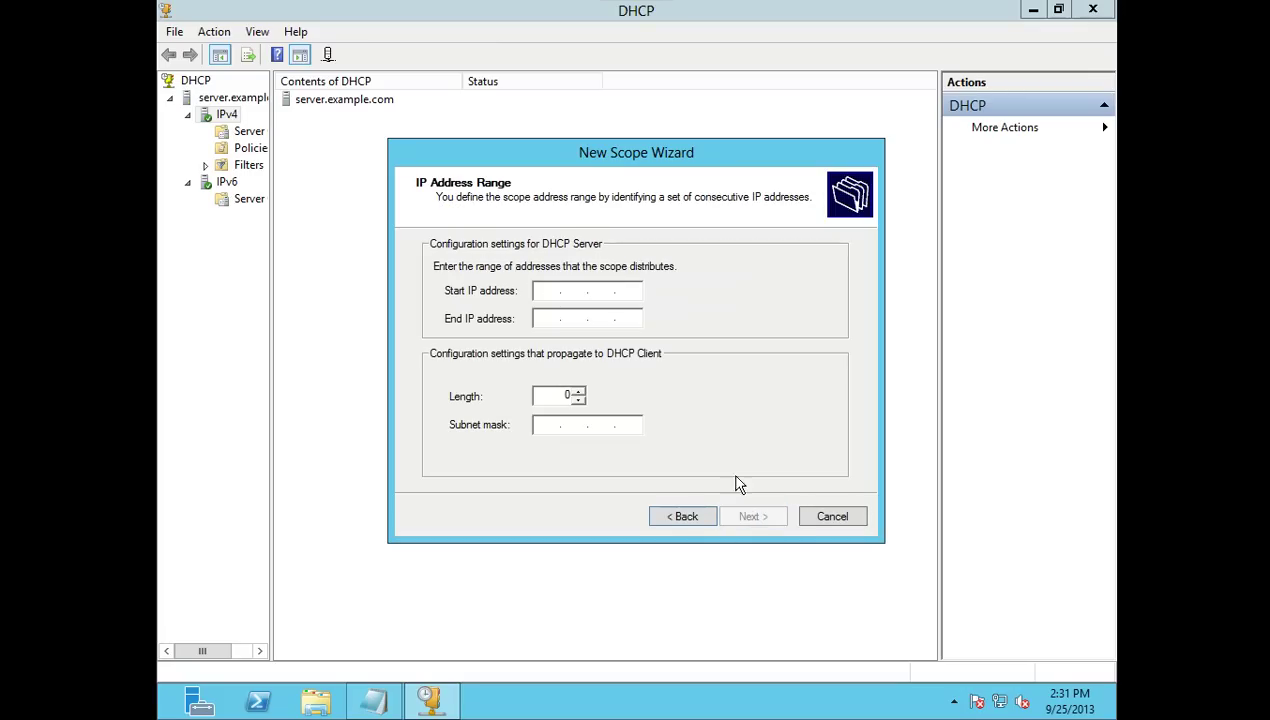
Give the scope range 192.168.1.35–192.168.1.40, no exclusions and the default 8-day lease.
text(192.168.1.35)
key(Tab)
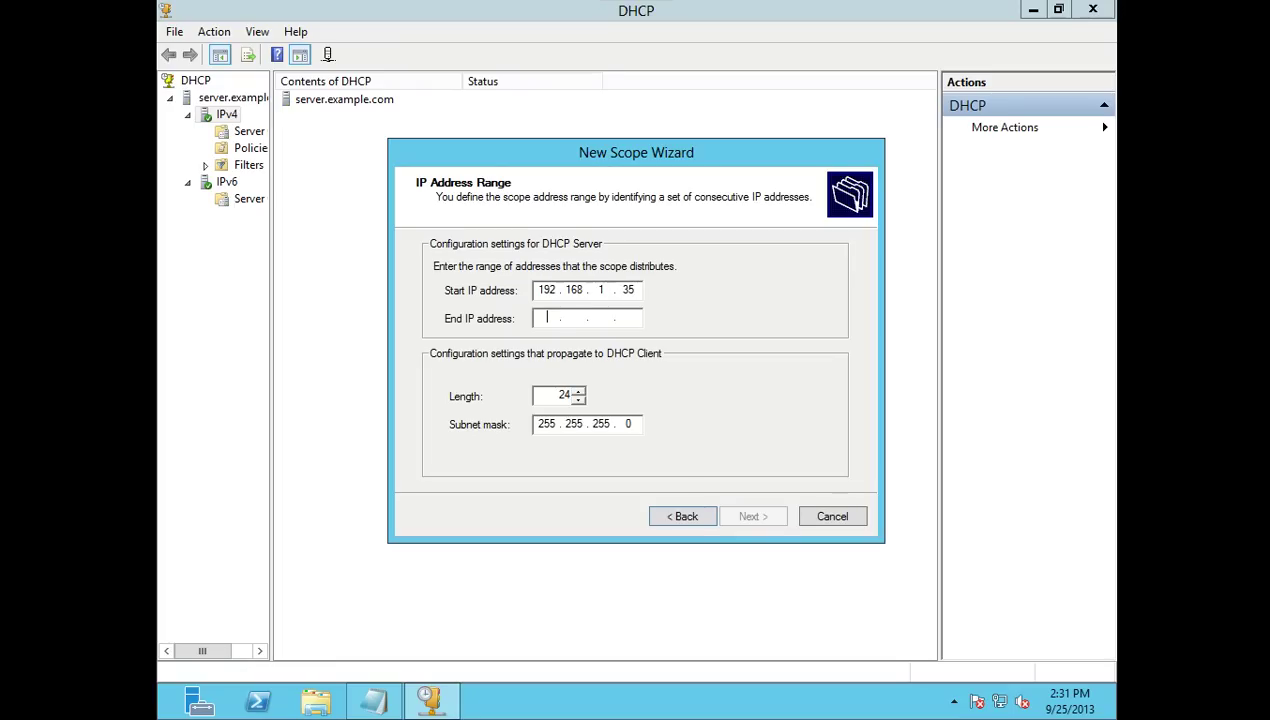
text(192.168.1.40)
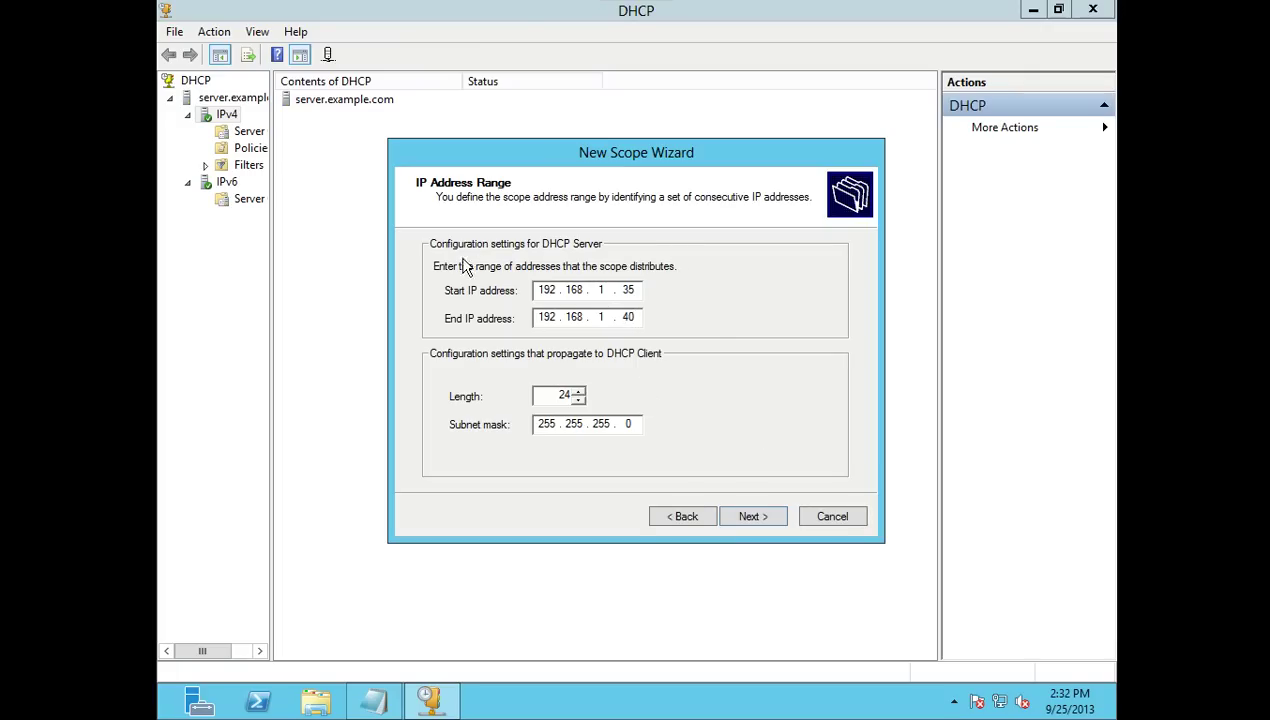
click(748, 520)
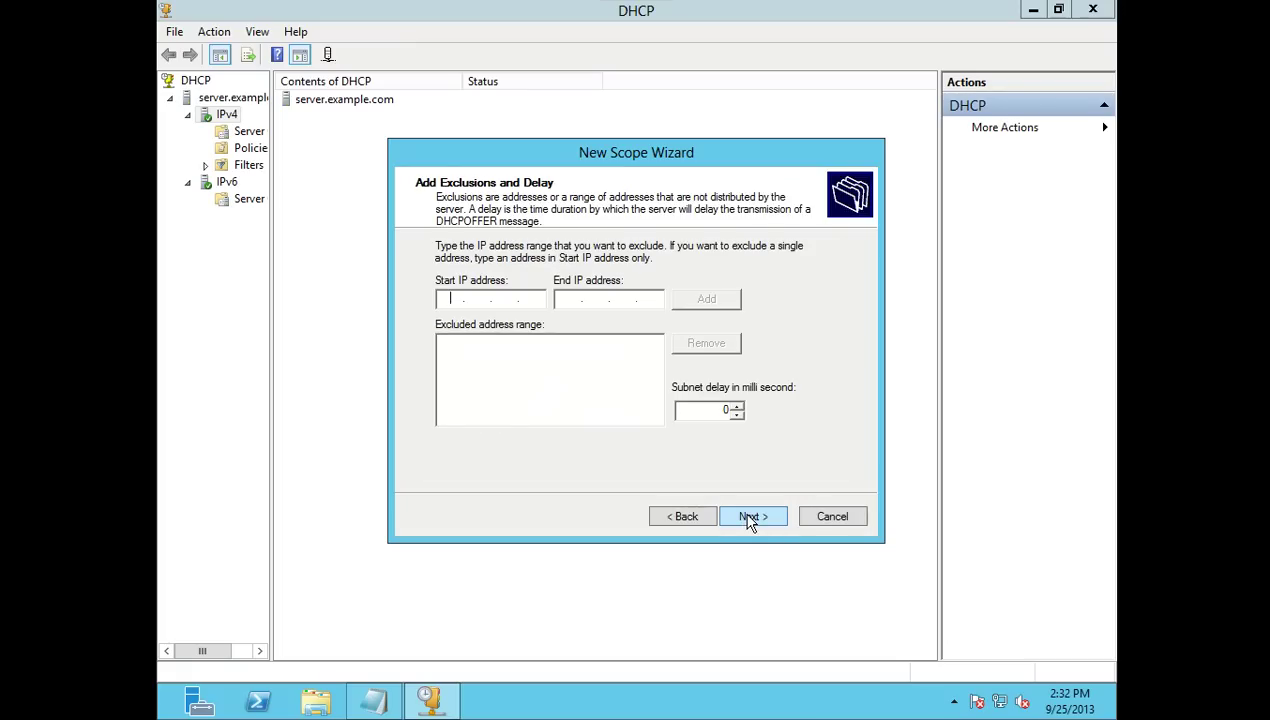
click(750, 520)
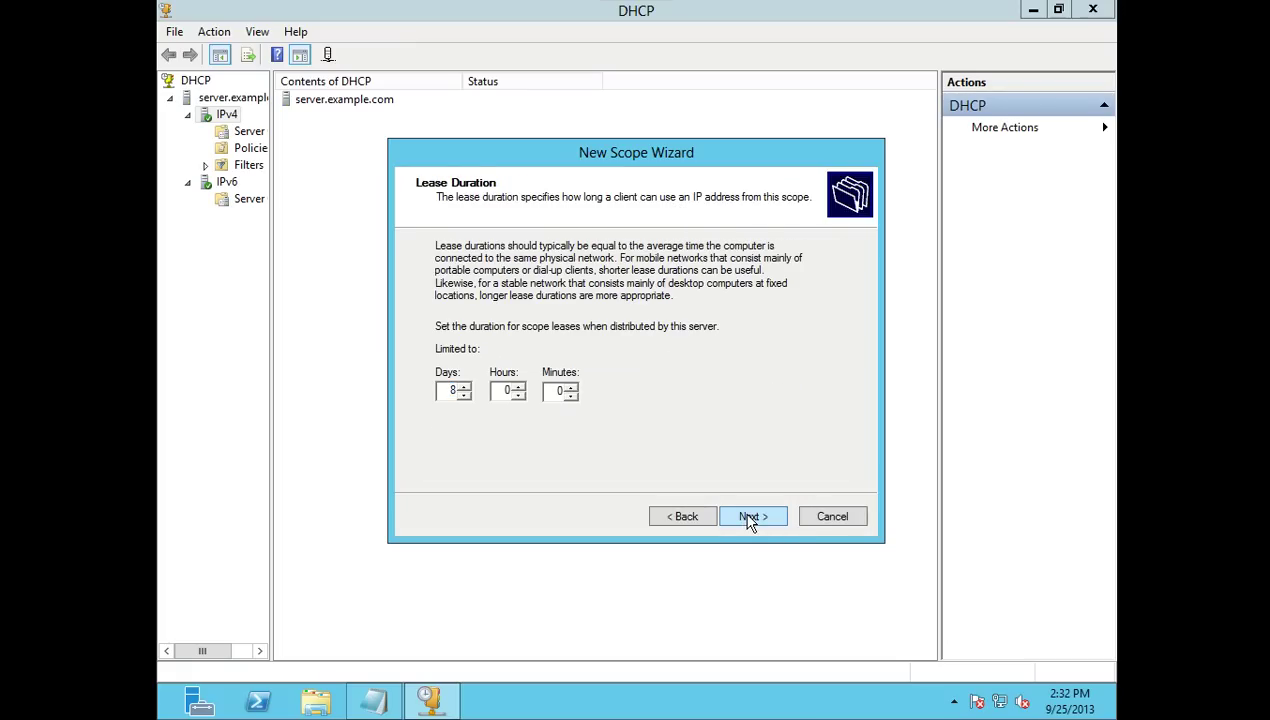
click(750, 520)
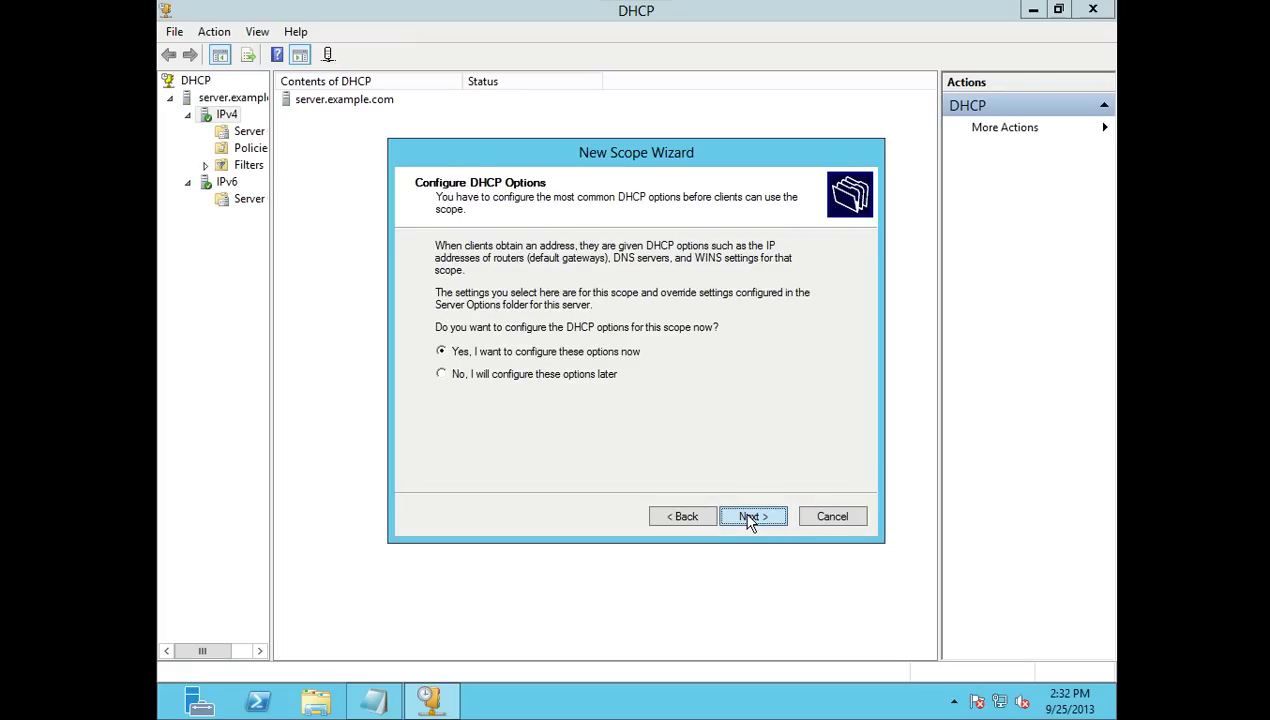
click(750, 518)
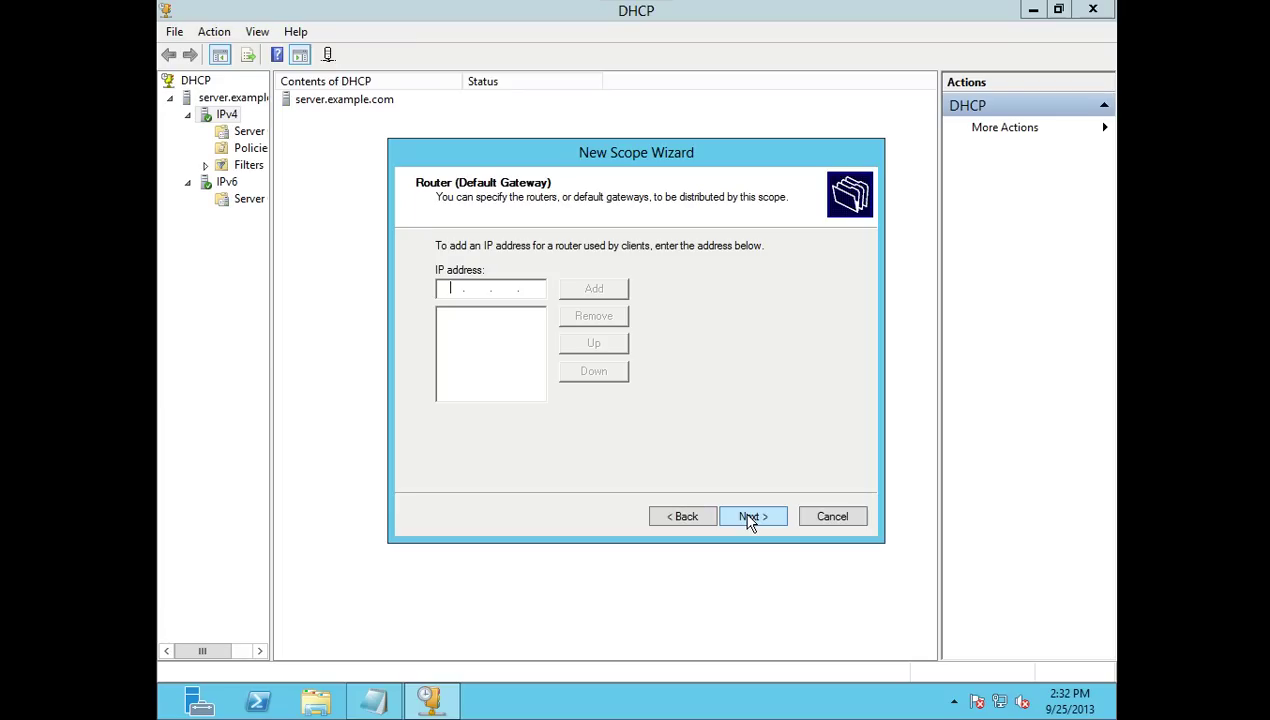
Set router 192.168.1.34 and DNS server server.example.com (192.168.1.168), then activate and finish the scope.
text(192.168.1.34)
click(598, 290)
click(752, 518)
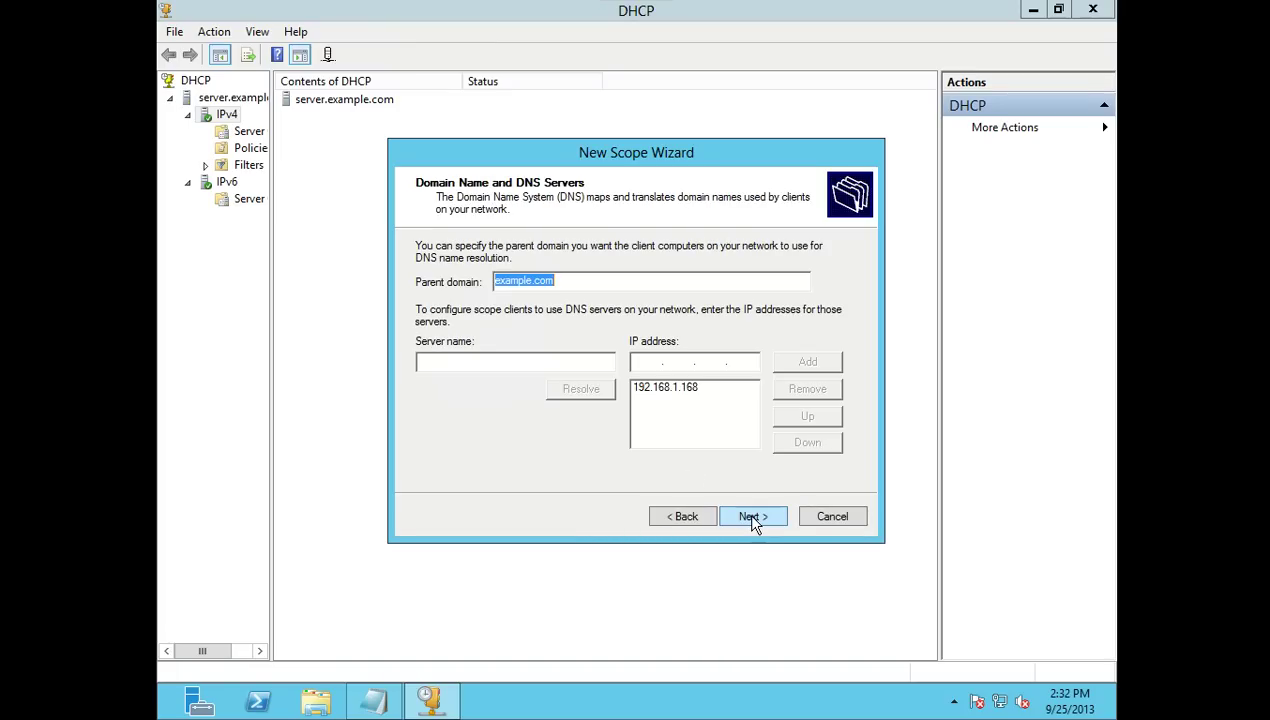
click(521, 361)
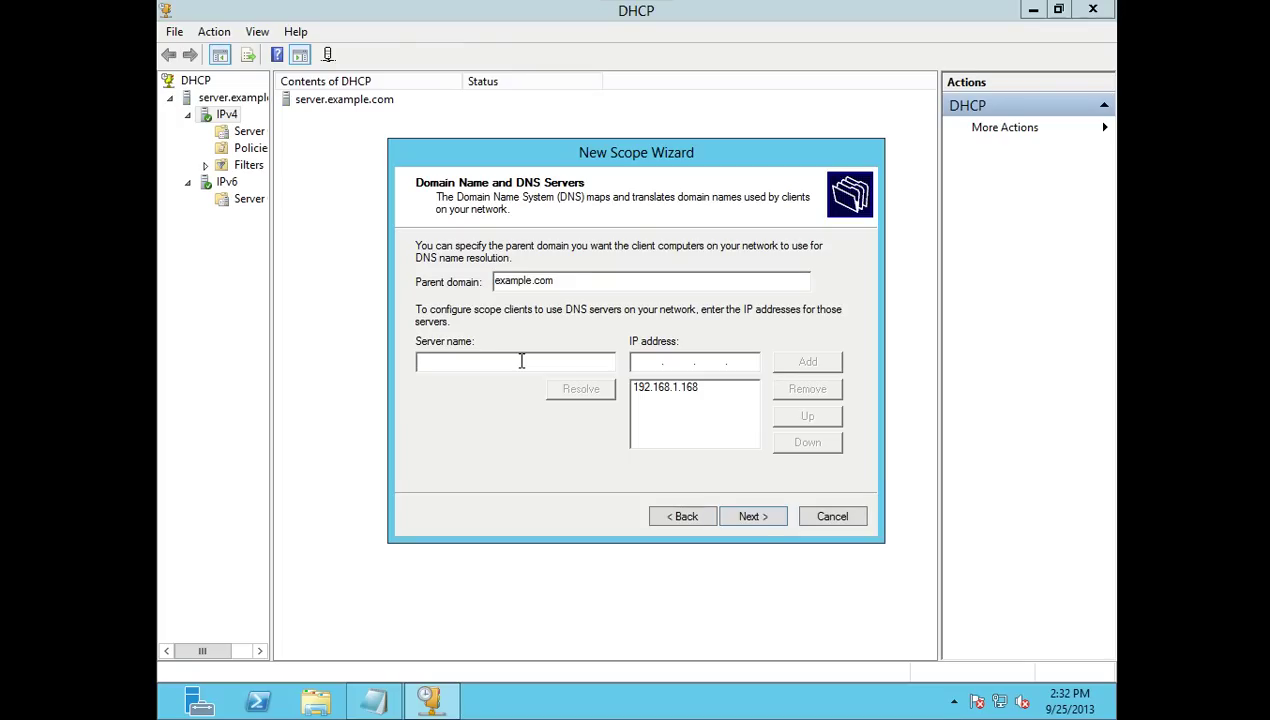
text(server.example.com)
click(562, 394)
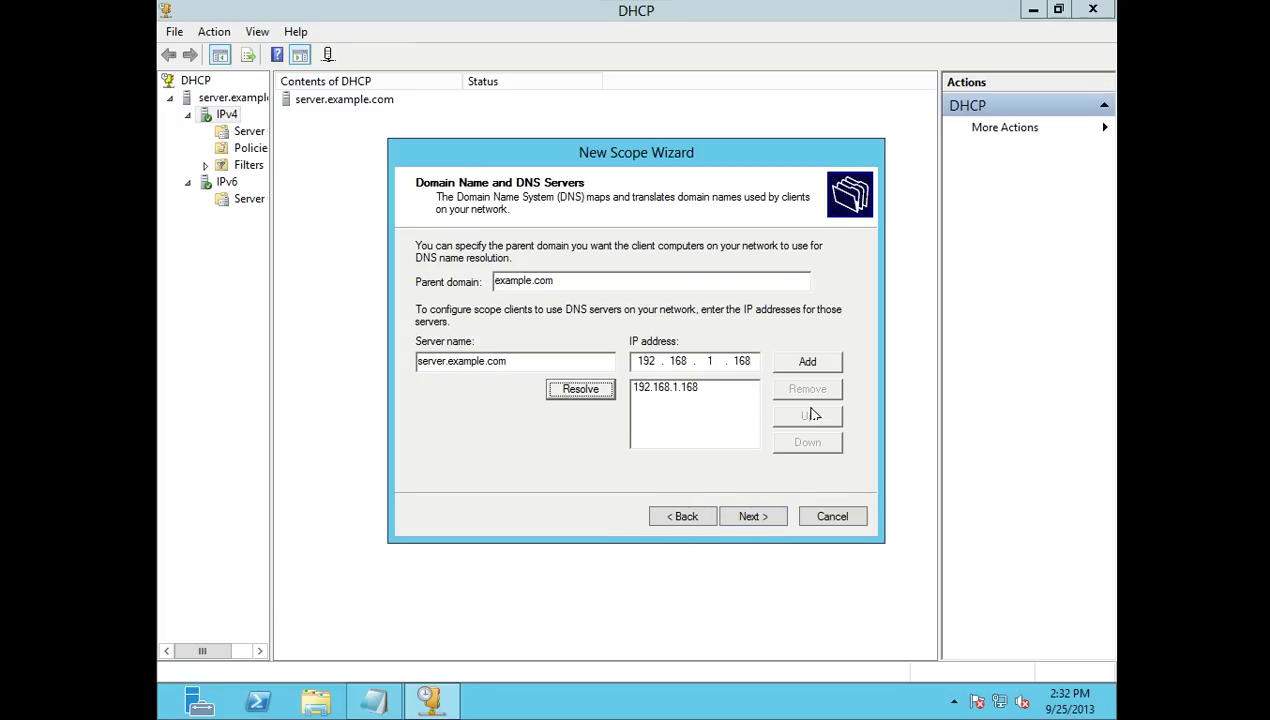
click(752, 522)
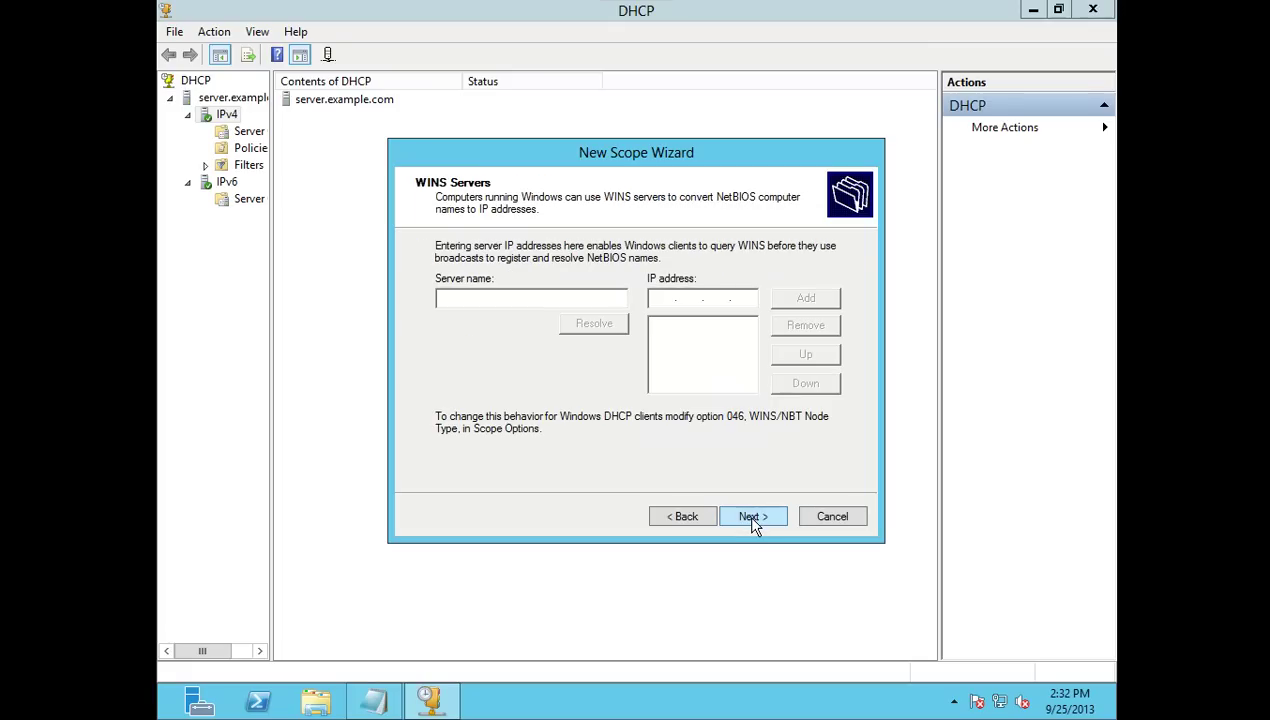
click(752, 522)
click(752, 522)
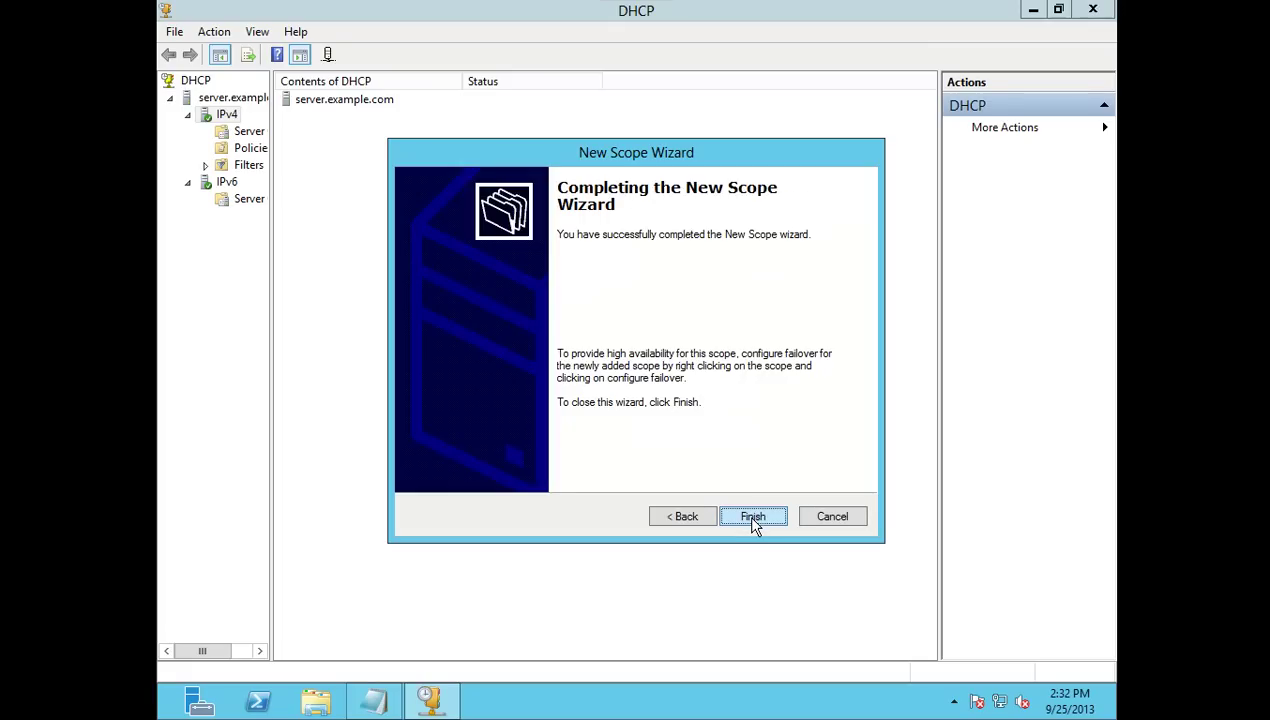
click(752, 518)
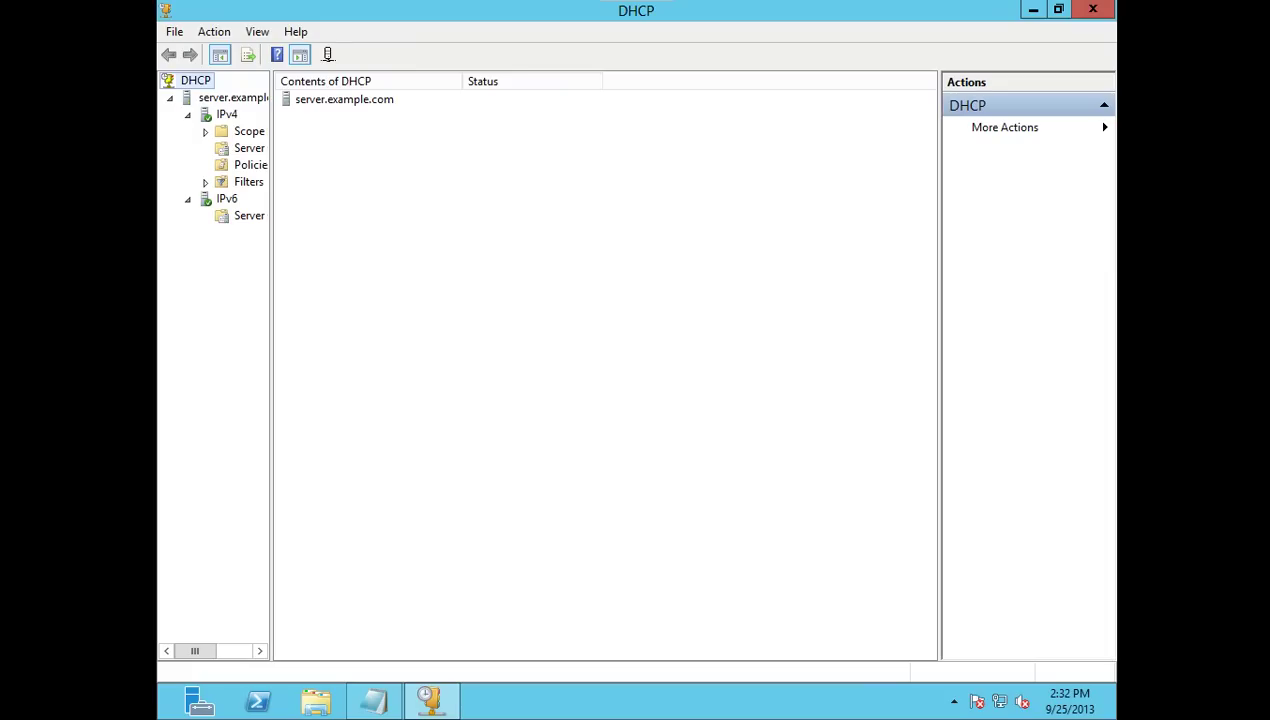
Browse vlan1's address leases, reservations, scope options, policies and filters.
drag(268, 252, 390, 252)
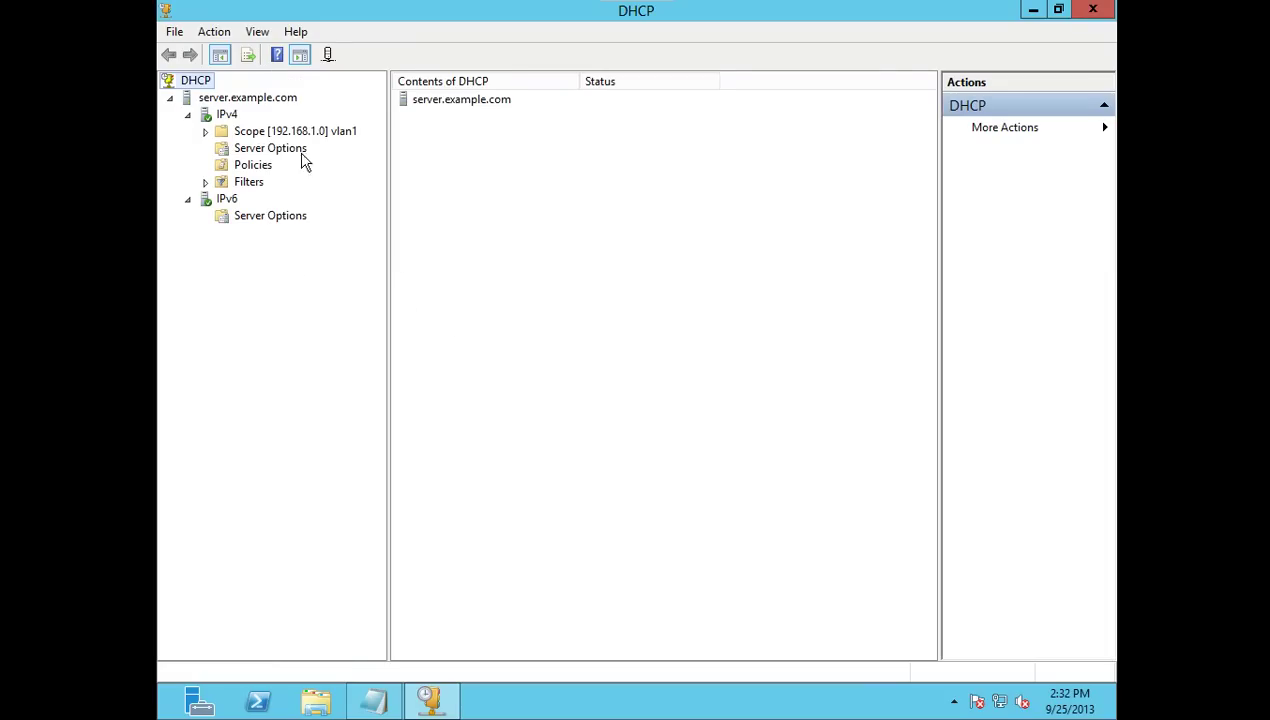
click(293, 136)
click(285, 150)
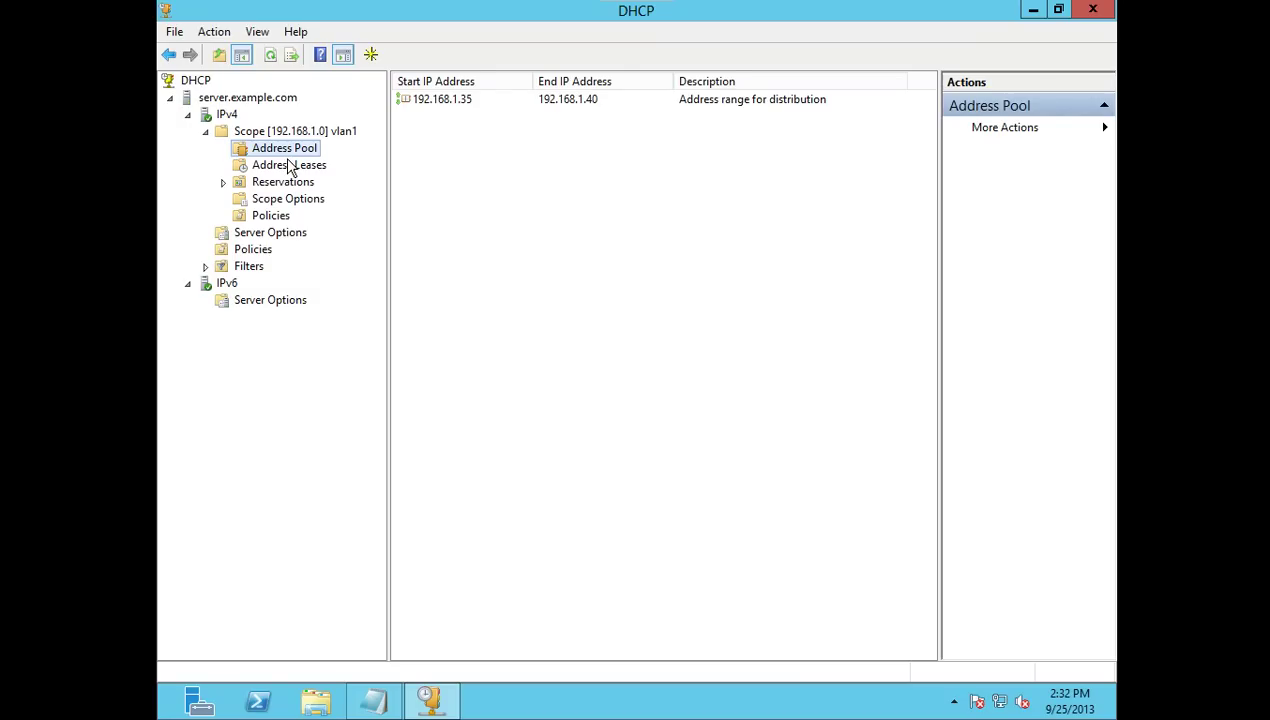
click(289, 168)
click(283, 184)
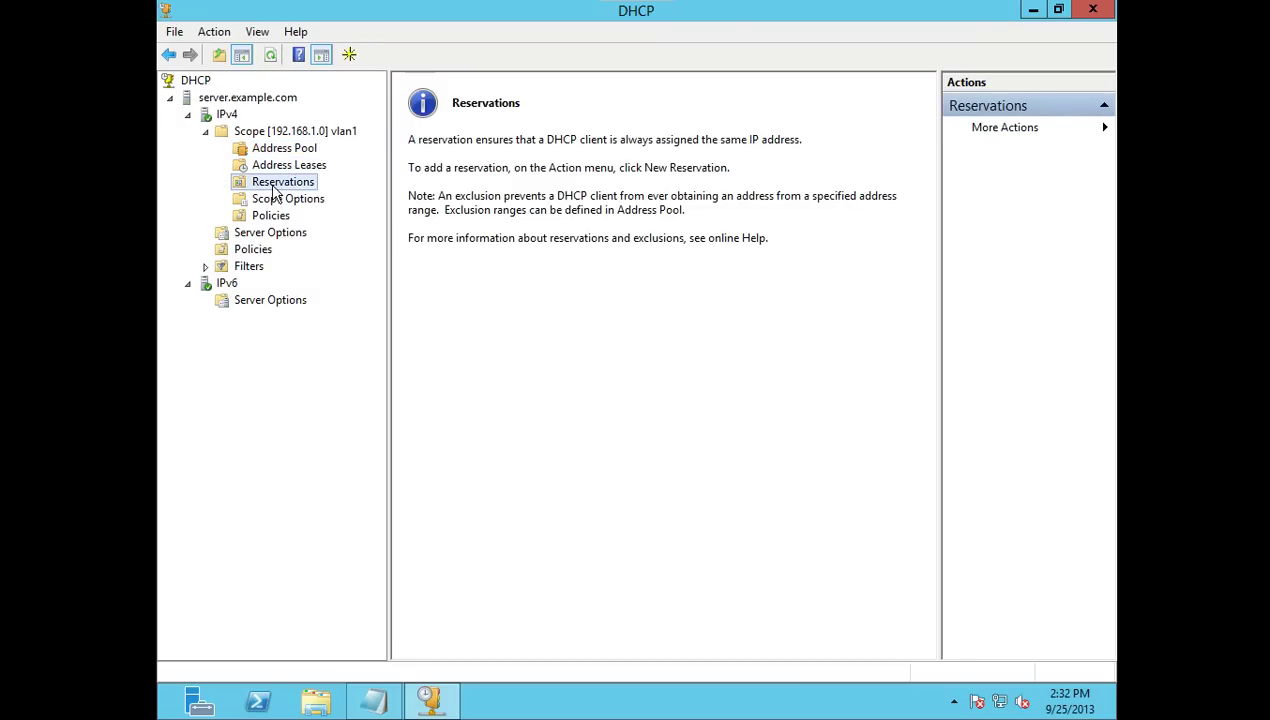
click(252, 201)
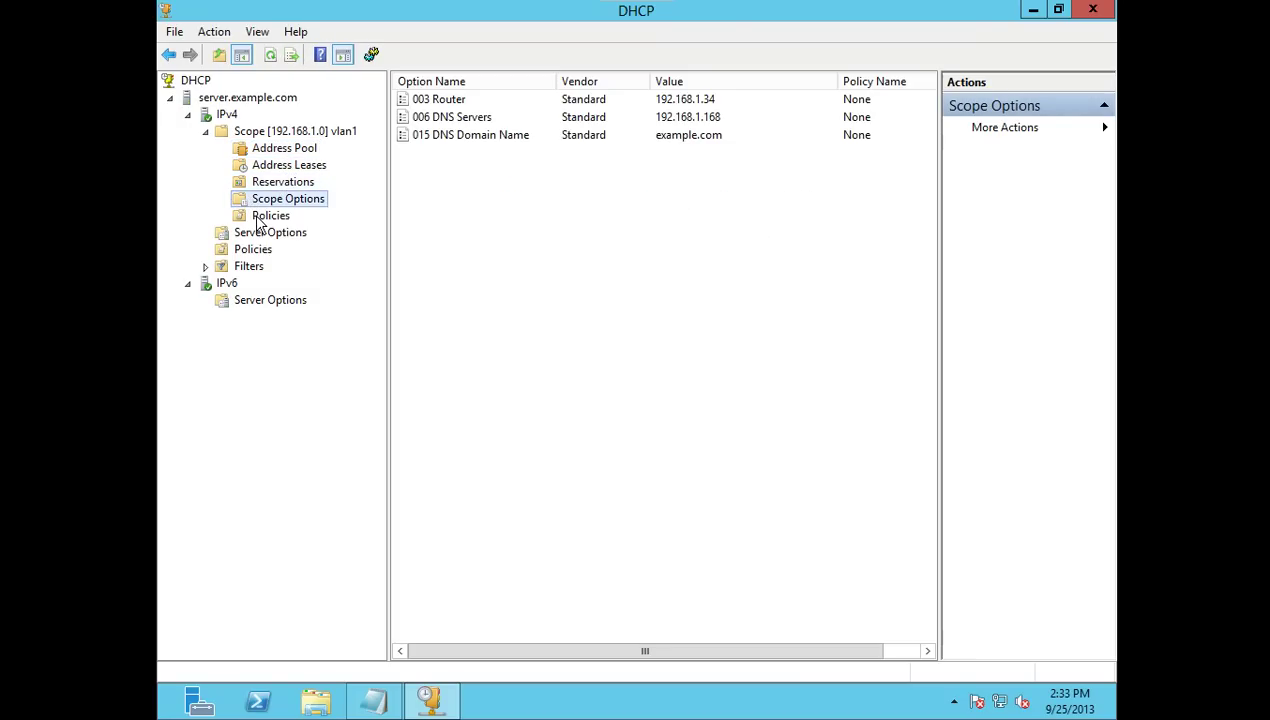
click(258, 220)
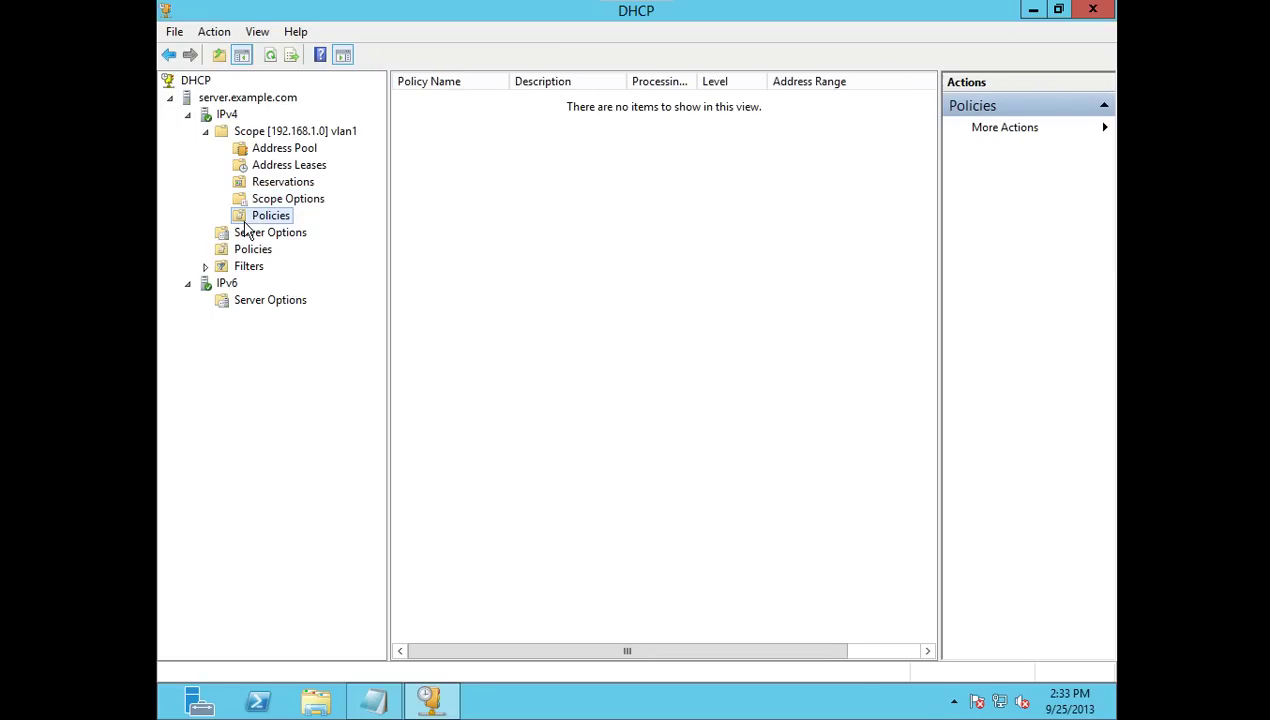
click(205, 267)
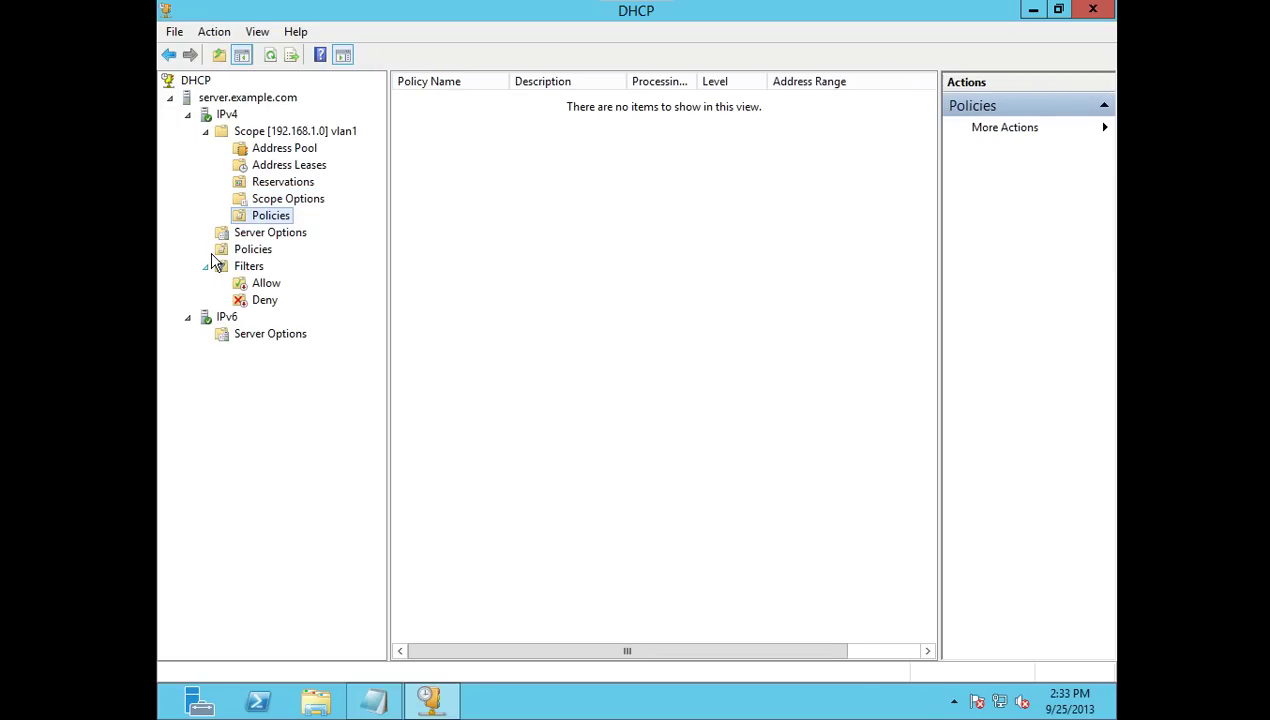
click(270, 183)
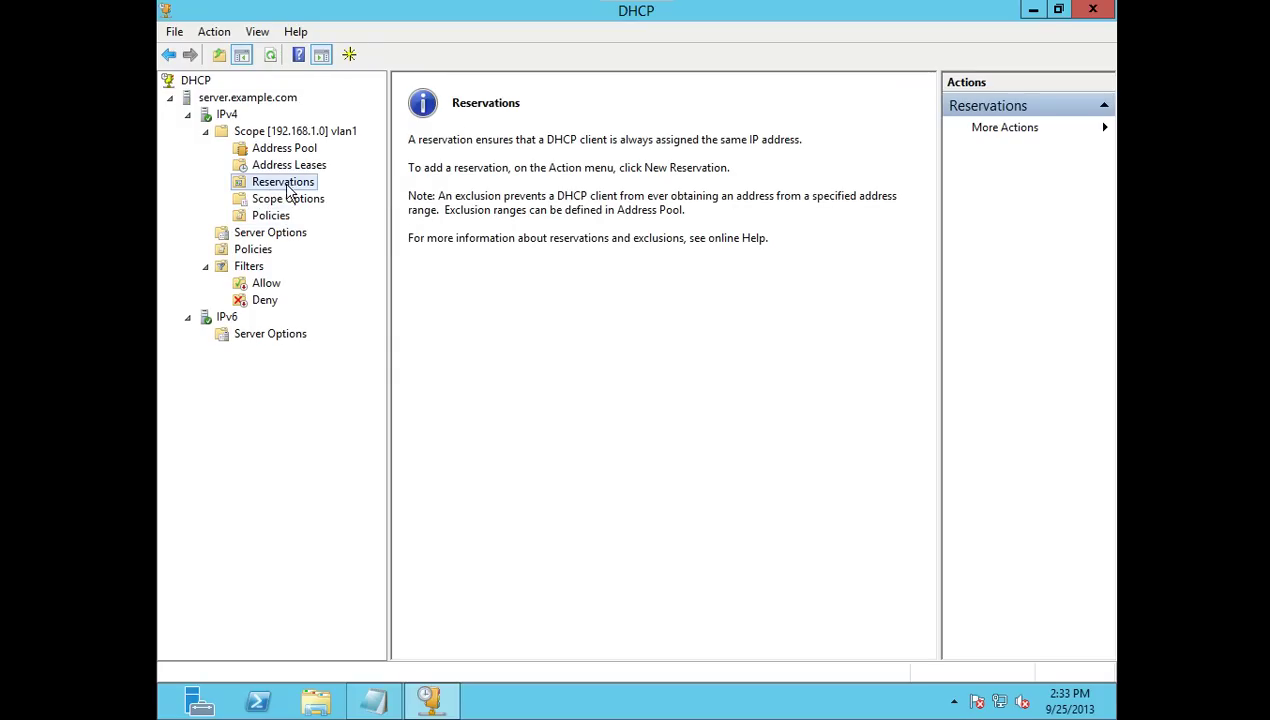
Restart the DHCP service and reopen vlan1's 192.168.1.35–192.168.1.40 address pool.
right_click(222, 97)
mouse_move(326, 213)
click(455, 284)
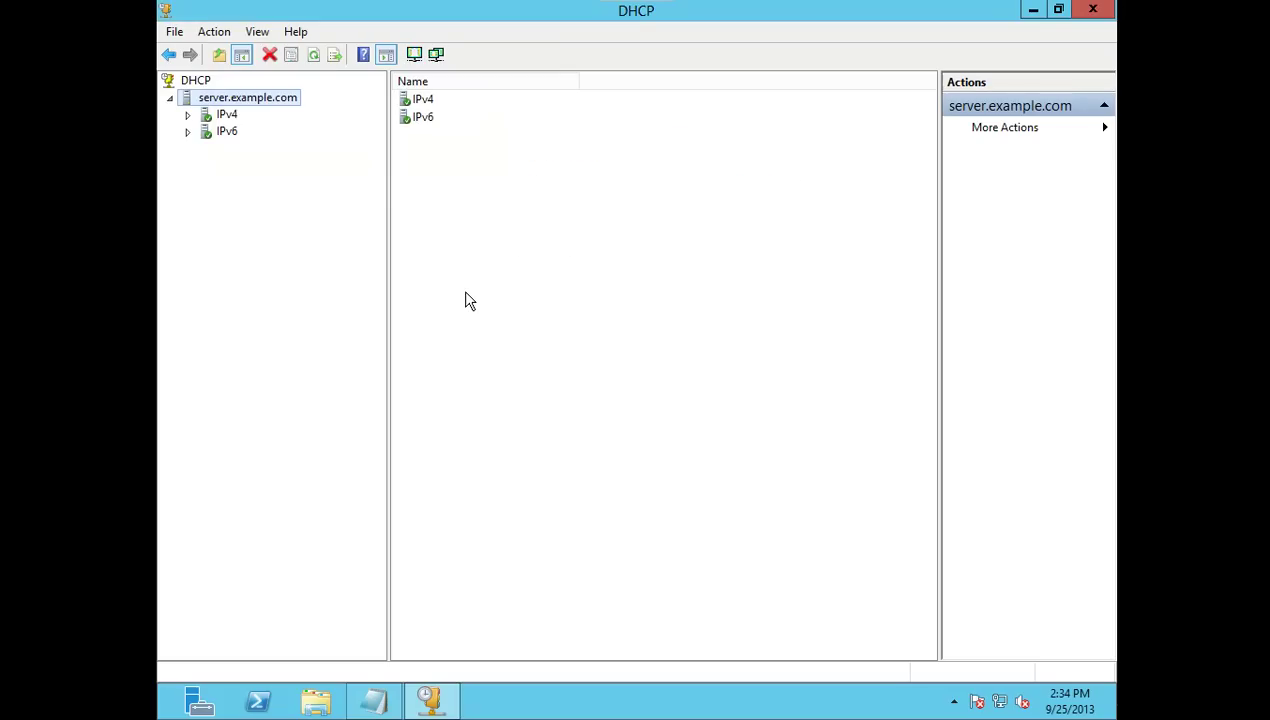
click(187, 115)
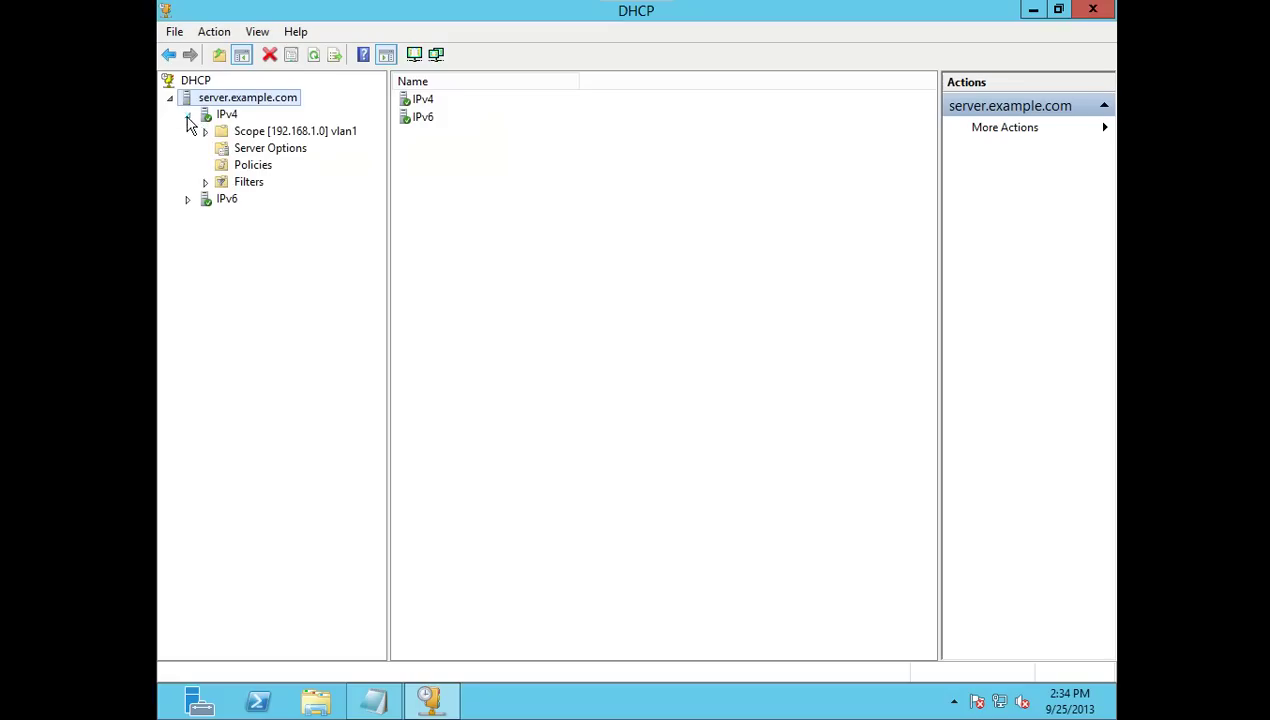
double_click(241, 131)
click(266, 152)
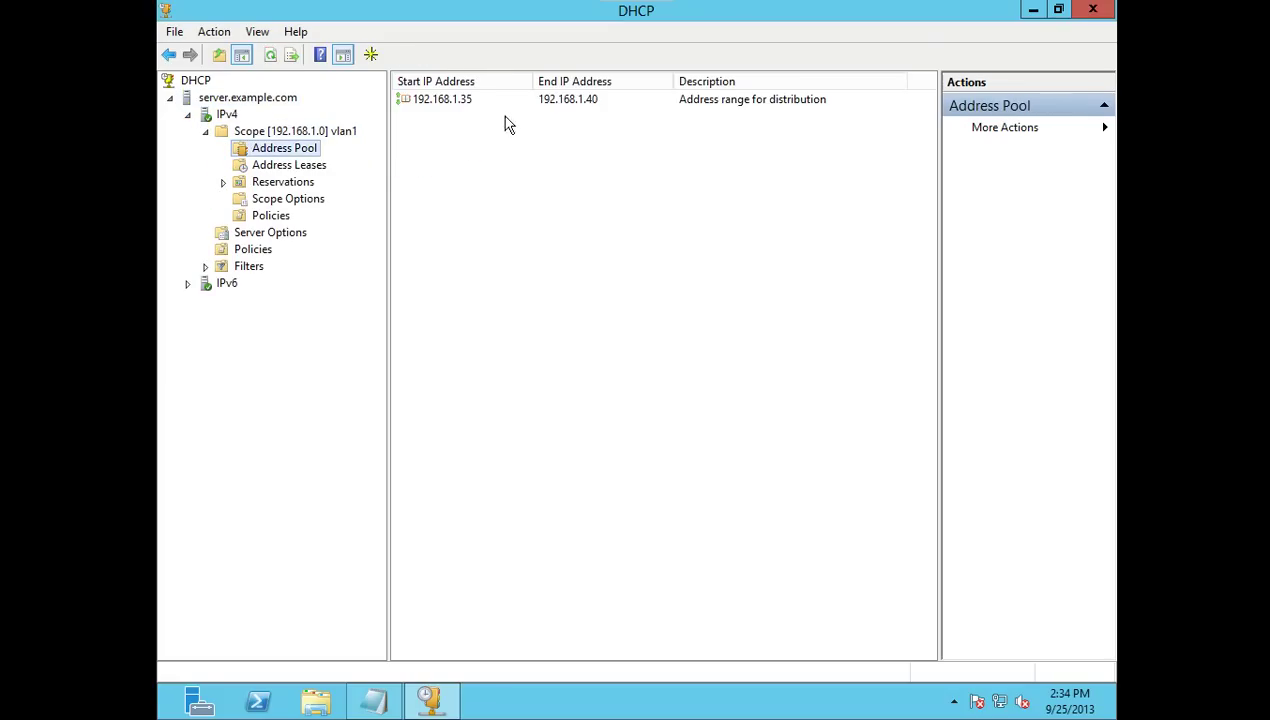
Minimize the DHCP console, exit VM full screen, and open a new host terminal tab.
click(1040, 18)
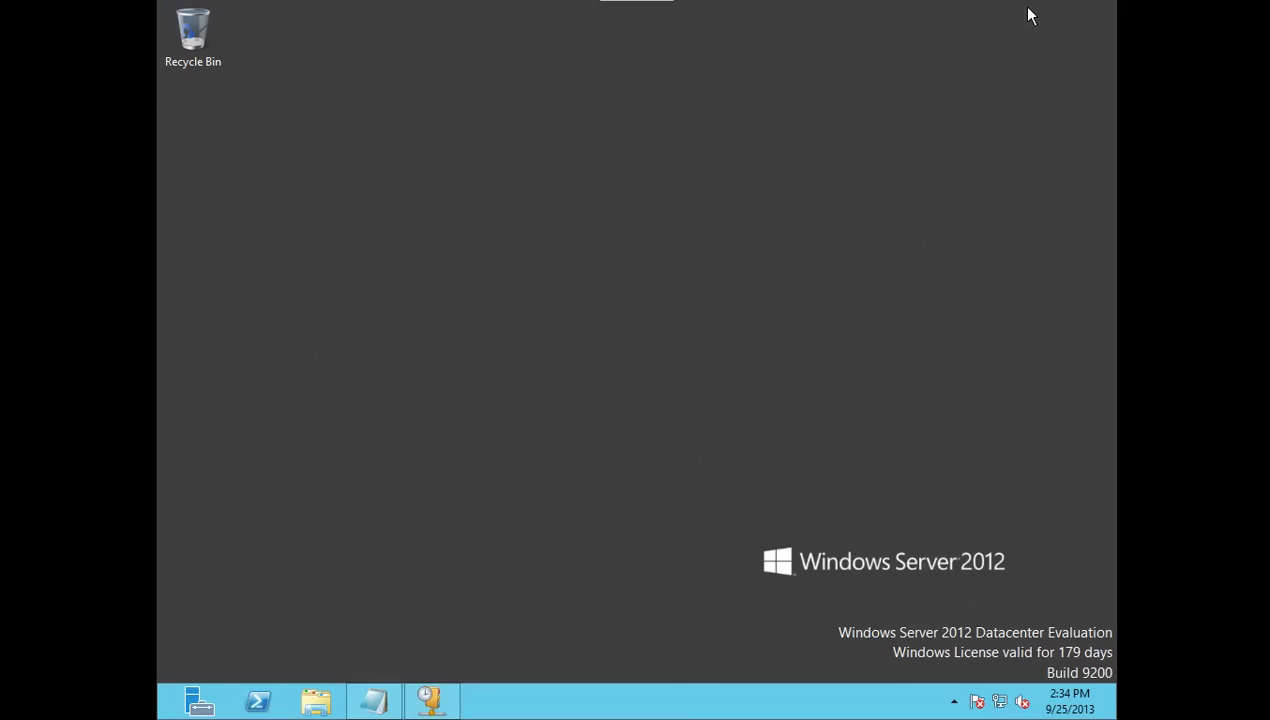
mouse_move(676, 6)
click(620, 20)
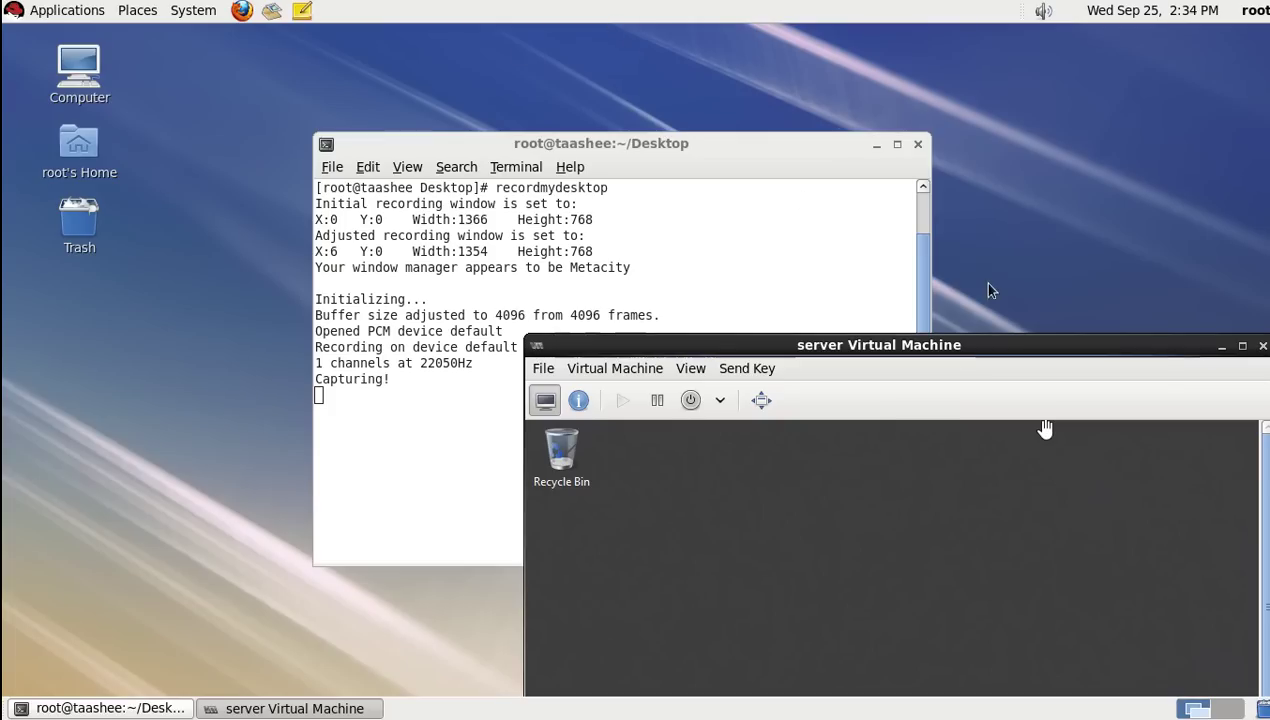
click(790, 217)
drag(649, 145, 577, 104)
key(ctrl+shift+t)
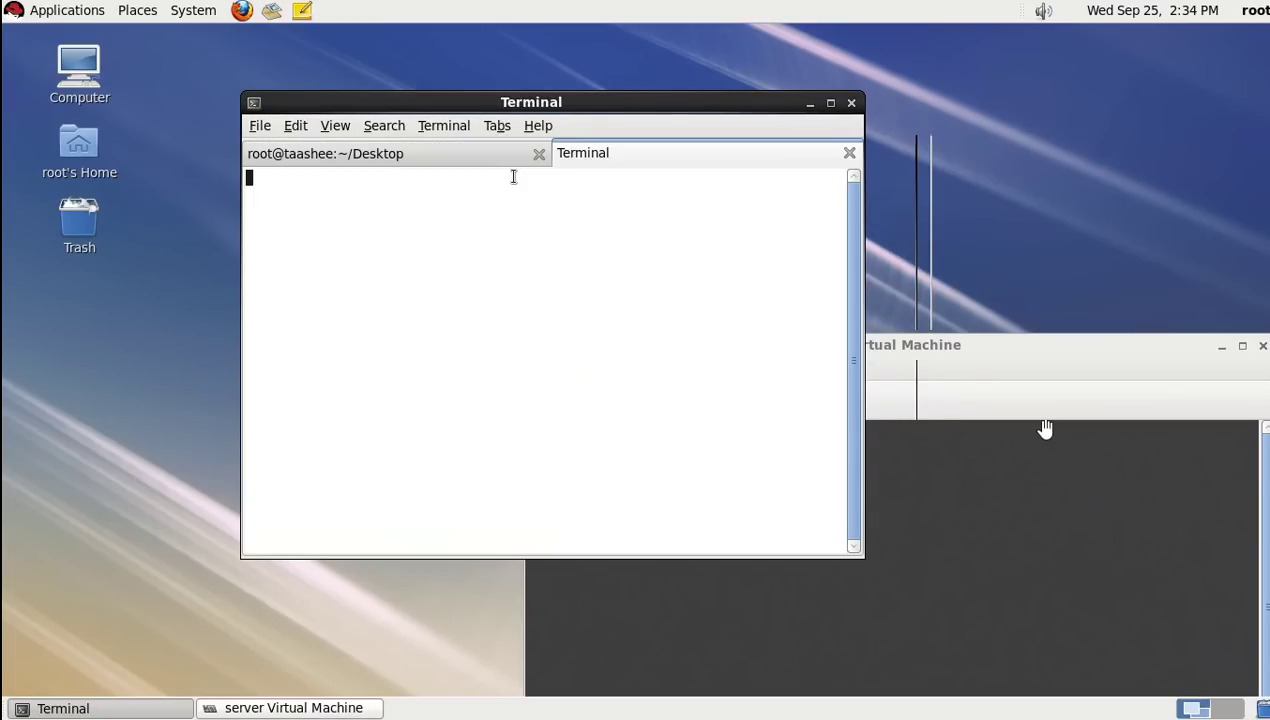
Open /etc/sysconfig/network-scripts/ifcfg-br0 in vim and change BOOTPROTO to dhcp.
text(vim /etc/sys)
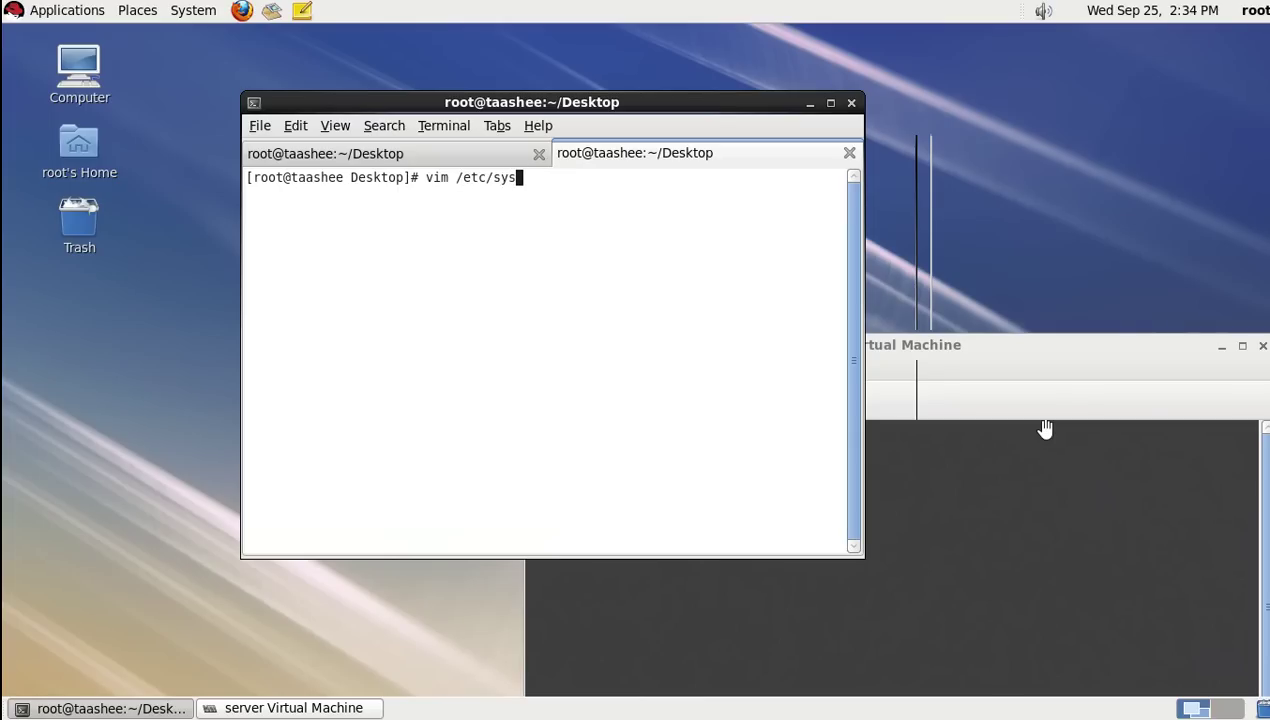
text(config/network-)
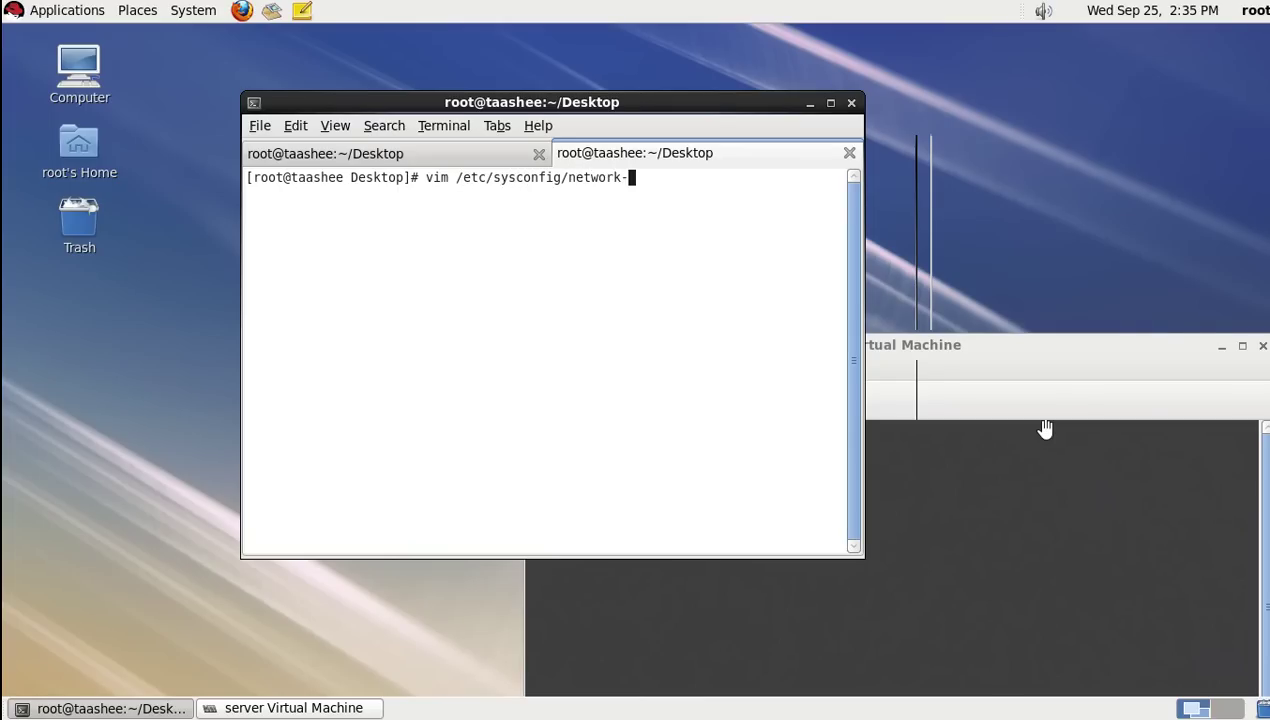
text(scripts/ifcfg-br0)
key(Return)
key(Up)
key(Up)
key(Up)
key(Up)
key(Right)
key(Right)
key(Right)
key(Right)
key(Right)
key(Right)
key(Right)
key(Right)
key(Right)
key(Right)
key(Right)
key(Right)
key(a)
key(BackSpace)
key(BackSpace)
key(BackSpace)
text(dhcp)
Comment out the IPADDR, GATEWAY and DNS1 lines with #.
key(Down)
key(Left)
key(Left)
key(Left)
key(Left)
key(Left)
key(Left)
key(Left)
key(Left)
key(Left)
key(Left)
key(Left)
key(Left)
key(Left)
key(Left)
text(#)
key(Down)
key(Left)
text(#)
key(Down)
key(Left)
text(#)
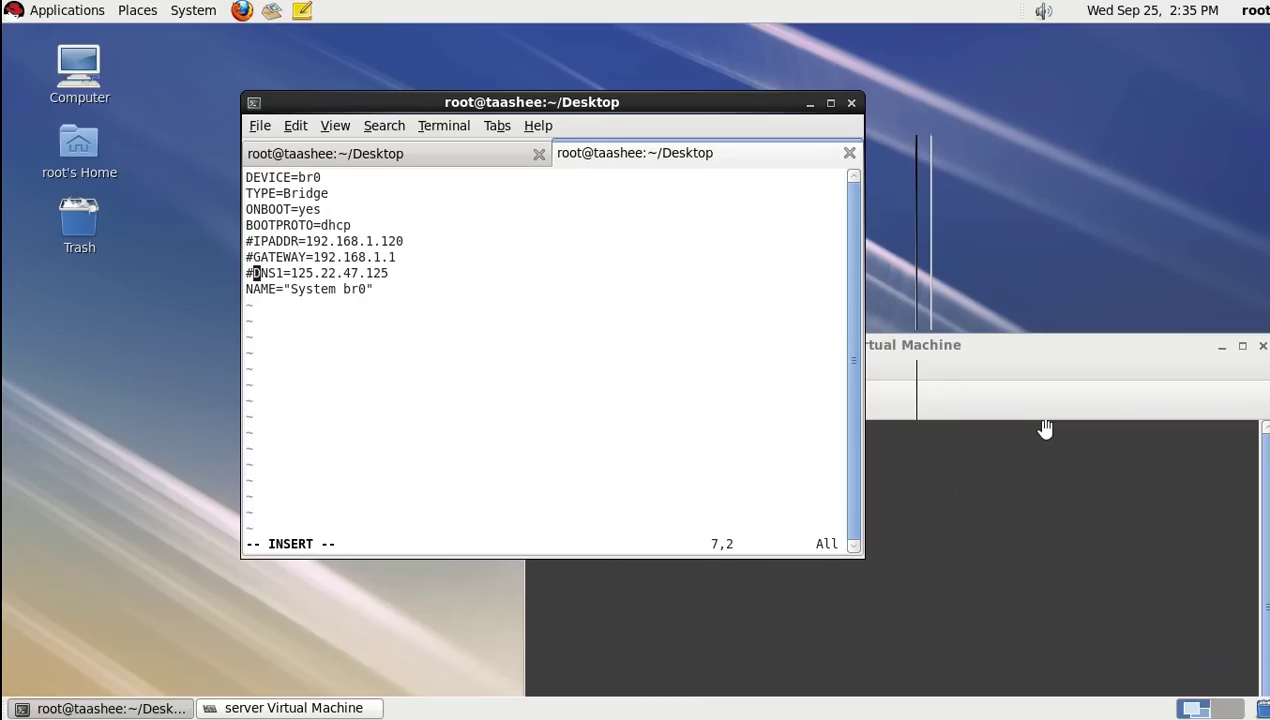
Save ifcfg-br0 with :wq and reopen it to verify the edits.
key(Escape)
text(:wq)
key(Return)
key(Up)
key(Return)
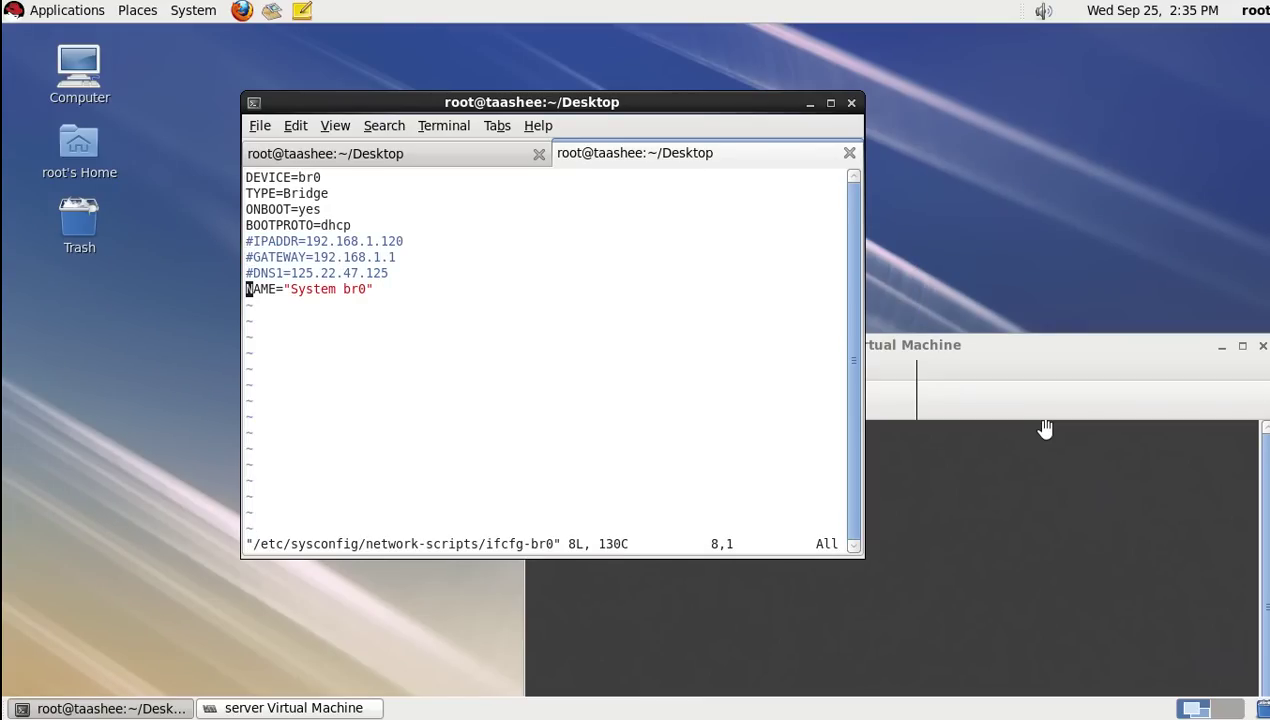
key(Up)
Quit vim, restart the network service, and list interfaces with ifconfig.
text(:)
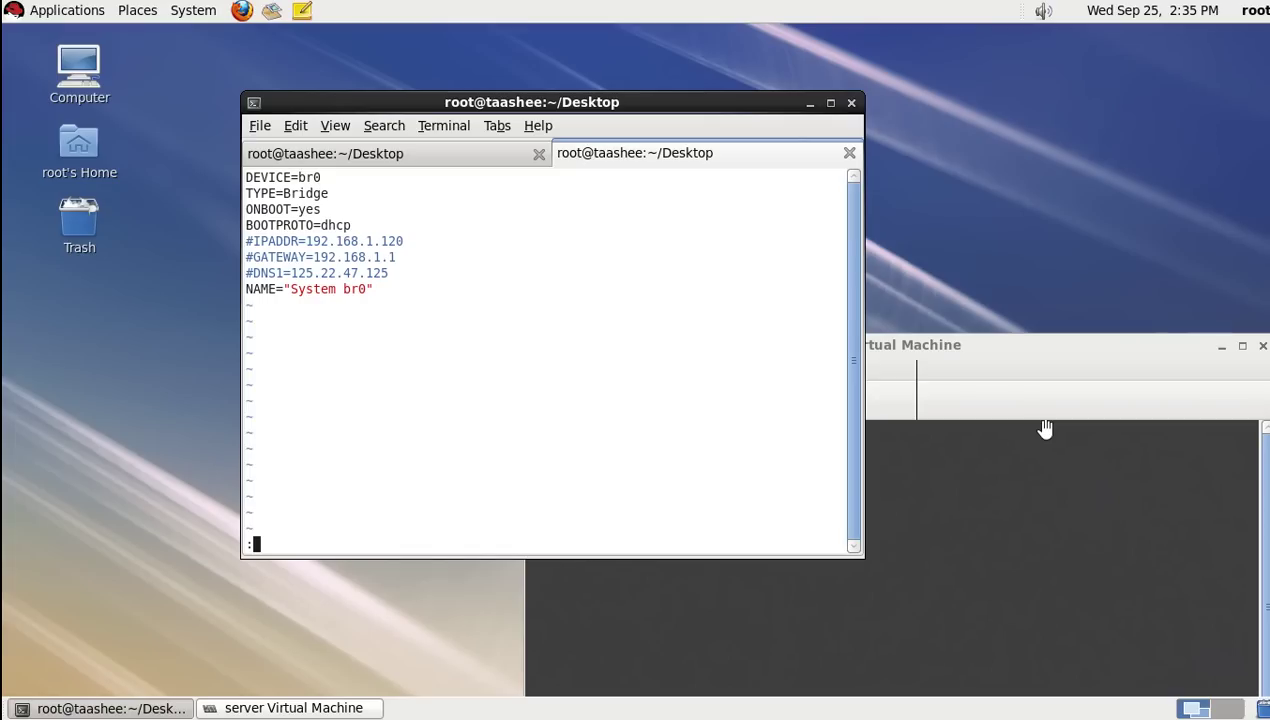
text(q)
key(Return)
key(Up)
key(Up)
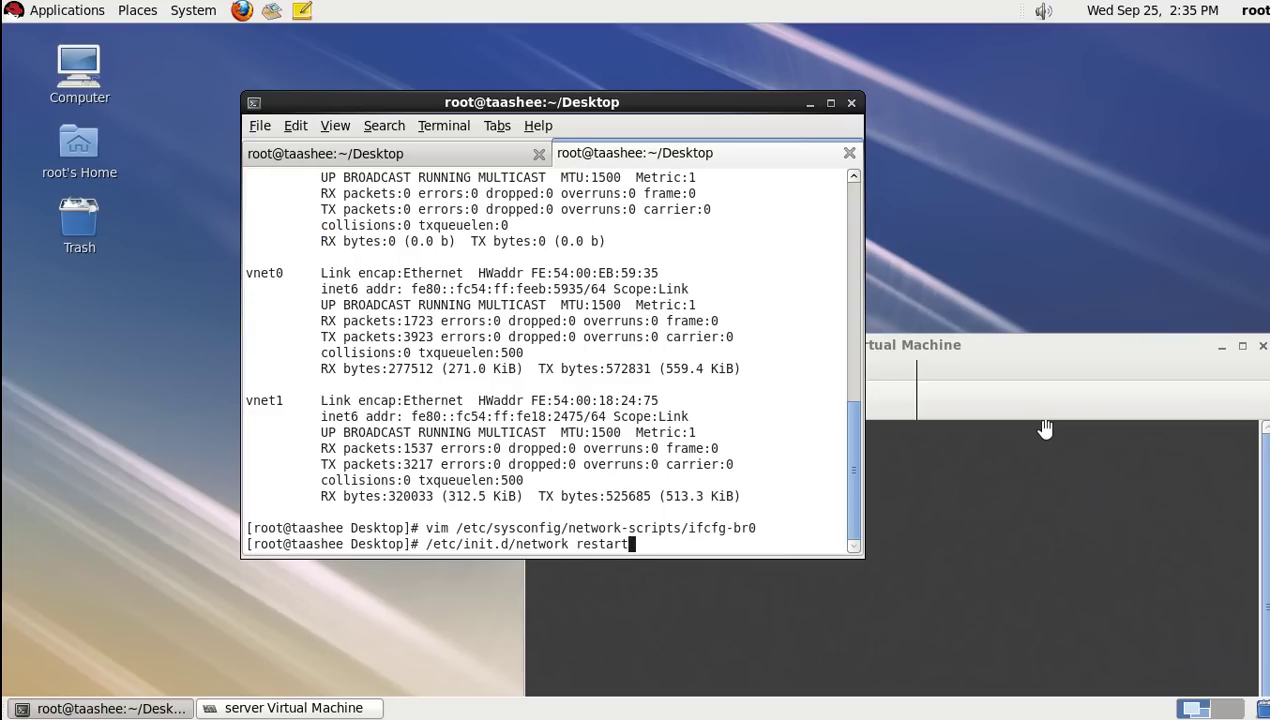
key(Return)
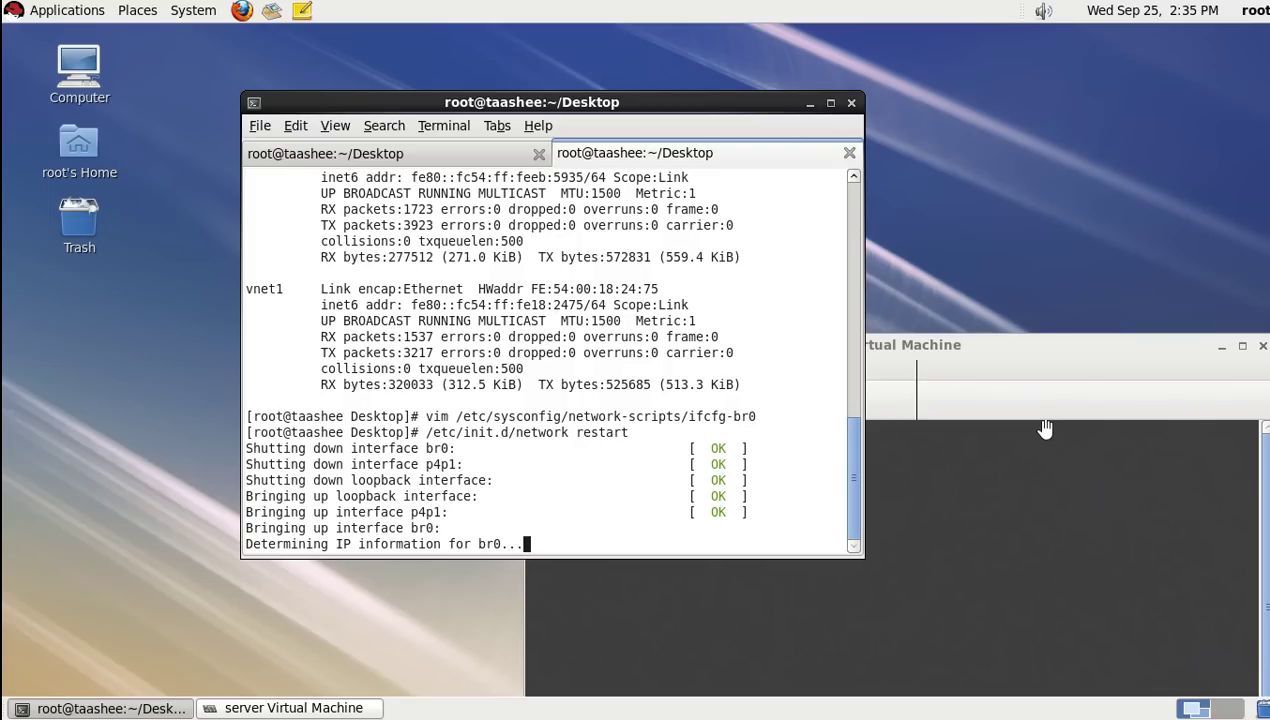
text(i)
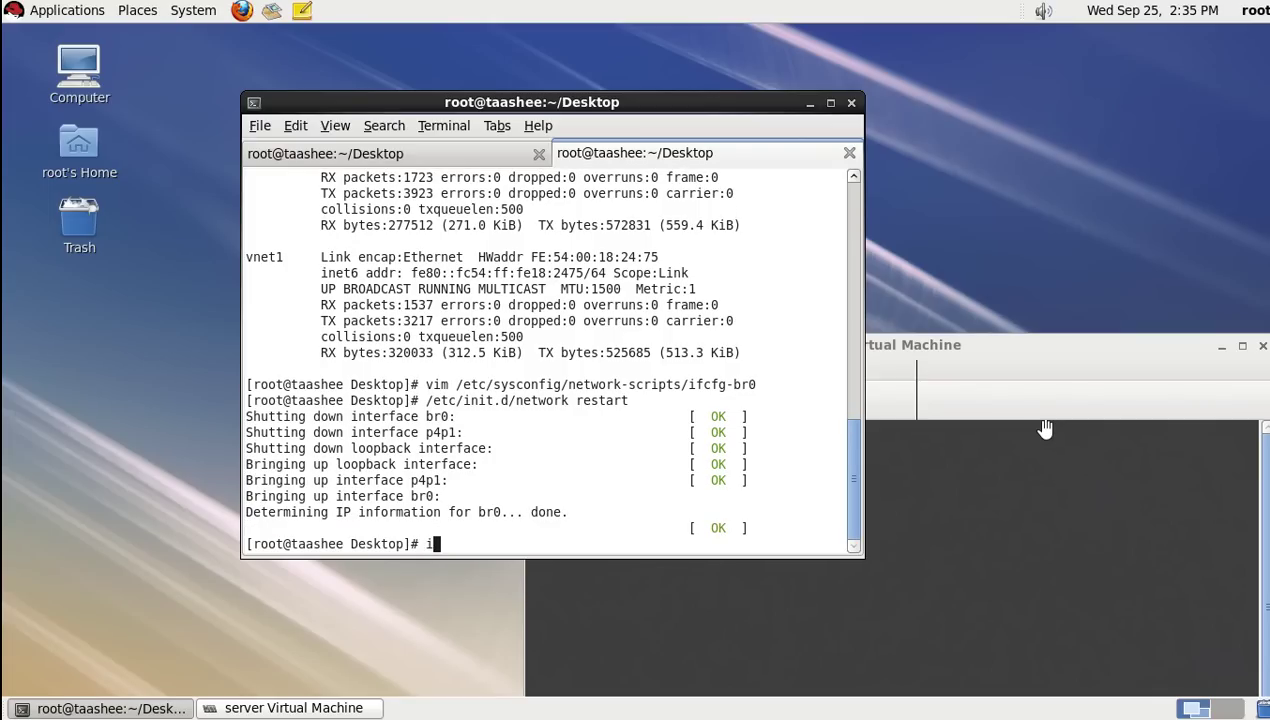
text(fconfig)
key(Return)
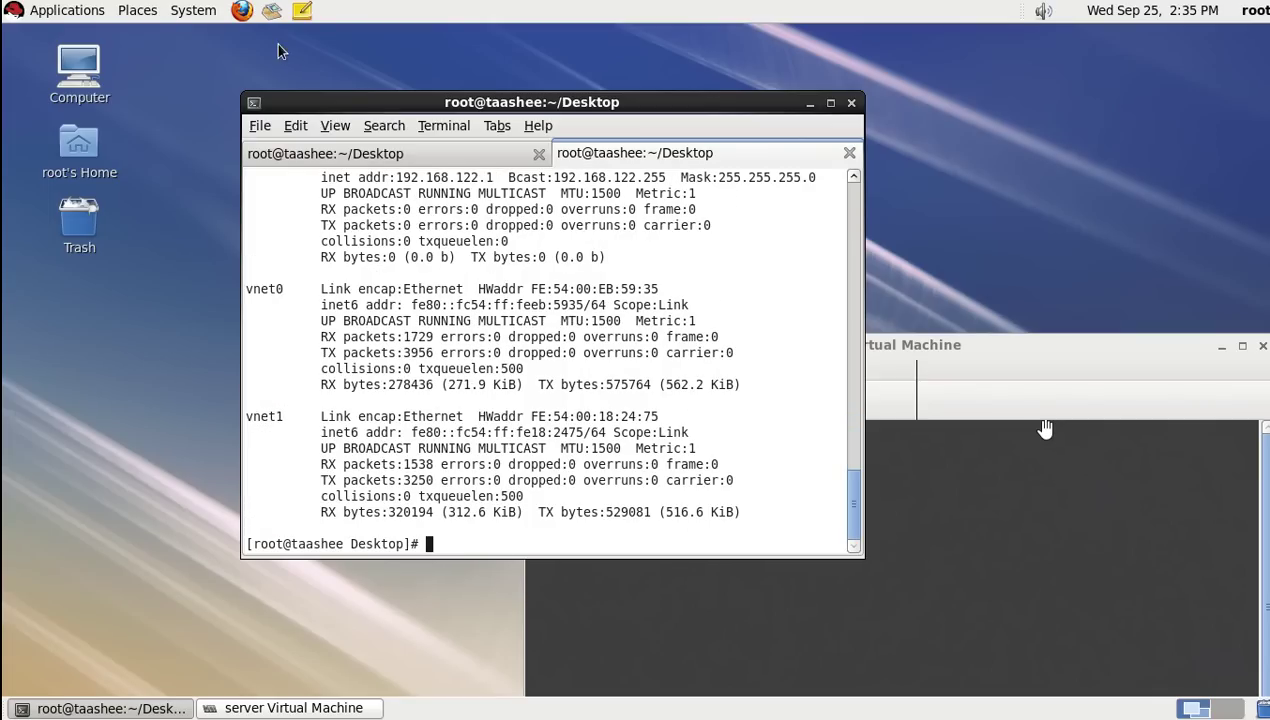
Highlight br0's new address 192.168.1.36 and bring the server VM window forward.
scroll(512, 390, up, 10)
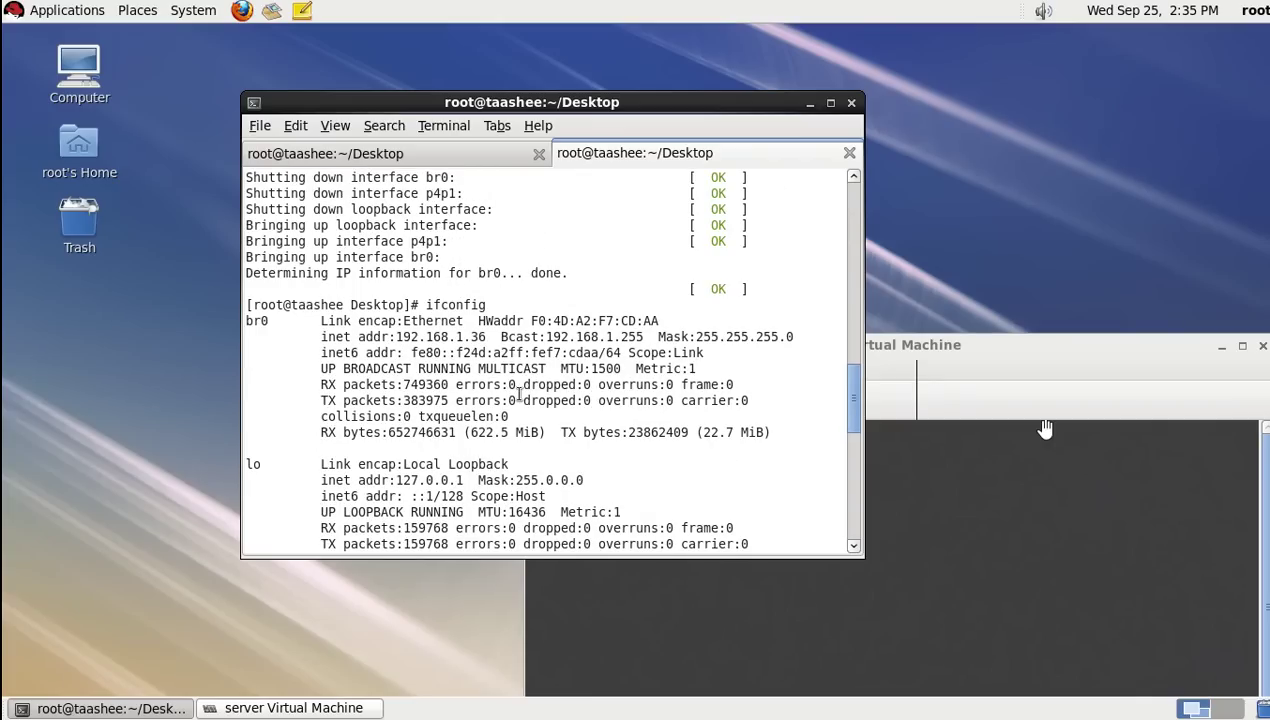
drag(487, 337, 396, 337)
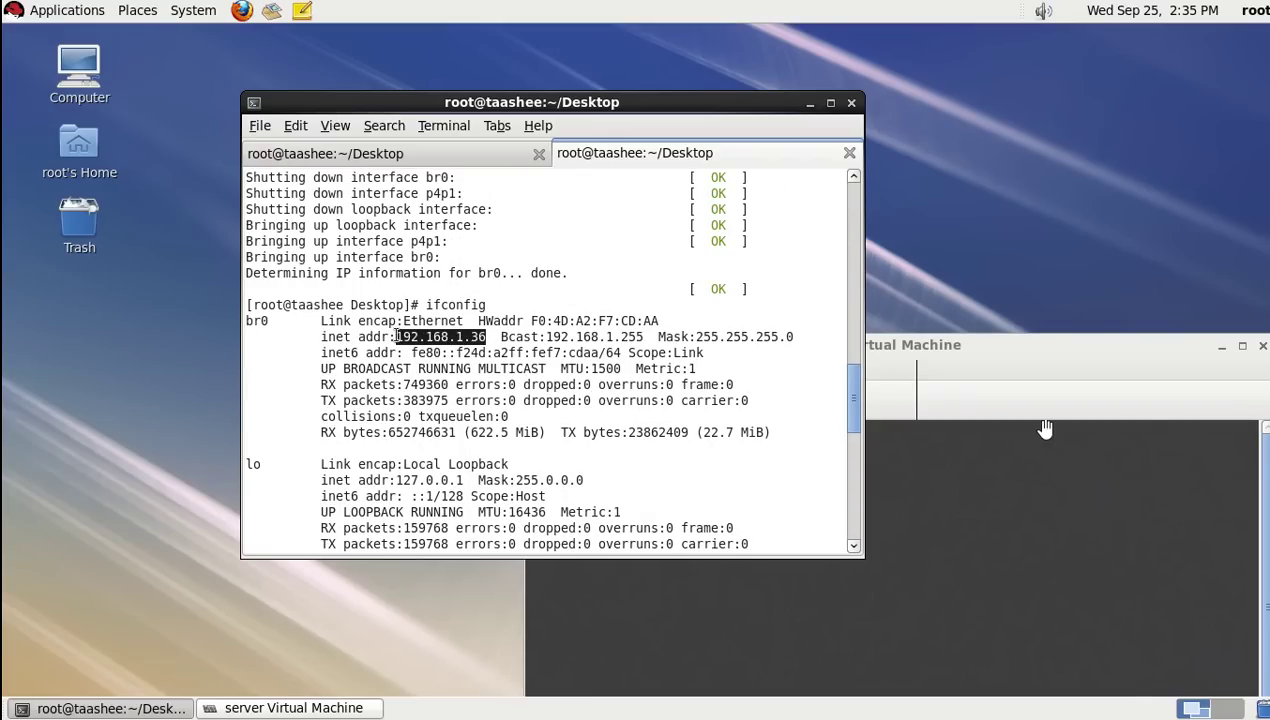
click(924, 370)
click(688, 370)
Return the VM to full screen and select the 192.168.1.36 entry in vlan1's Address Leases.
click(716, 440)
click(428, 690)
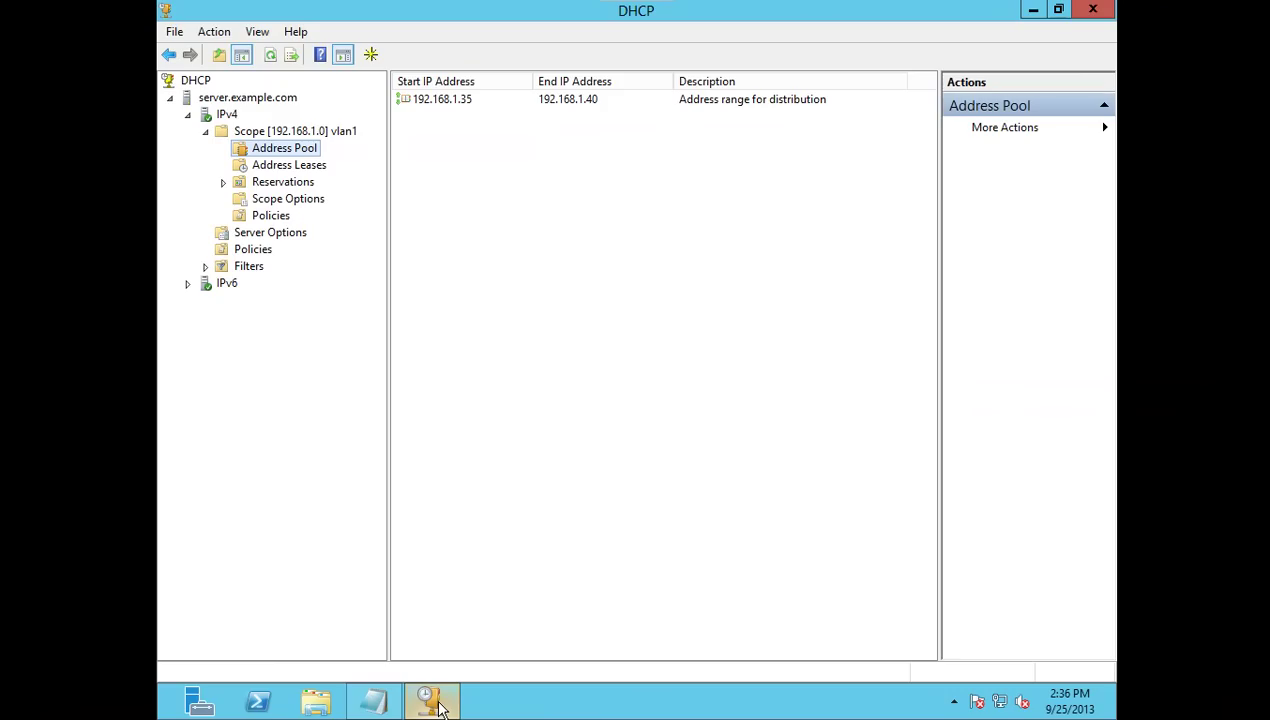
click(284, 170)
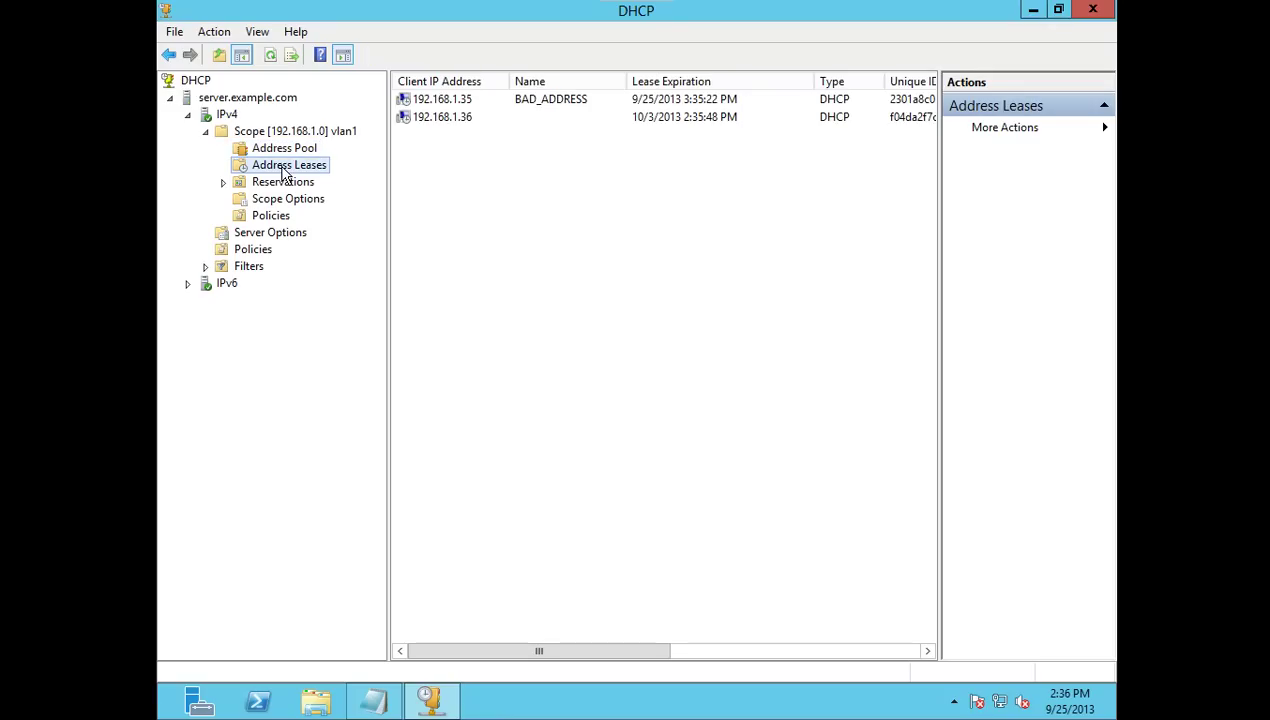
click(453, 118)
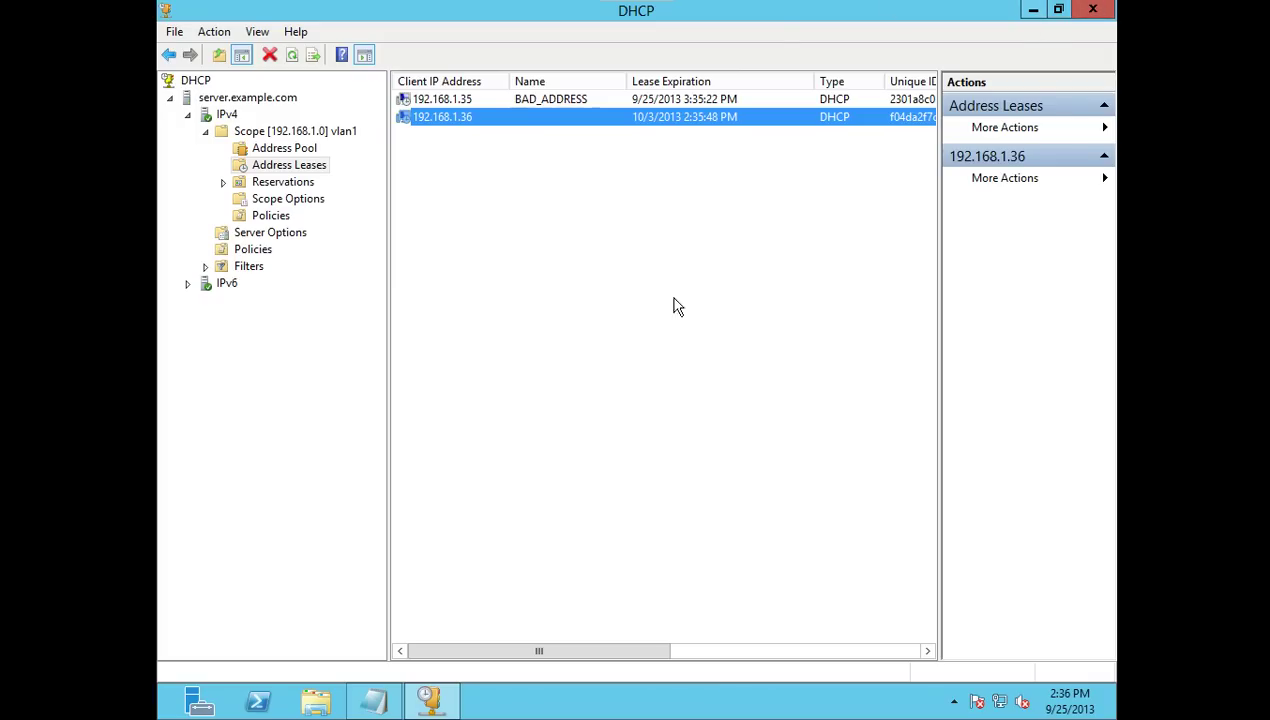
click(374, 701)
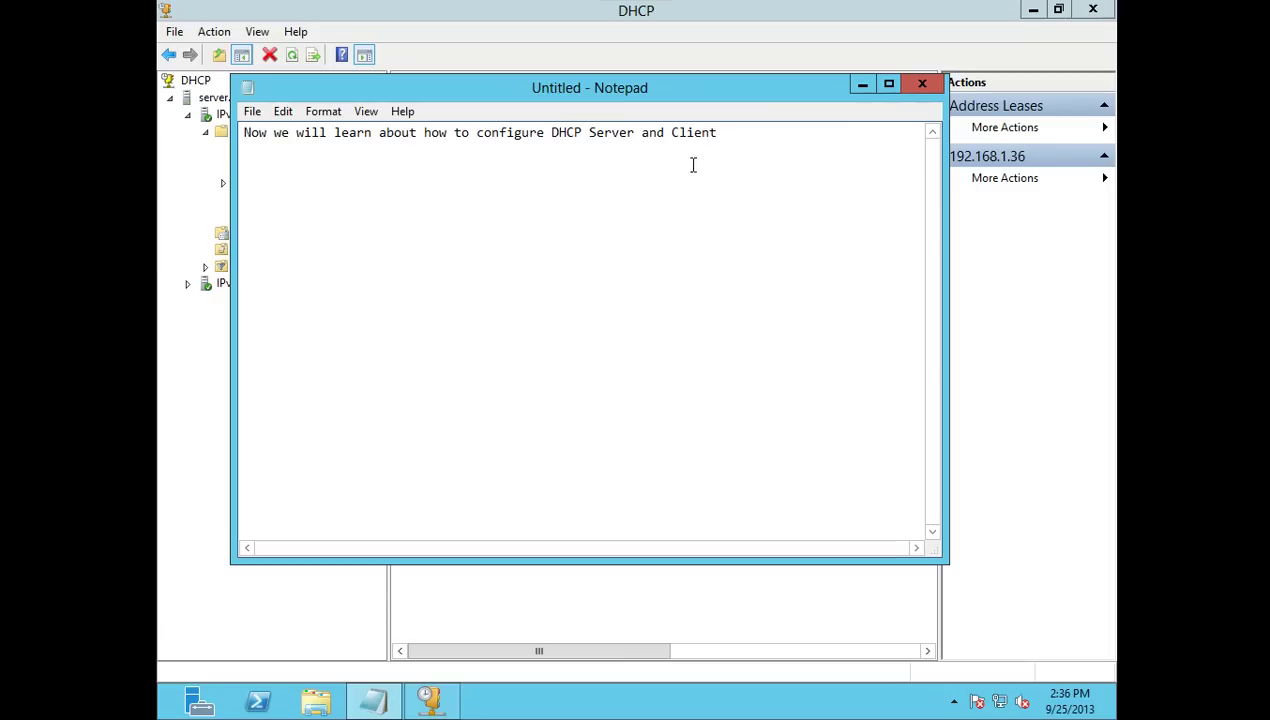
Add the line 'thanks for watching videos' to the Notepad note, then minimize Notepad.
key(Return)
key(Return)
text(thnaks)
key(BackSpace)
key(BackSpace)
key(BackSpace)
key(BackSpace)
text(anks for watching)
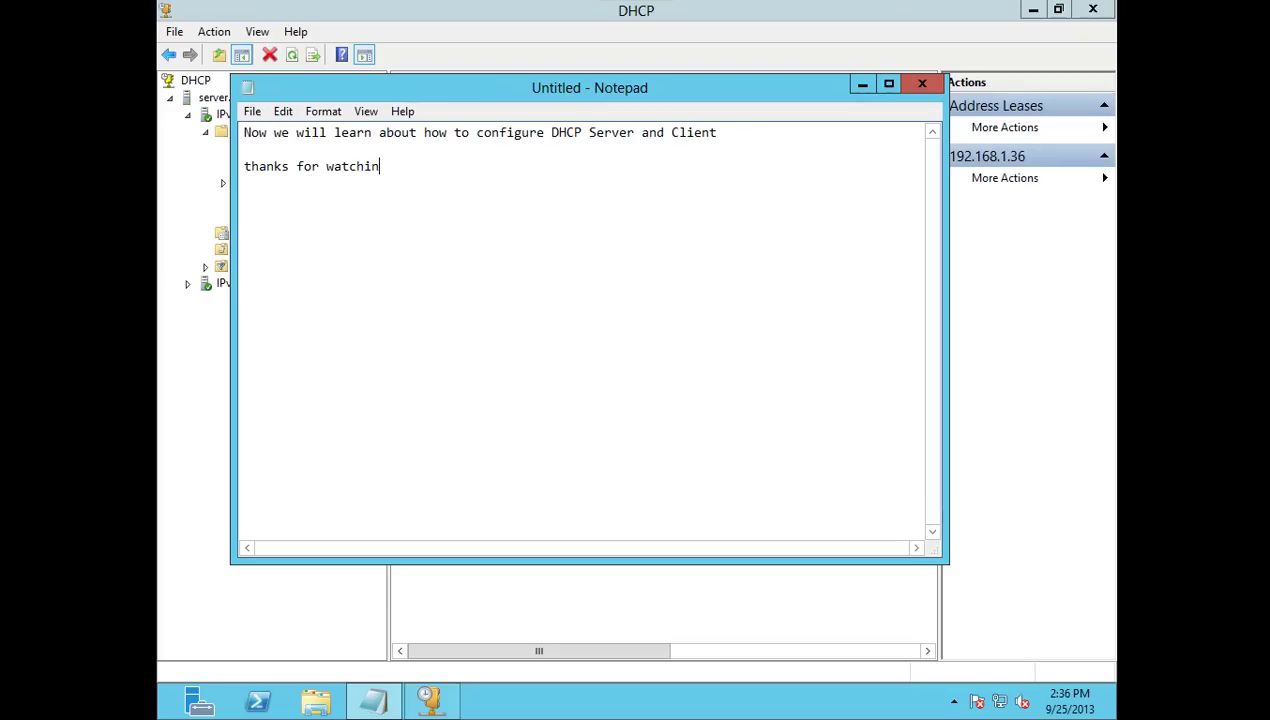
text( videos)
click(862, 85)
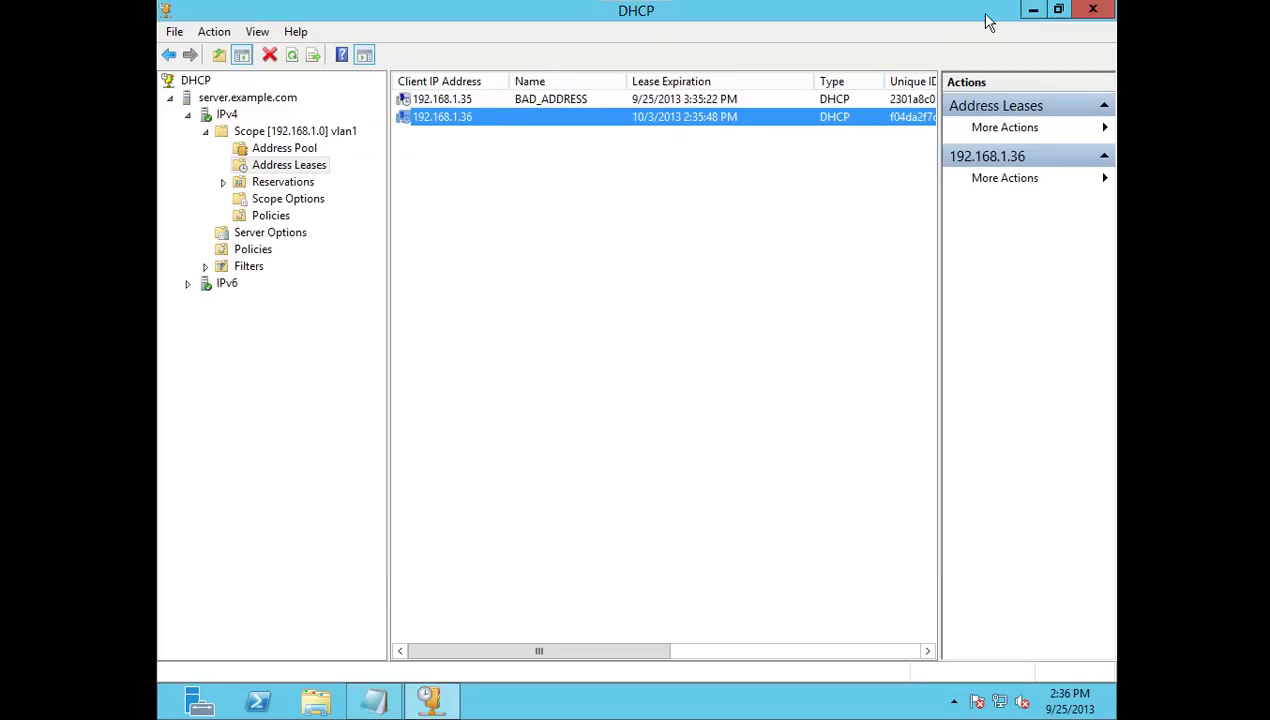